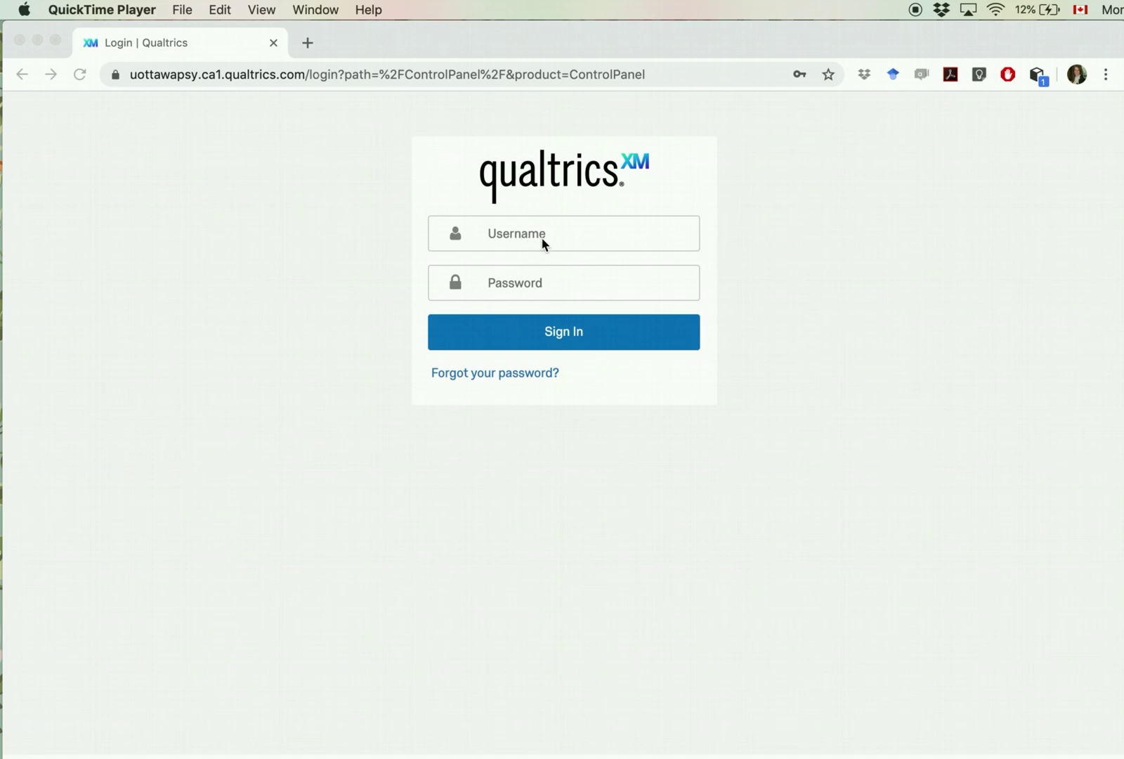
Step: Sign in to Qualtrics with the account username and password, and dismiss the save-password prompt
click(523, 235)
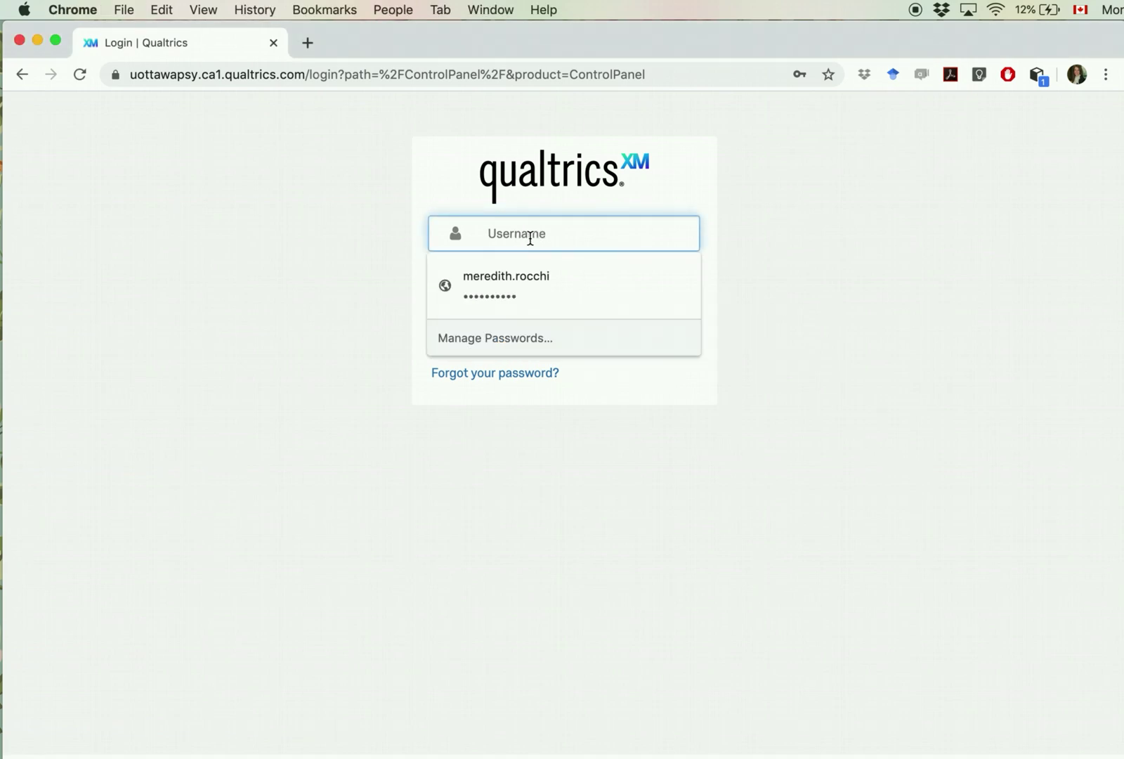
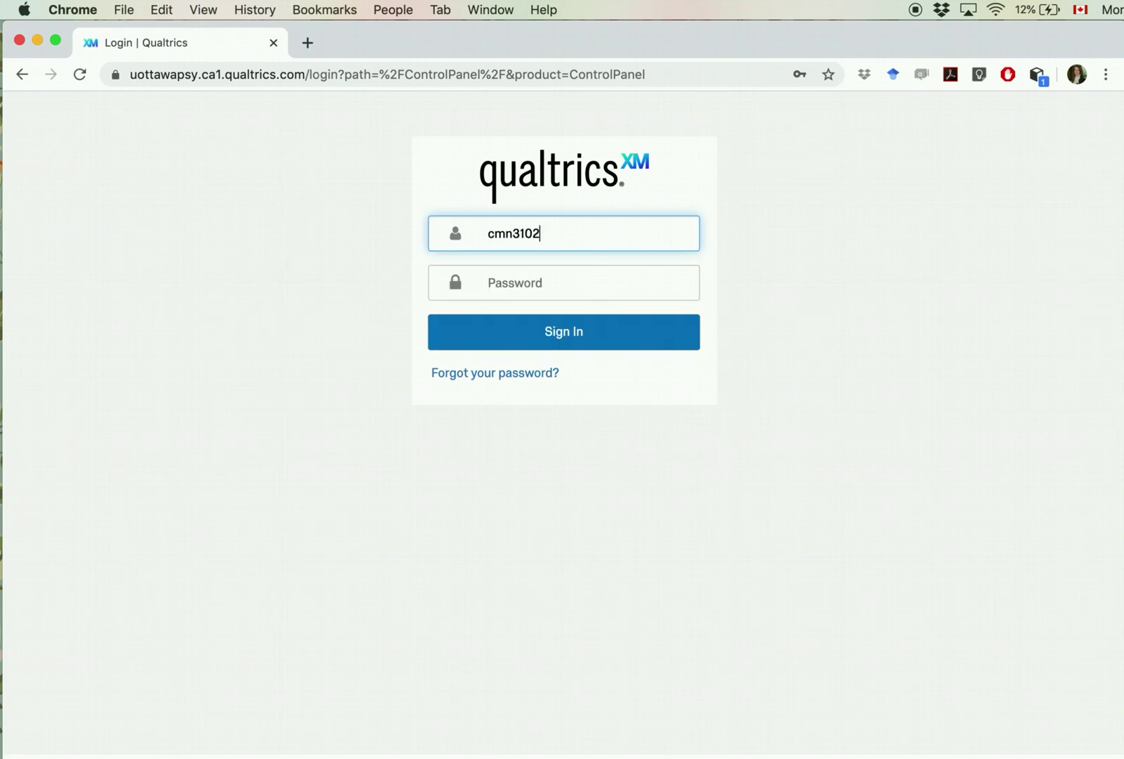
key(Tab)
text(*********)
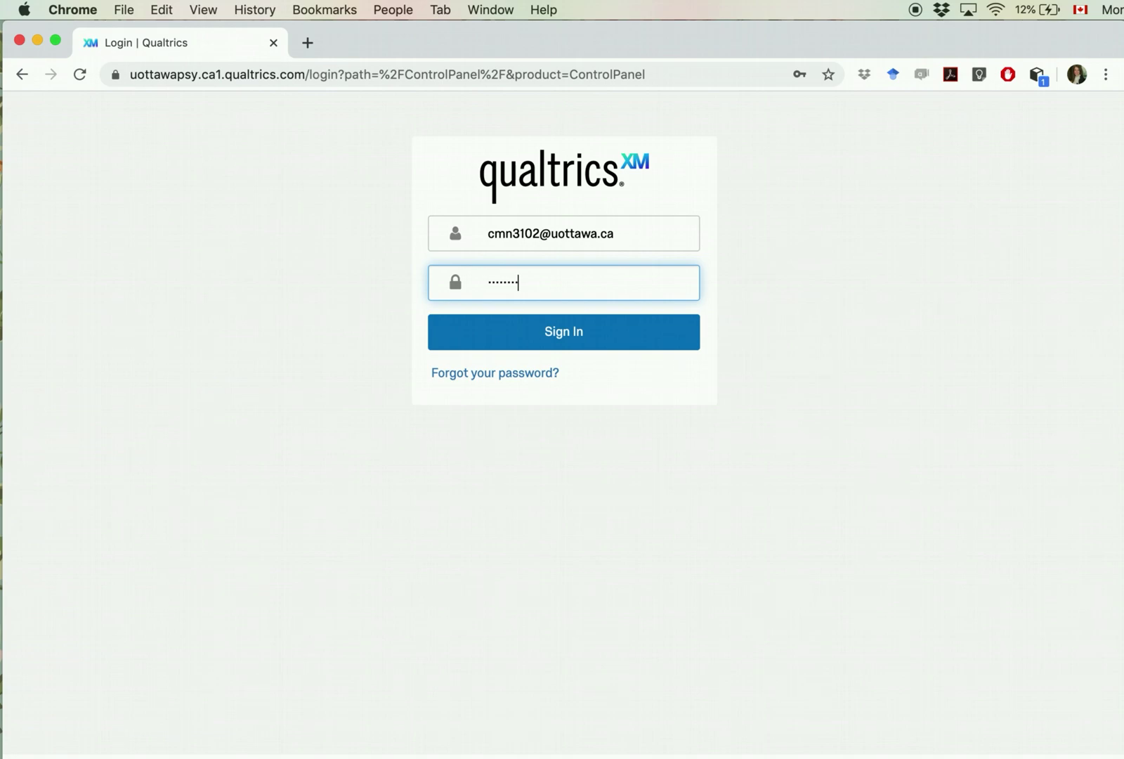
click(575, 346)
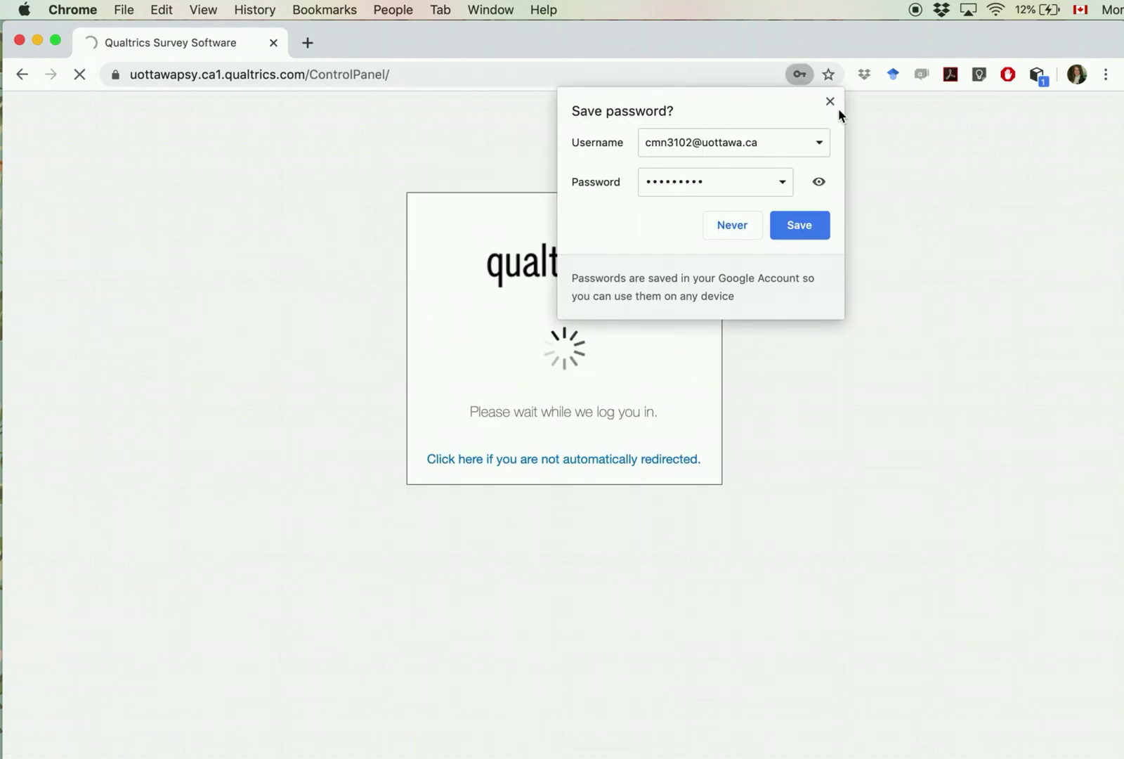
click(835, 106)
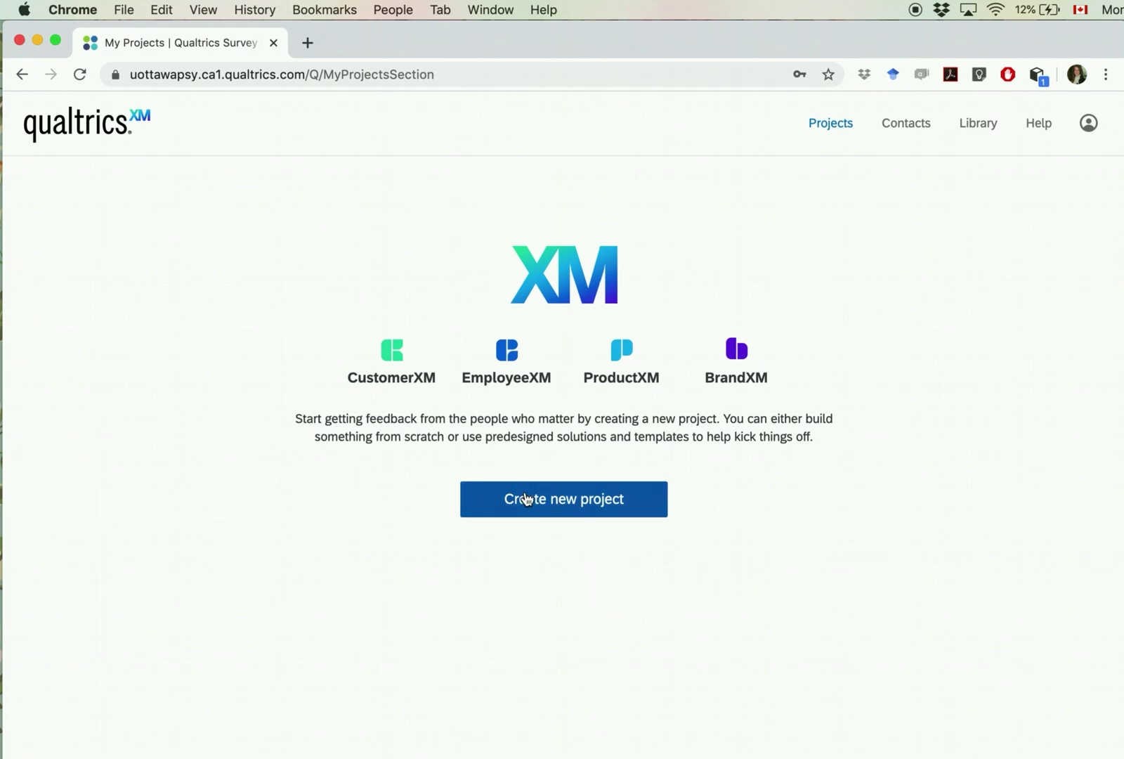
Step: Create a new survey from scratch with the project name Fake123
click(552, 505)
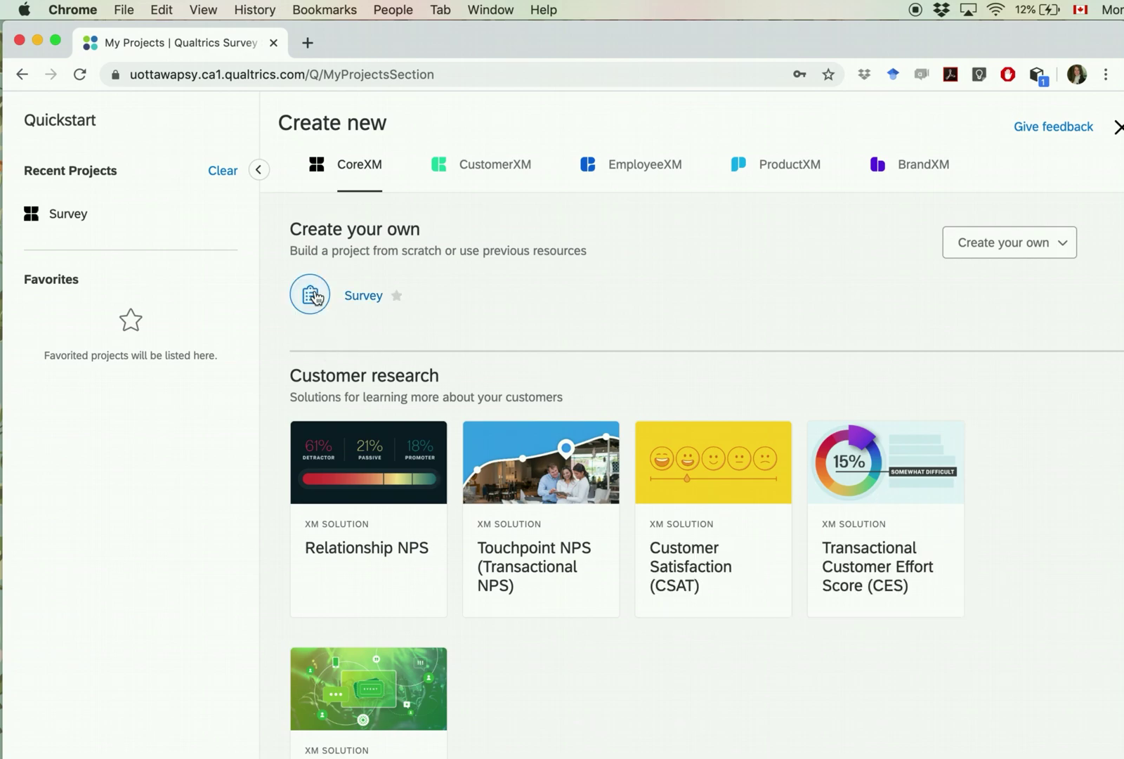
click(318, 298)
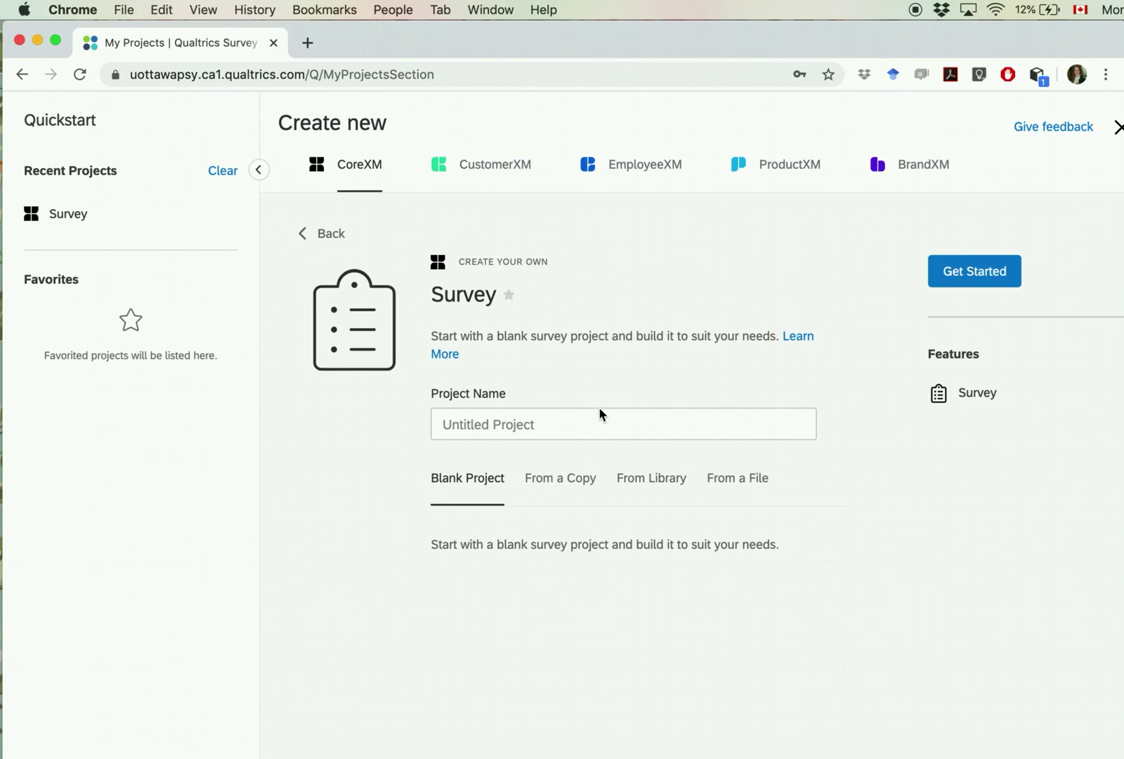
click(582, 417)
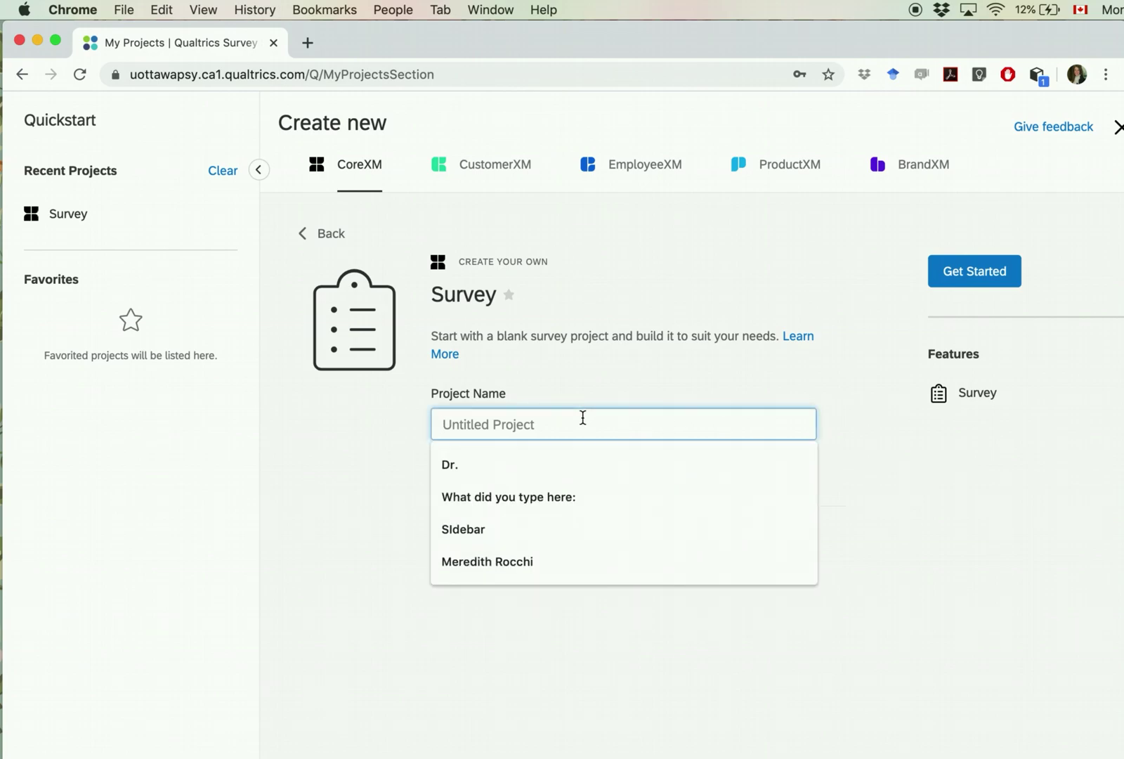
text(Fake123)
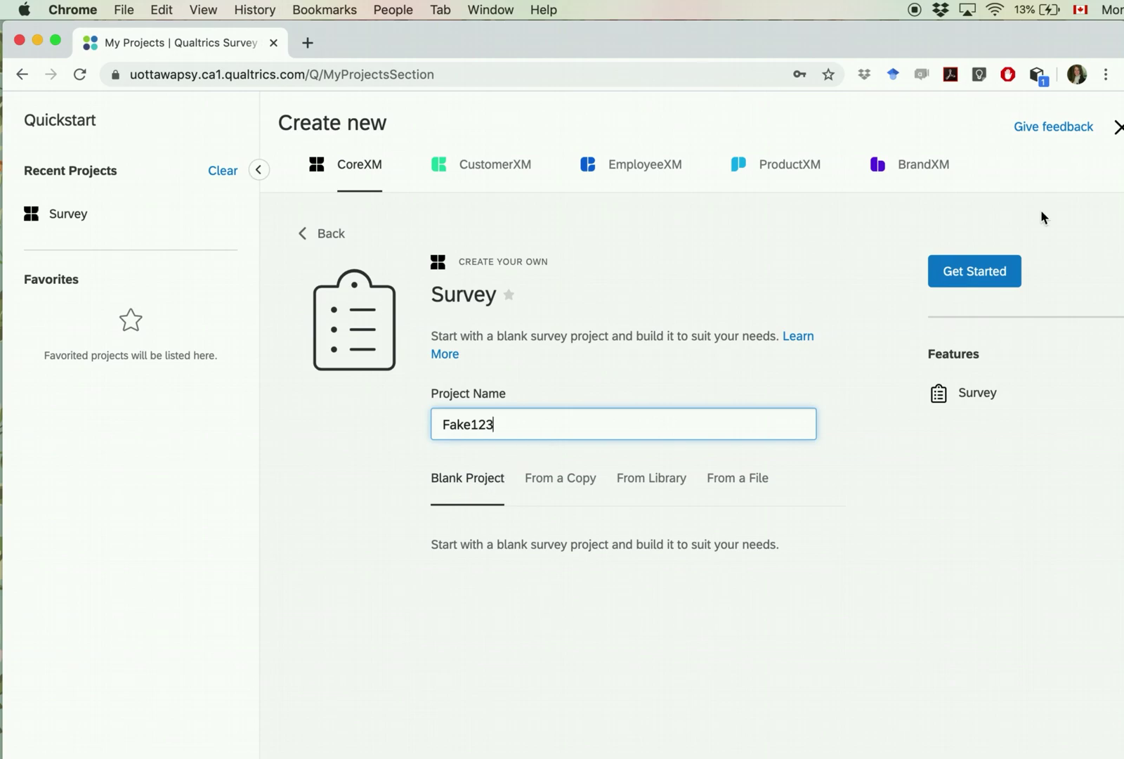
click(975, 275)
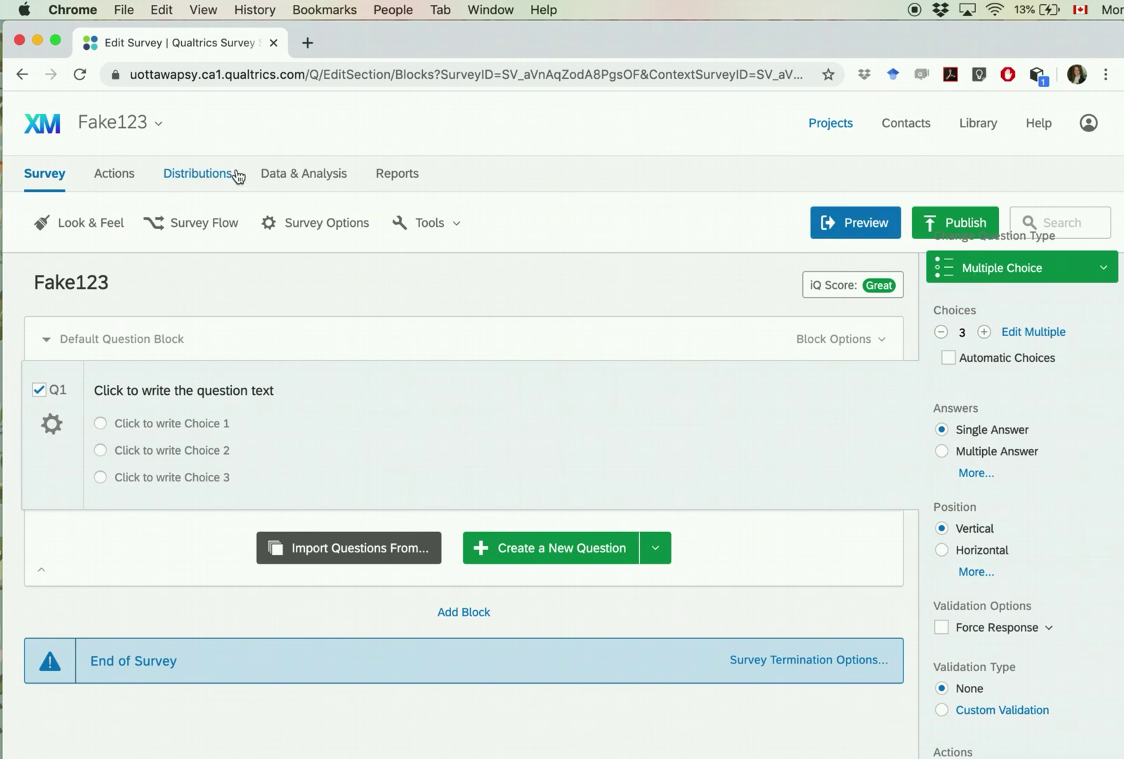
Step: Glance at the survey list under the Fake123 title, then switch to the Actions page
click(160, 127)
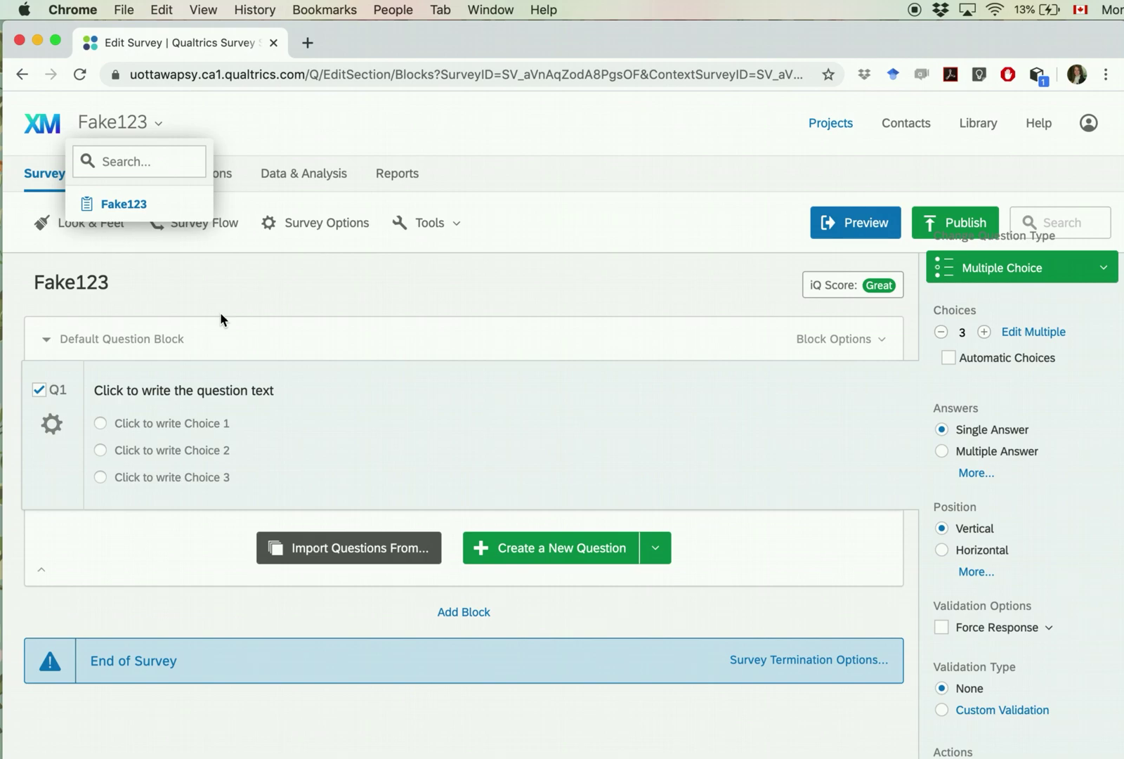
click(412, 438)
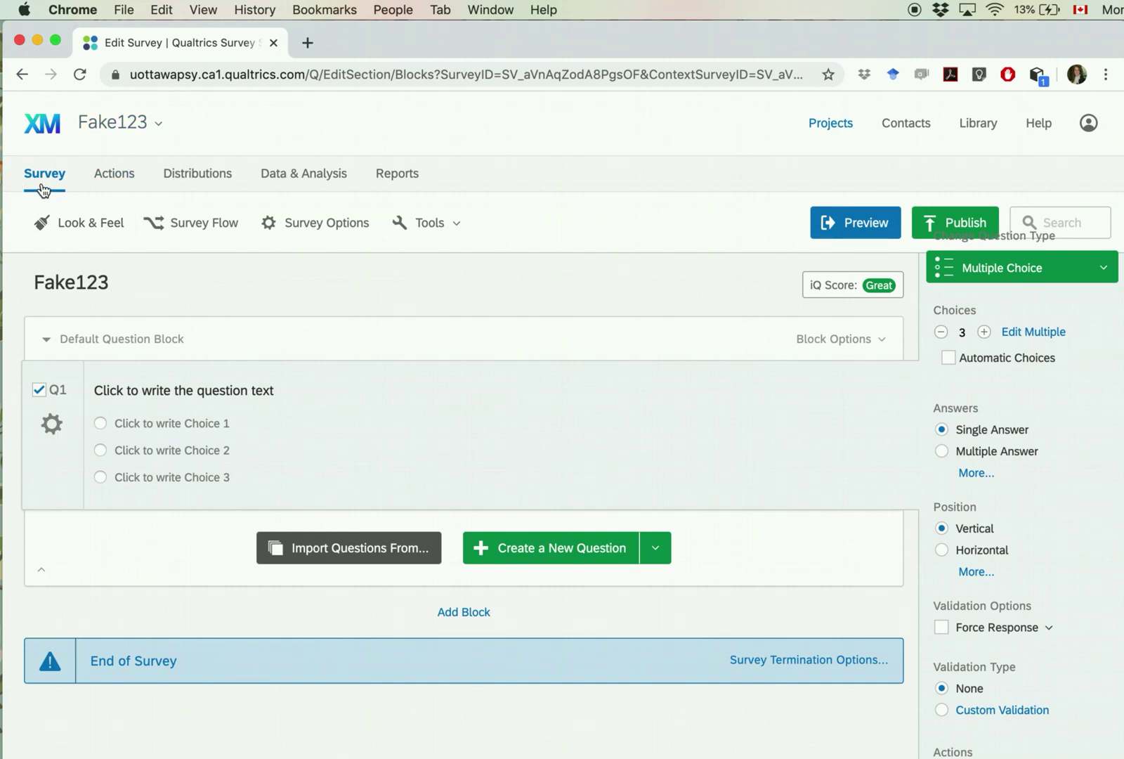
click(116, 184)
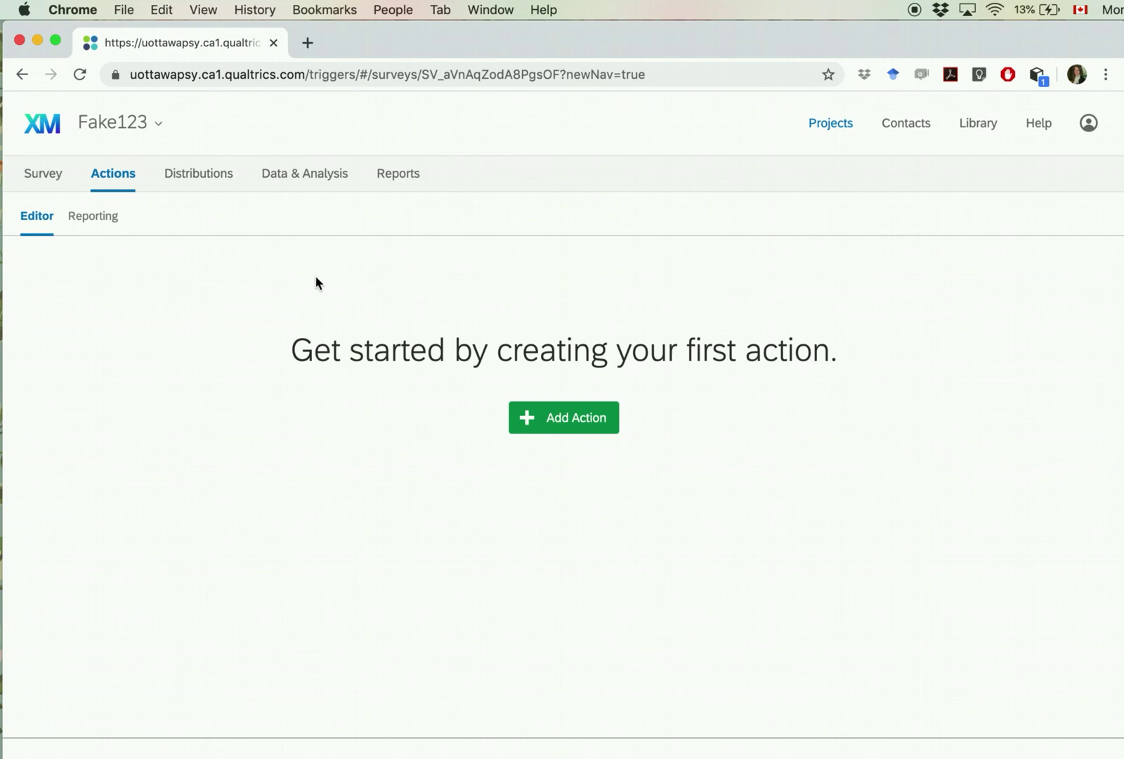
Step: Switch to the Distributions tab to see the email distribution options
click(213, 180)
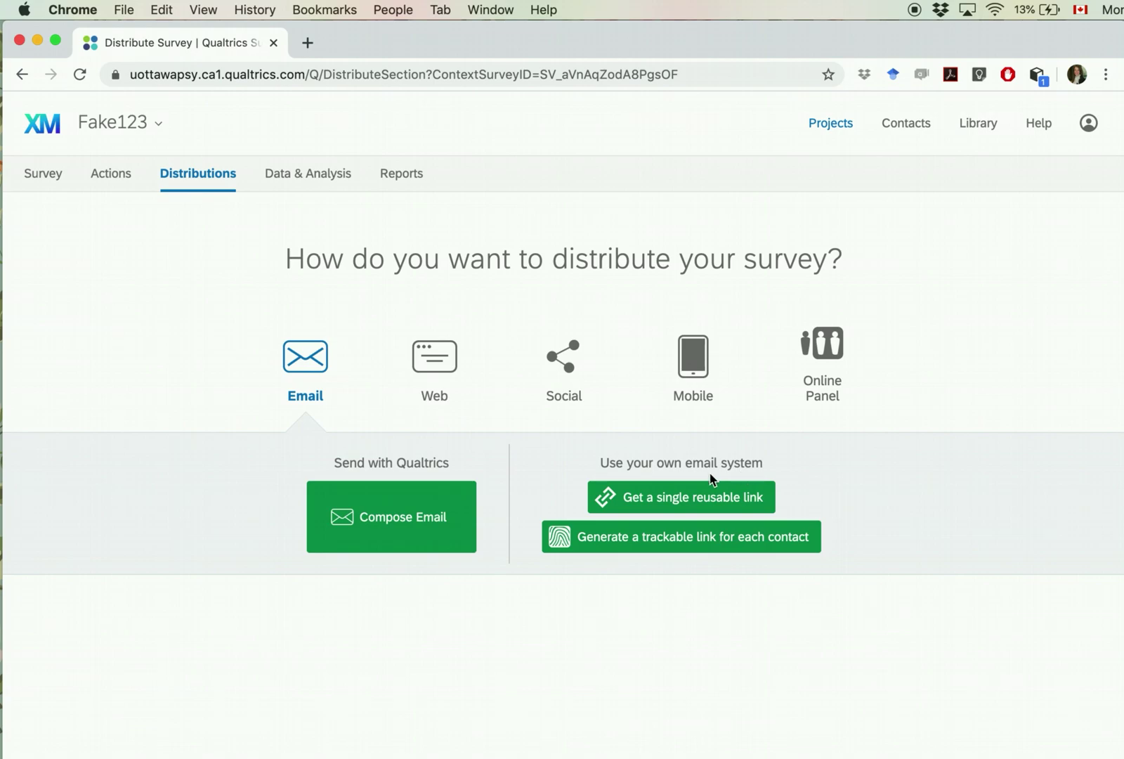
Step: Browse the Web, Social, Mobile, Online Panel and Email distribution options, then open Data & Analysis
click(454, 368)
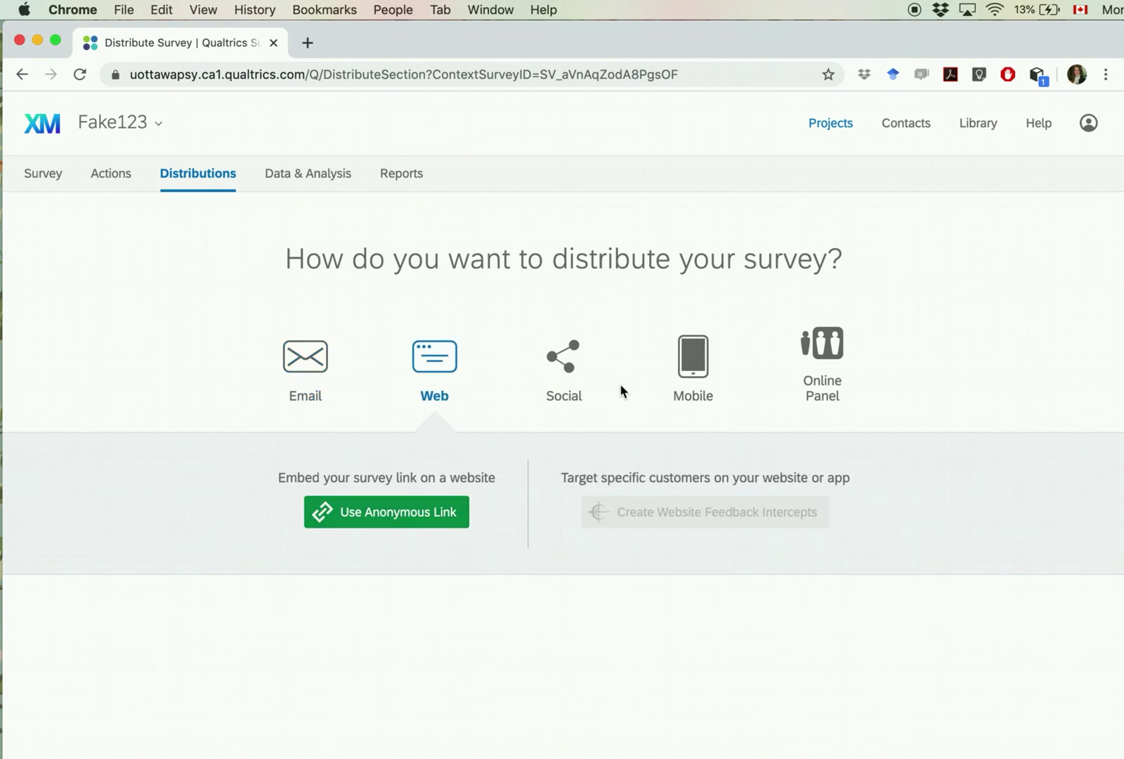
click(568, 366)
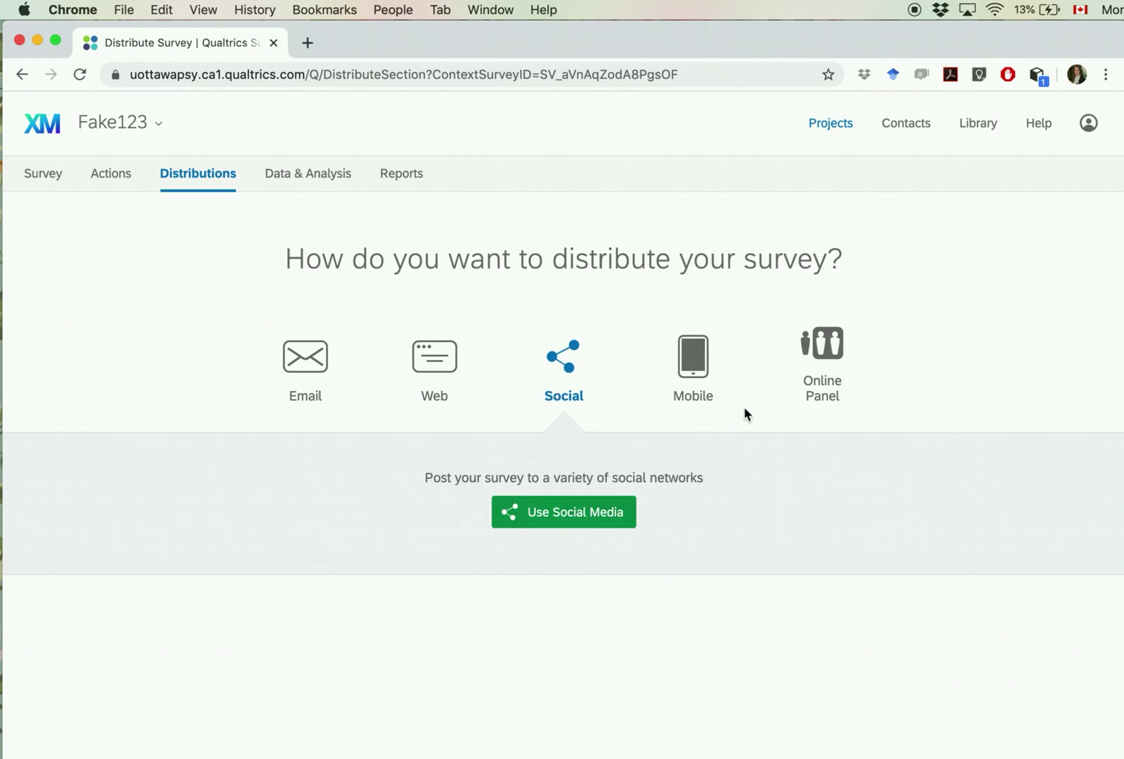
click(694, 346)
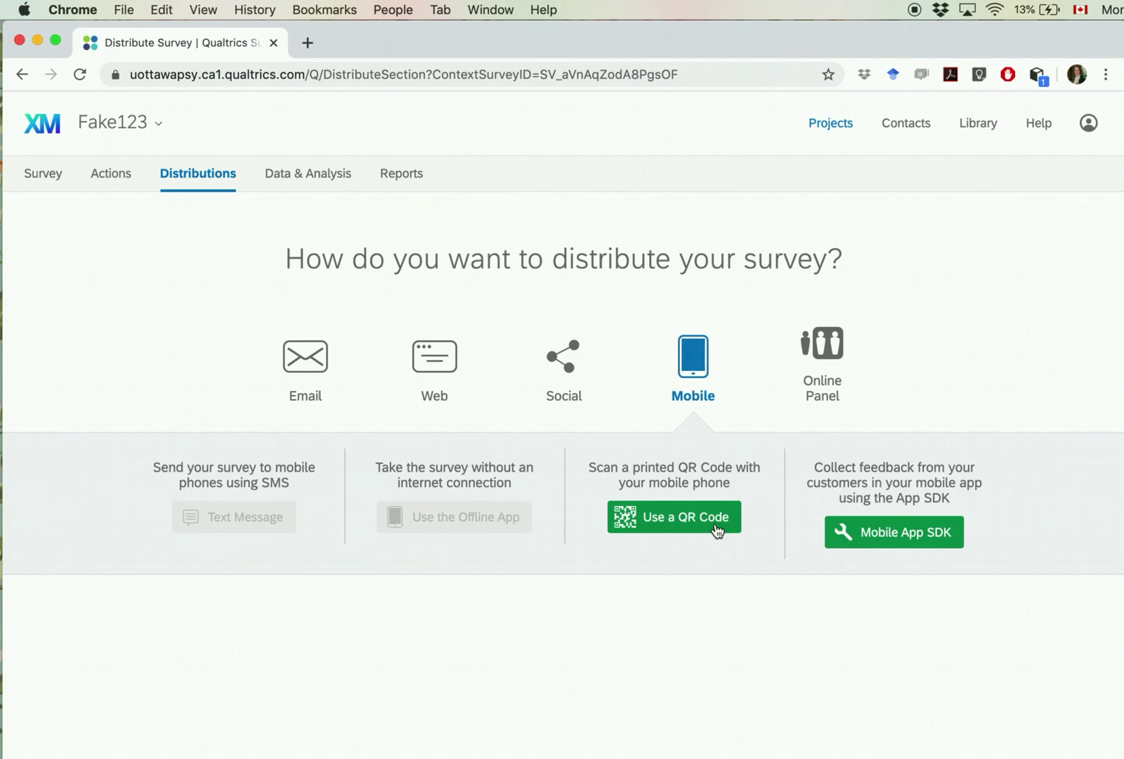
click(829, 360)
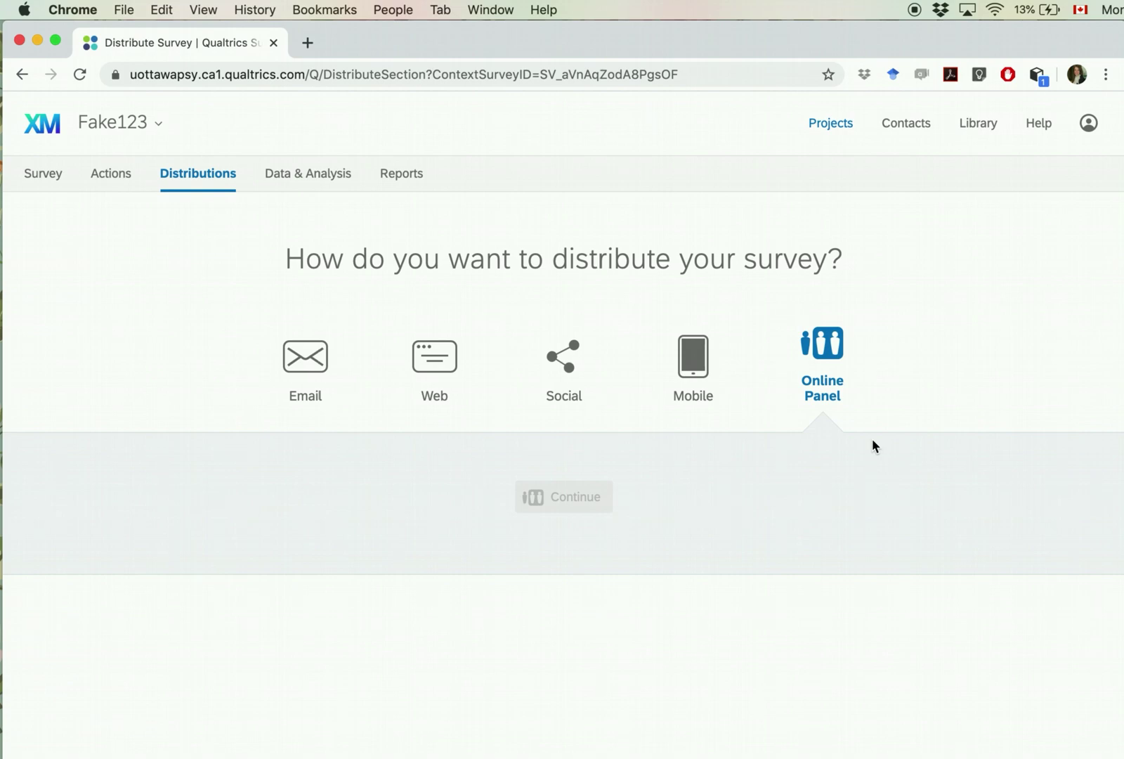
click(280, 371)
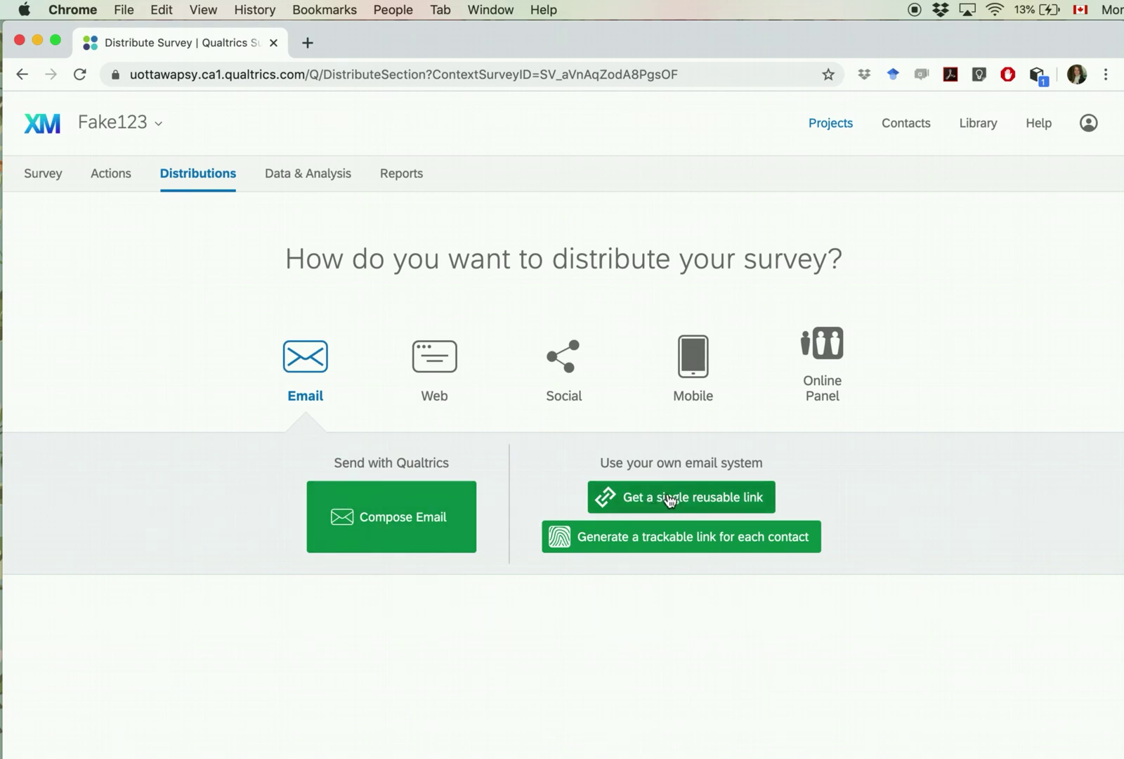
click(323, 173)
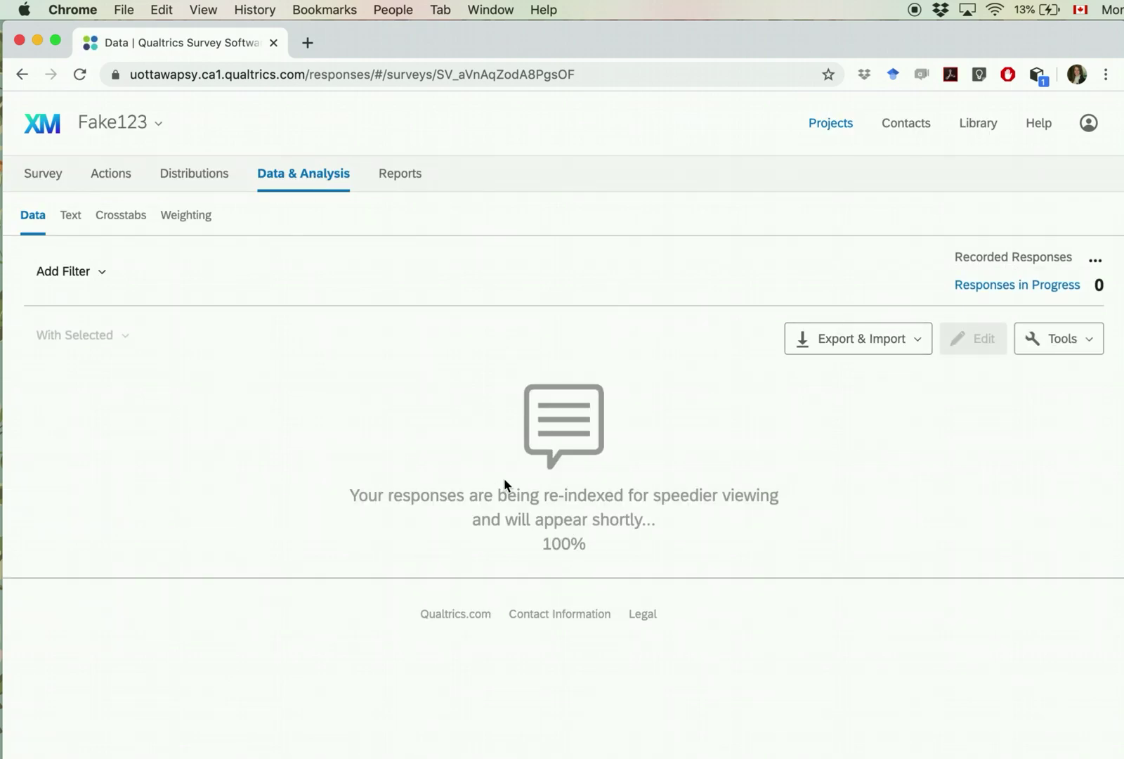
Step: Check the empty Reports results for Q1, then go back to the Survey editor
click(392, 180)
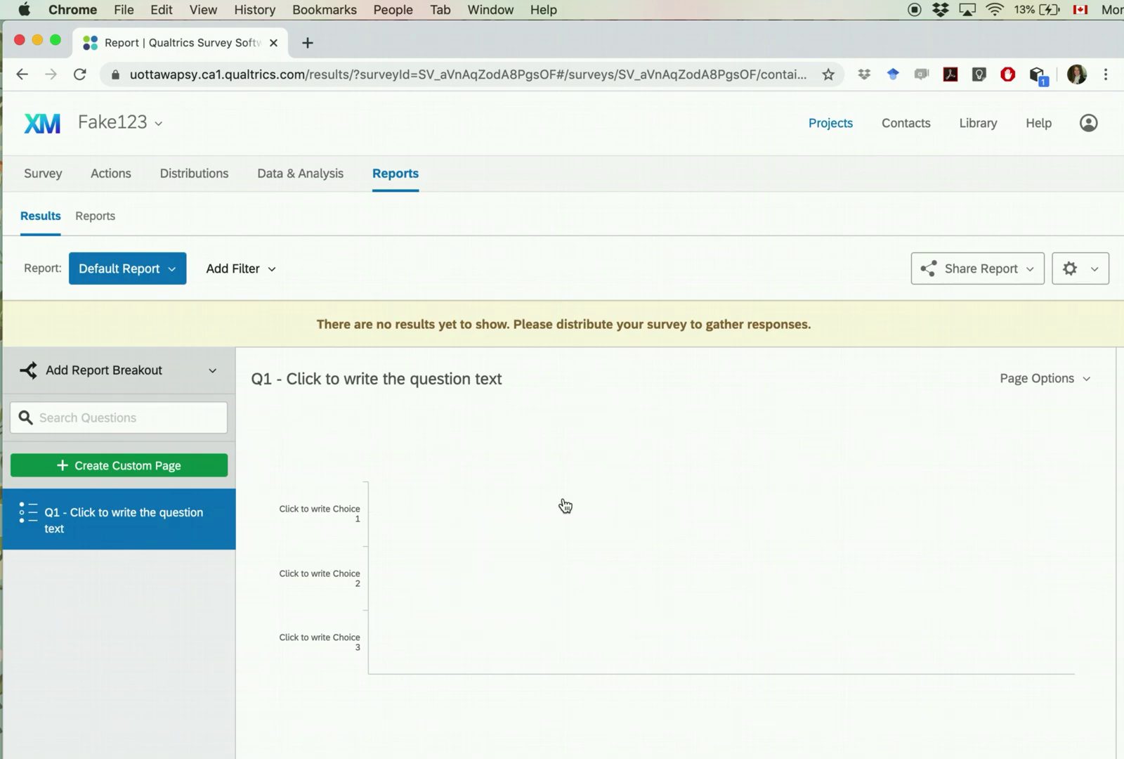
click(43, 180)
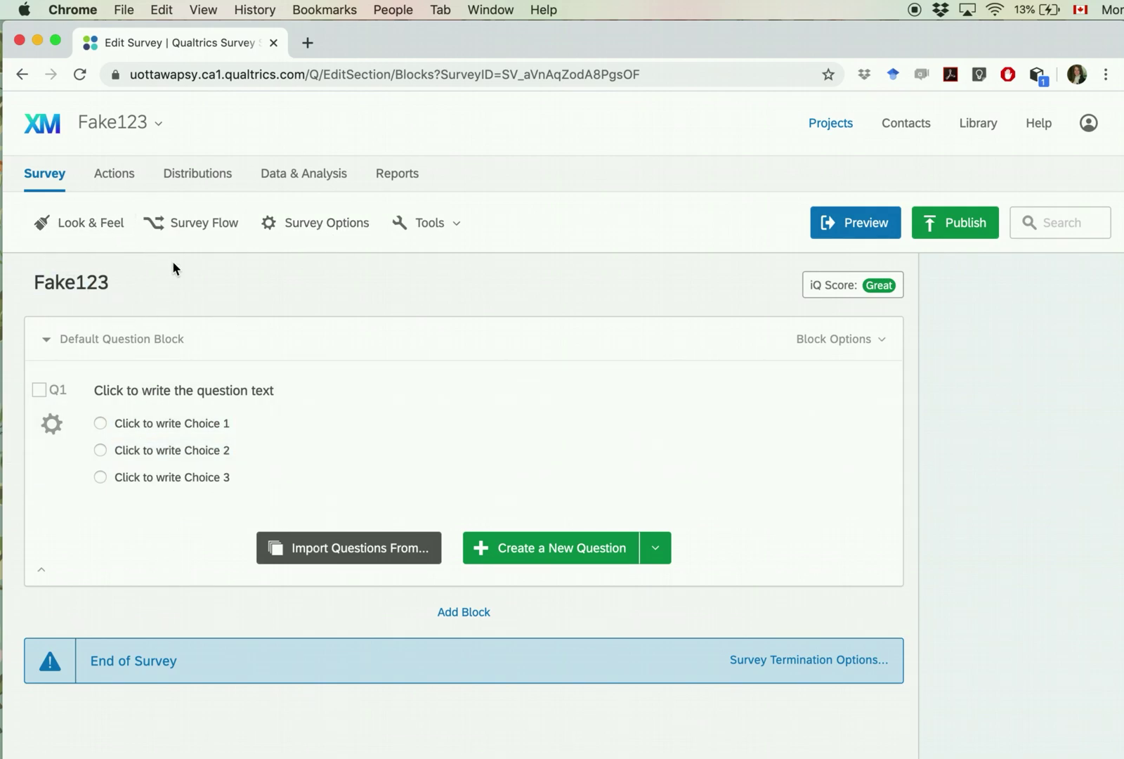
Step: In Look & Feel, review the layout styles and general settings, leaving the progress bar at None
click(97, 226)
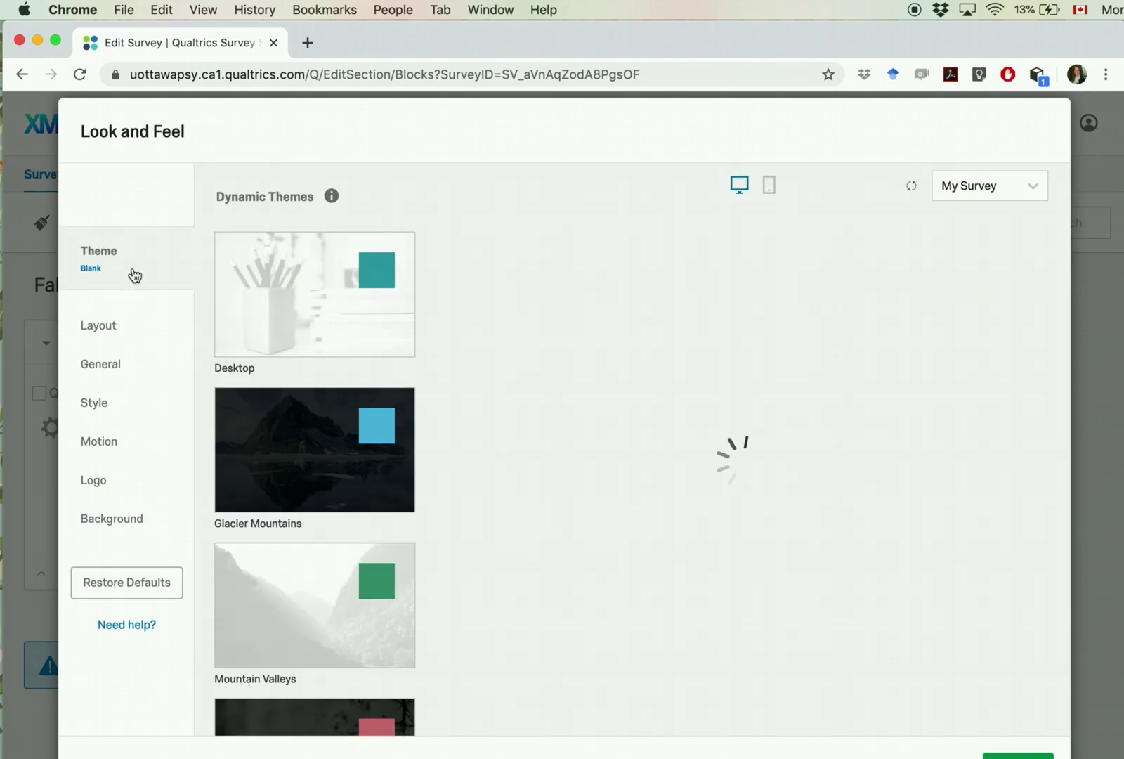
scroll(321, 535, down, 3)
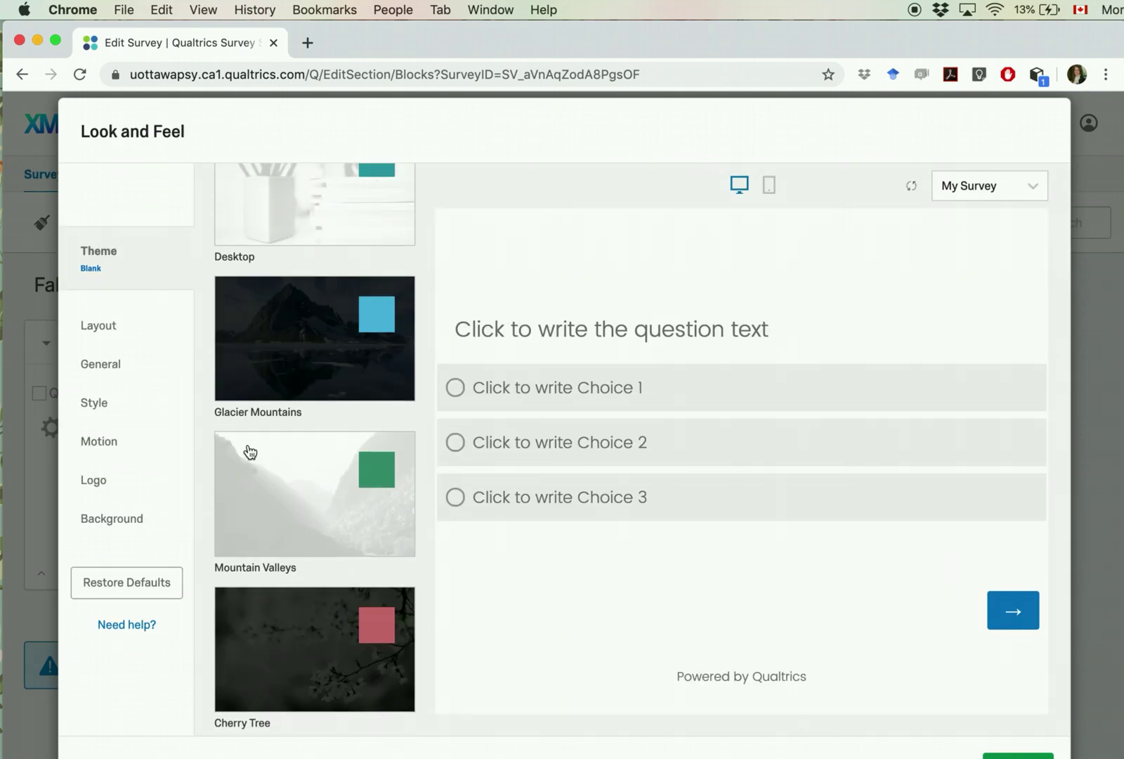
click(107, 335)
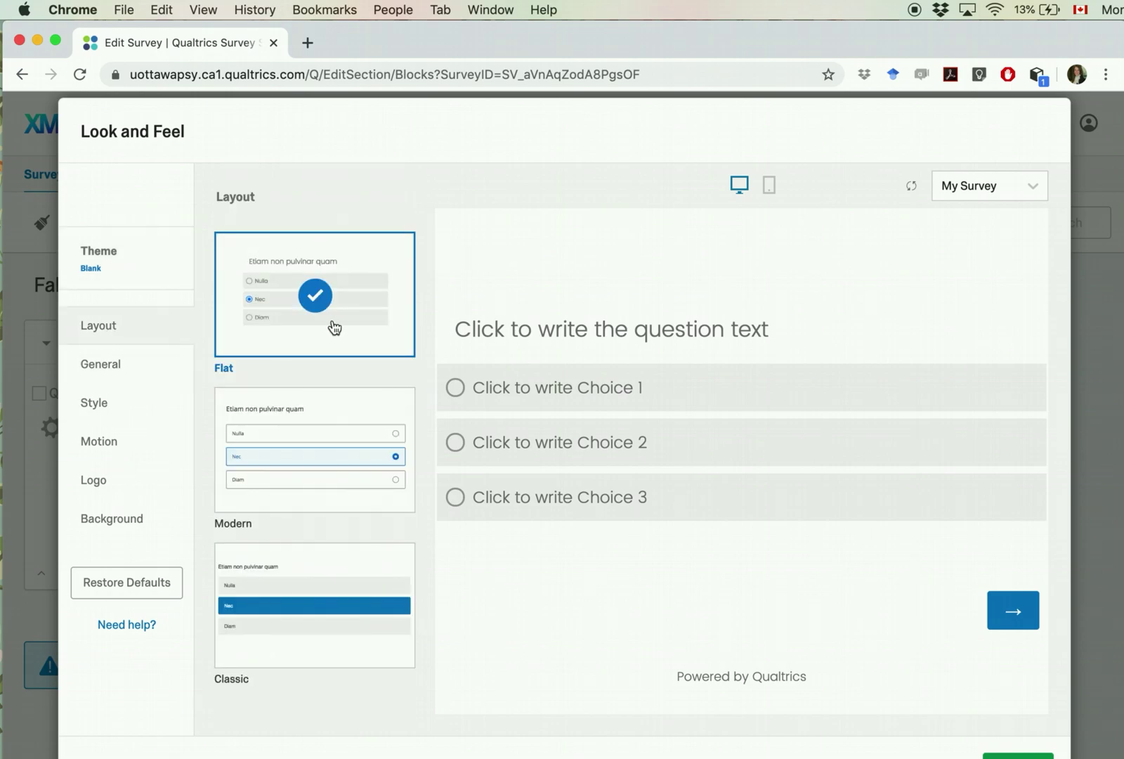
click(103, 363)
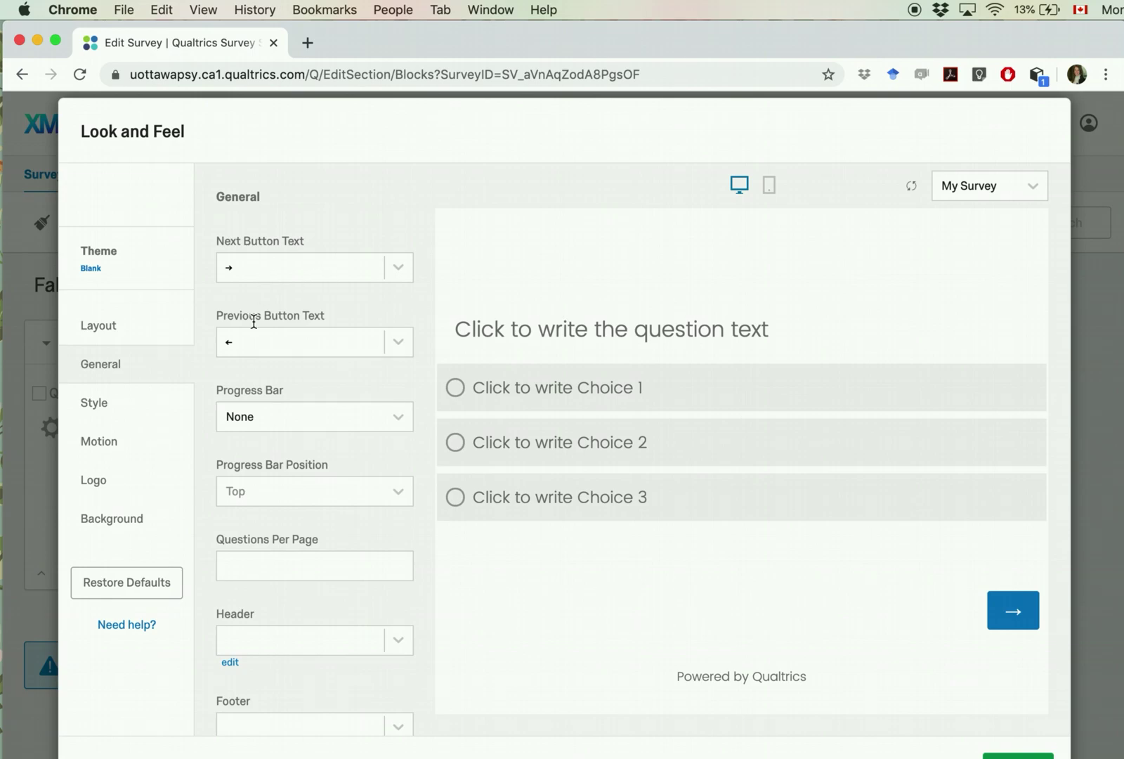
scroll(250, 390, down, 2)
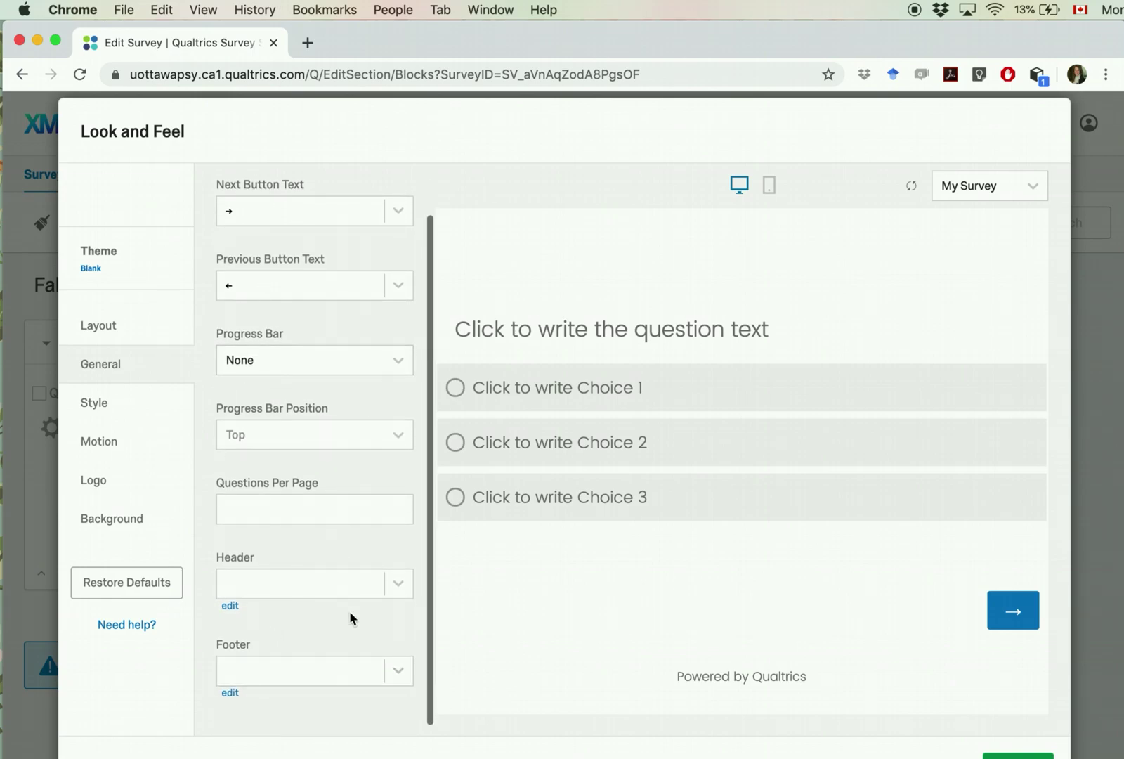
click(398, 362)
click(398, 362)
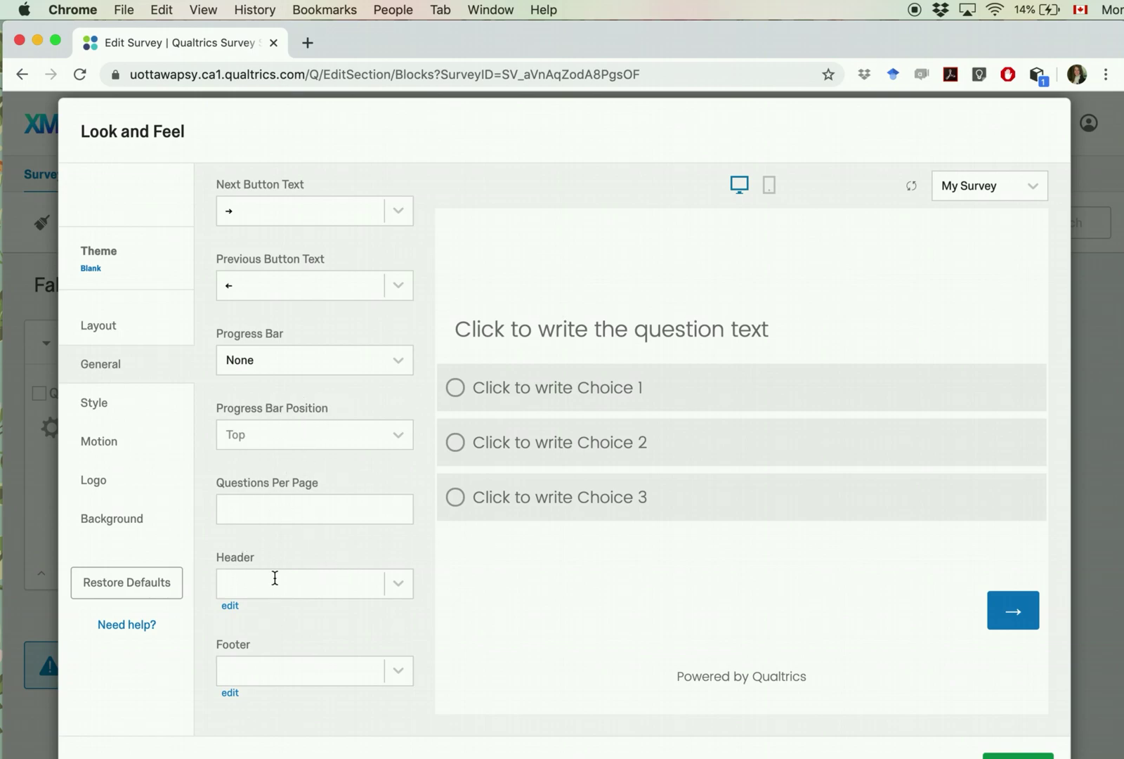
Step: Review the Style and Motion settings, keep page transition at None, then view Logo and Background
click(104, 411)
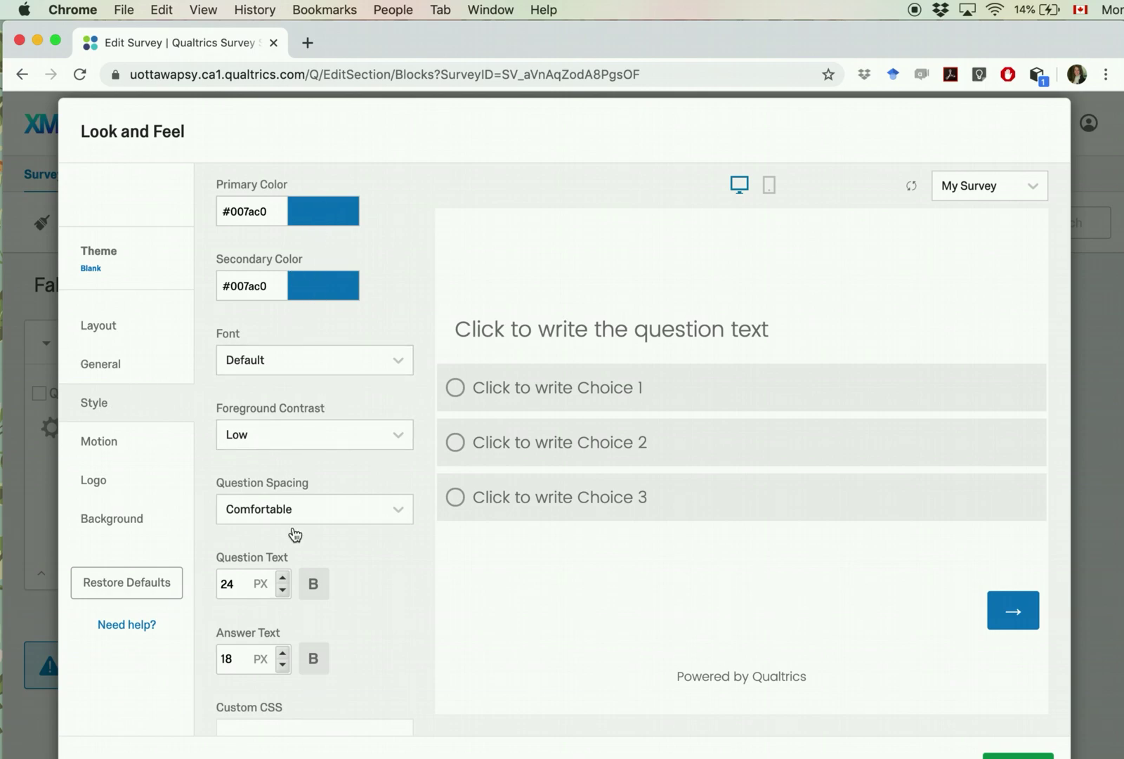
scroll(293, 524, down, 3)
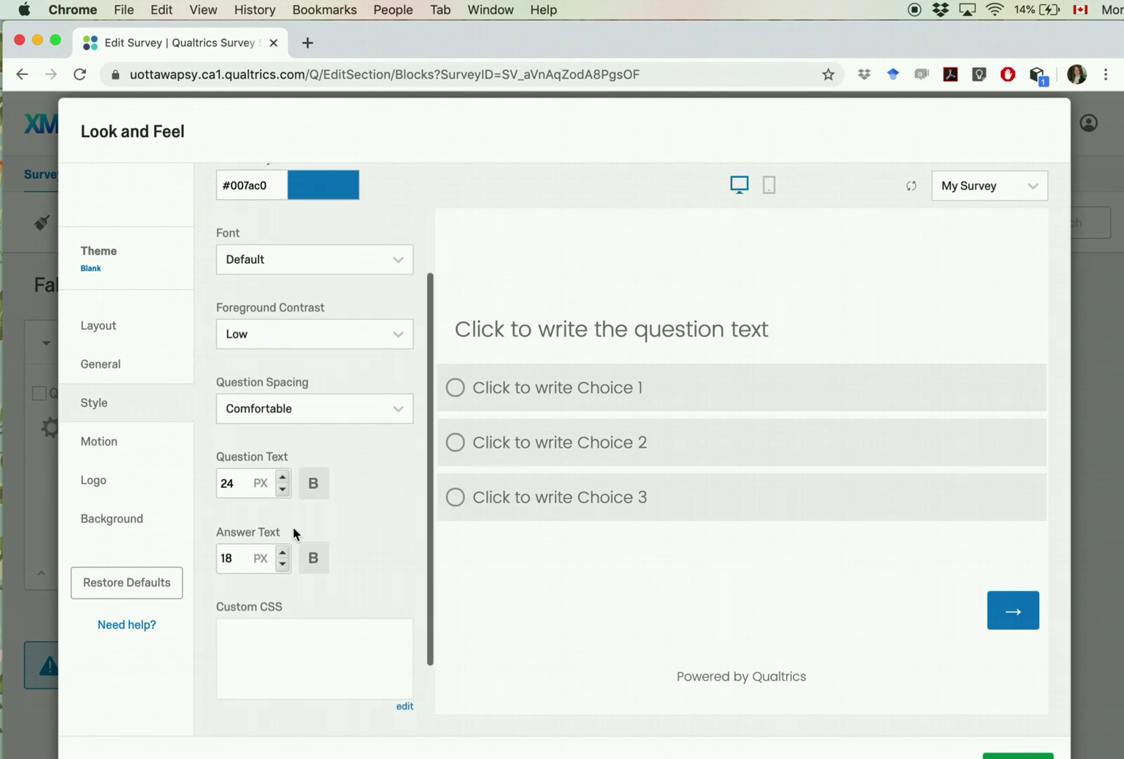
click(106, 448)
click(406, 280)
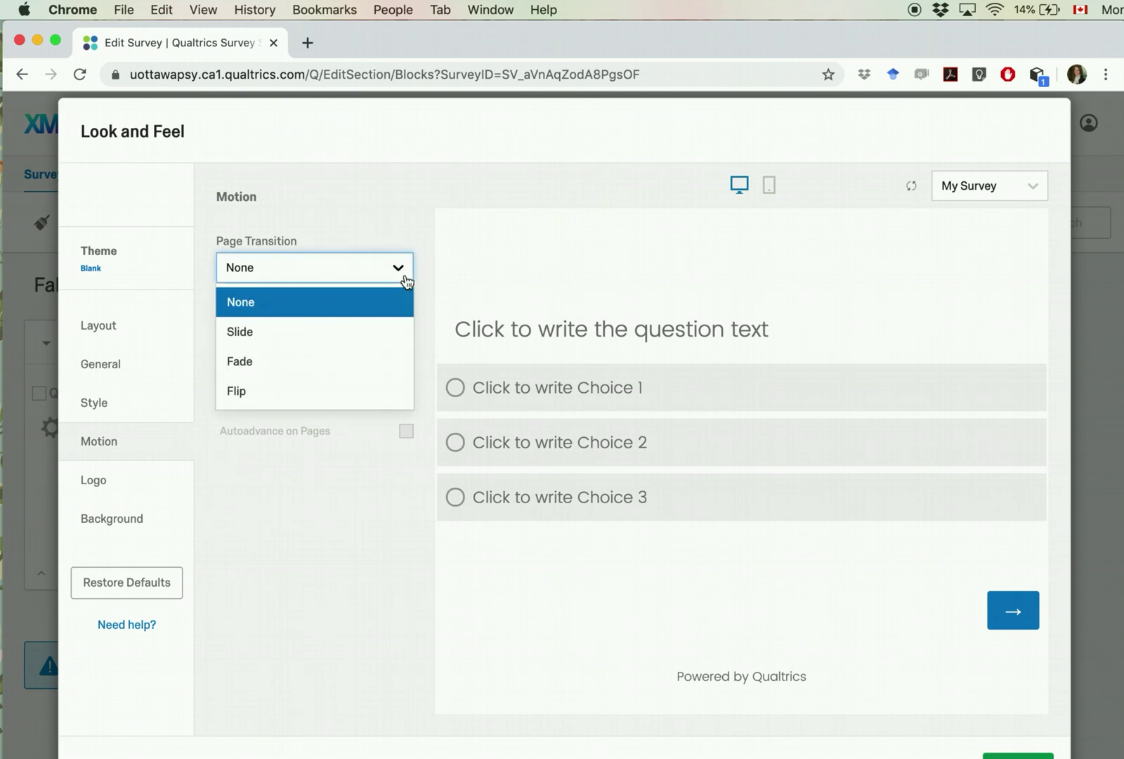
click(407, 280)
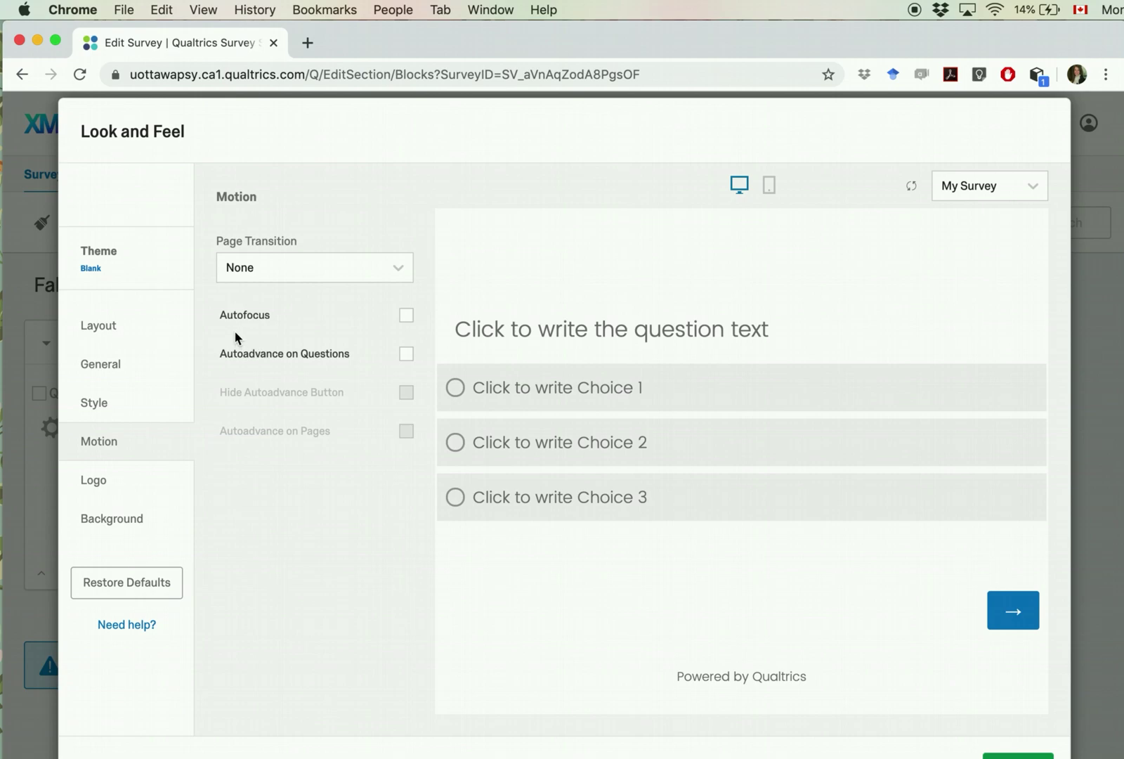
click(109, 481)
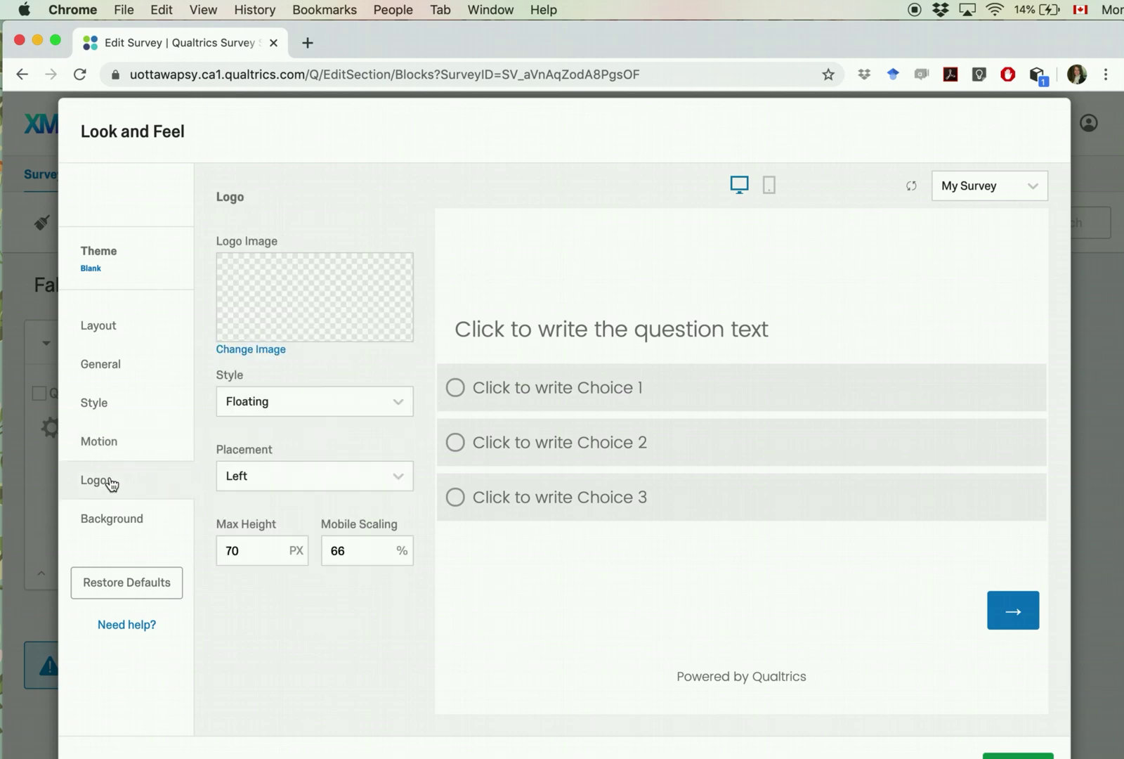
click(120, 514)
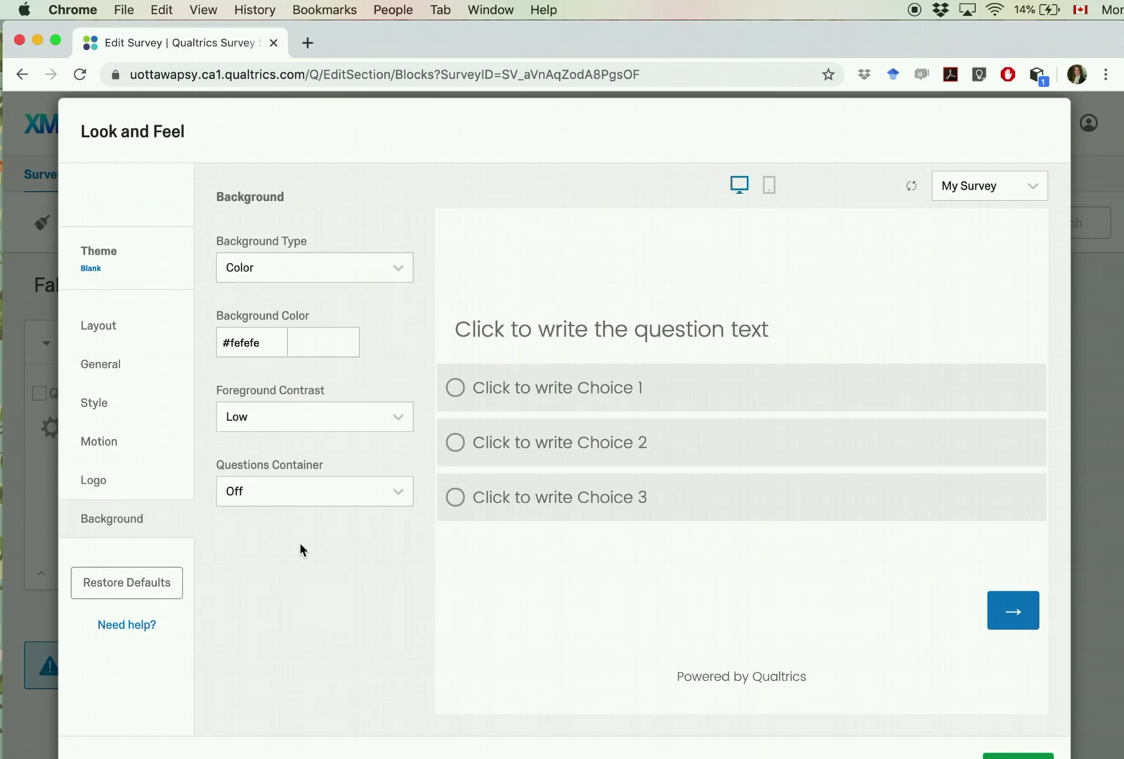
Step: Restore the default look and feel, compare the desktop and phone previews, and save
click(149, 597)
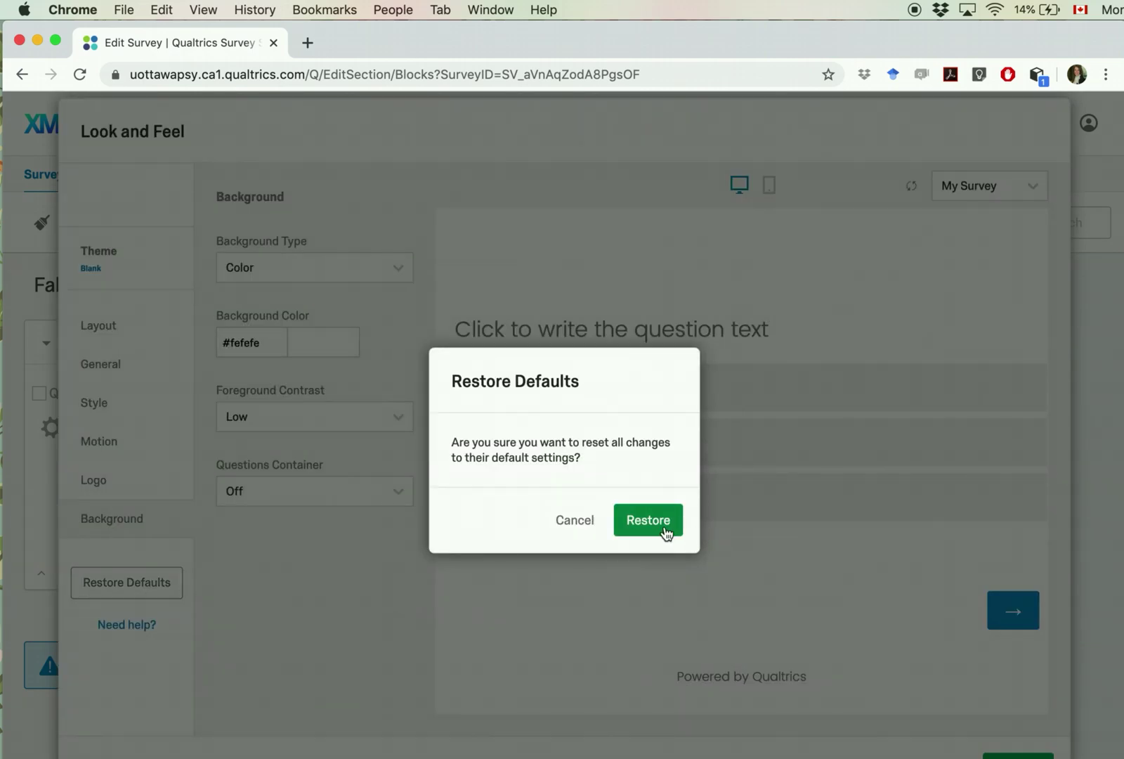
click(665, 529)
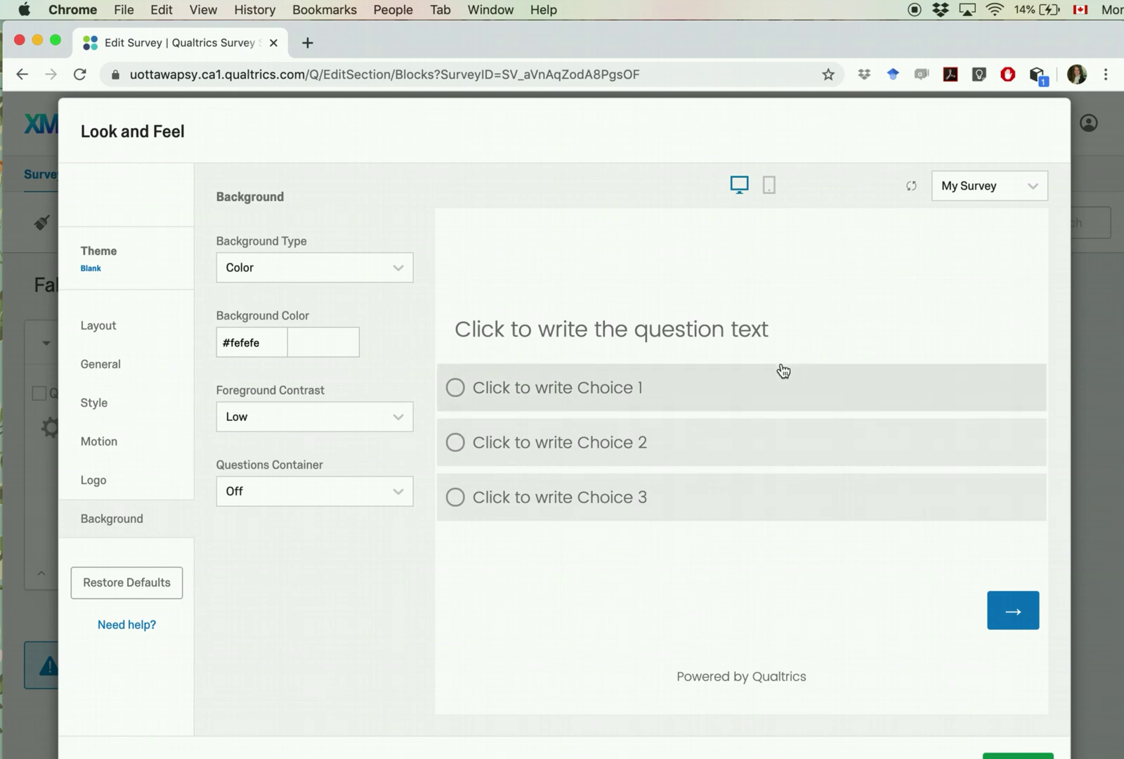
click(776, 192)
click(738, 187)
click(768, 188)
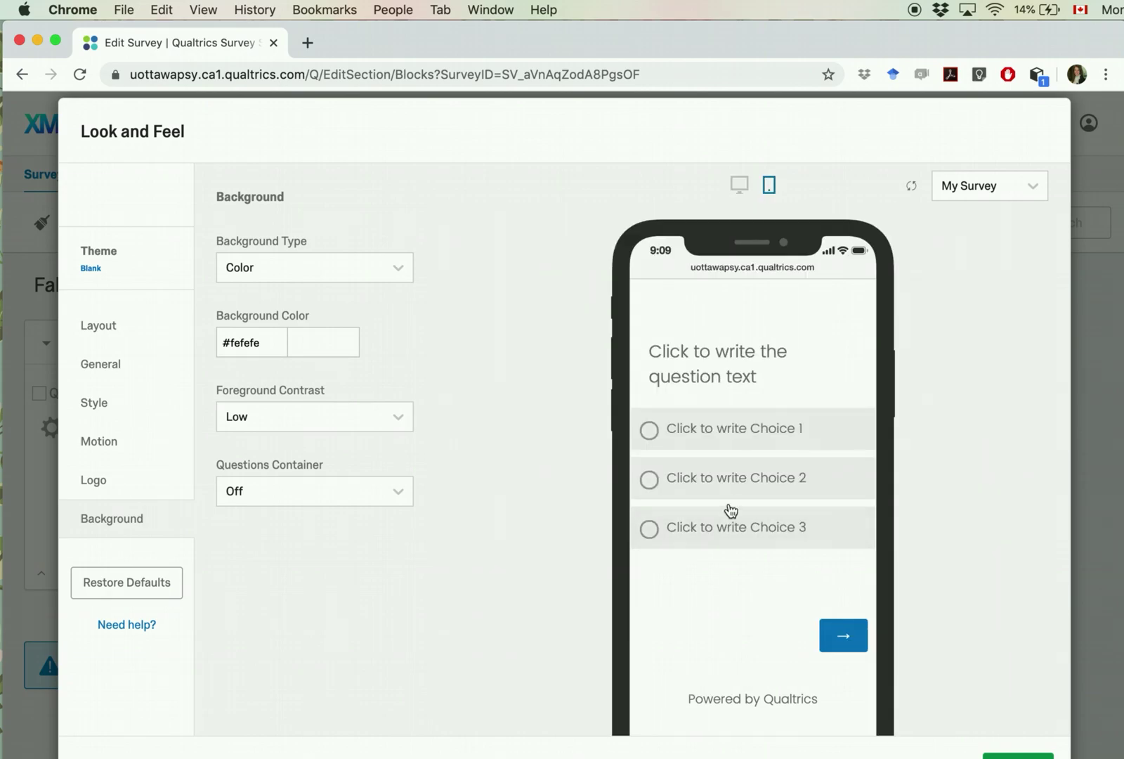
scroll(1014, 628, down, 2)
scroll(1014, 627, up, 2)
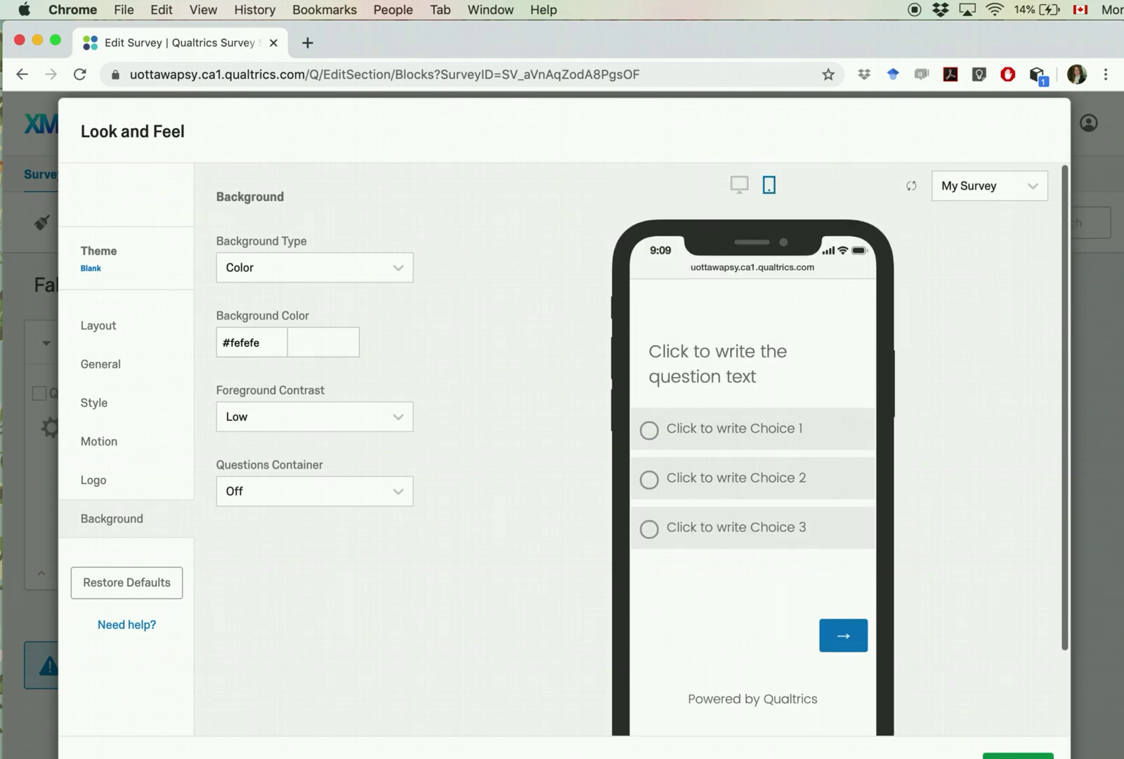
click(1018, 756)
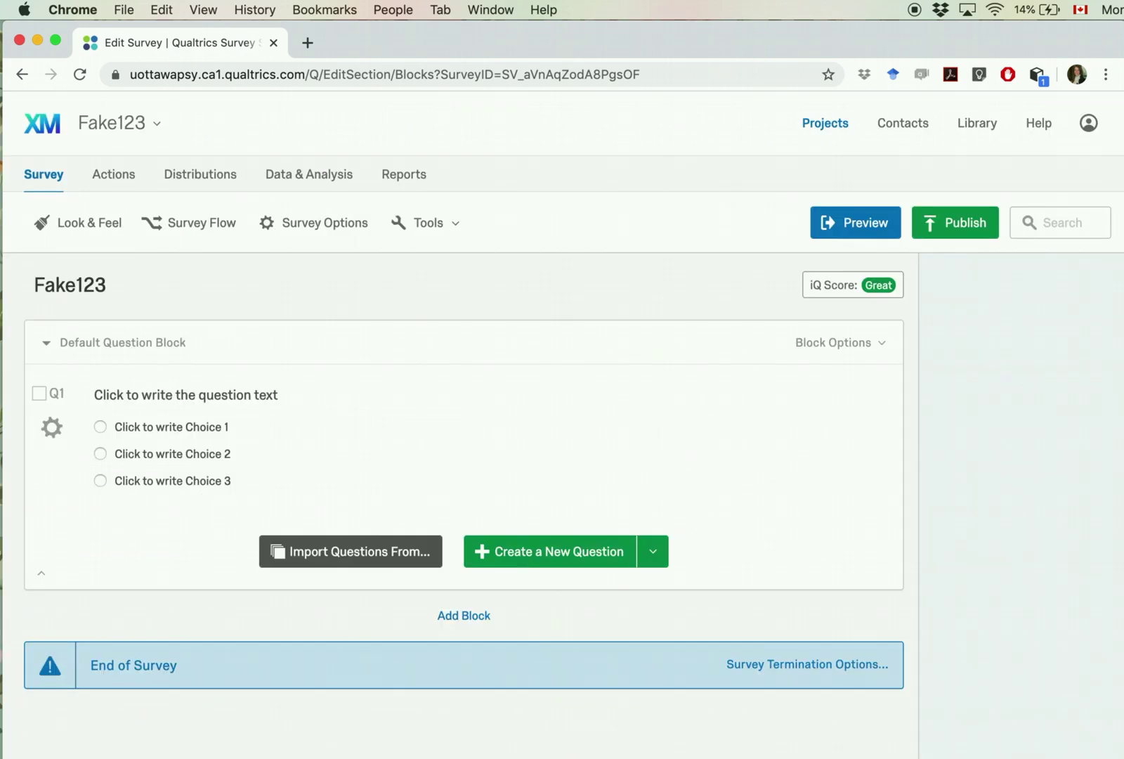
Step: Open the Survey Flow to see the single Default Question Block
click(203, 226)
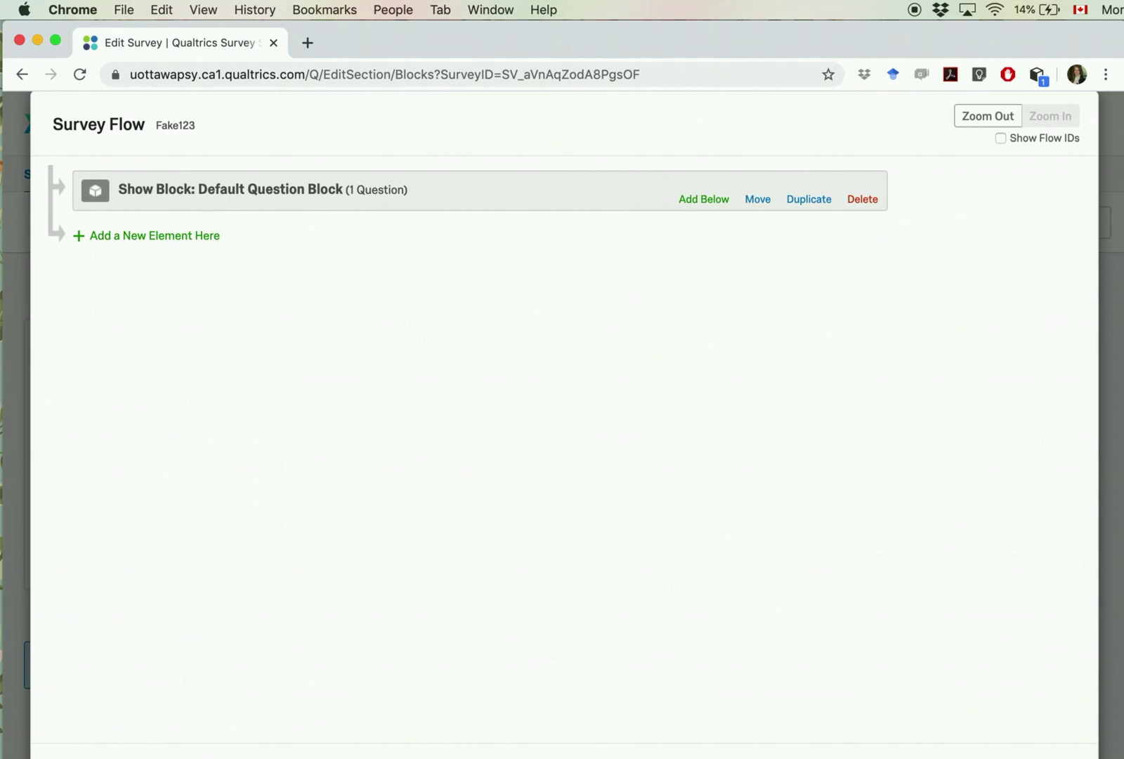
Step: Close the Survey Flow, review the Survey Options, and save them
click(966, 758)
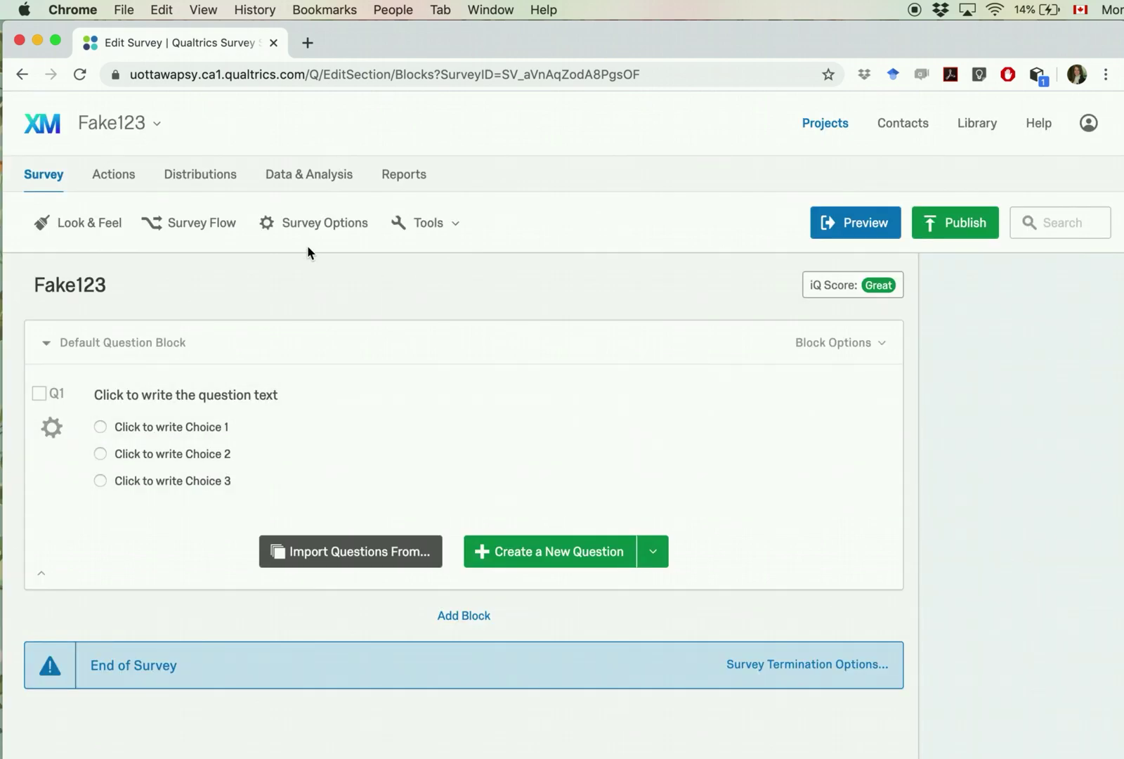
click(307, 238)
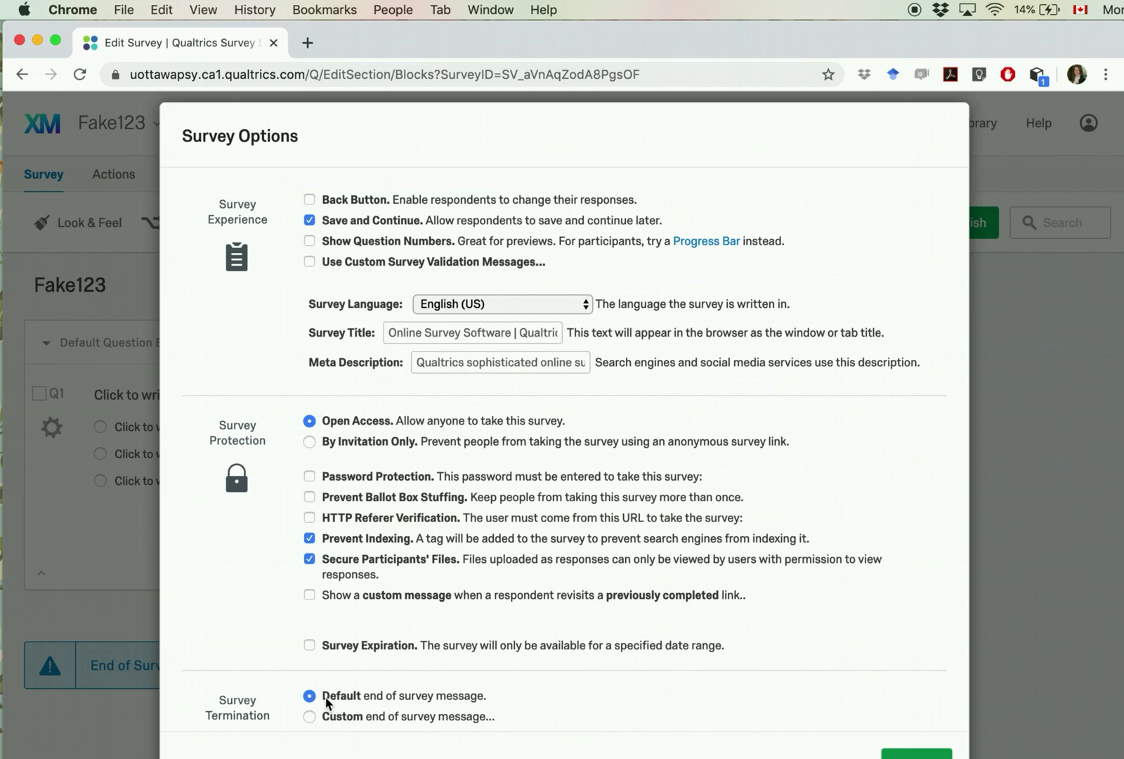
click(917, 755)
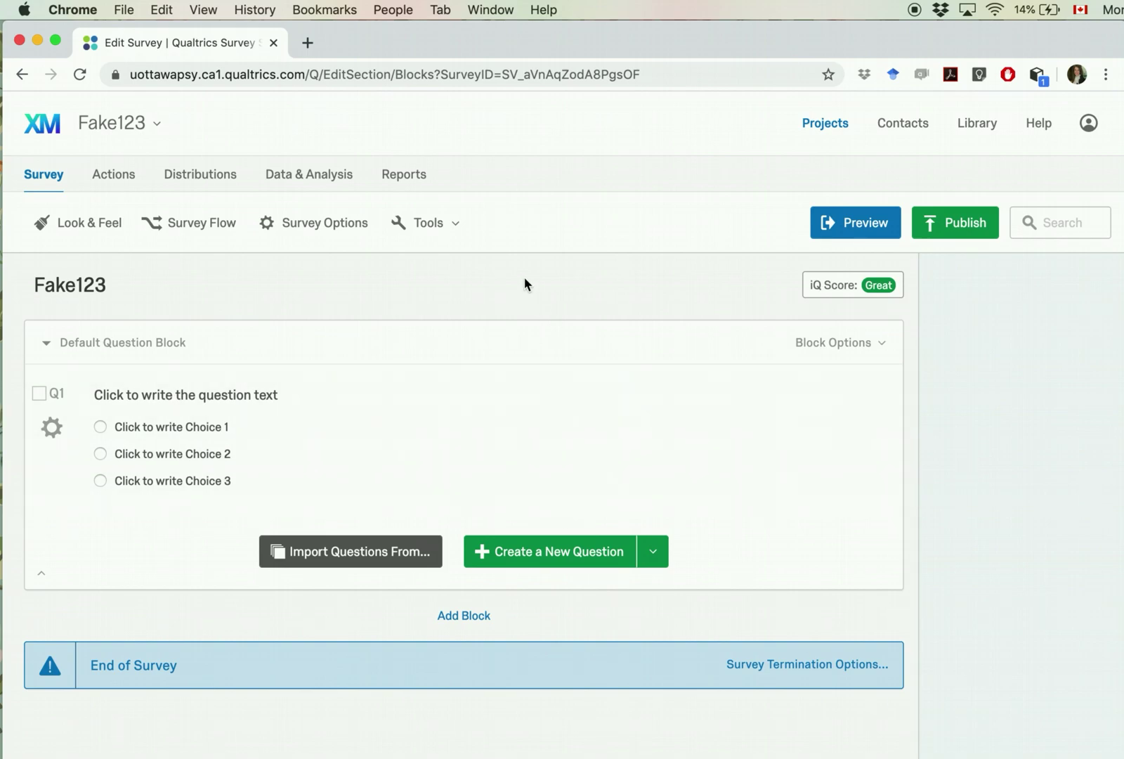
click(458, 227)
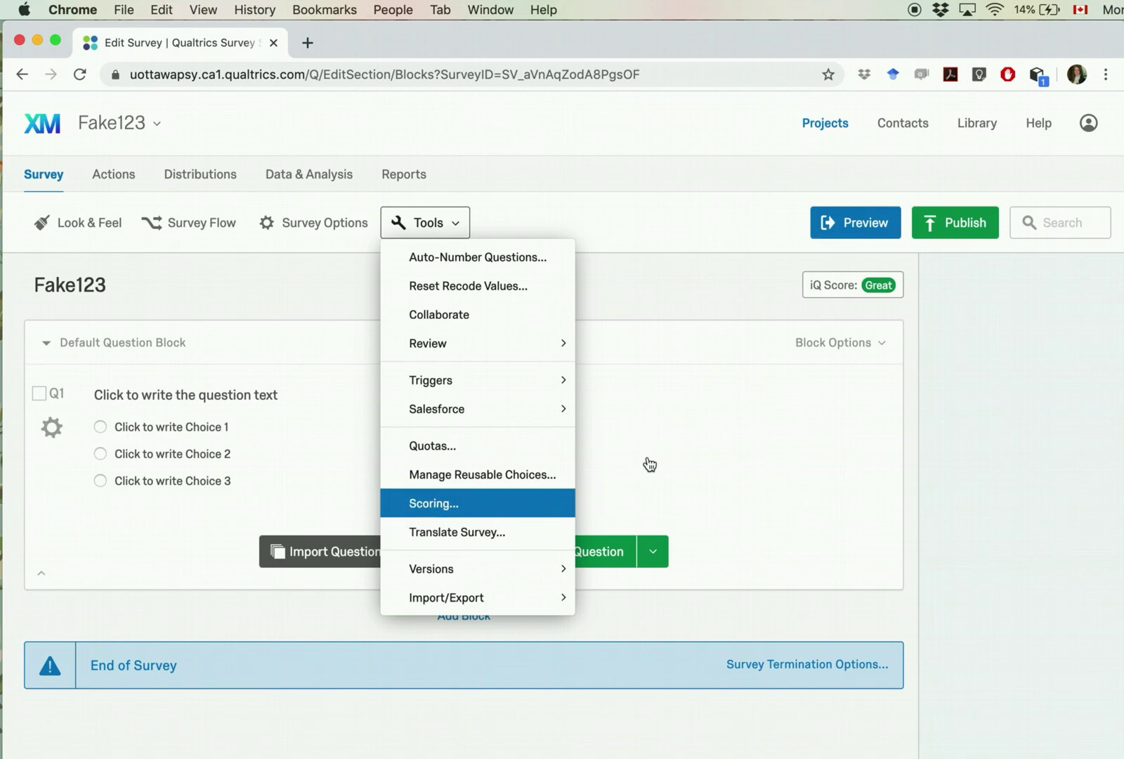
click(707, 281)
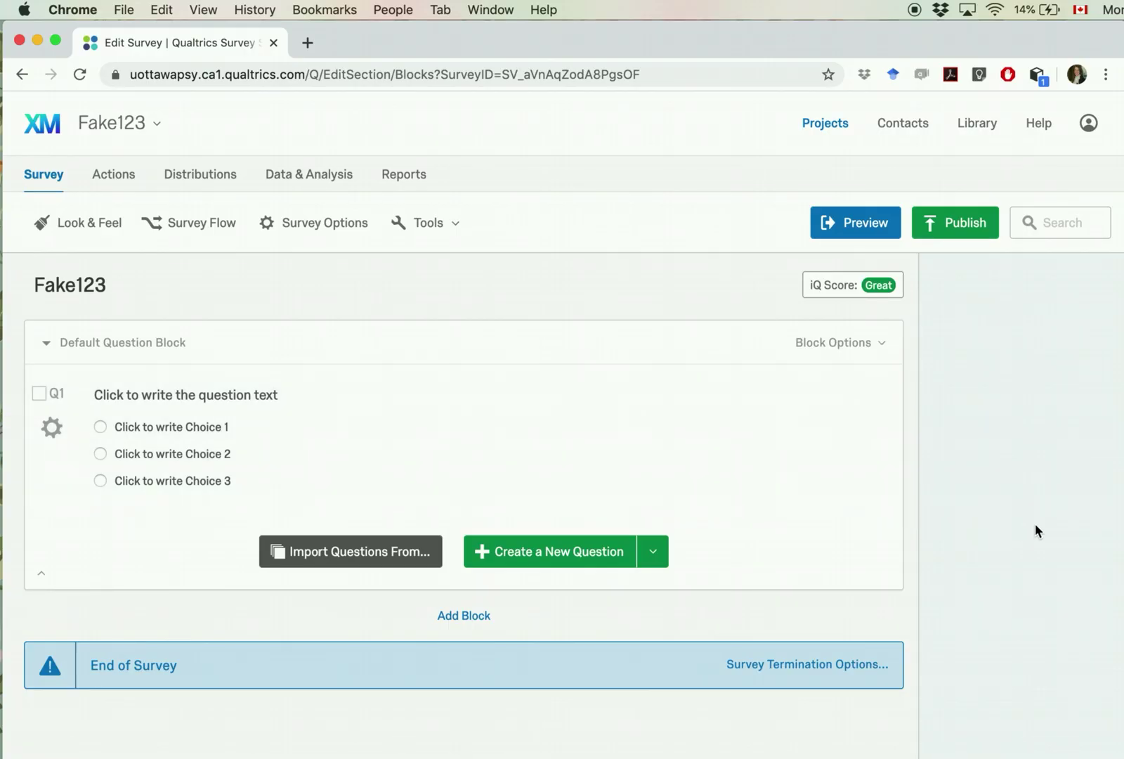
Step: Bring the Word Sample Survey document forward and scroll through the consent letter
key(super+Tab)
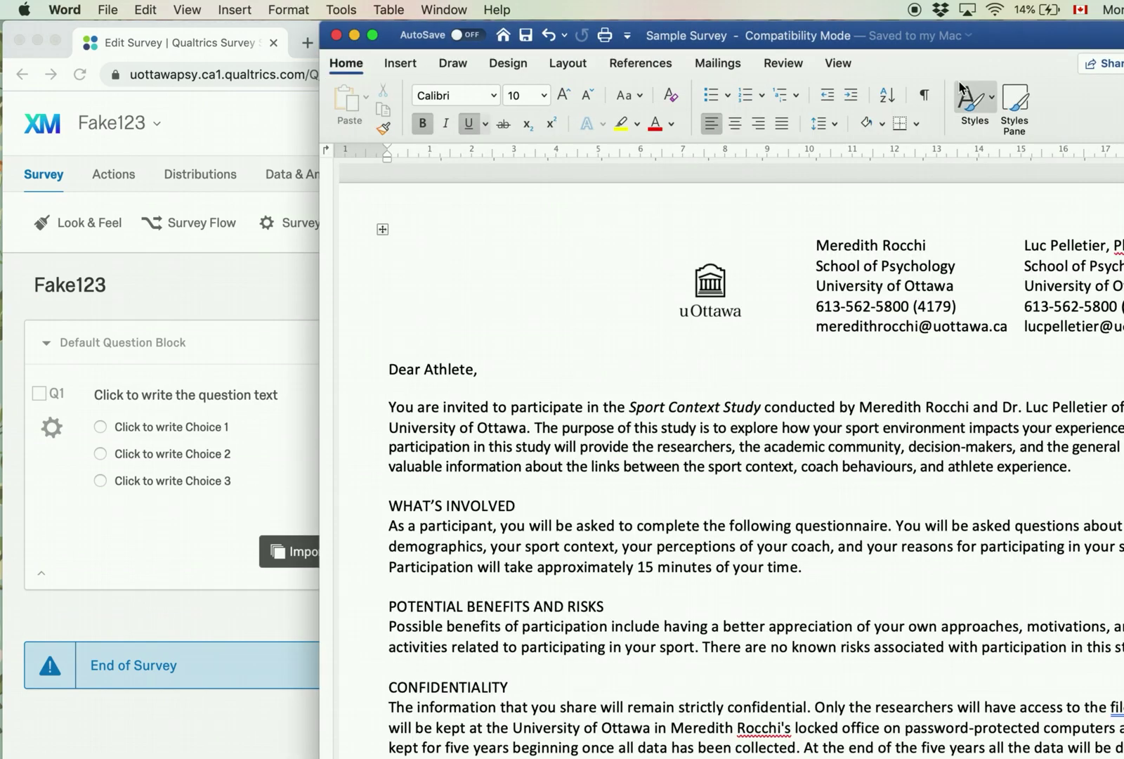
drag(953, 40, 855, 11)
scroll(792, 430, down, 5)
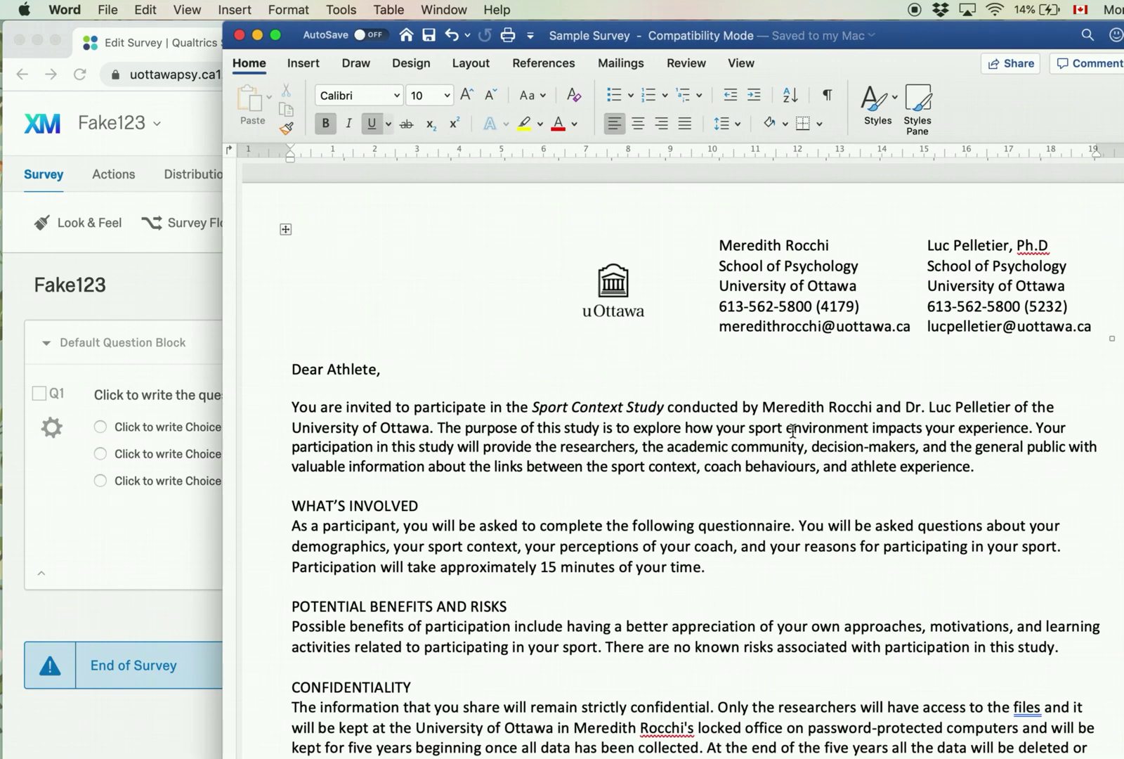
scroll(793, 430, up, 3)
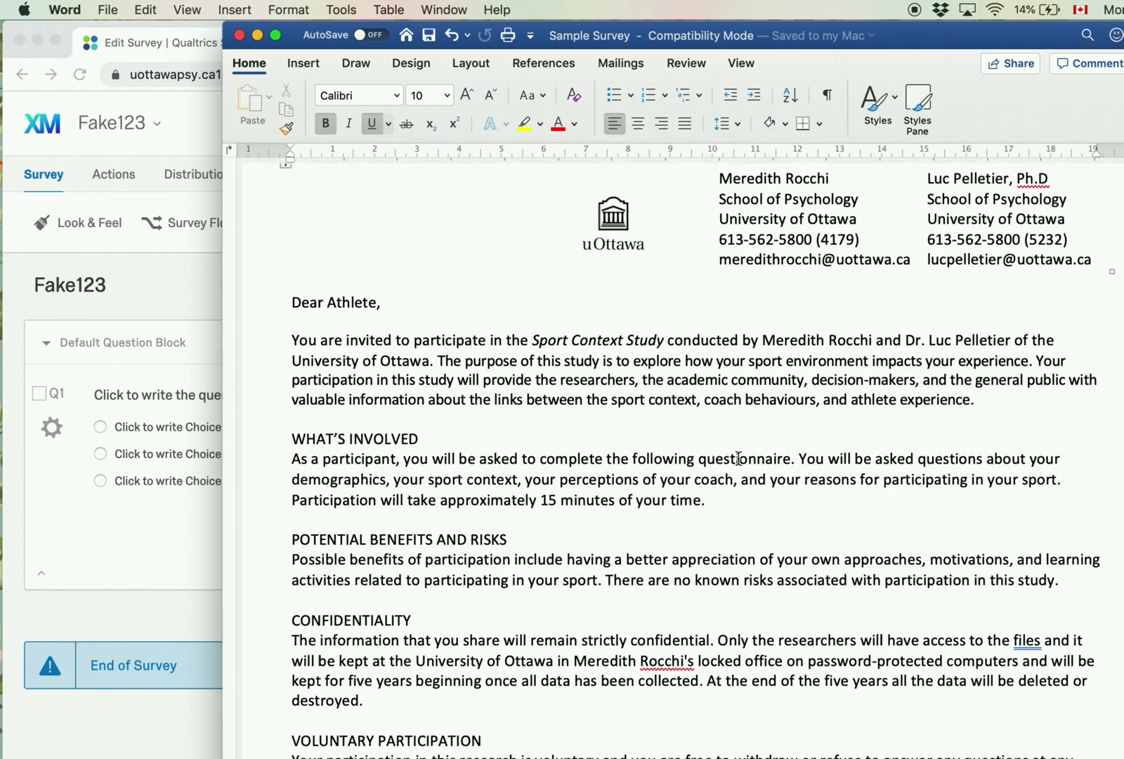
scroll(736, 519, up, 3)
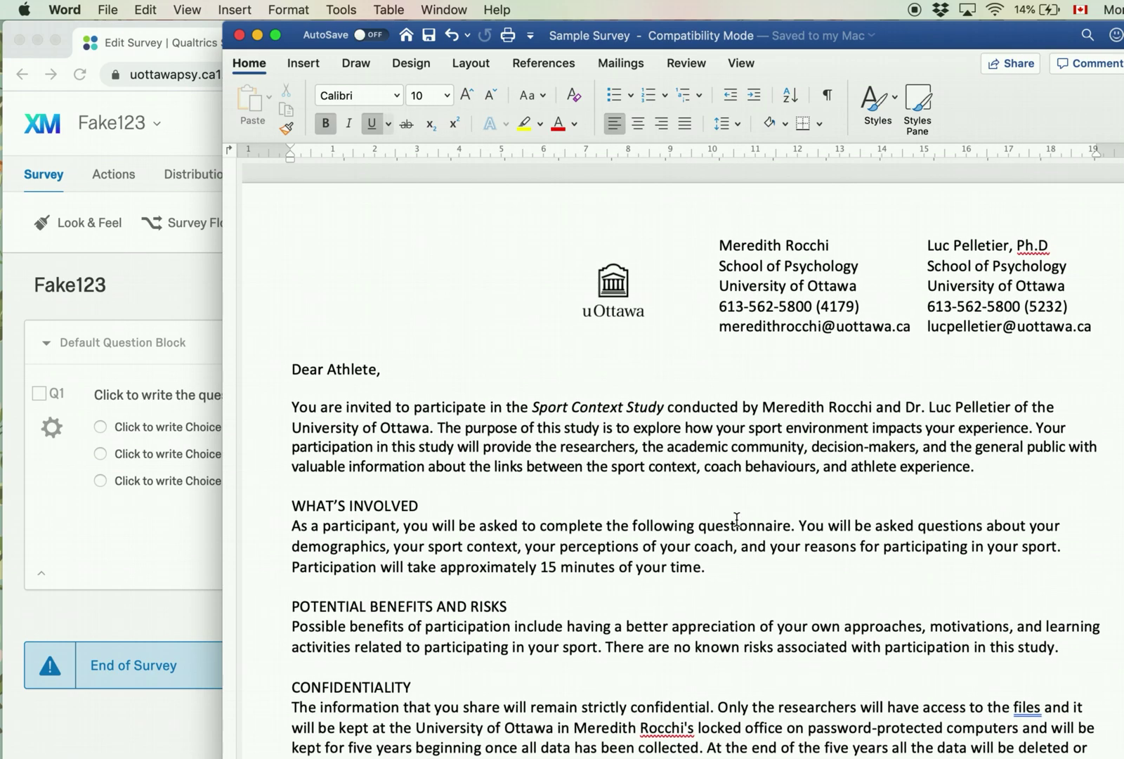
scroll(736, 520, down, 5)
scroll(736, 520, down, 15)
scroll(736, 519, up, 18)
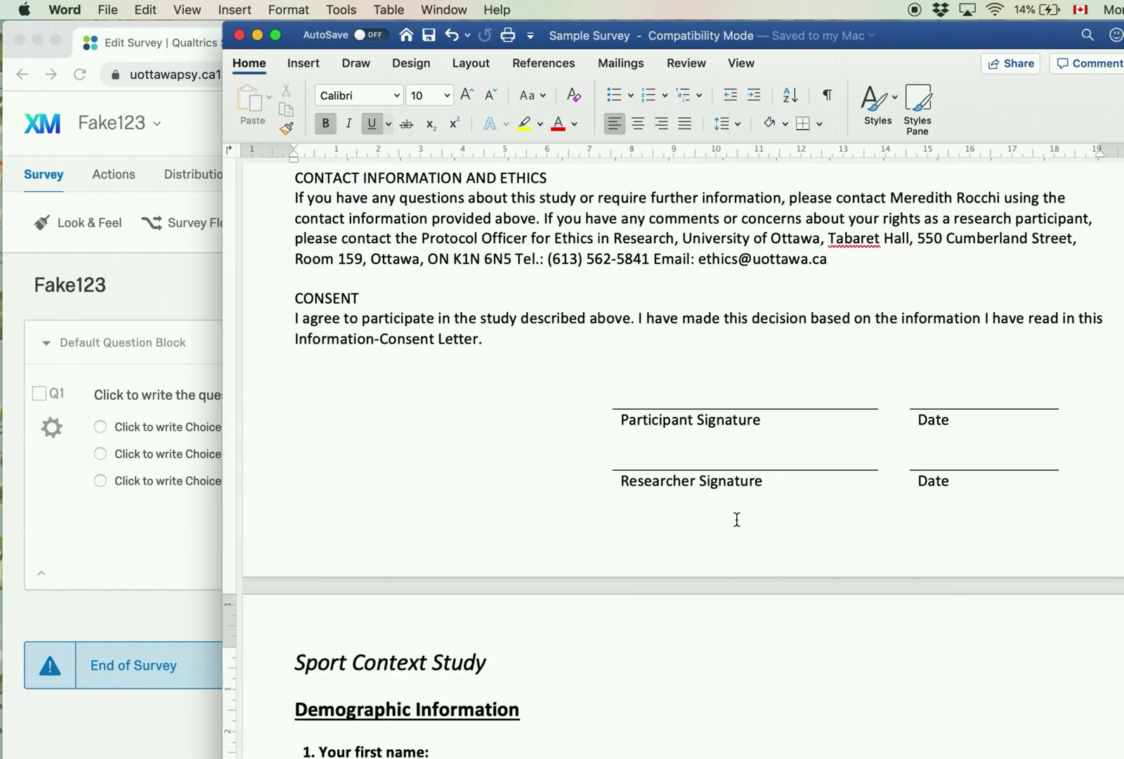
scroll(689, 722, down, 15)
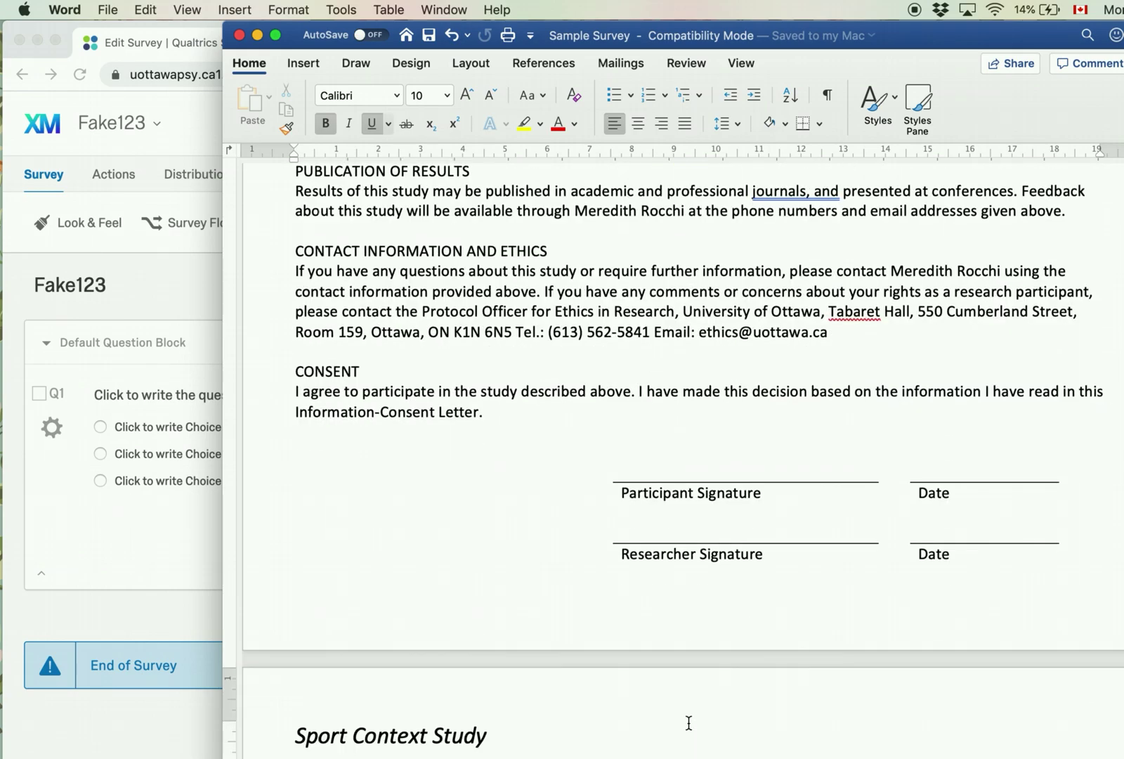
scroll(689, 722, down, 5)
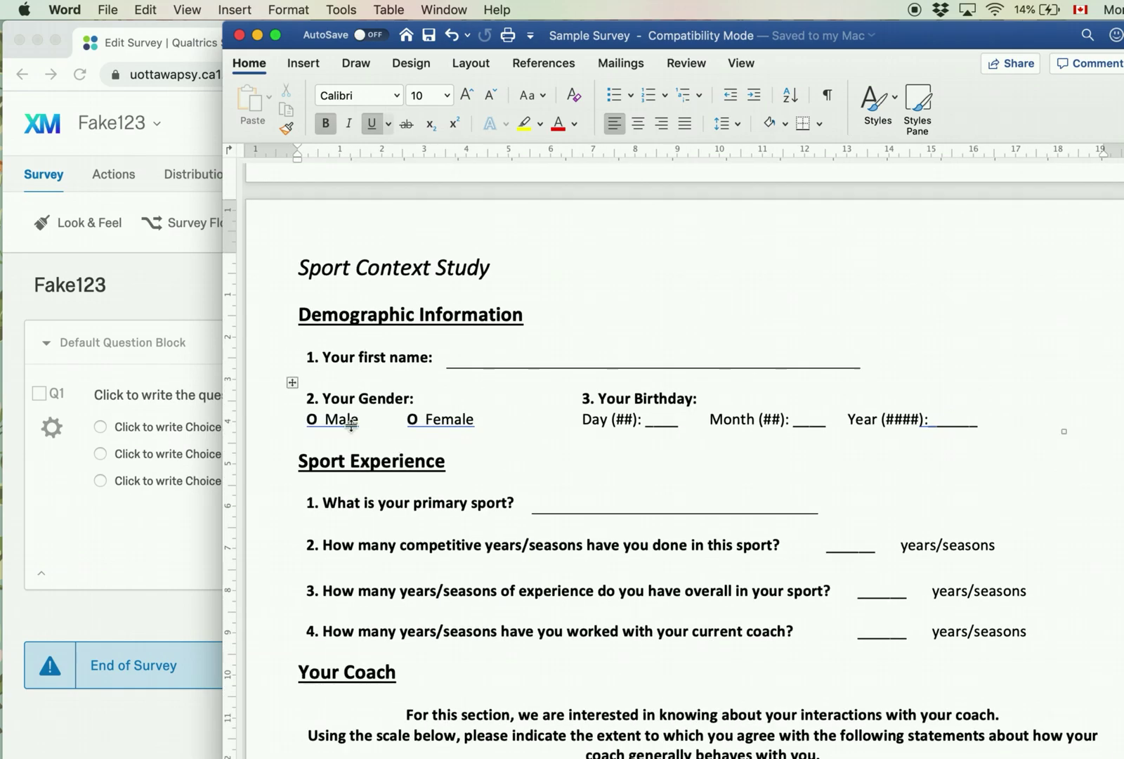
scroll(527, 628, down, 17)
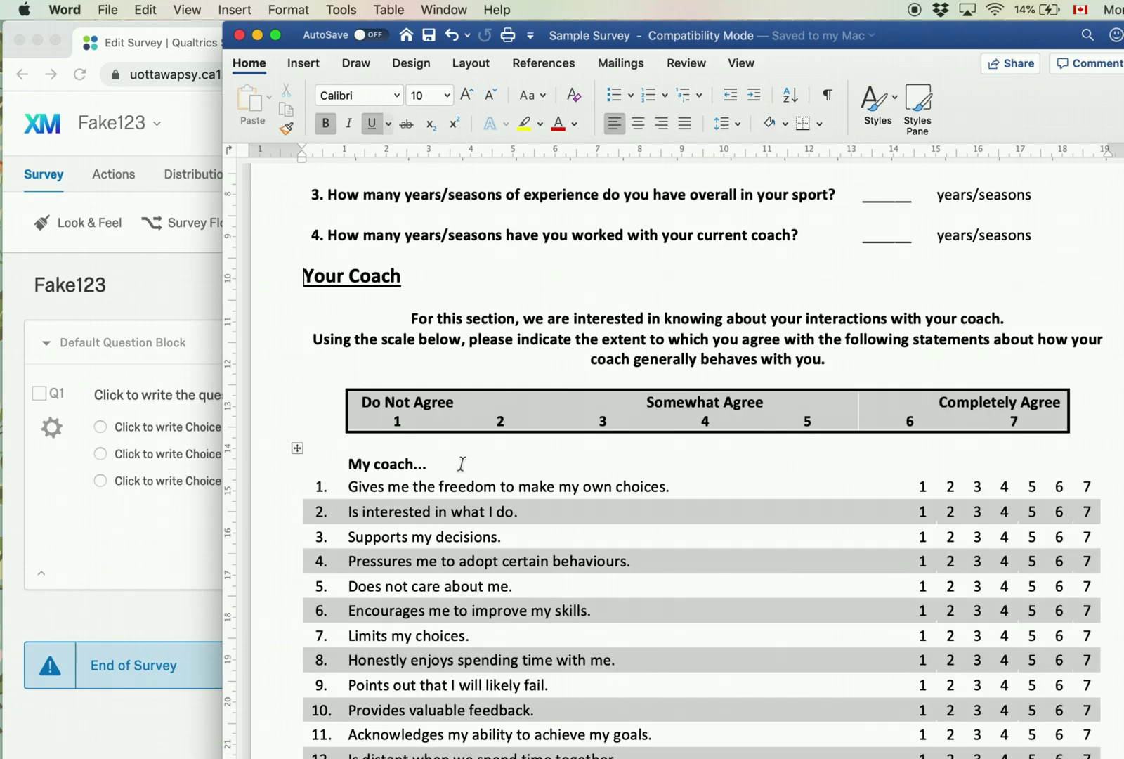
scroll(462, 474, down, 1)
scroll(484, 401, up, 20)
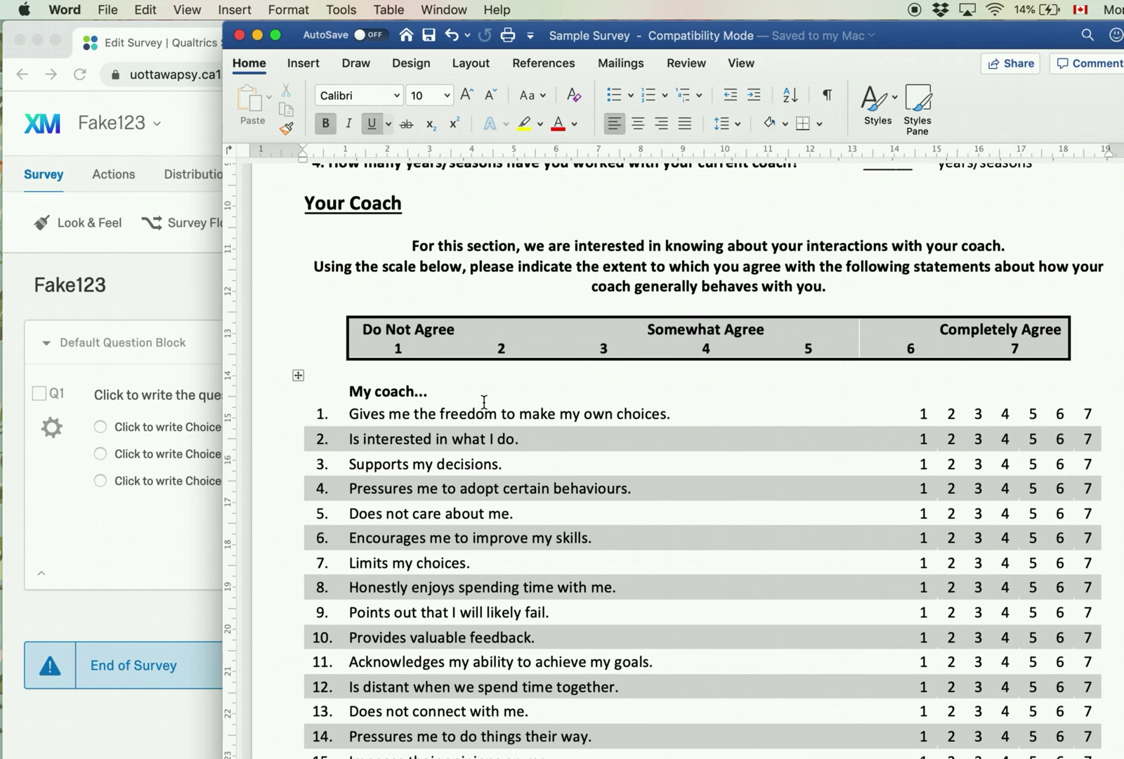
scroll(618, 173, up, 7)
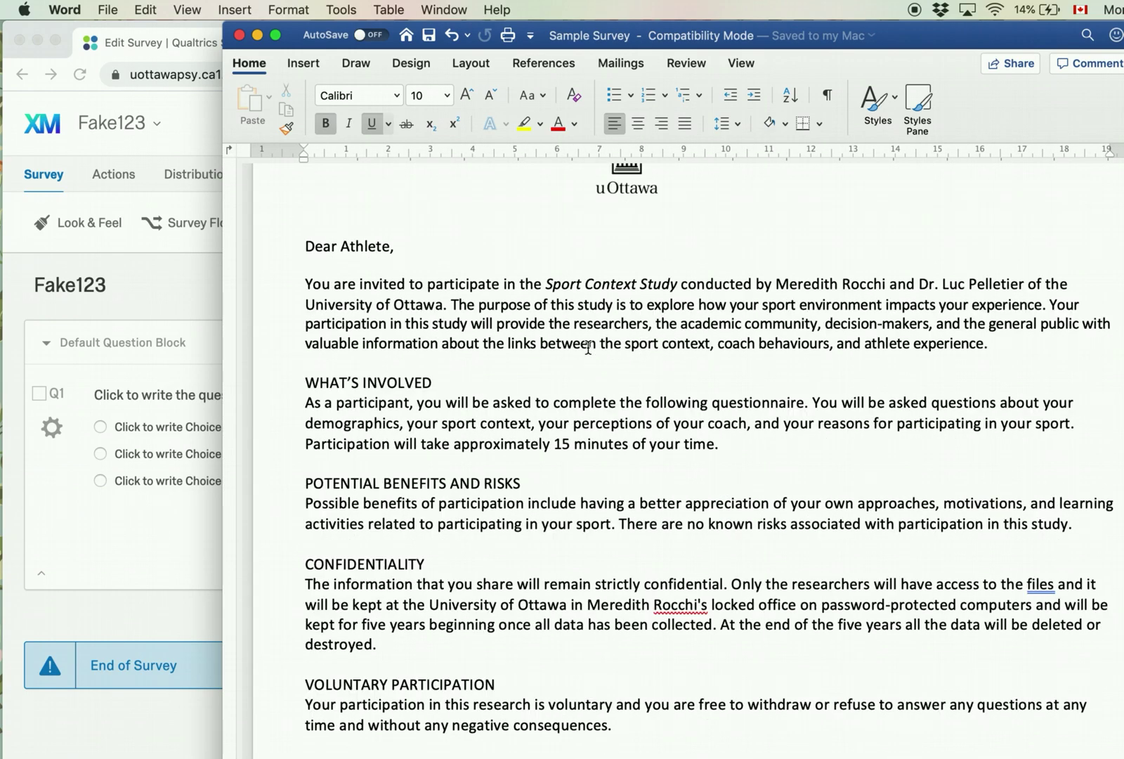
drag(764, 44, 916, 43)
Step: Copy the letter from "Dear Athlete," through the CONSENT paragraph and return to Qualtrics
click(917, 39)
click(550, 381)
drag(458, 369, 514, 584)
scroll(620, 577, down, 5)
scroll(620, 577, down, 5)
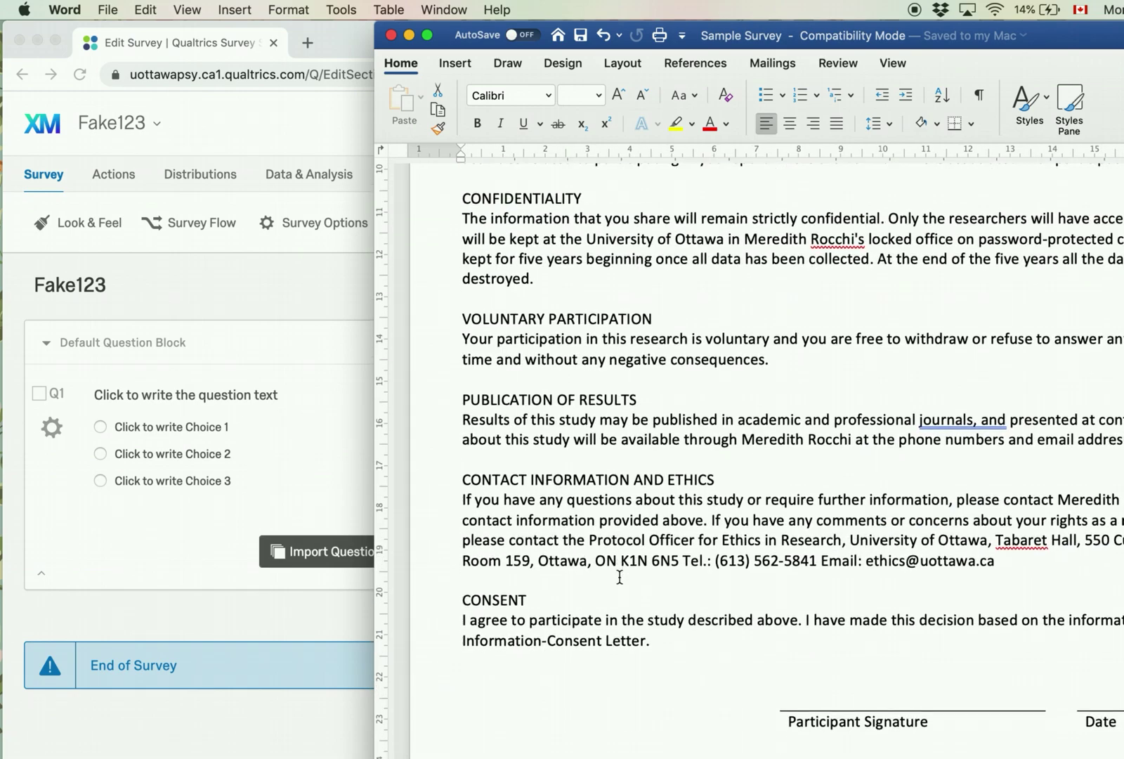
shift+click(666, 610)
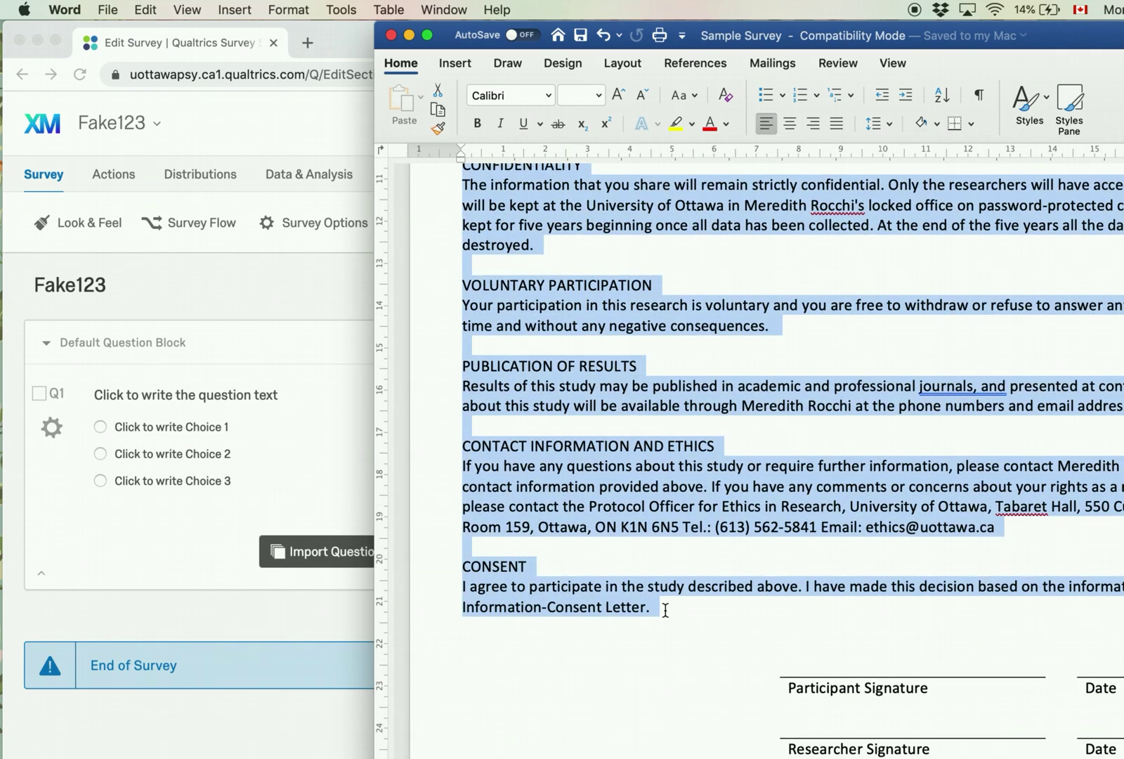
key(super+c)
click(55, 565)
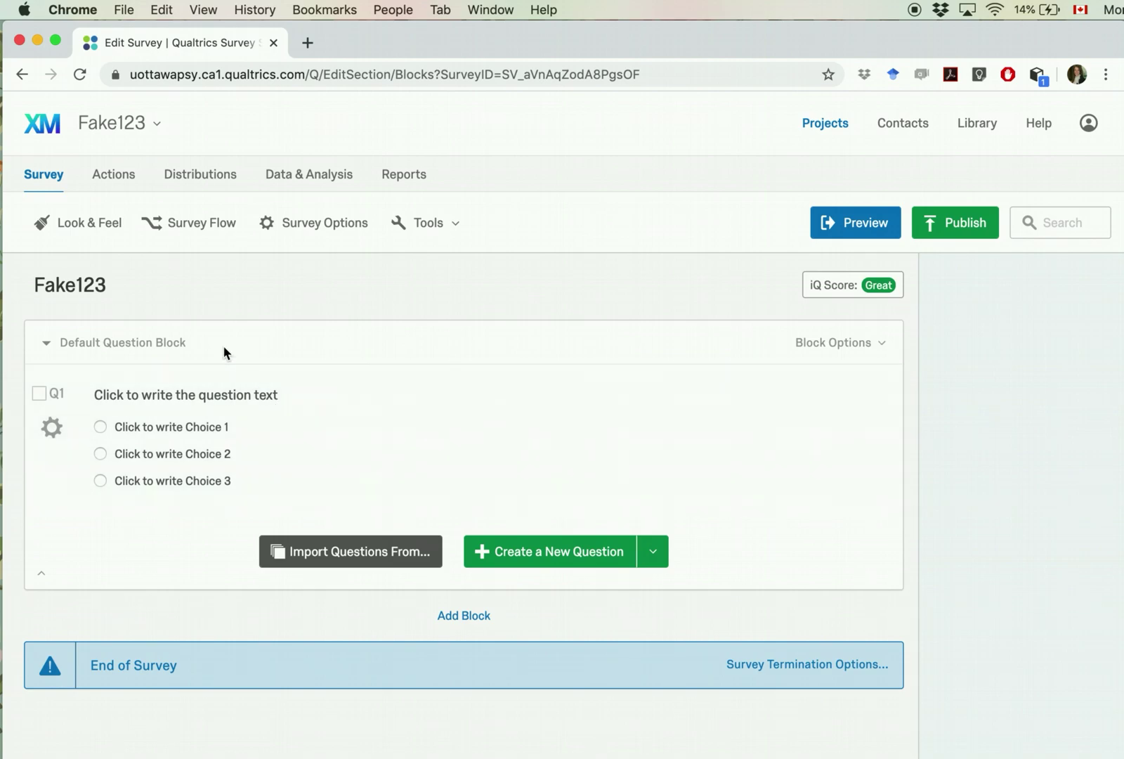
Step: Add an empty block and change Q1 into a Descriptive Text item
click(473, 619)
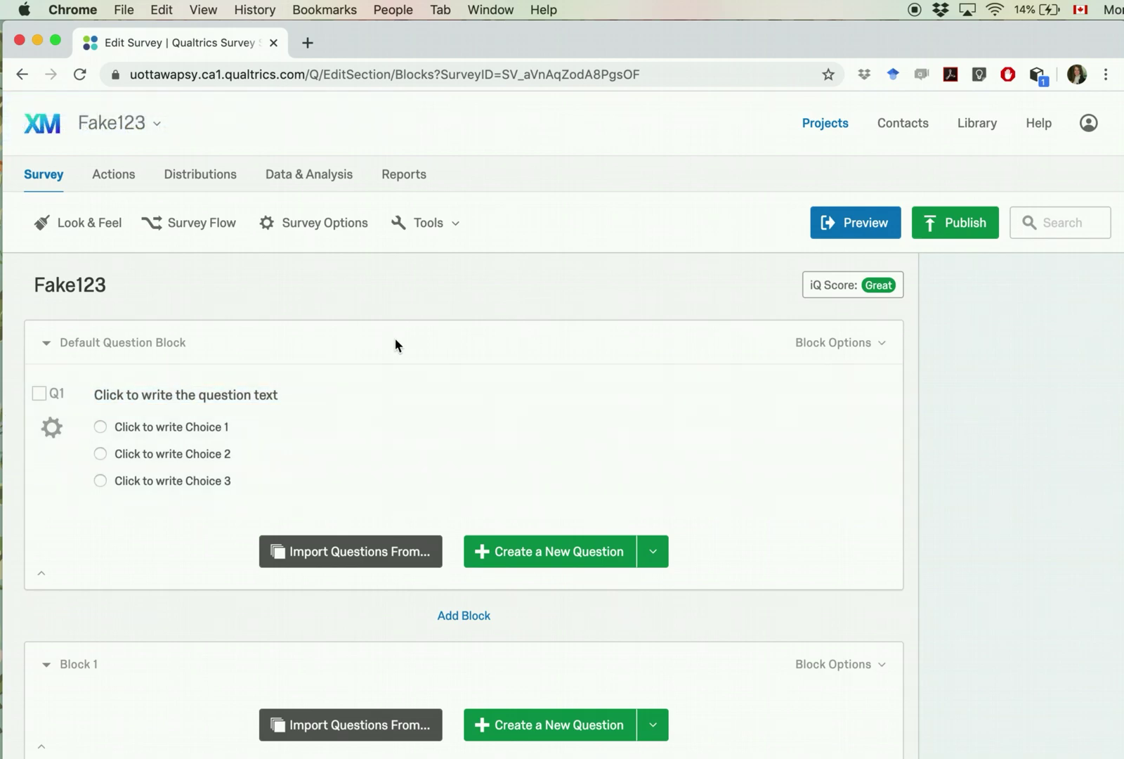
click(718, 446)
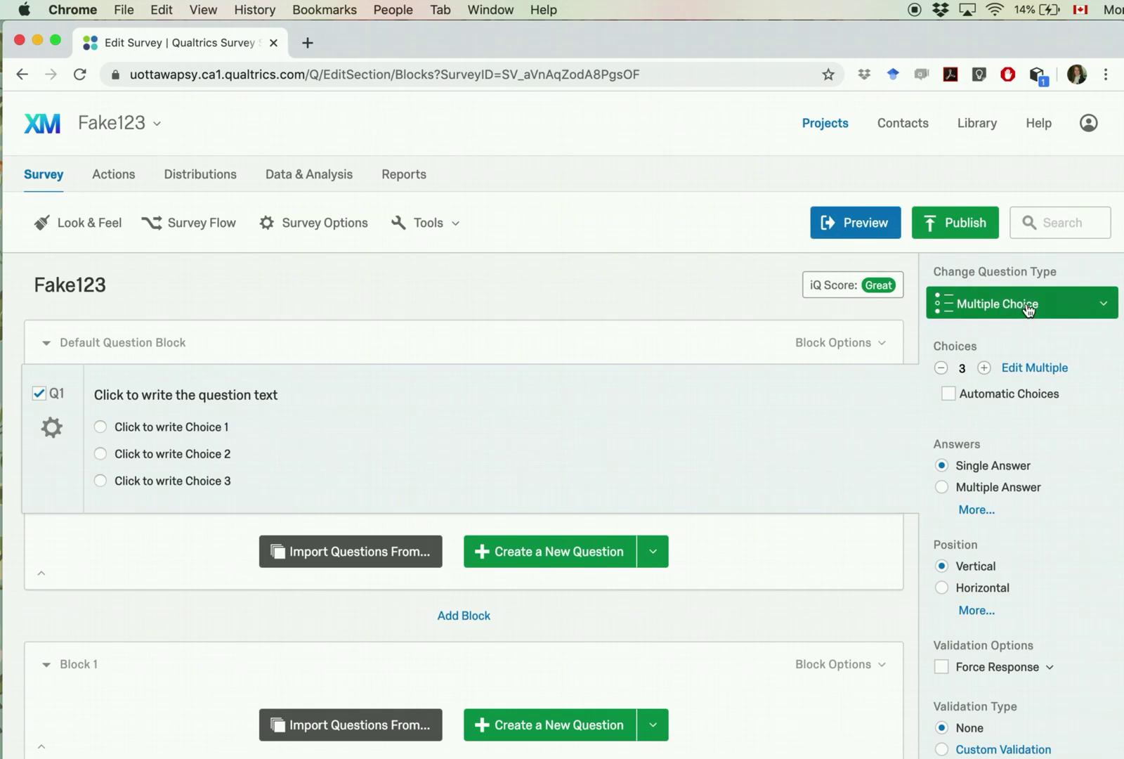
click(1088, 310)
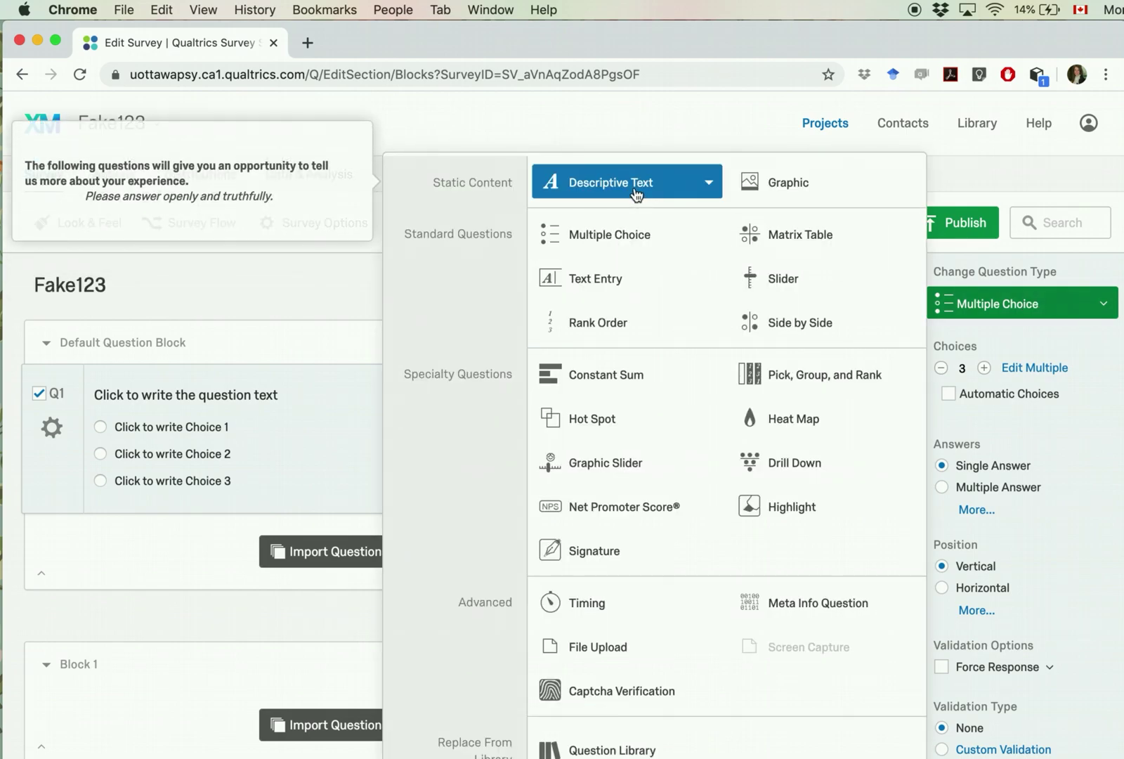
click(632, 184)
Step: Replace Q1's placeholder text with the pasted consent letter, then reopen it for editing
click(283, 394)
triple_click(288, 396)
key(BackSpace)
key(super+v)
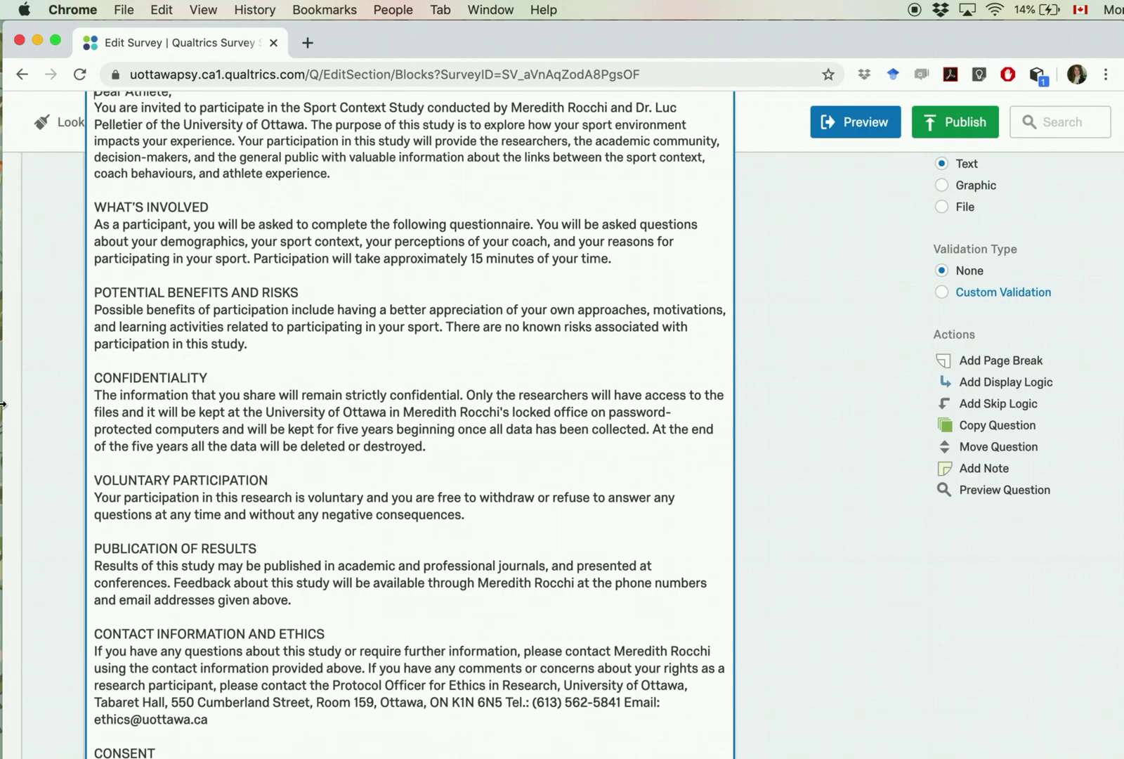
scroll(282, 425, up, 4)
scroll(283, 425, down, 10)
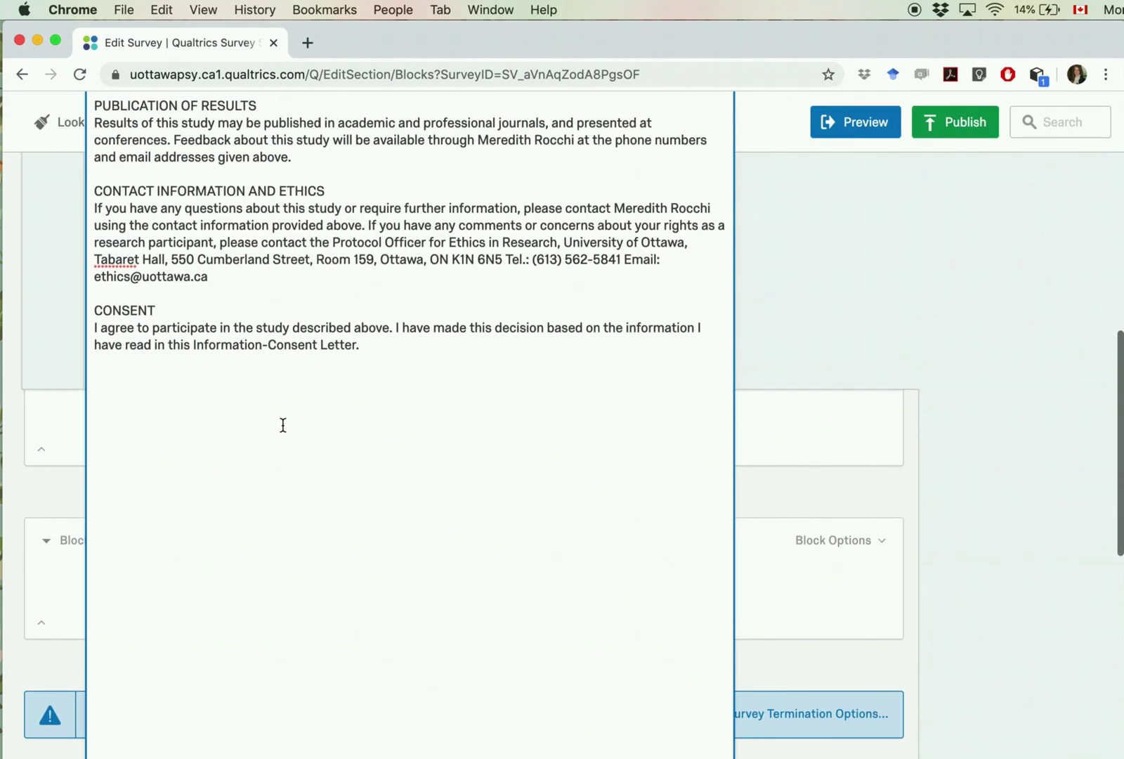
scroll(283, 425, up, 10)
scroll(283, 426, down, 1)
click(847, 505)
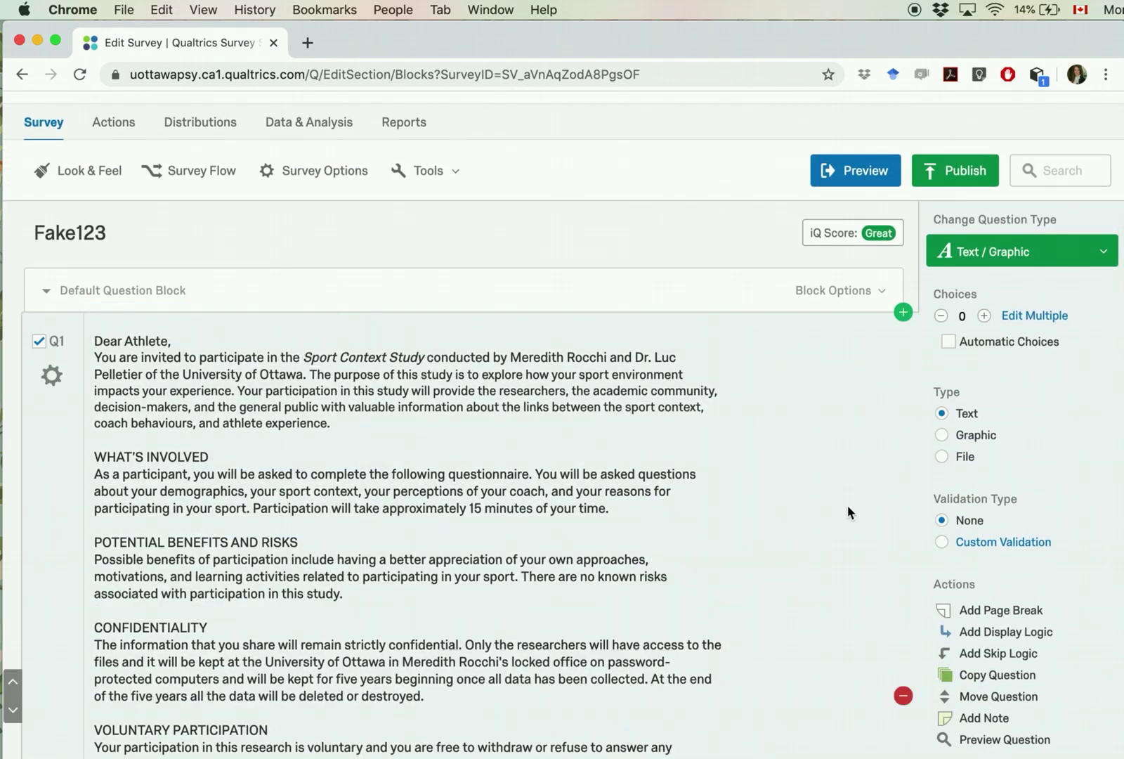
scroll(369, 655, down, 6)
scroll(370, 586, up, 3)
scroll(368, 585, up, 4)
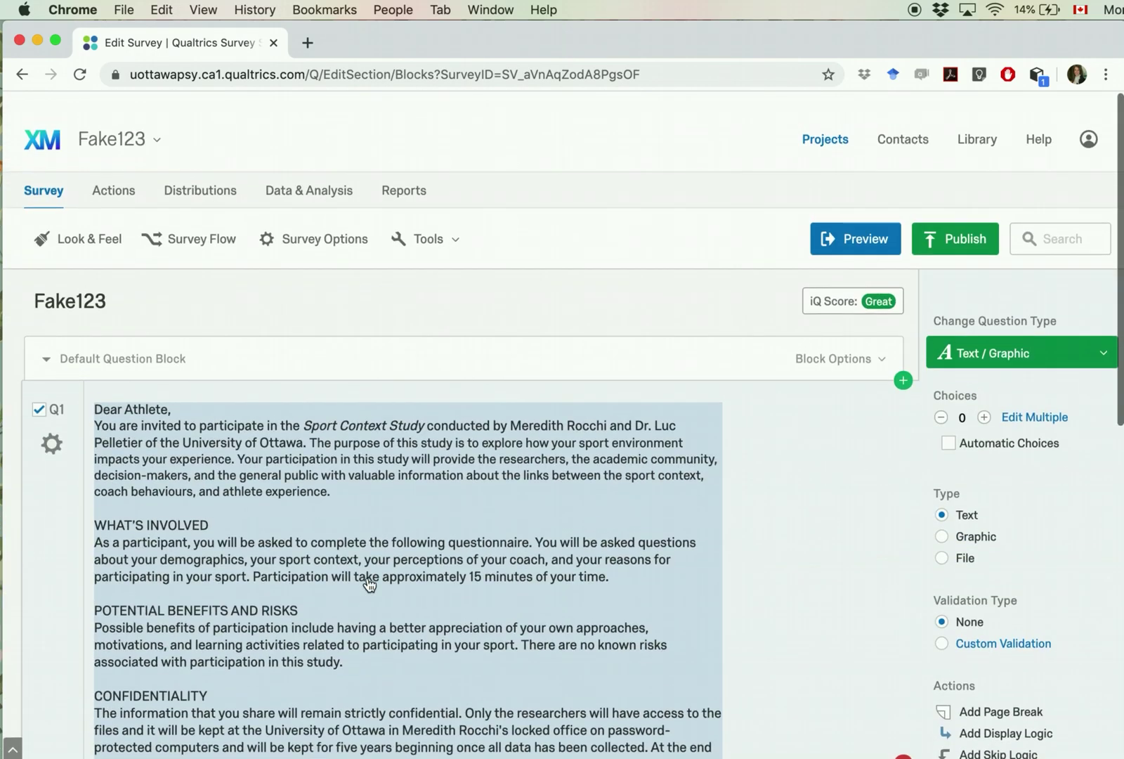
click(128, 396)
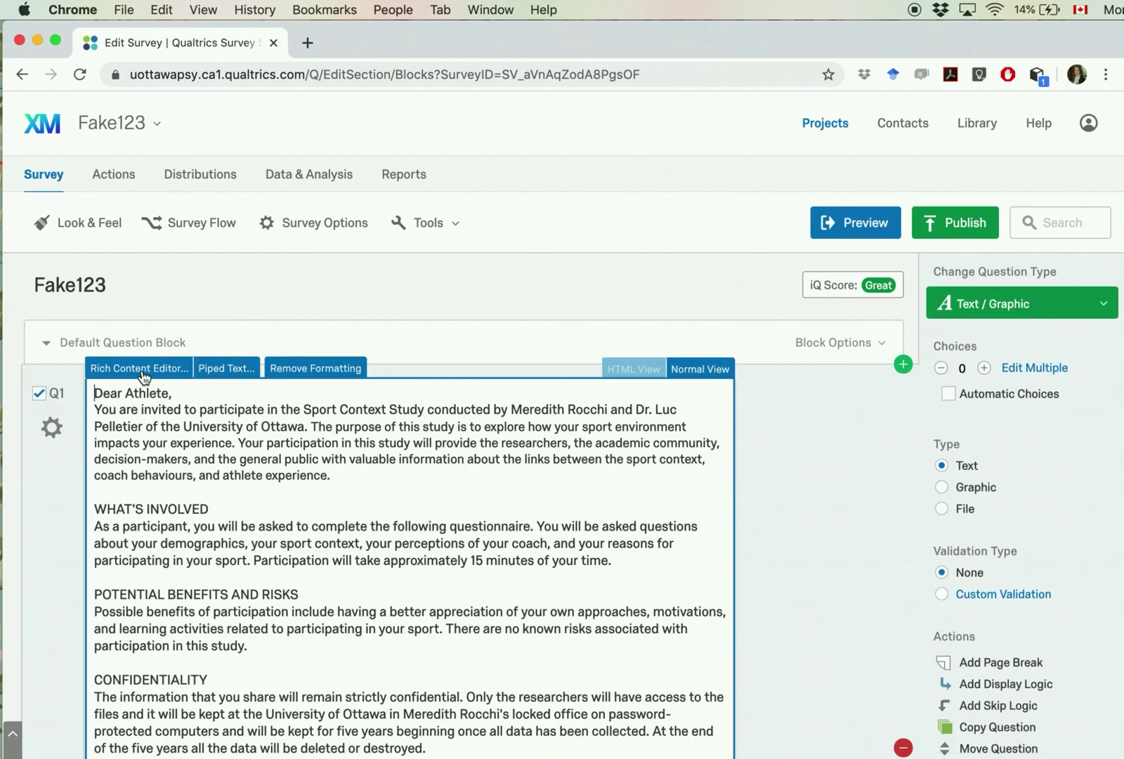
Step: In the Rich Content Editor, bold WHAT'S INVOLVED, POTENTIAL BENEFITS AND RISKS, CONFIDENTIALITY and VOLUNTARY PARTICIPATION
click(149, 373)
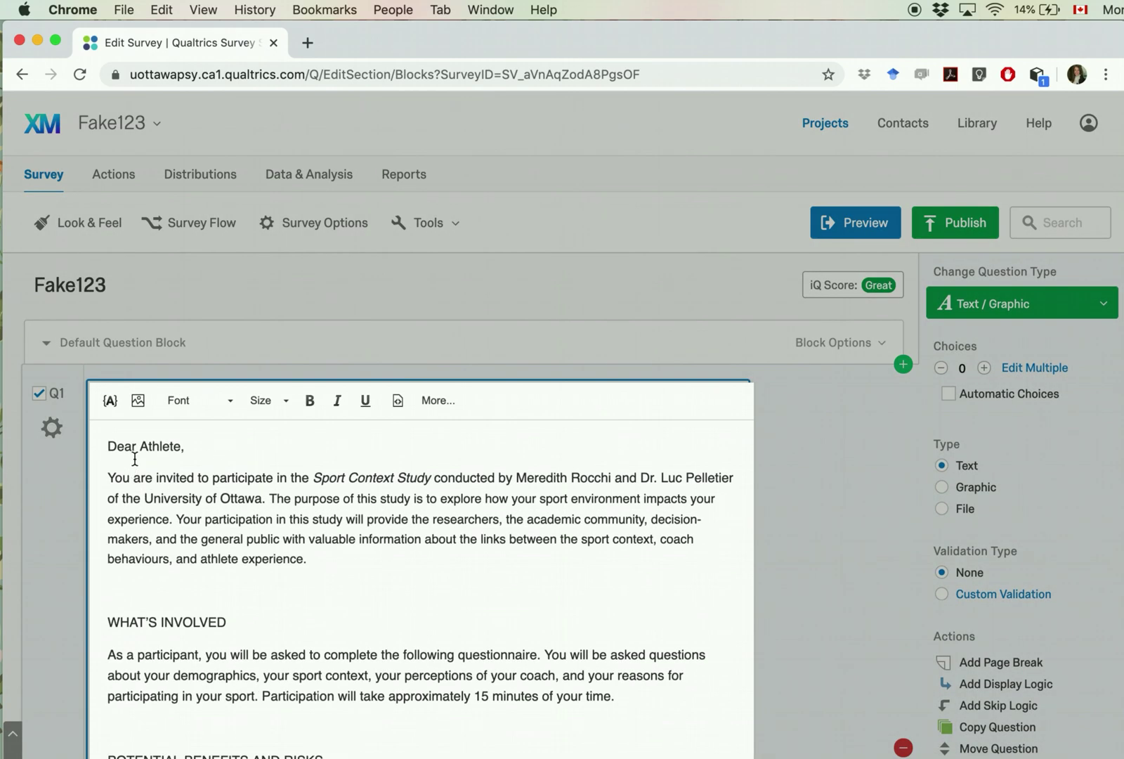
triple_click(155, 616)
key(ctrl+b)
scroll(161, 703, down, 3)
click(182, 565)
triple_click(182, 566)
key(ctrl+b)
scroll(146, 687, down, 3)
triple_click(160, 574)
key(cmd+b)
scroll(206, 698, down, 3)
triple_click(174, 612)
key(super+b)
Step: Bold PUBLICATION OF RESULTS, CONTACT INFORMATION AND ETHICS and CONSENT, then close the editor
triple_click(166, 737)
key(super+b)
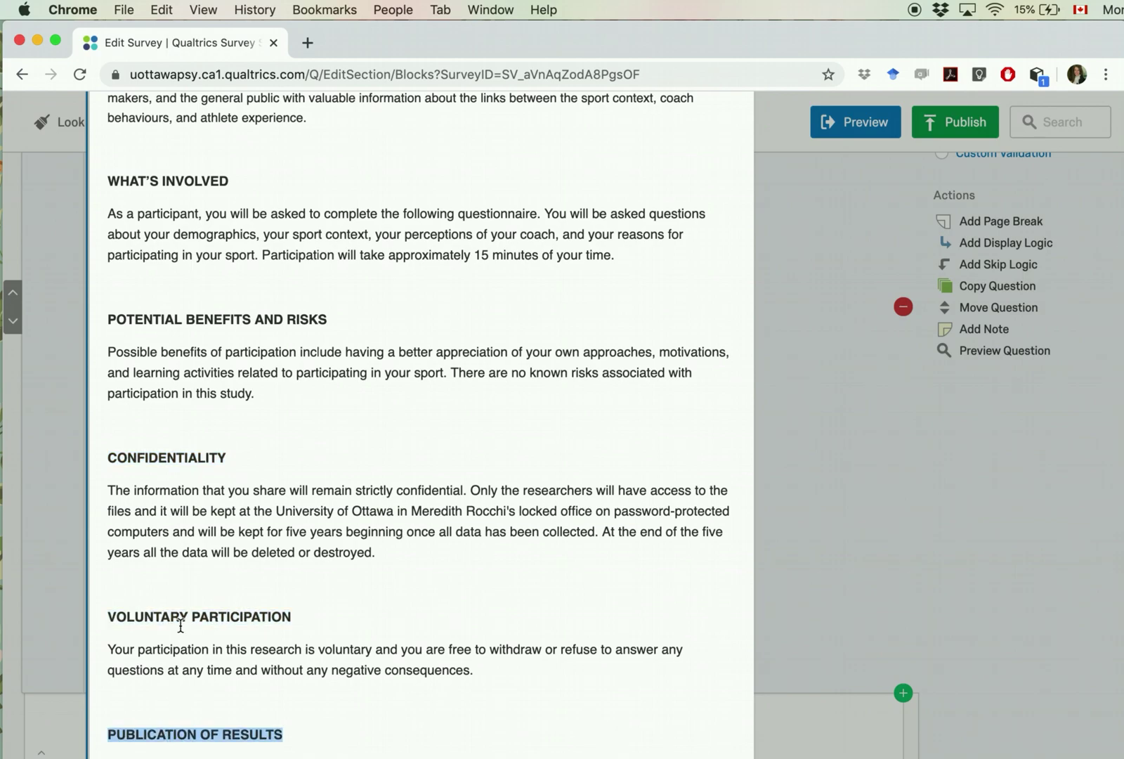
scroll(214, 622, down, 9)
triple_click(211, 489)
key(super+b)
triple_click(142, 667)
key(super+b)
click(988, 495)
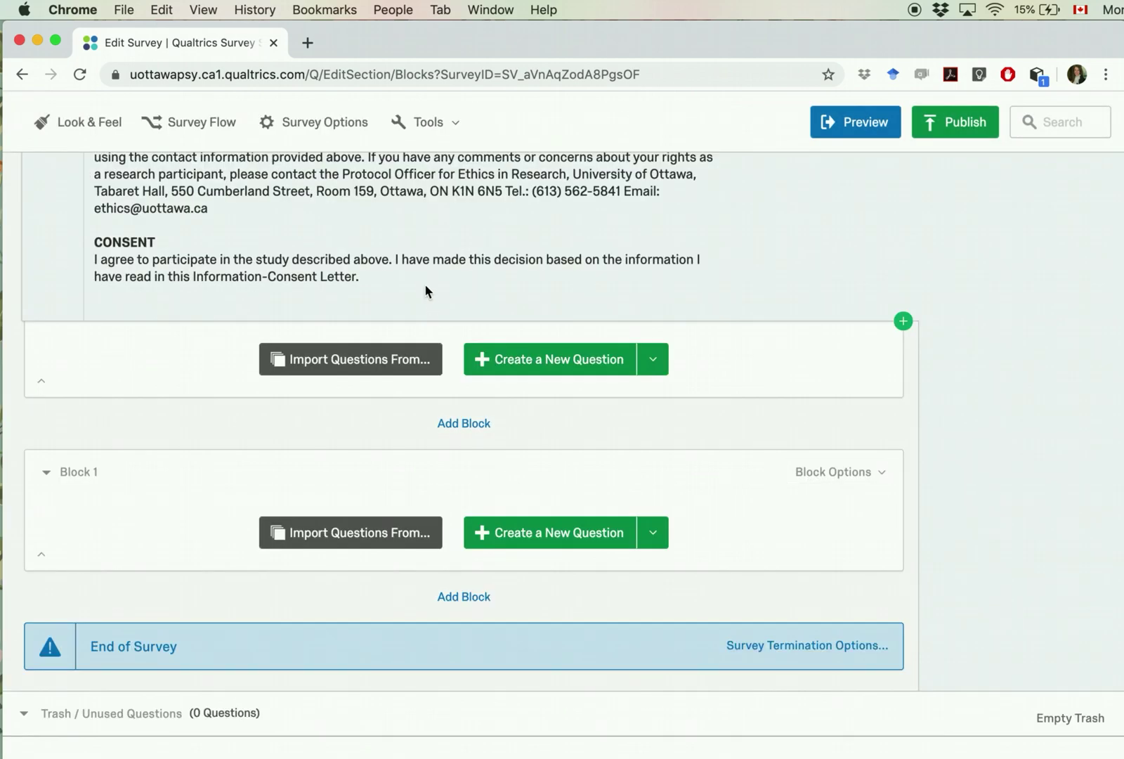
Step: Reopen and close the Q1 letter text to check the bold headings
click(430, 304)
click(213, 452)
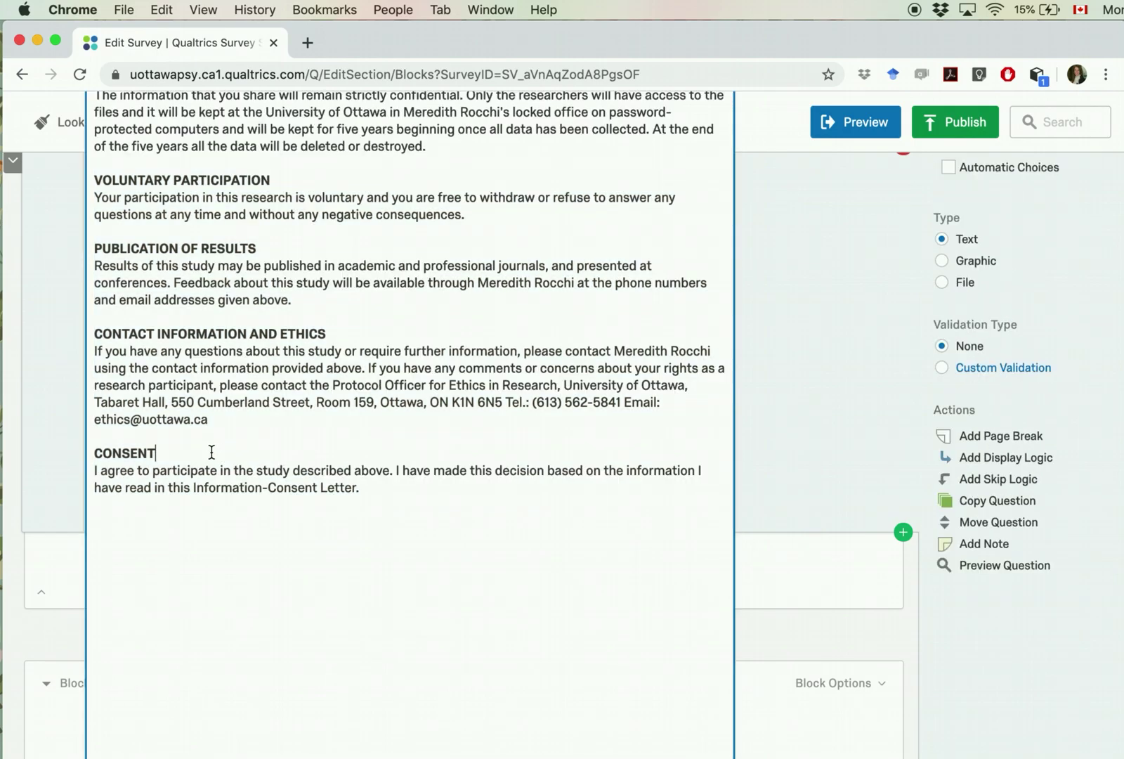
click(825, 383)
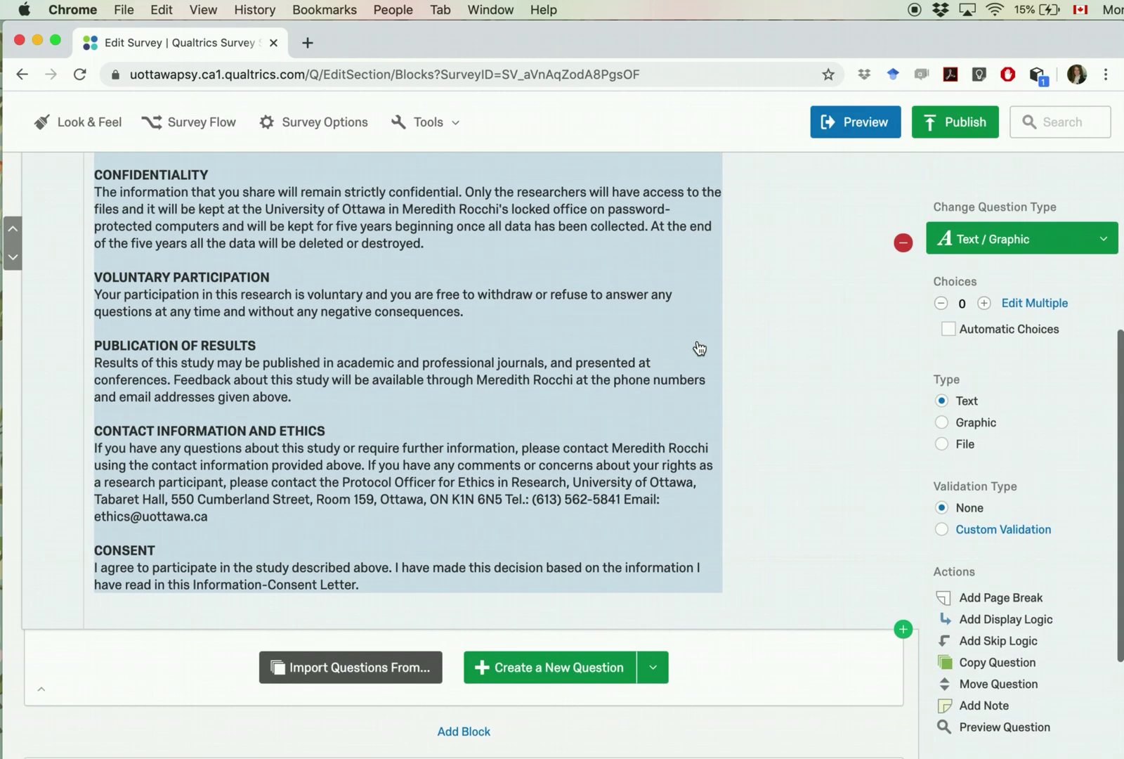
scroll(699, 349, up, 2)
scroll(567, 417, up, 5)
scroll(568, 417, down, 4)
scroll(569, 417, up, 1)
scroll(569, 417, down, 7)
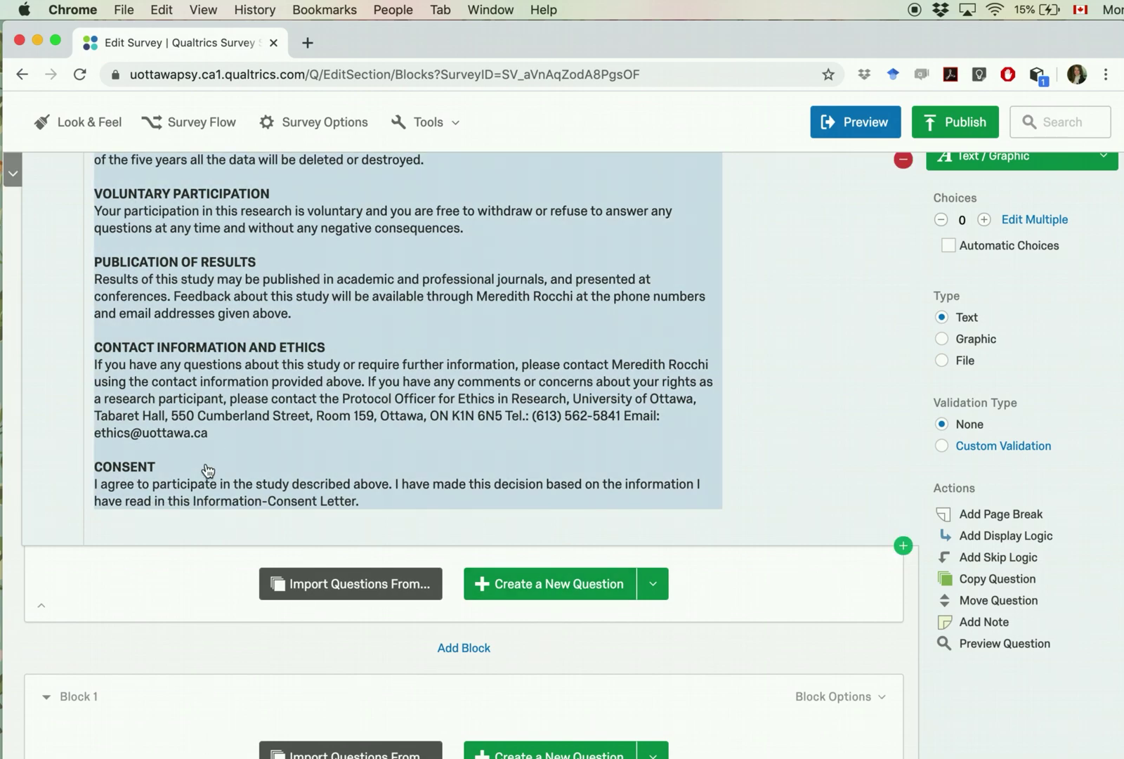
Step: Remove the CONSENT paragraph from the Q1 letter text
click(208, 466)
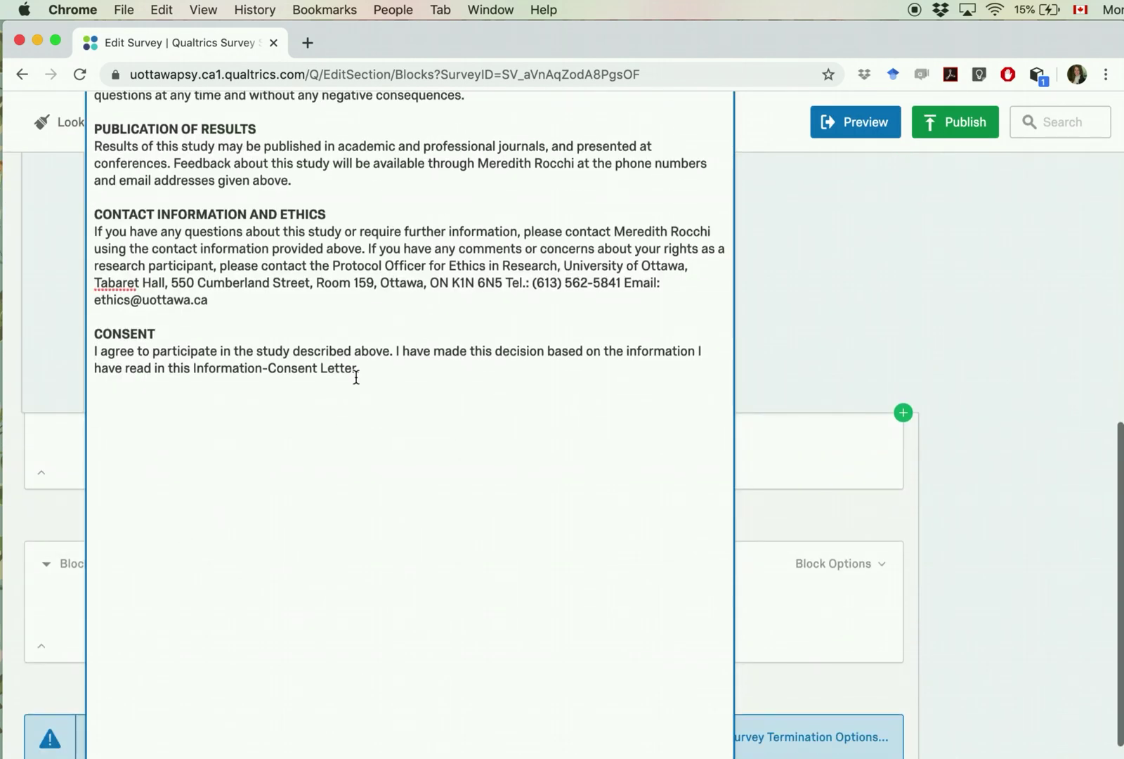
drag(367, 368, 91, 329)
key(cmd+c)
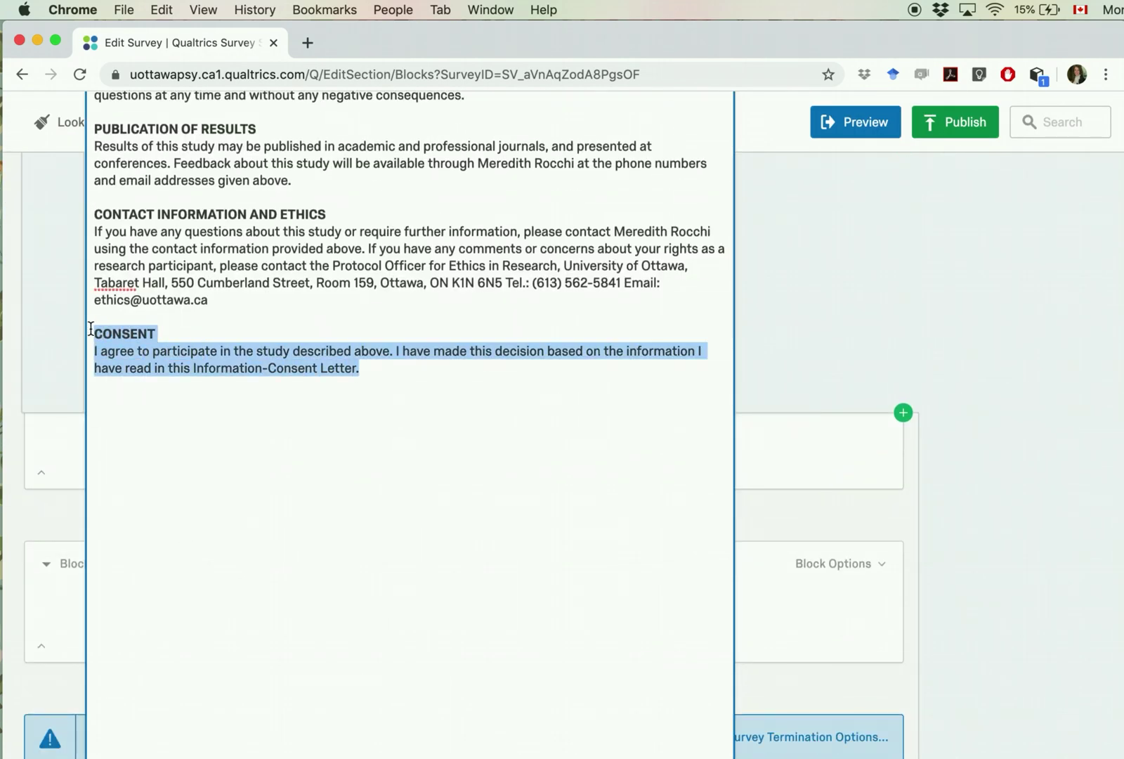
key(BackSpace)
click(32, 348)
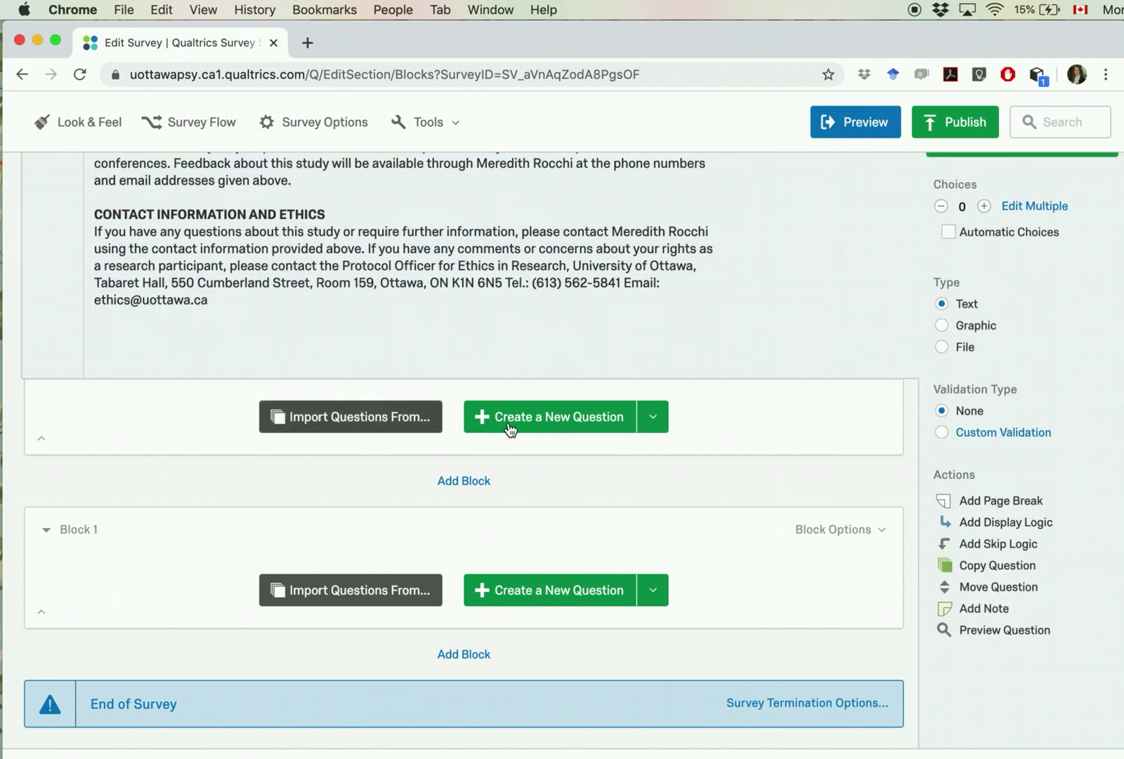
Step: Create new question Q2 with the CONSENT paragraph pasted as its text
click(547, 422)
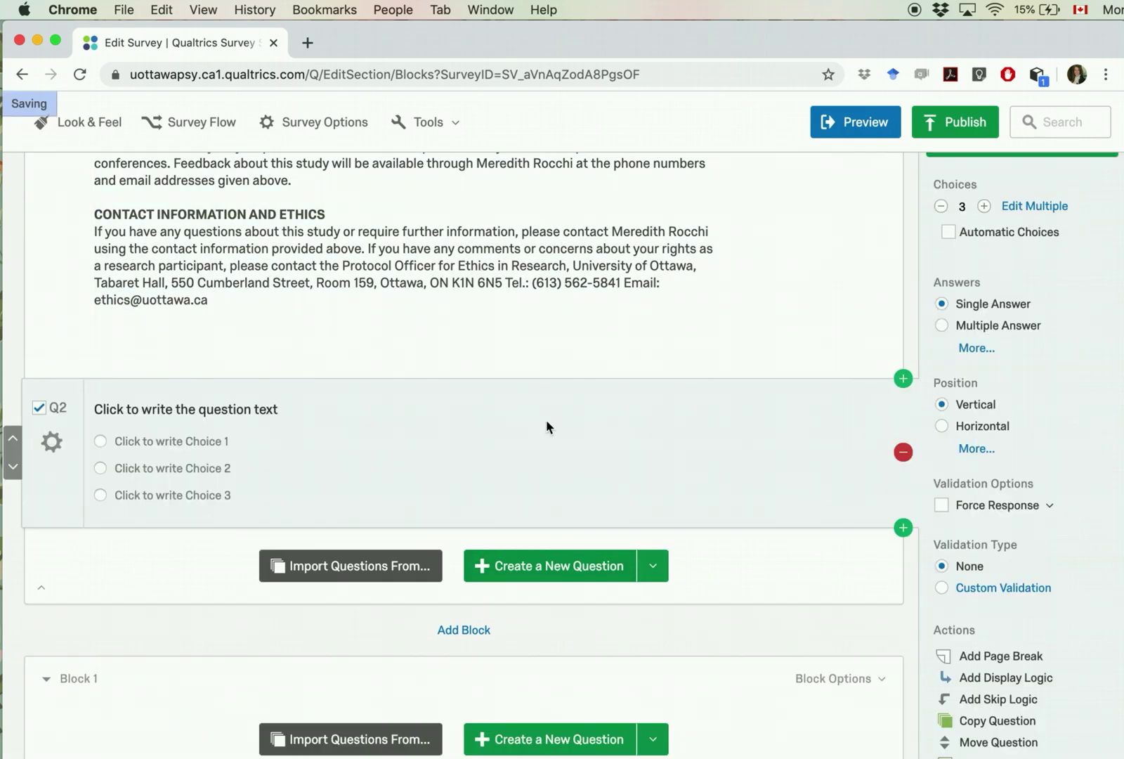
click(265, 416)
key(cmd+v)
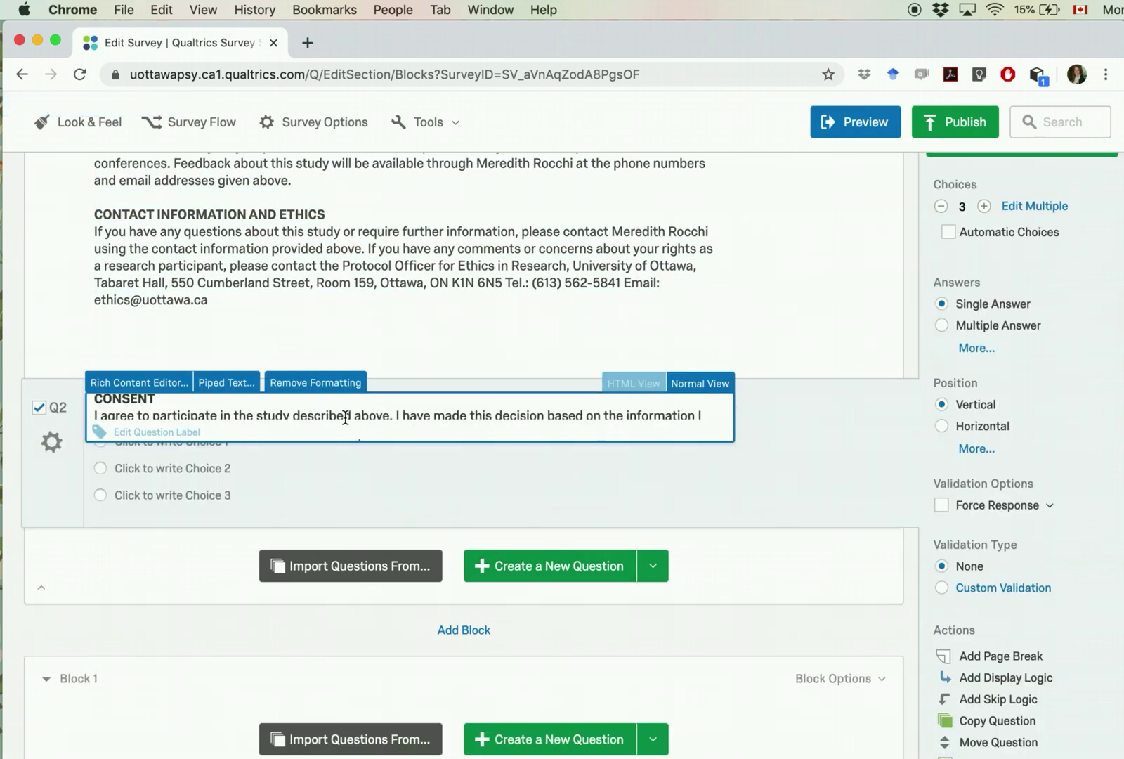
click(367, 510)
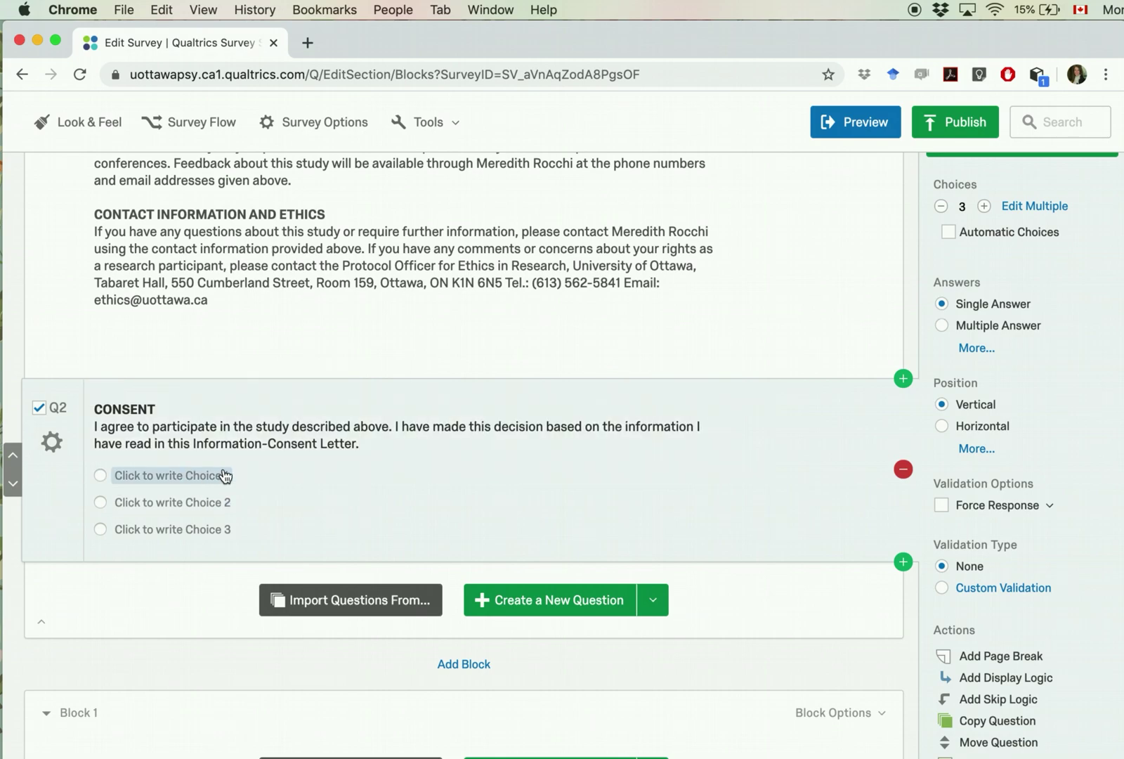
Step: Give Q2 Yes and No answers, delete Maybe, and turn on Force Response
click(208, 478)
text(Yes)
click(193, 502)
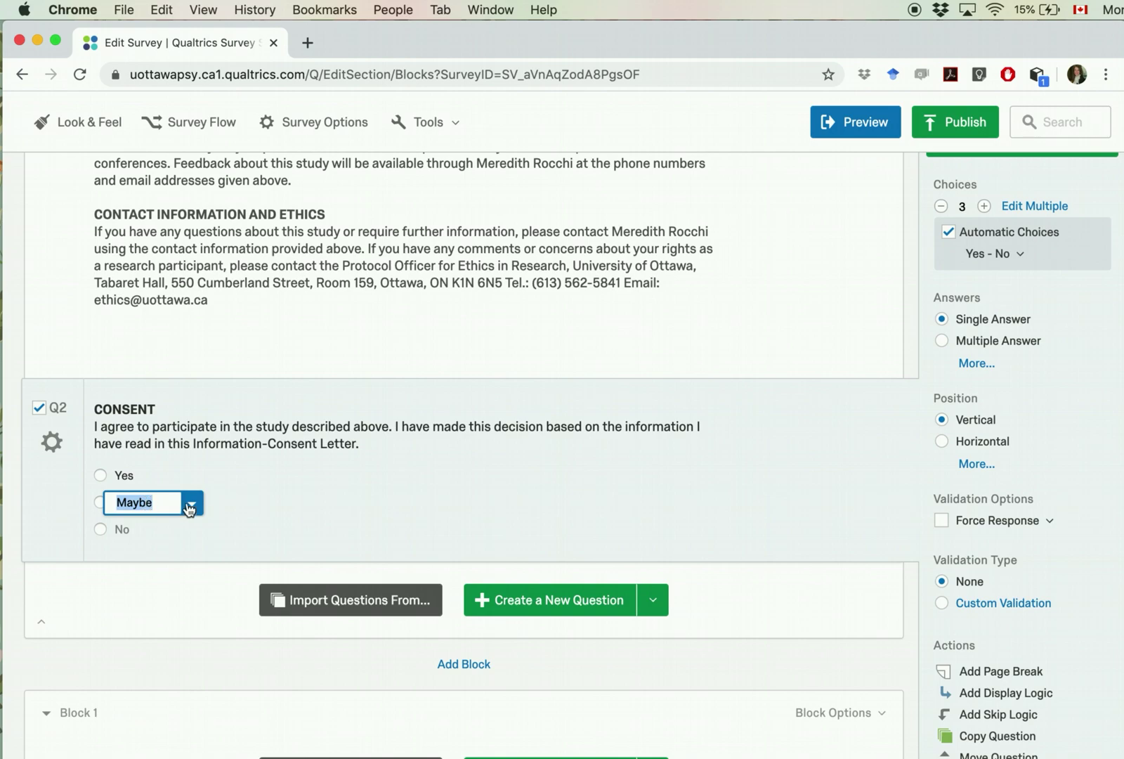
click(191, 503)
click(222, 469)
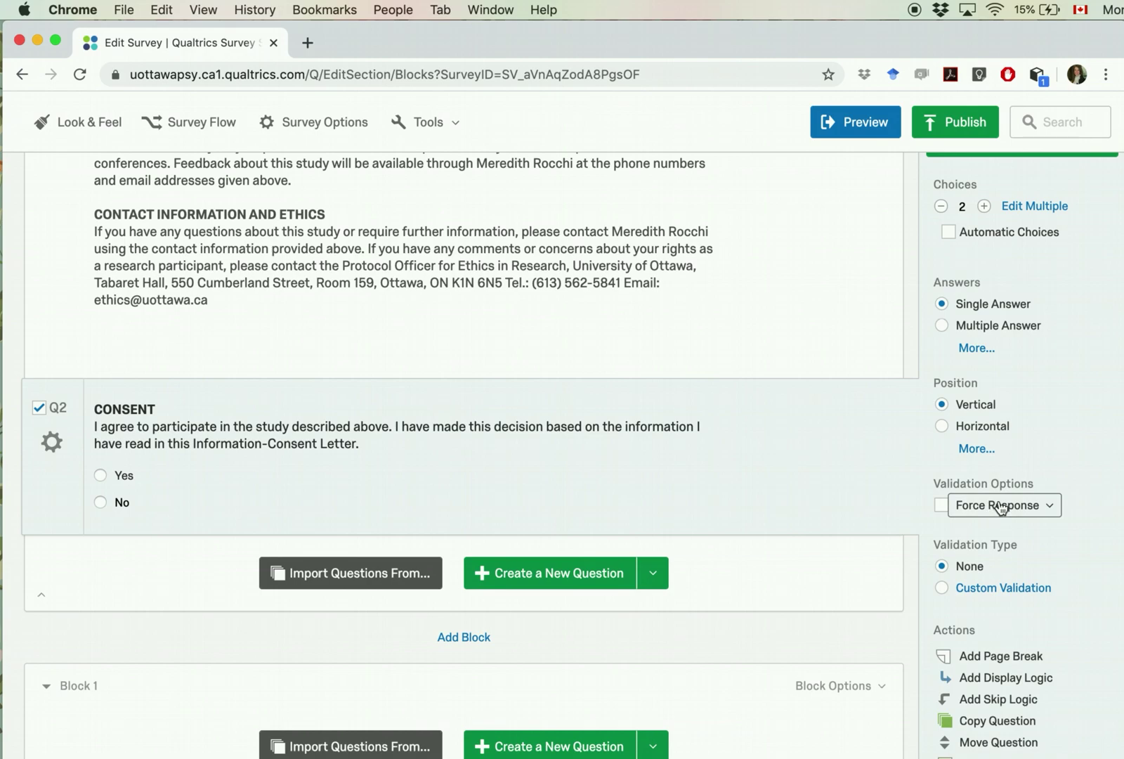
click(942, 507)
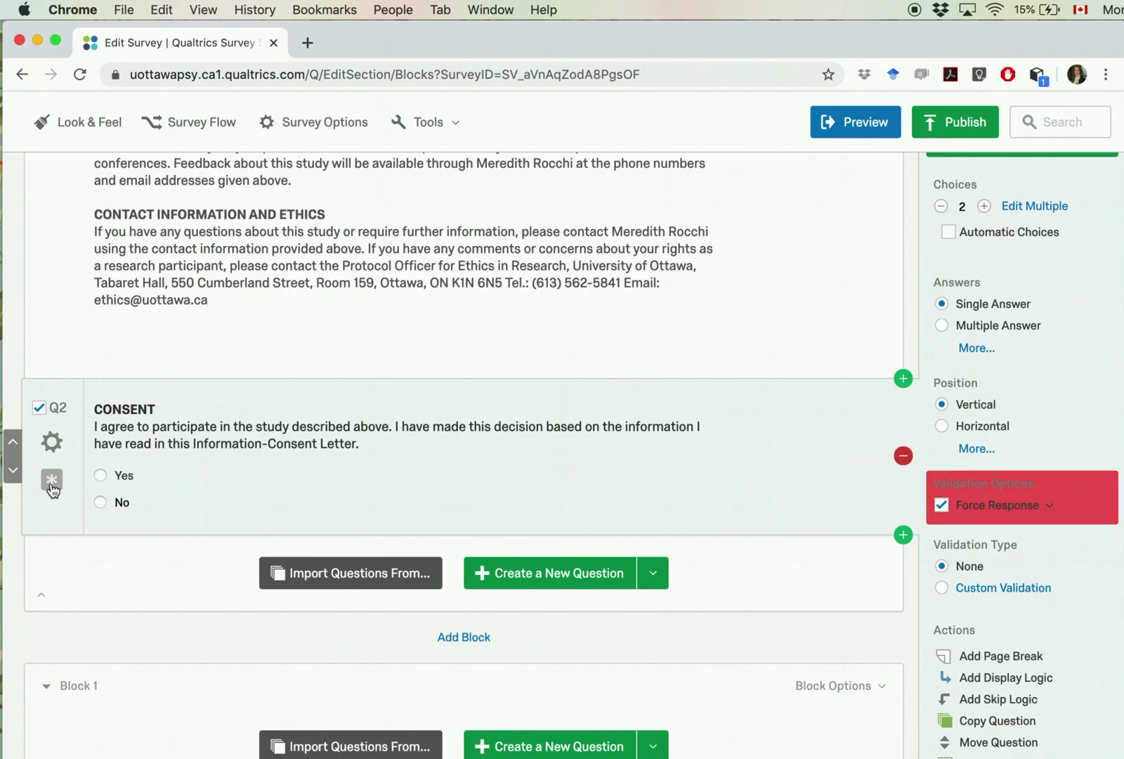
click(123, 503)
click(51, 441)
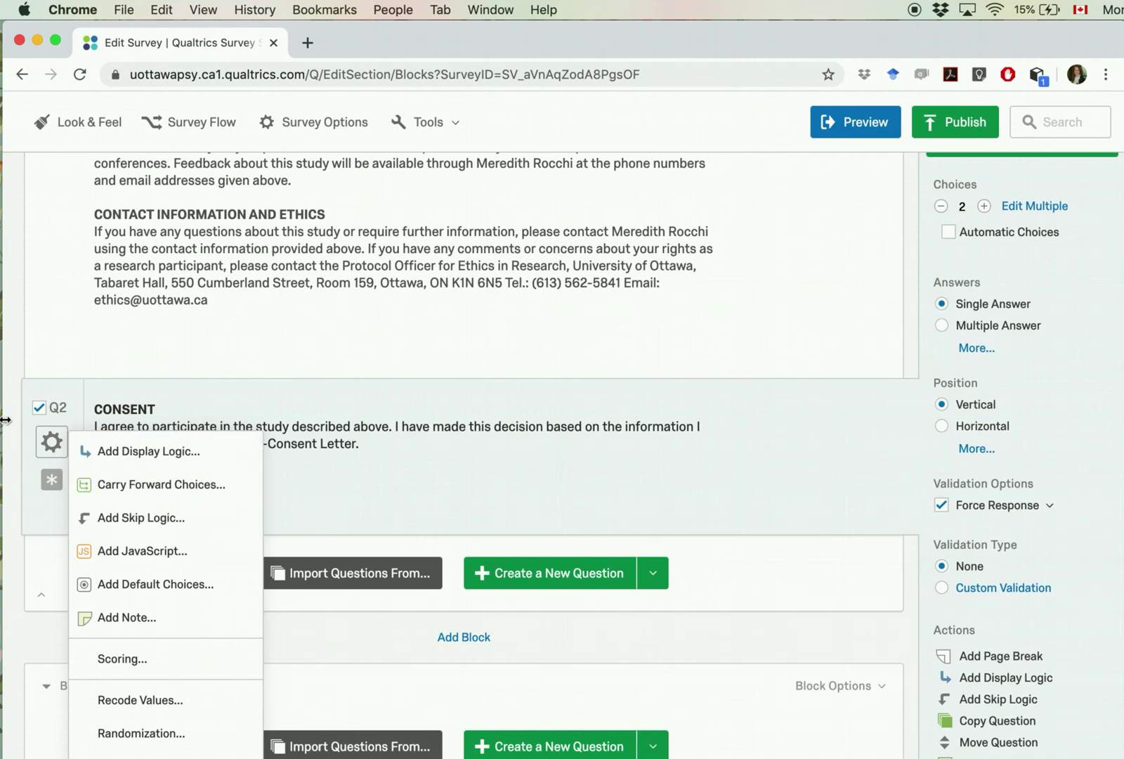
Step: Add skip logic to Q2: if No is selected, skip to End of Survey
click(159, 519)
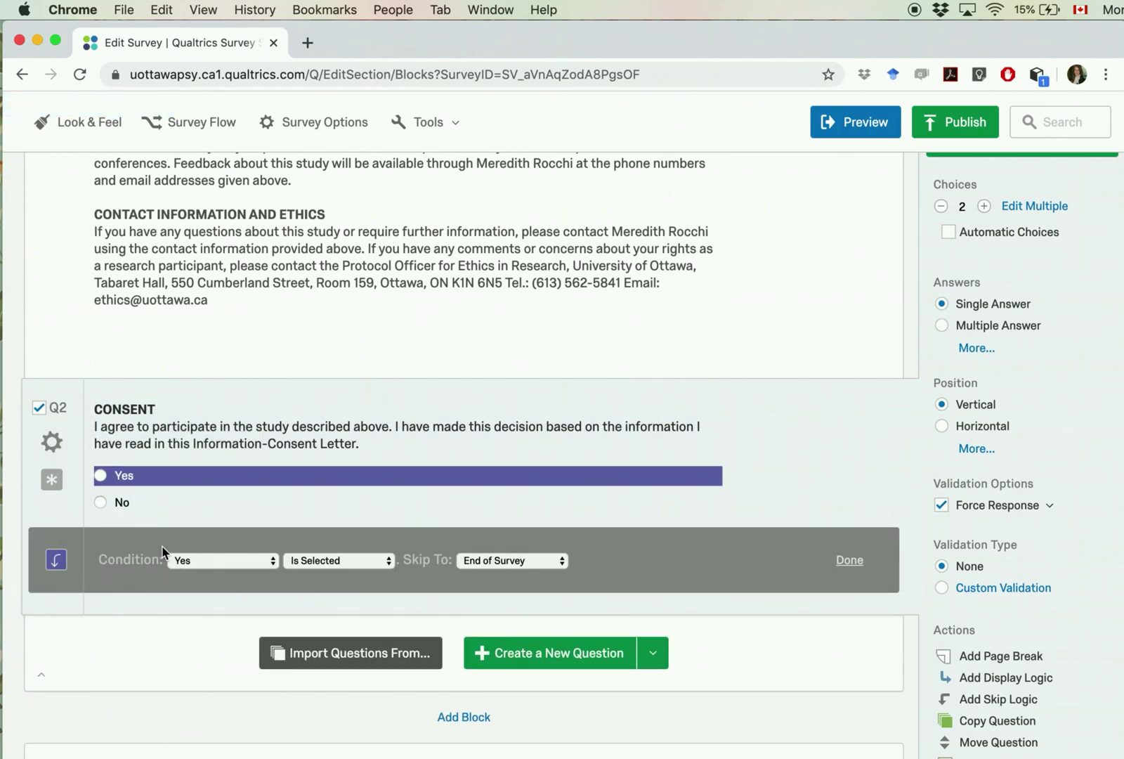
click(180, 562)
click(228, 577)
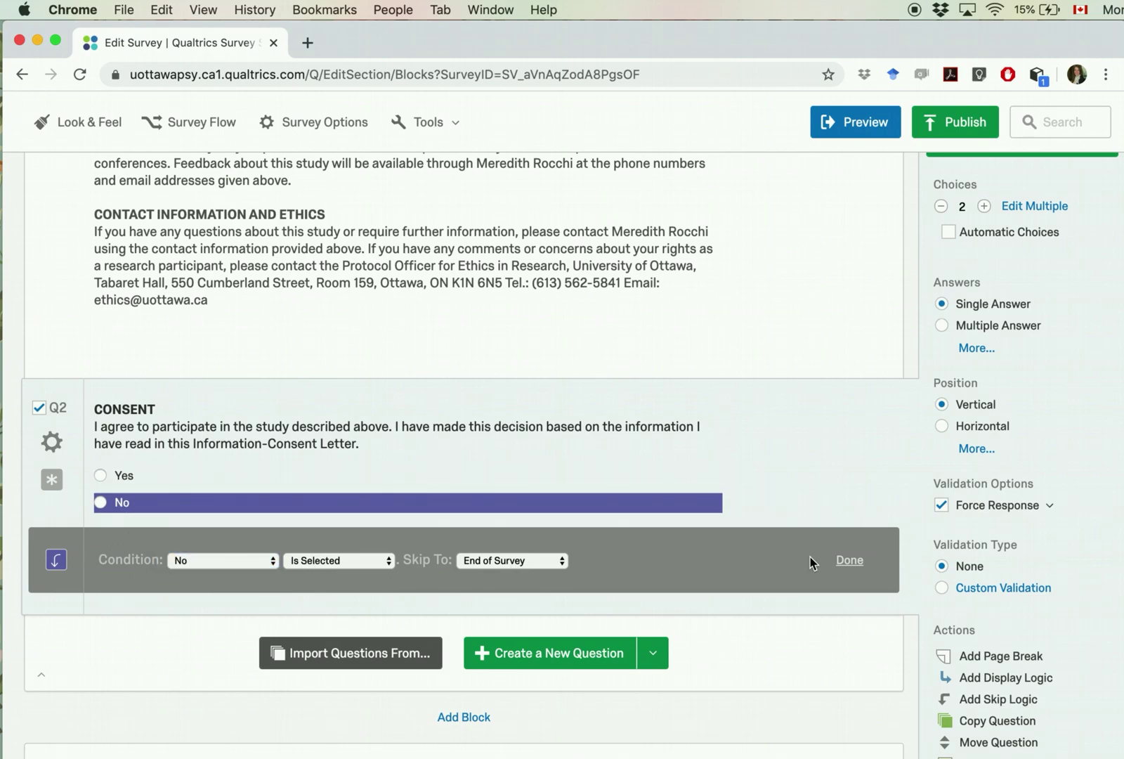
click(848, 561)
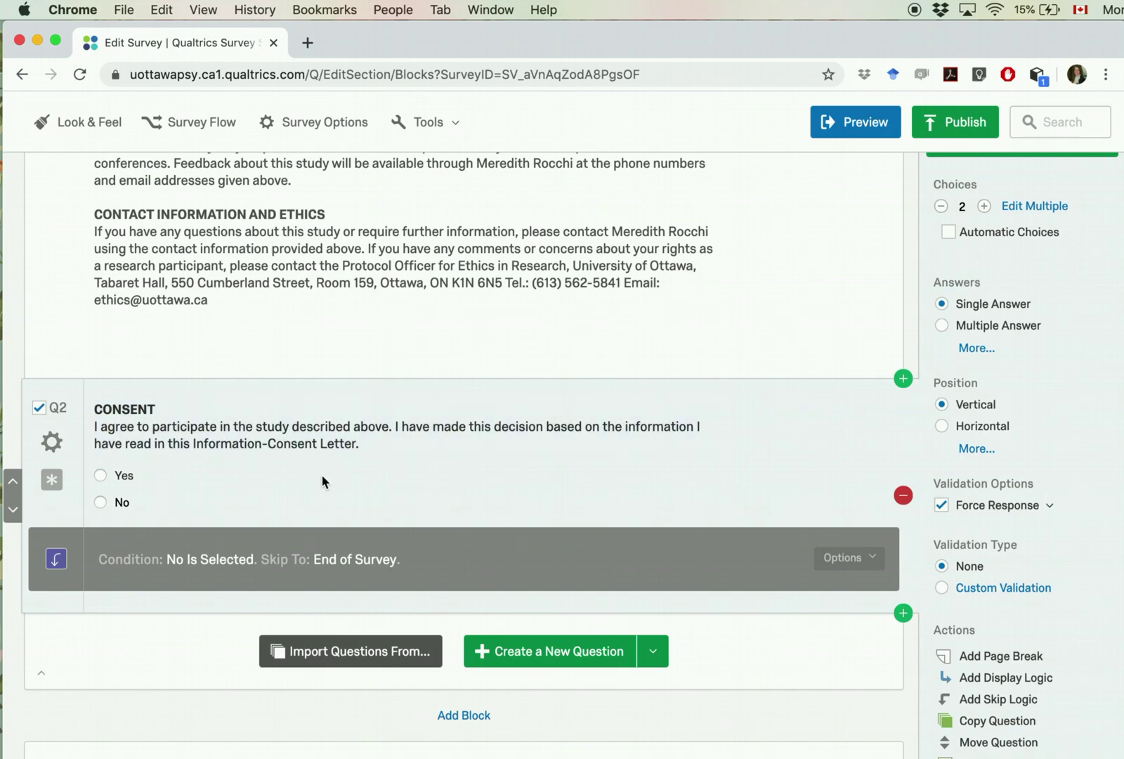
scroll(322, 474, down, 3)
scroll(323, 477, up, 4)
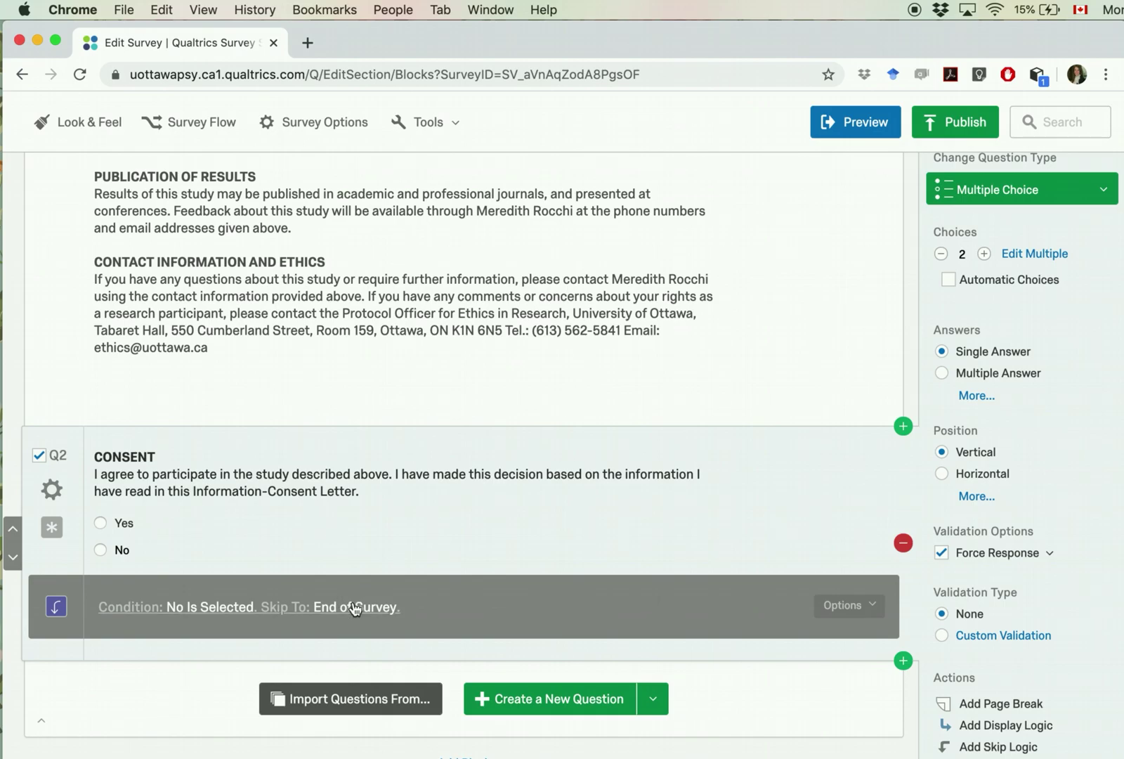
Step: Rename the consent letter question Q1's label to ConsentForm
scroll(179, 534, up, 10)
scroll(182, 507, down, 12)
scroll(183, 507, up, 12)
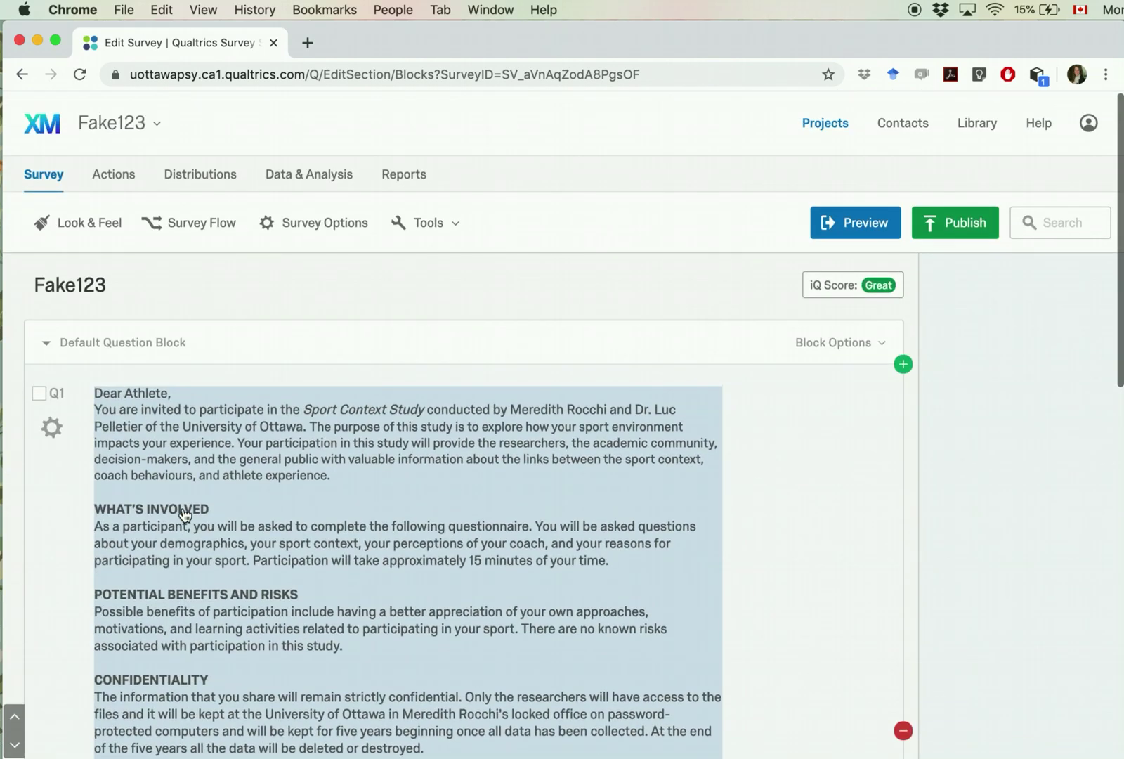
click(61, 401)
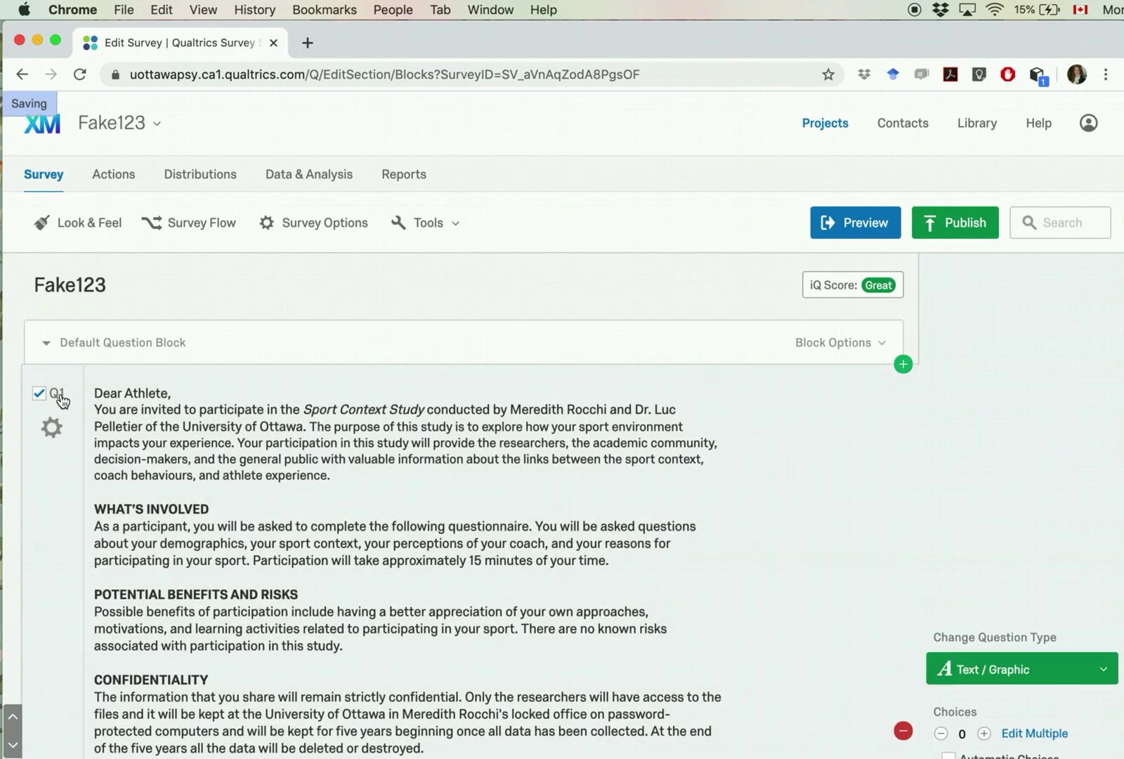
text(ConsentForm)
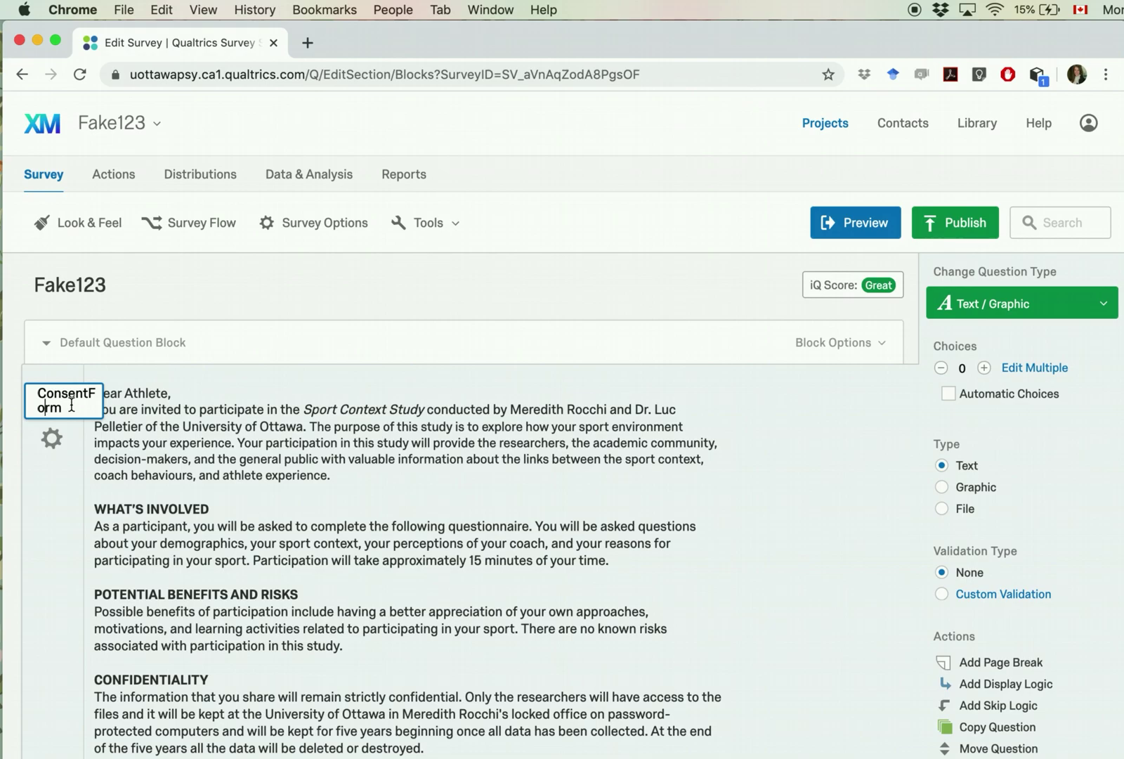
click(177, 562)
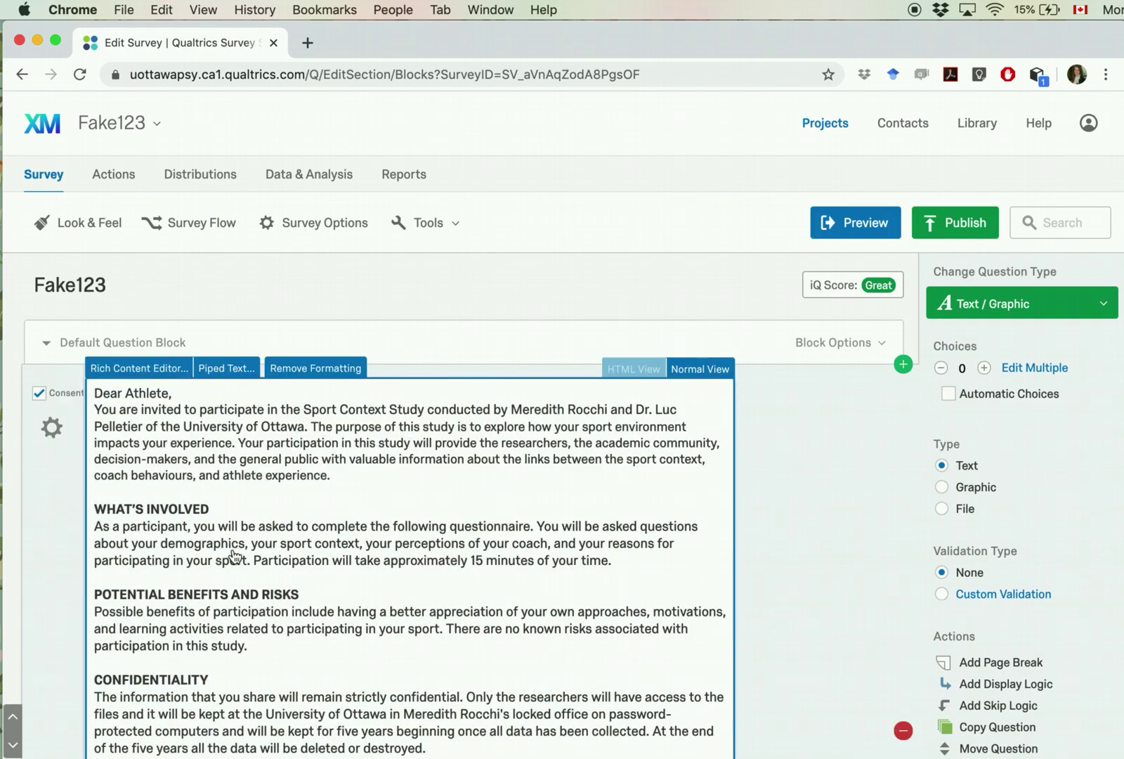
scroll(69, 552, down, 3)
scroll(66, 552, down, 8)
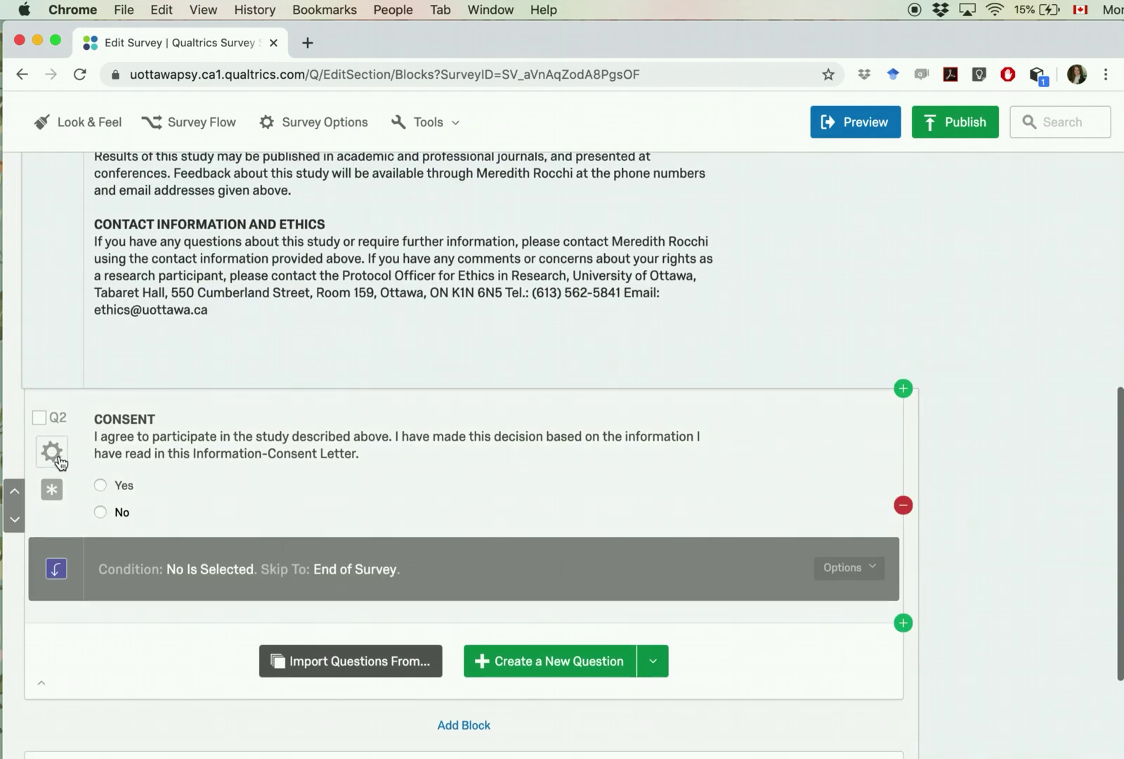
Step: Rename the Q2 consent question's label to Consent_YN
click(55, 415)
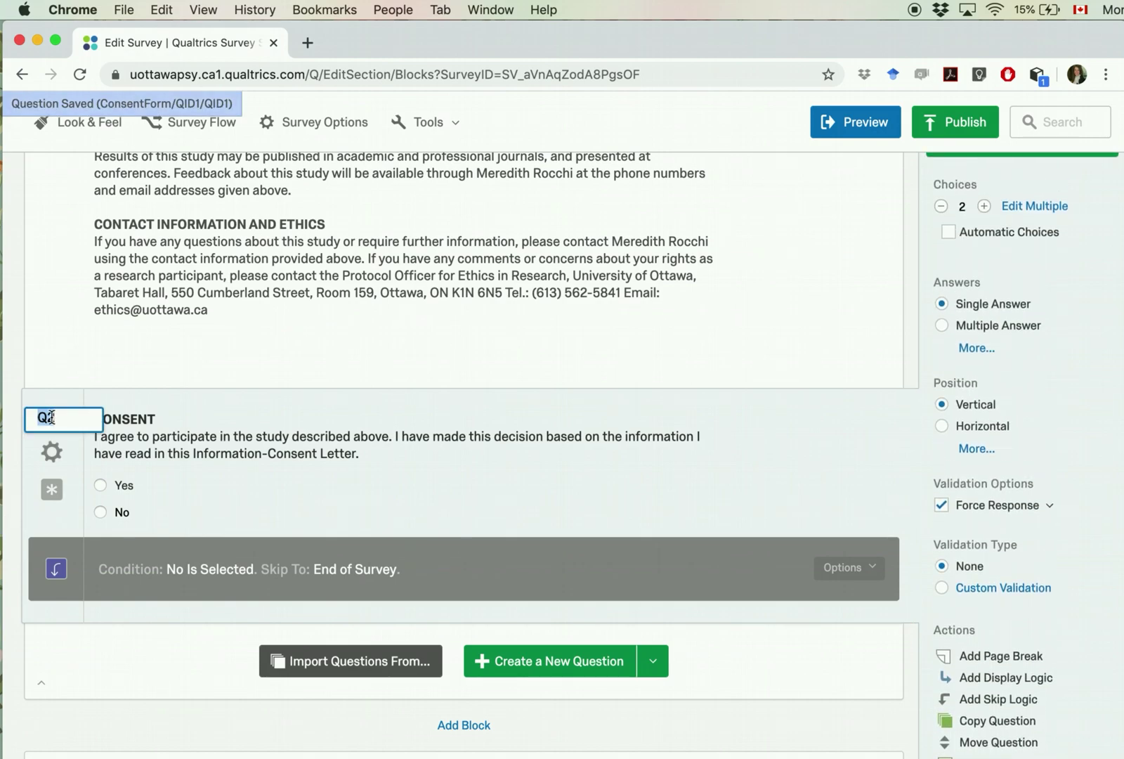
text(Consent)
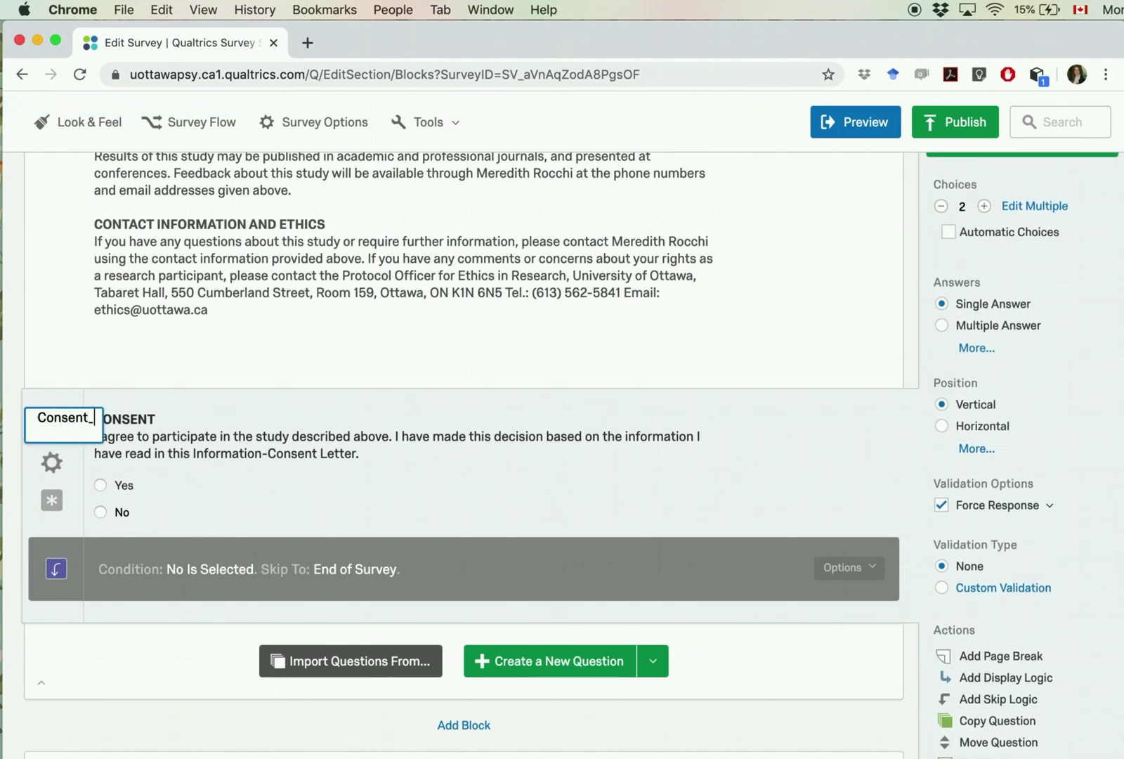
text(_YN)
click(158, 373)
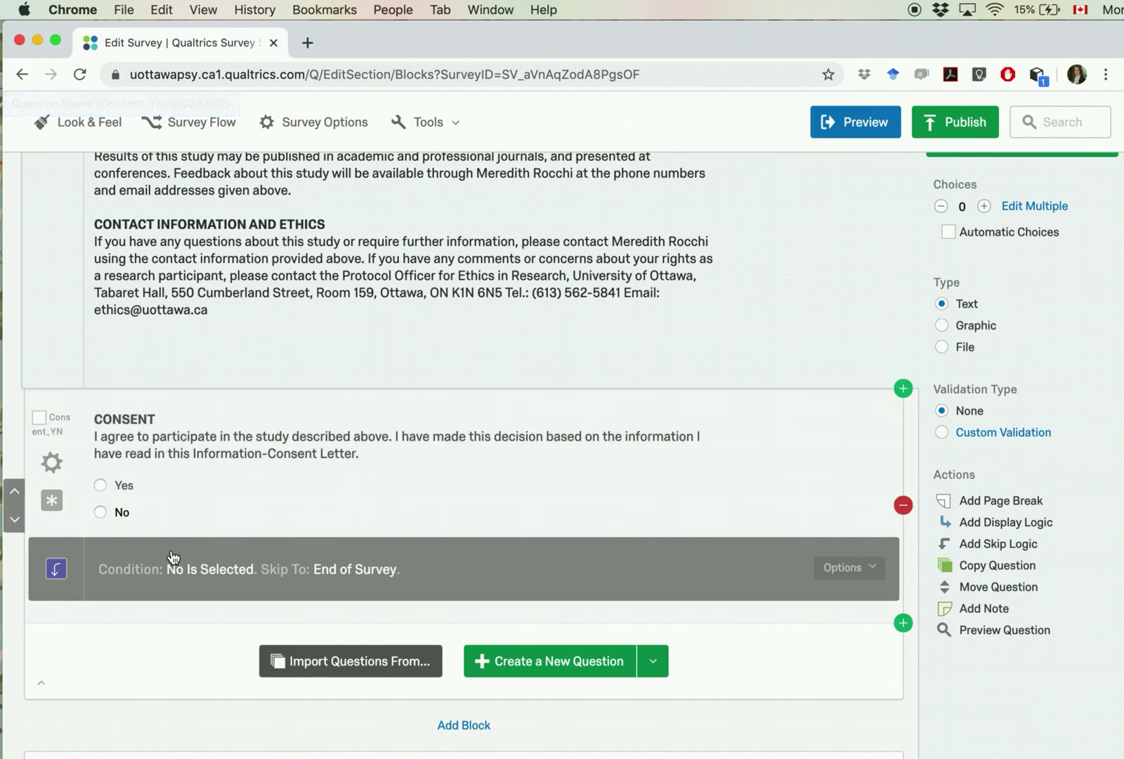
scroll(141, 664, down, 5)
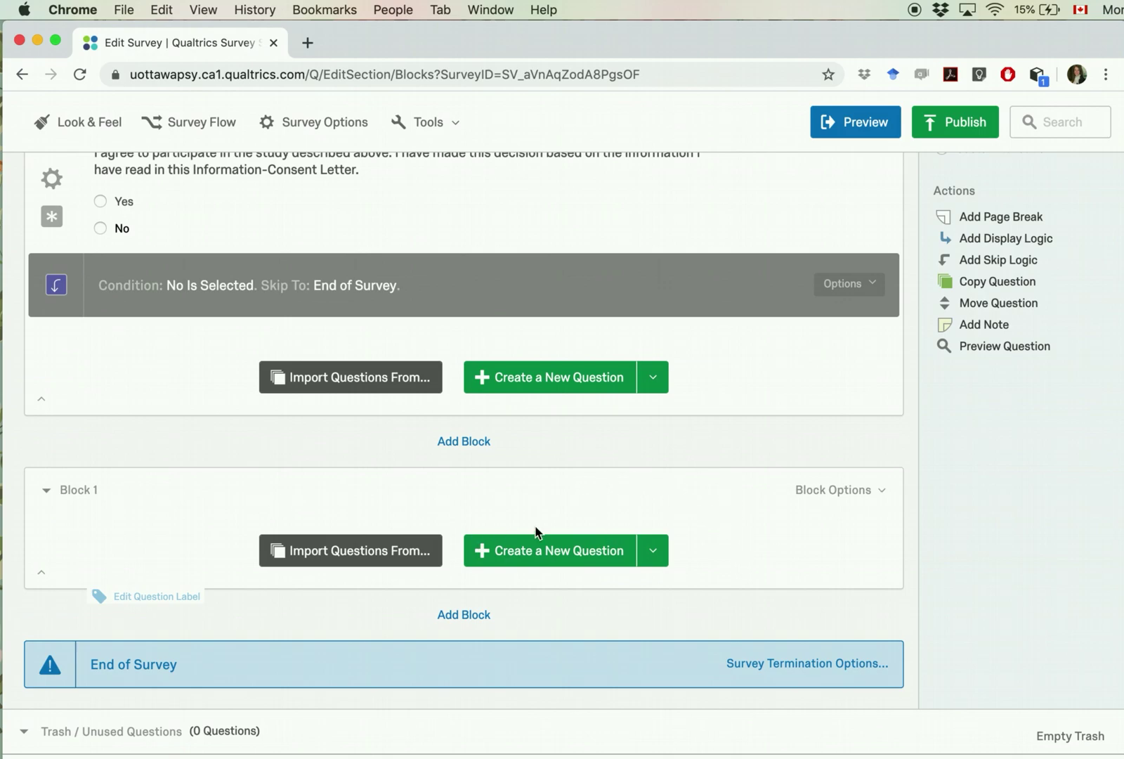
scroll(682, 522, down, 1)
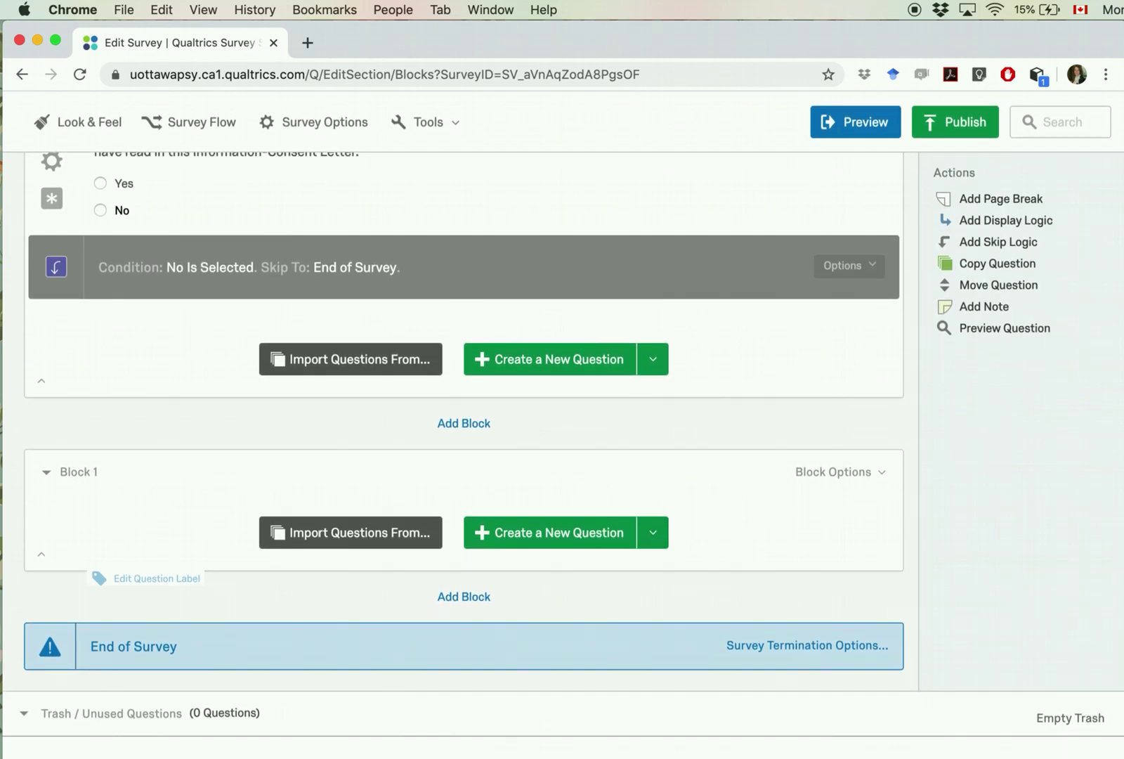
Step: Copy the Demographic Information heading from the Word survey document
key(super+Tab)
scroll(761, 336, down, 10)
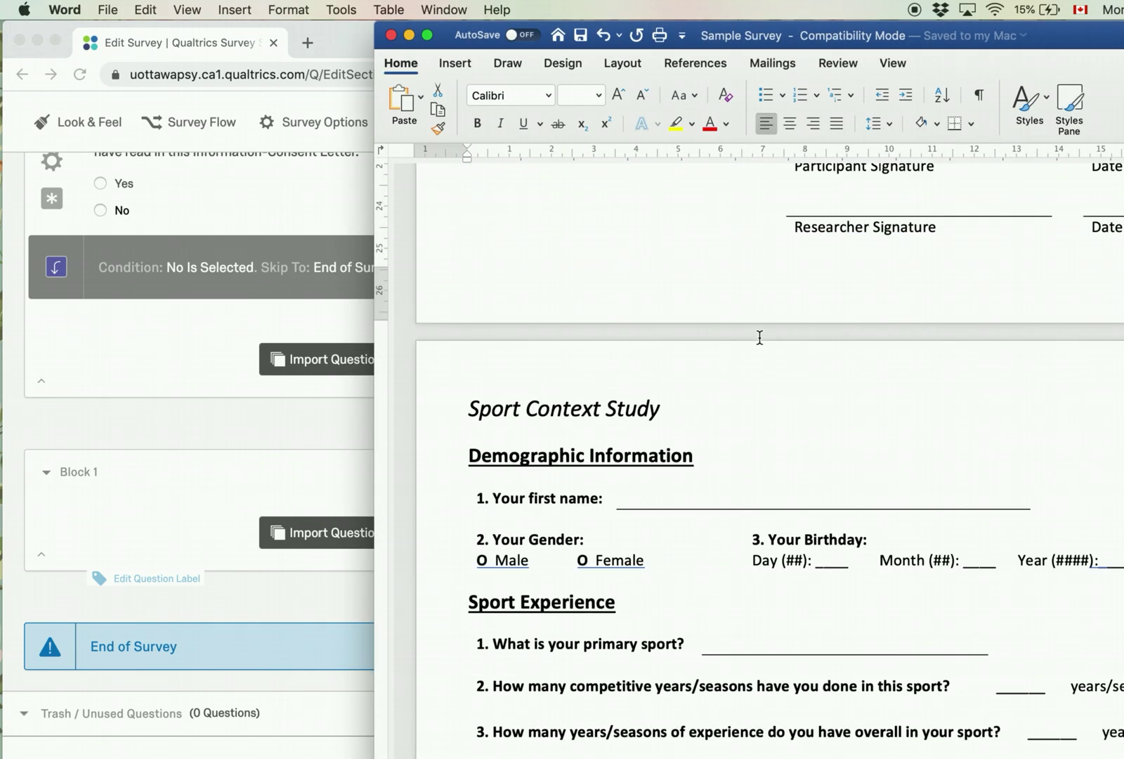
scroll(759, 337, down, 1)
triple_click(549, 353)
key(super+c)
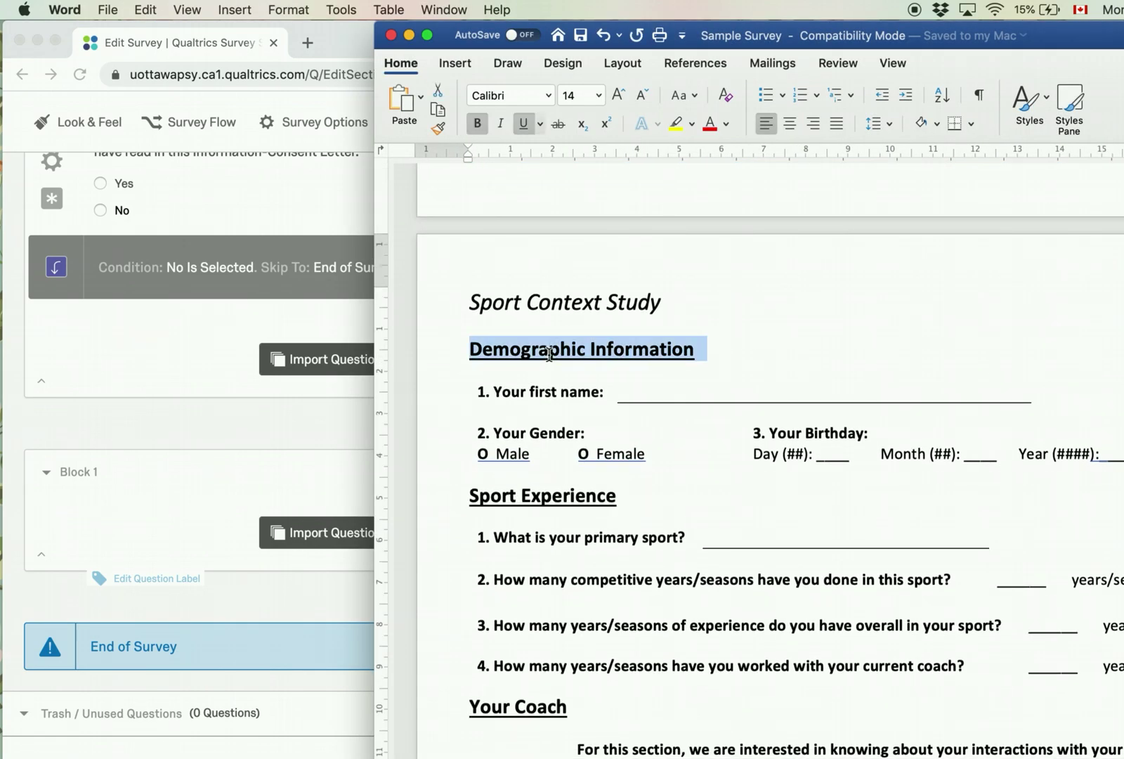
click(149, 523)
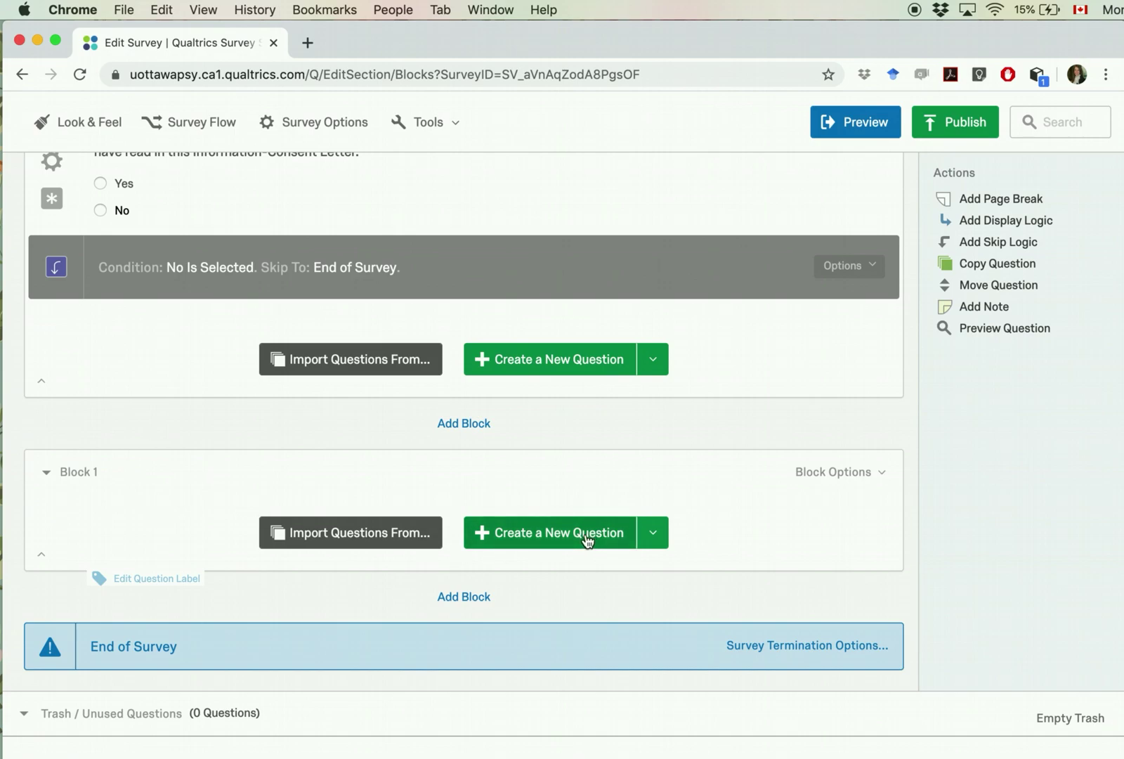
Step: Add a Descriptive Text question in Block 1 containing the pasted Demographic Information heading
click(587, 534)
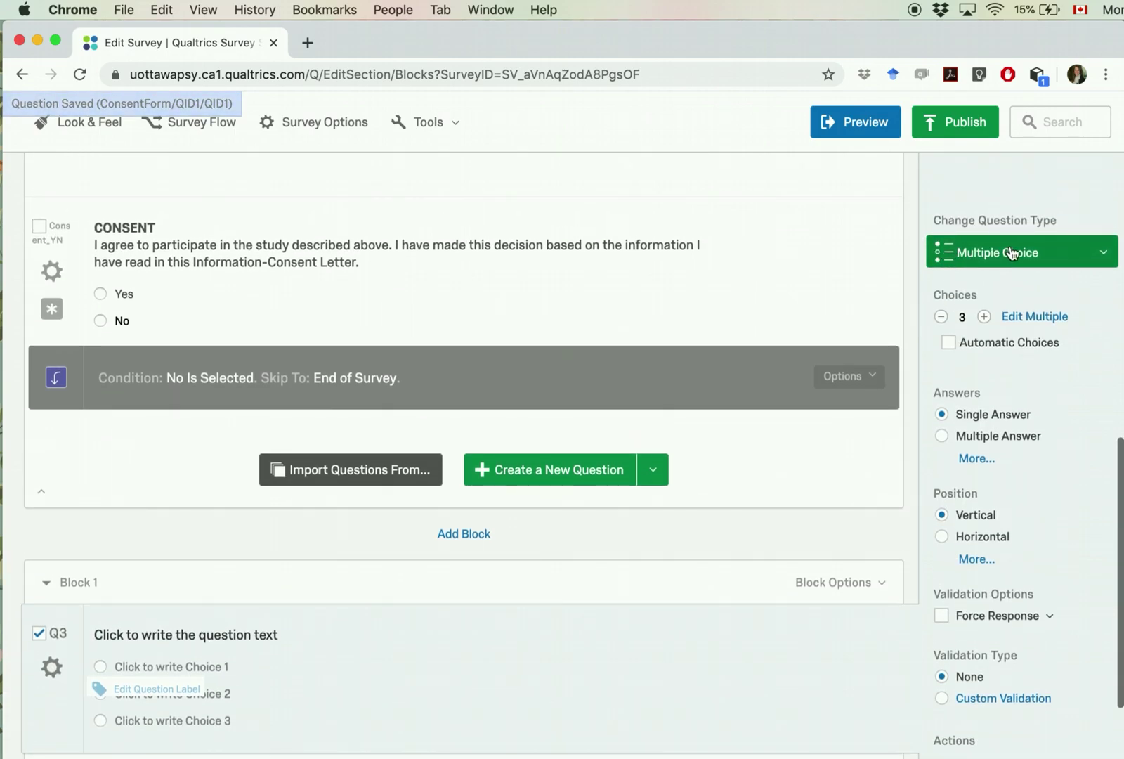
click(1012, 253)
click(599, 182)
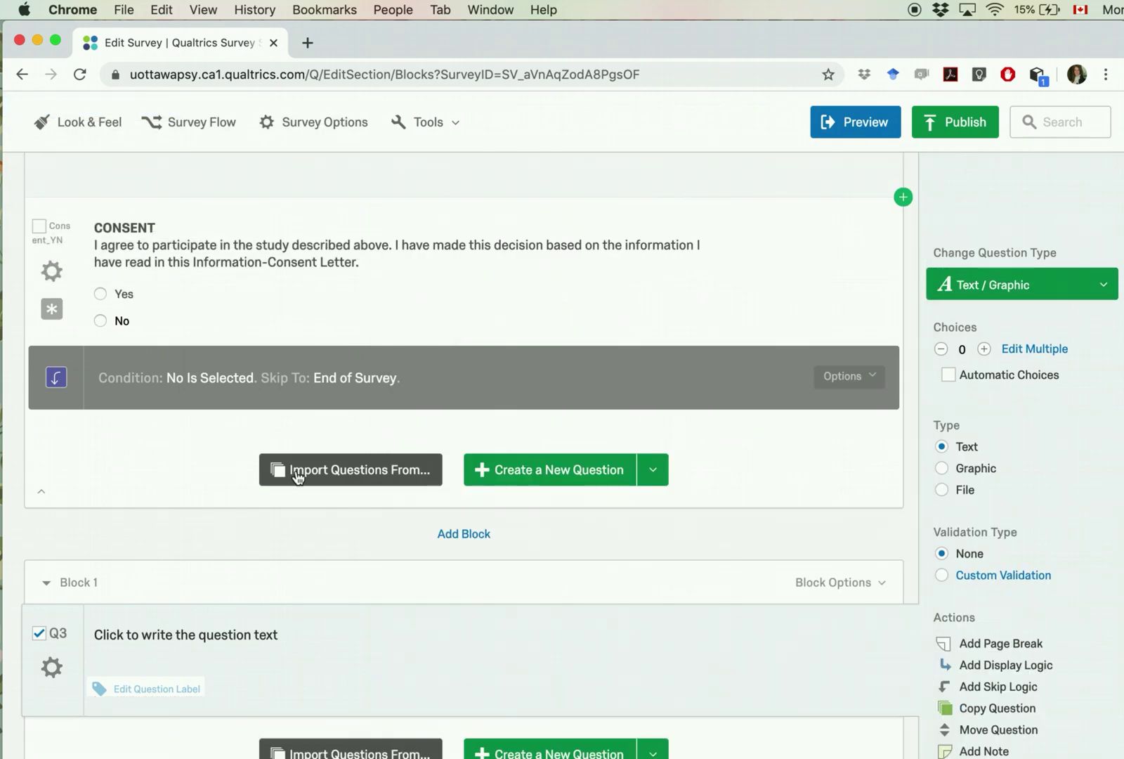
click(184, 636)
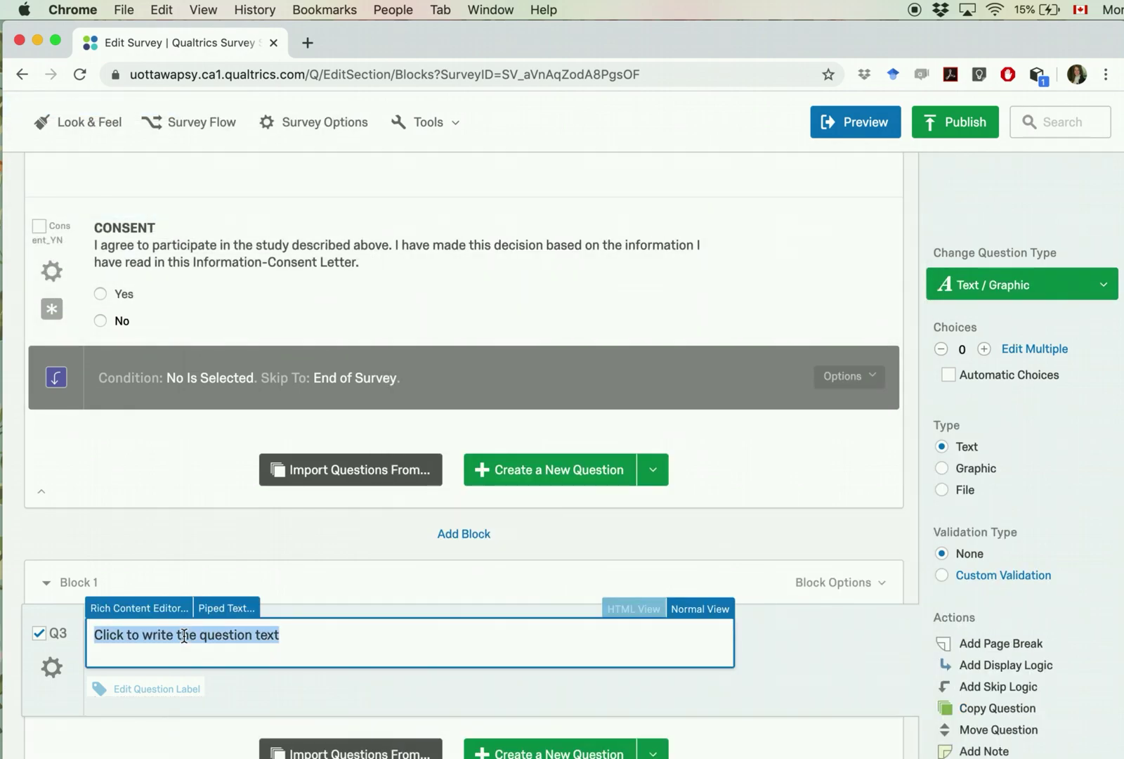
key(super+v)
key(super+a)
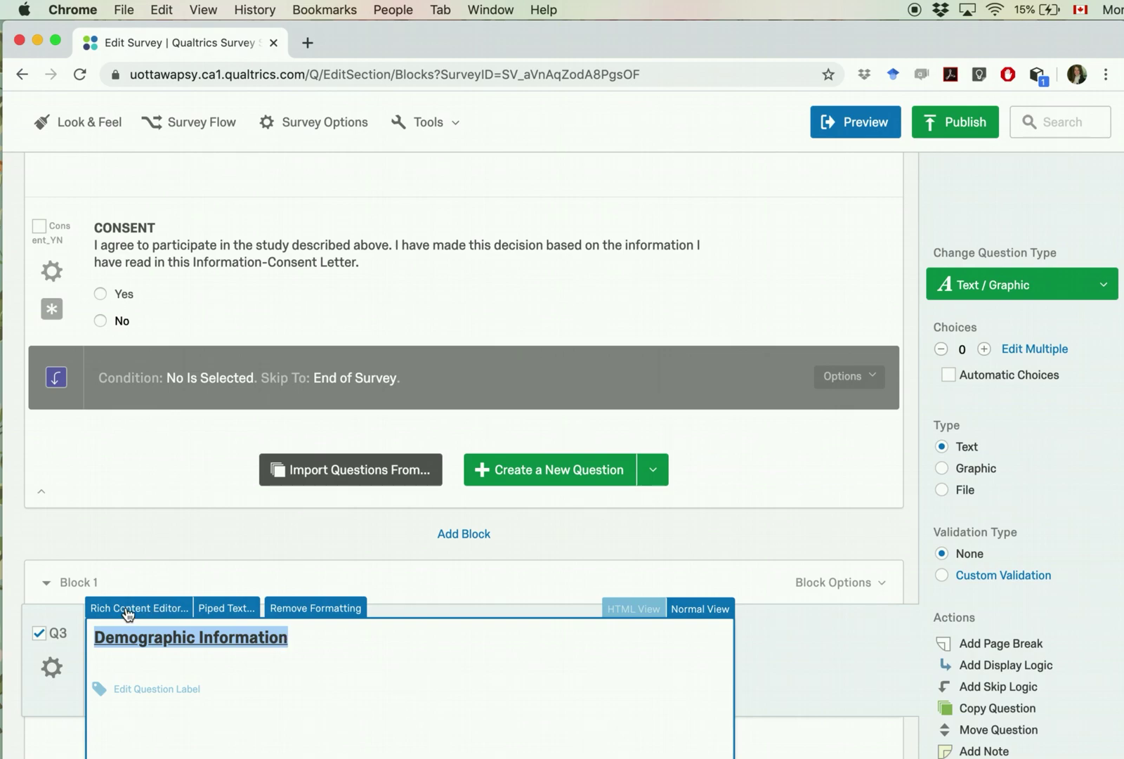
Step: Set the Demographic Information heading to 16pt in the Rich Content Editor
click(130, 609)
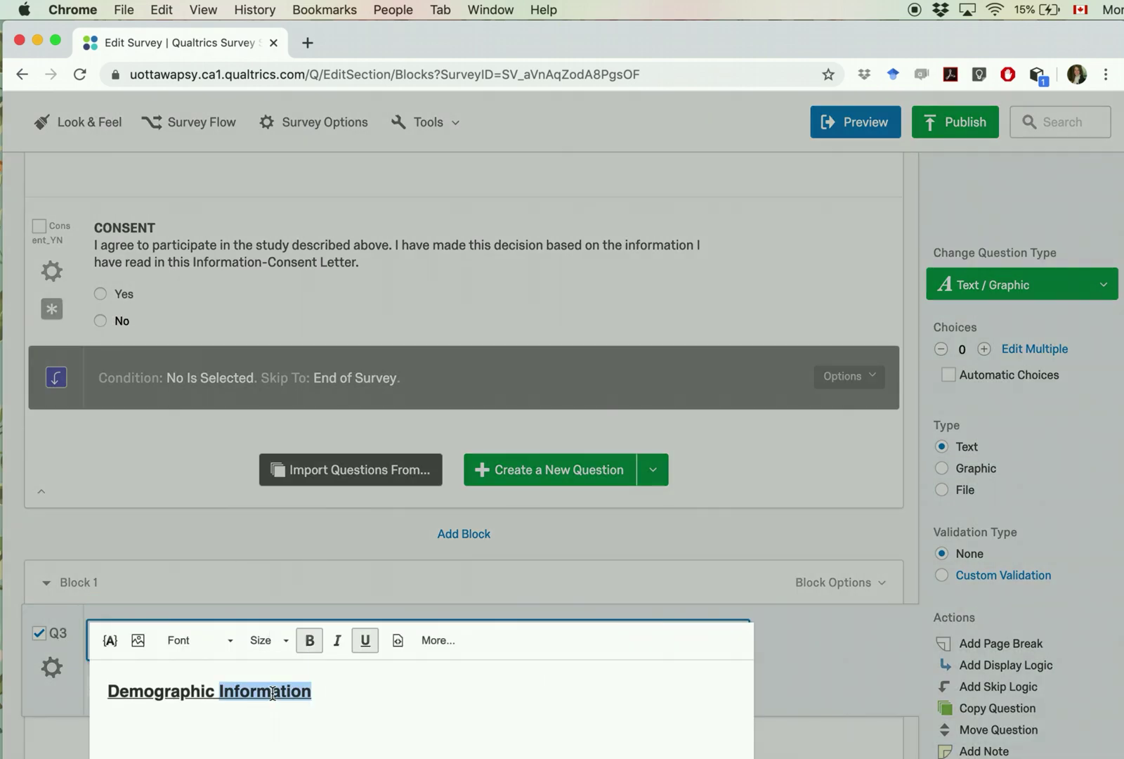
triple_click(280, 690)
click(266, 640)
scroll(296, 724, down, 2)
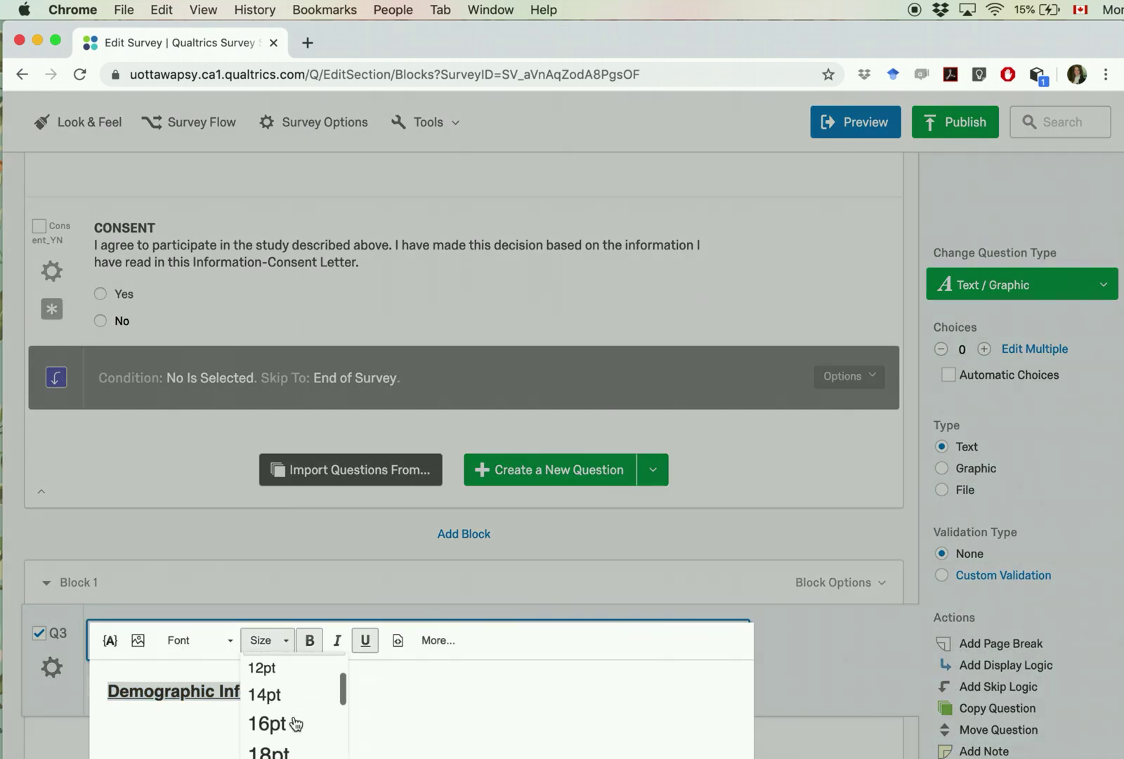
click(295, 724)
click(836, 653)
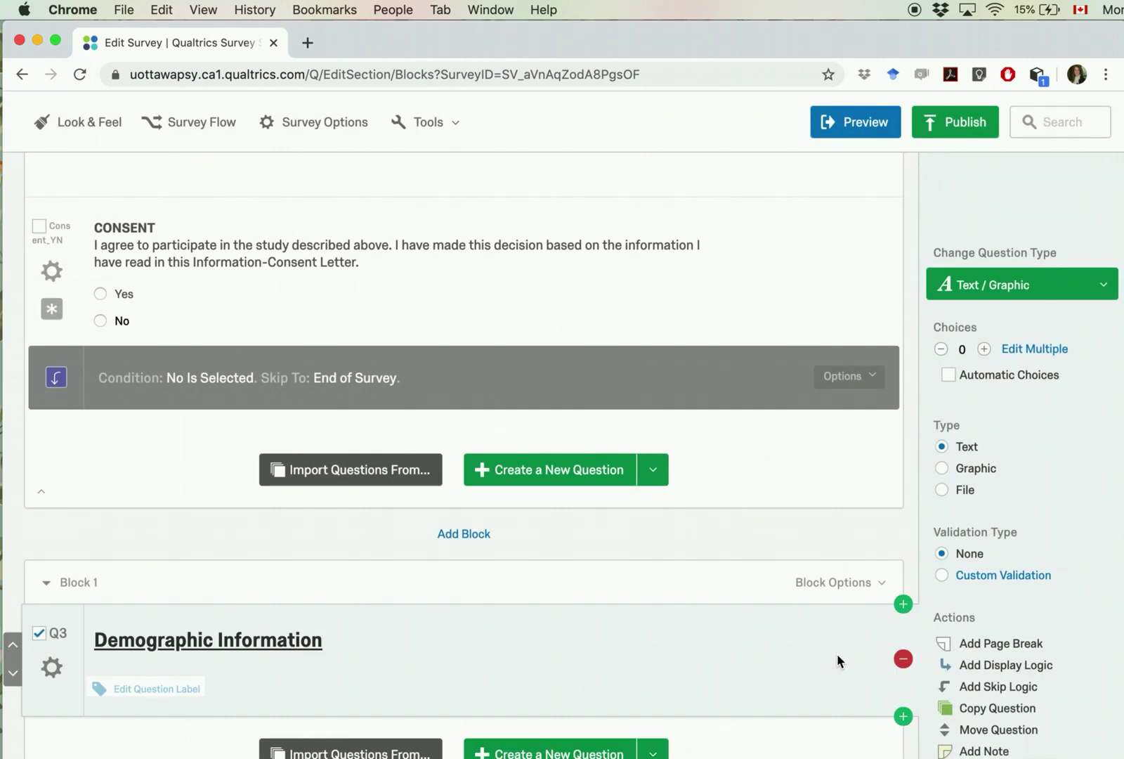
scroll(403, 671, down, 3)
key(super+Tab)
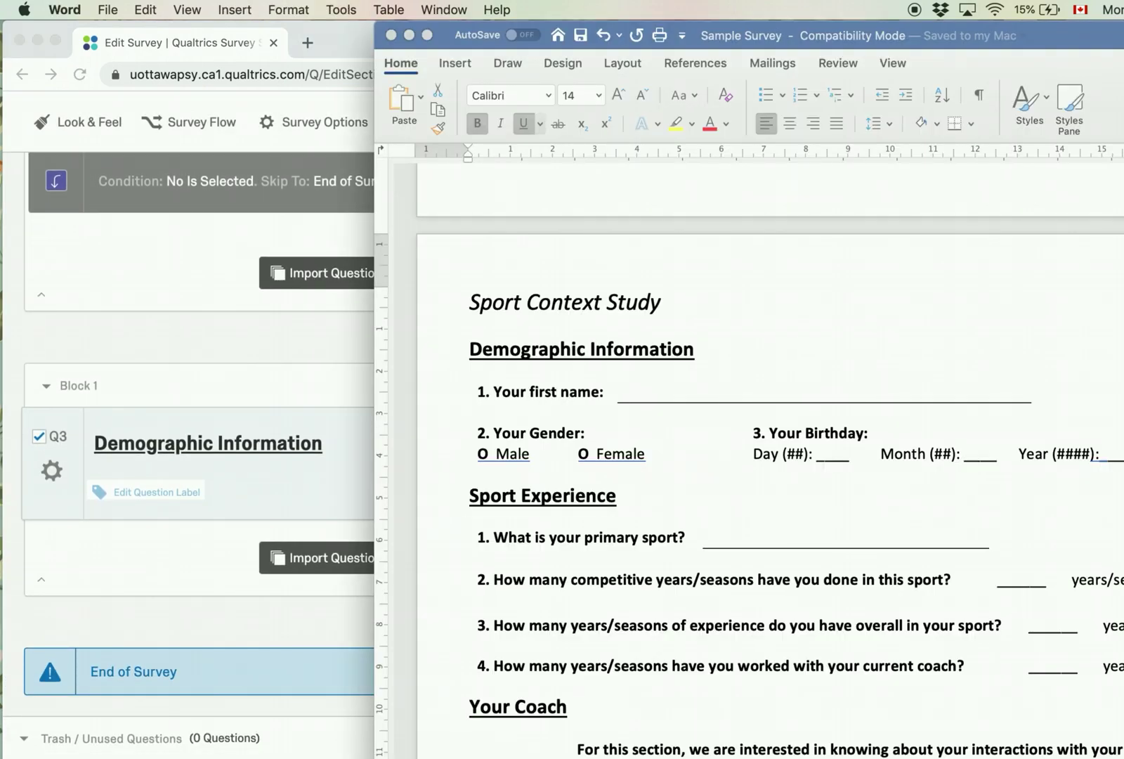
click(183, 588)
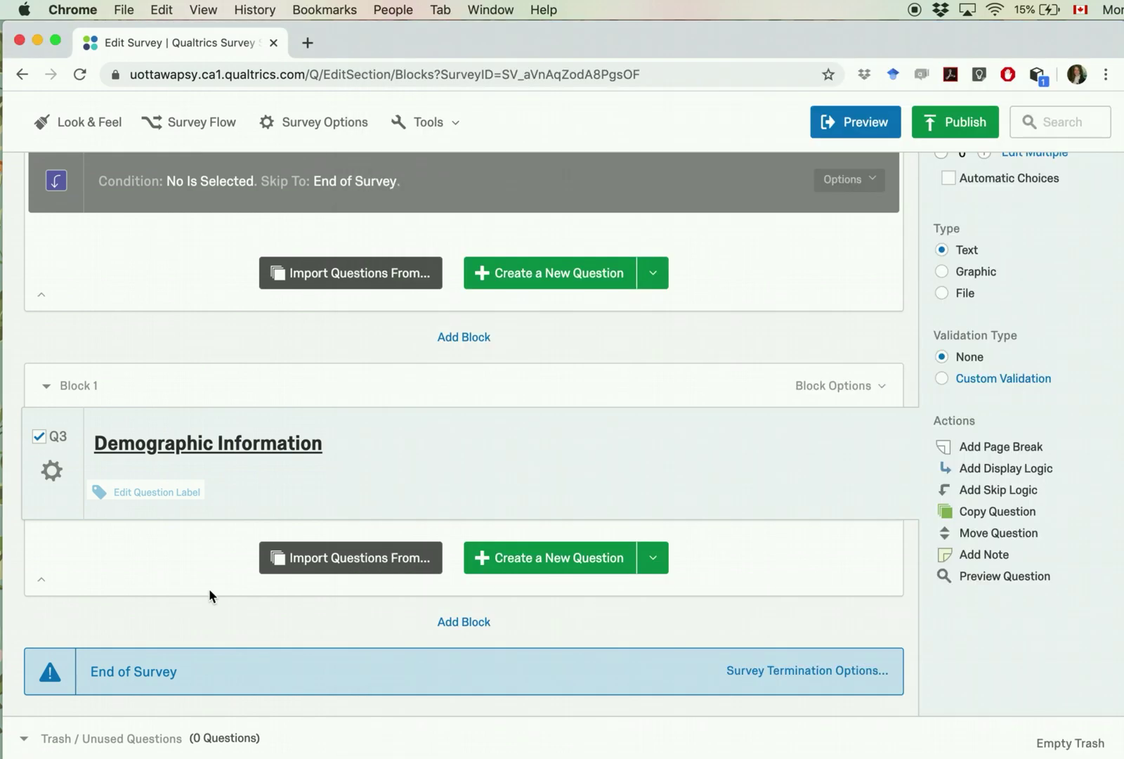
Step: Add Q4 below the heading and make it a Text Entry question
click(579, 572)
scroll(1022, 526, up, 3)
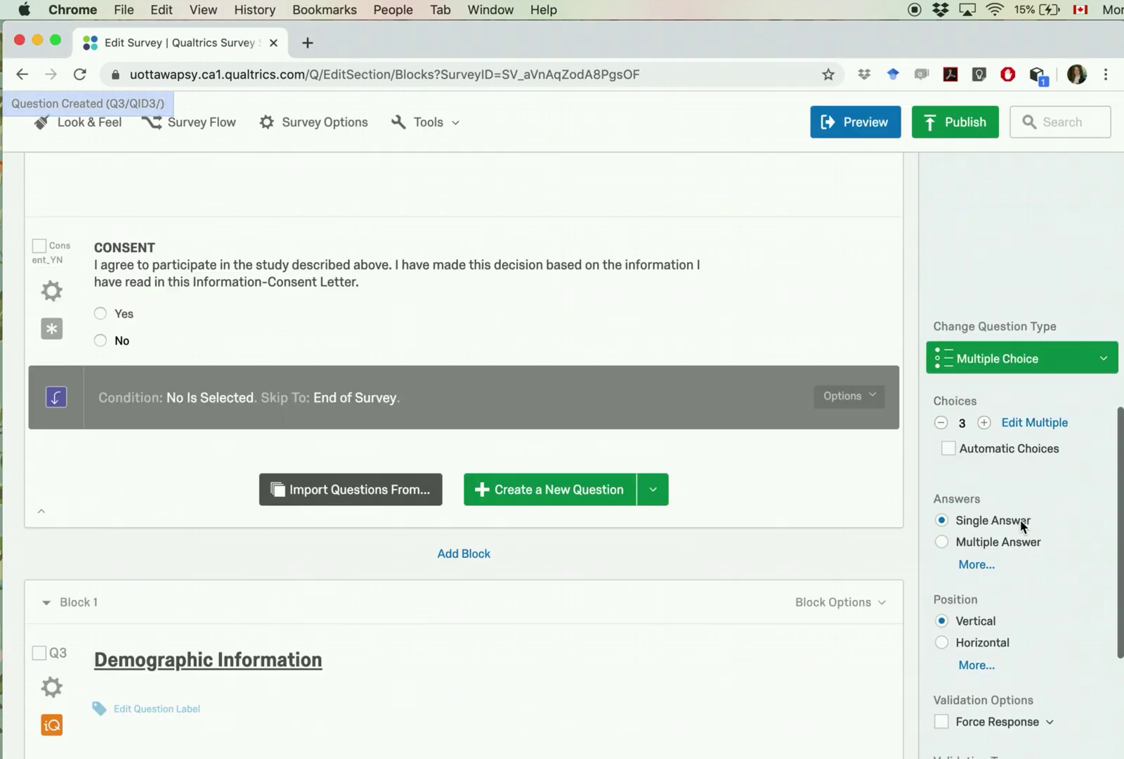
click(1084, 376)
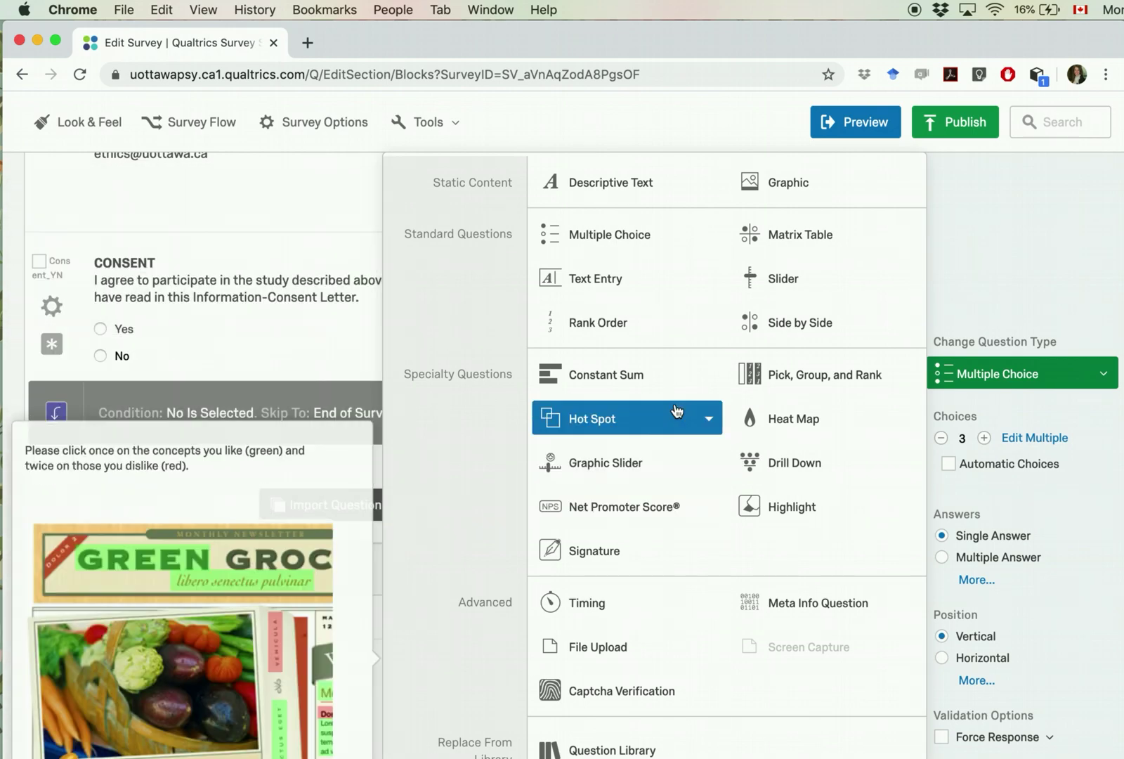
scroll(672, 379, down, 2)
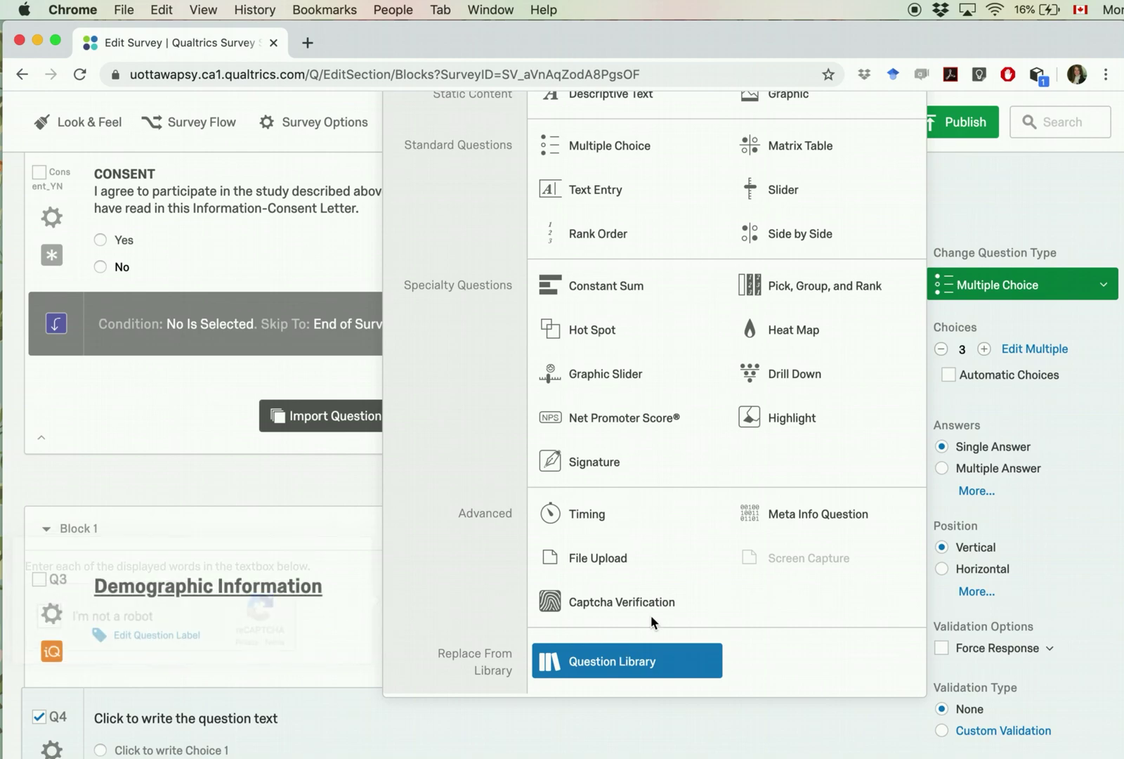
scroll(673, 582, up, 3)
scroll(673, 582, up, 2)
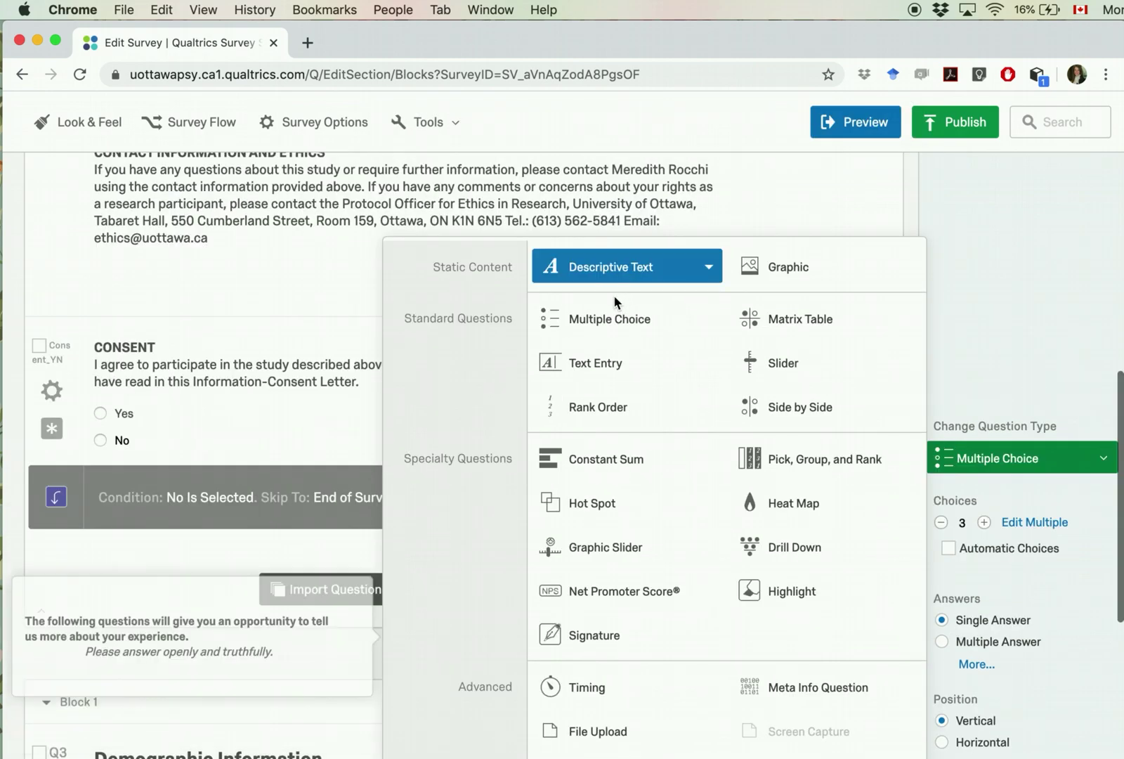
click(589, 363)
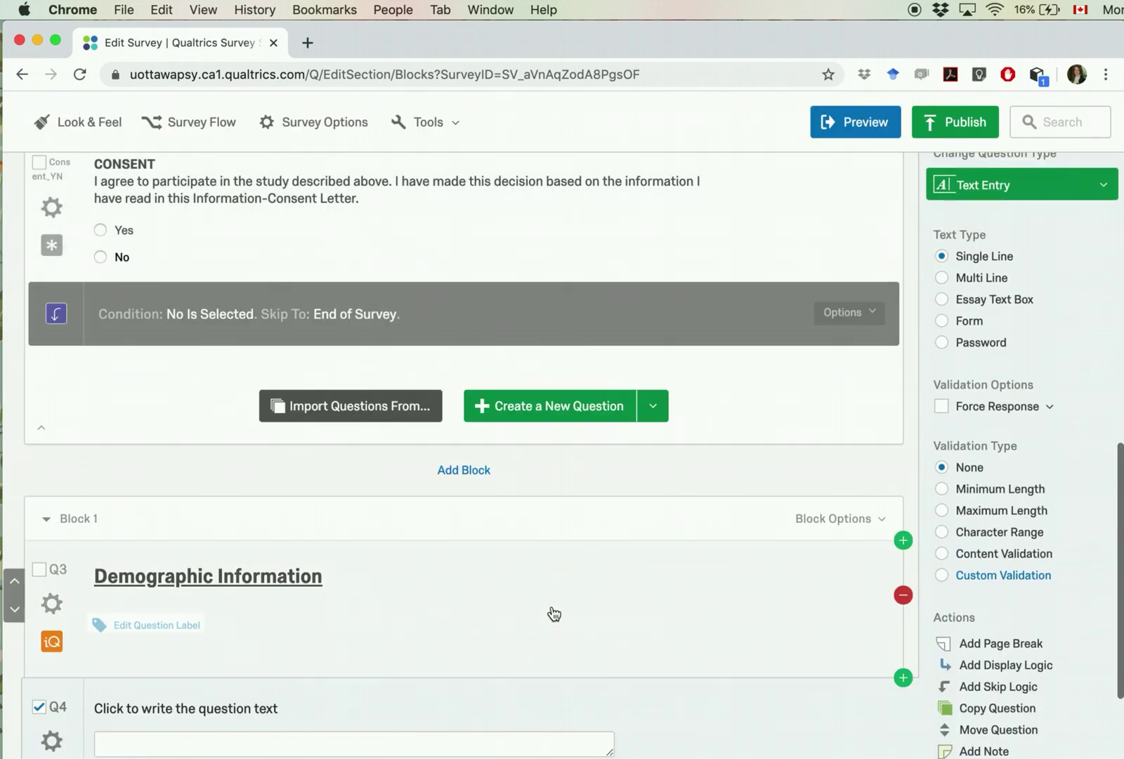
key(super+Tab)
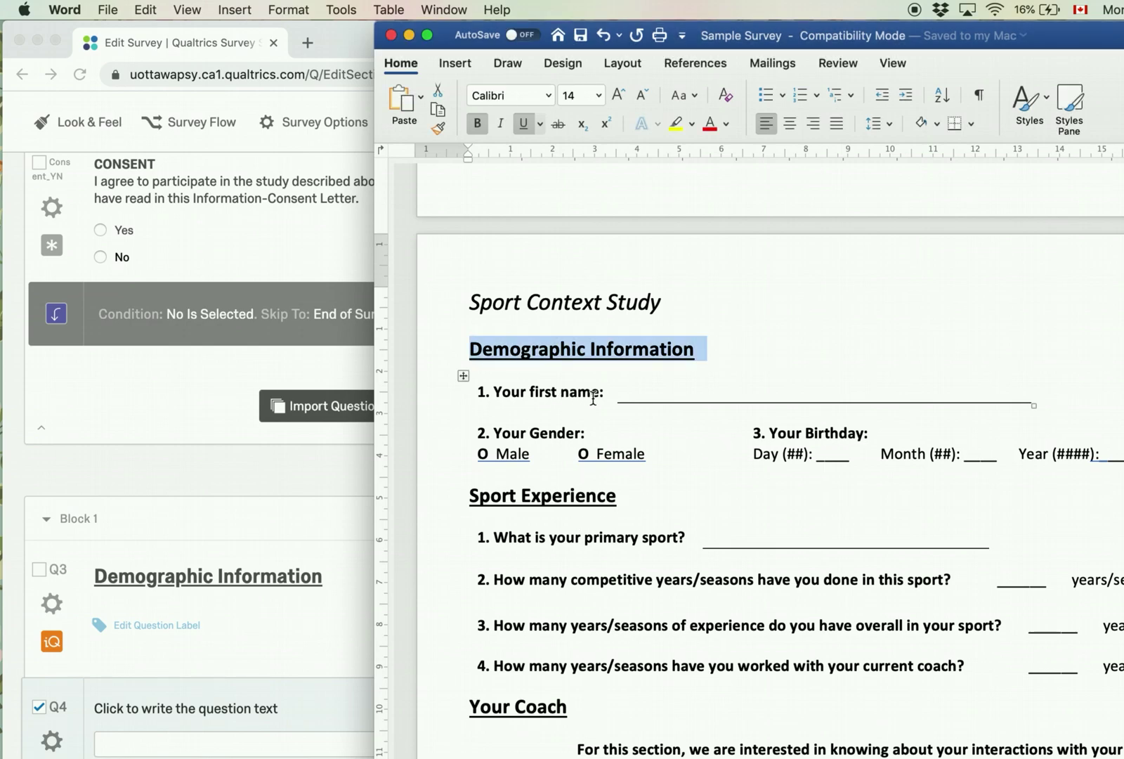
Step: Paste 'Your first name:' from Word as the new text entry question's wording
drag(603, 395, 477, 401)
key(super+c)
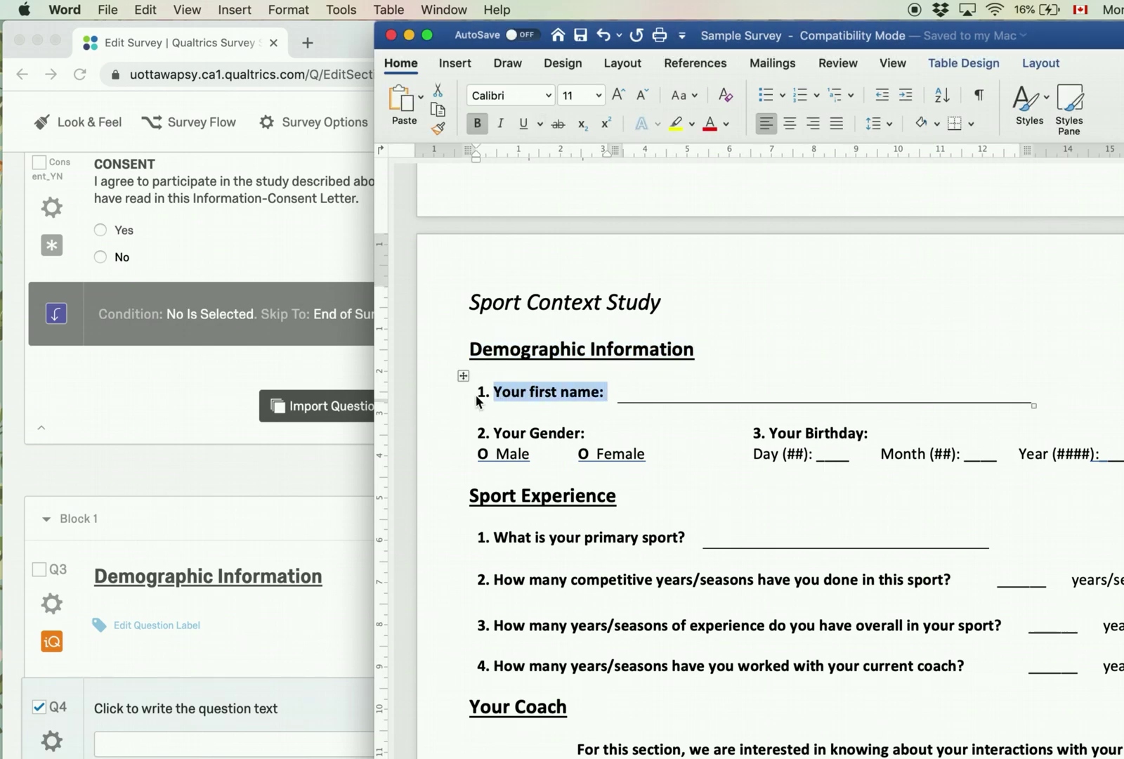
click(171, 710)
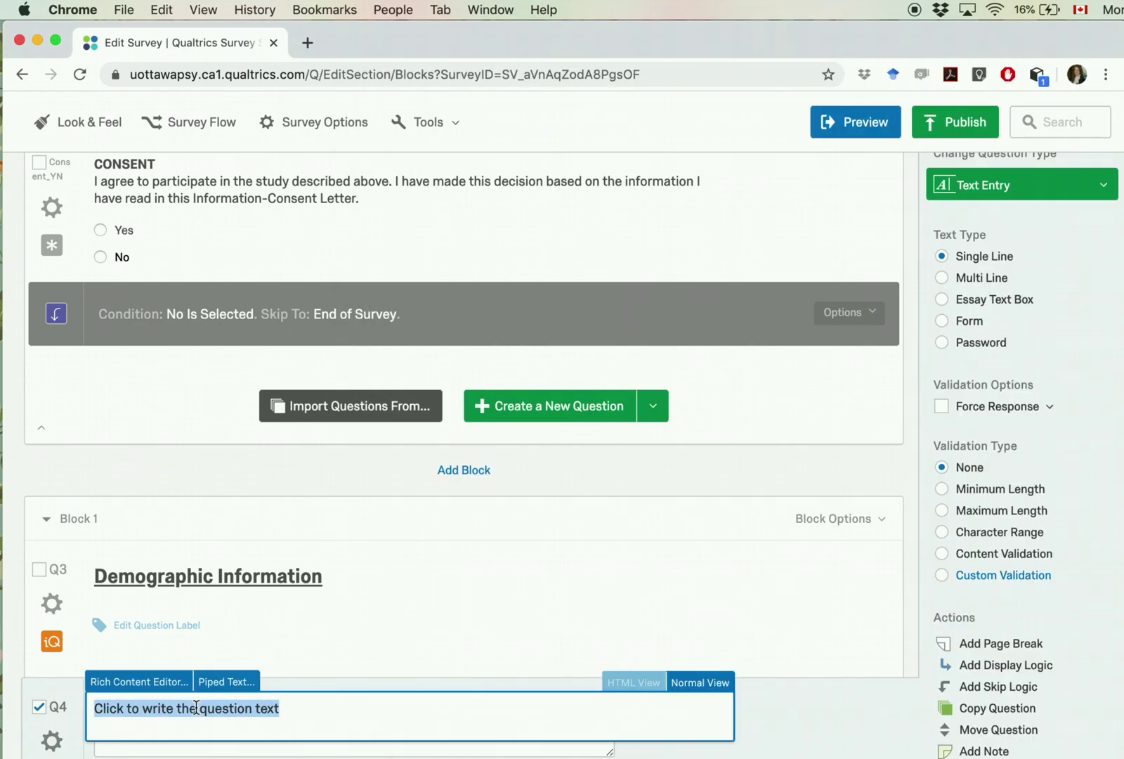
key(super+v)
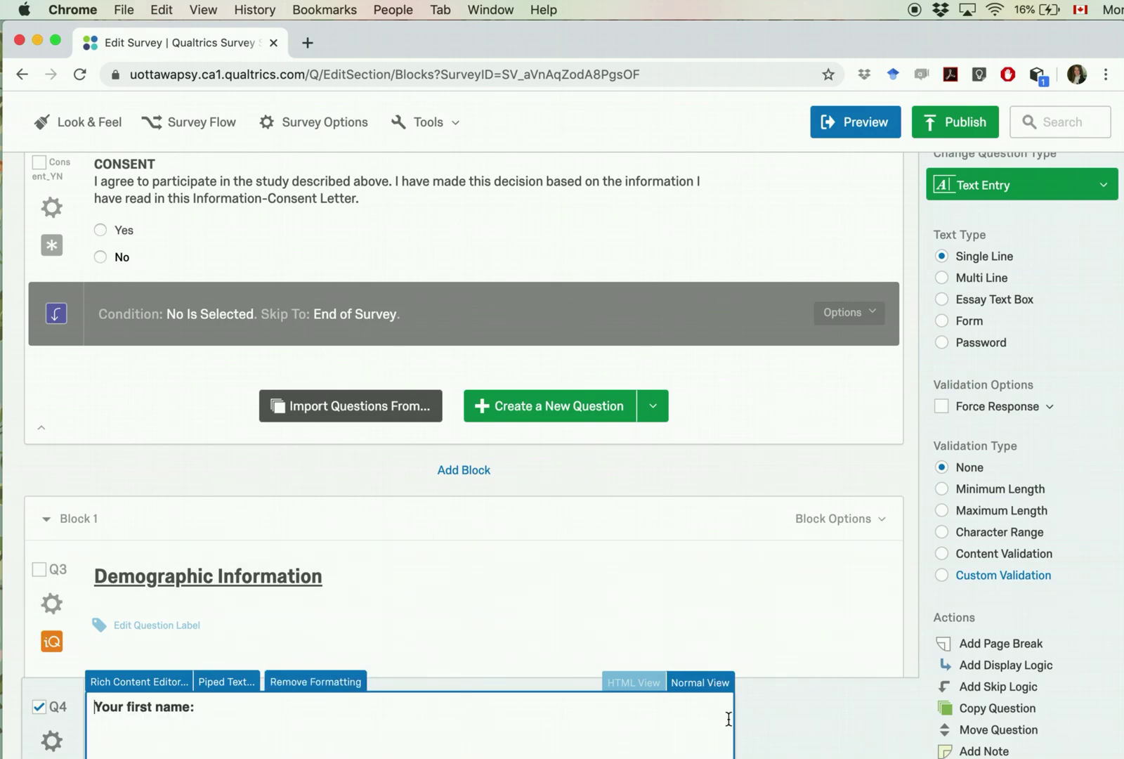
click(785, 718)
scroll(703, 713, down, 4)
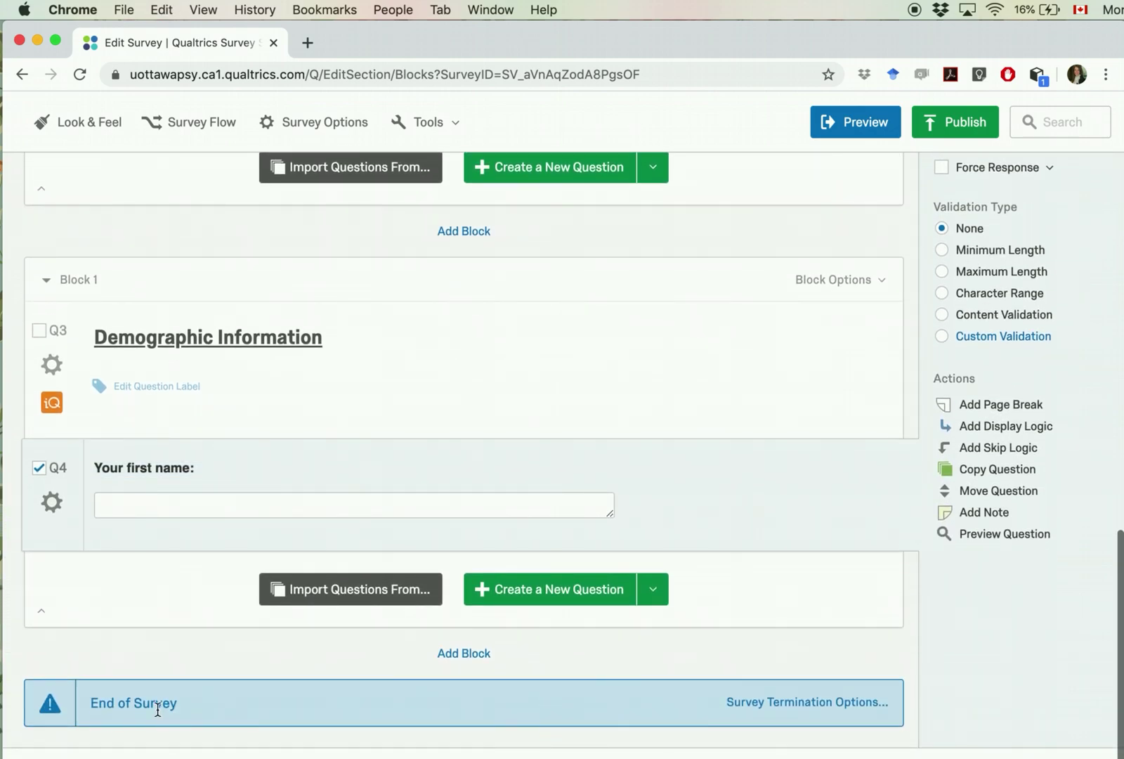
Step: Label the first-name question First_Name and the heading item Heading1
click(59, 469)
text(First_Name)
key(Return)
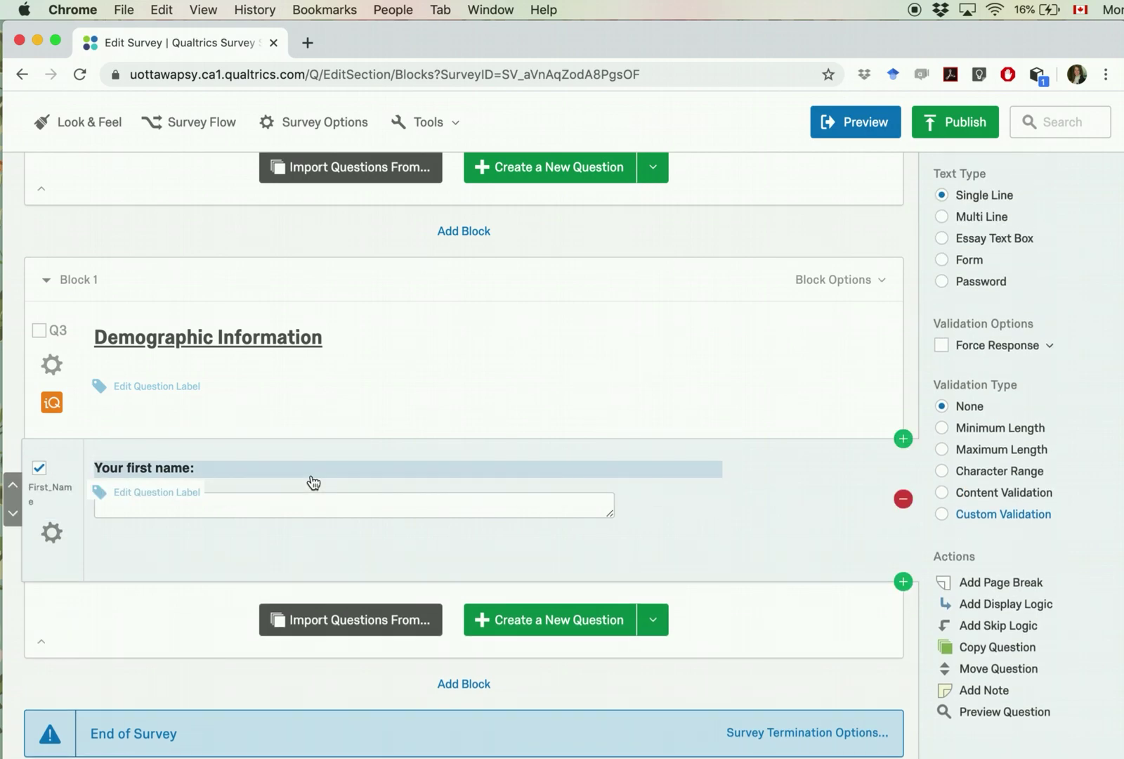
click(60, 331)
text(Heading1)
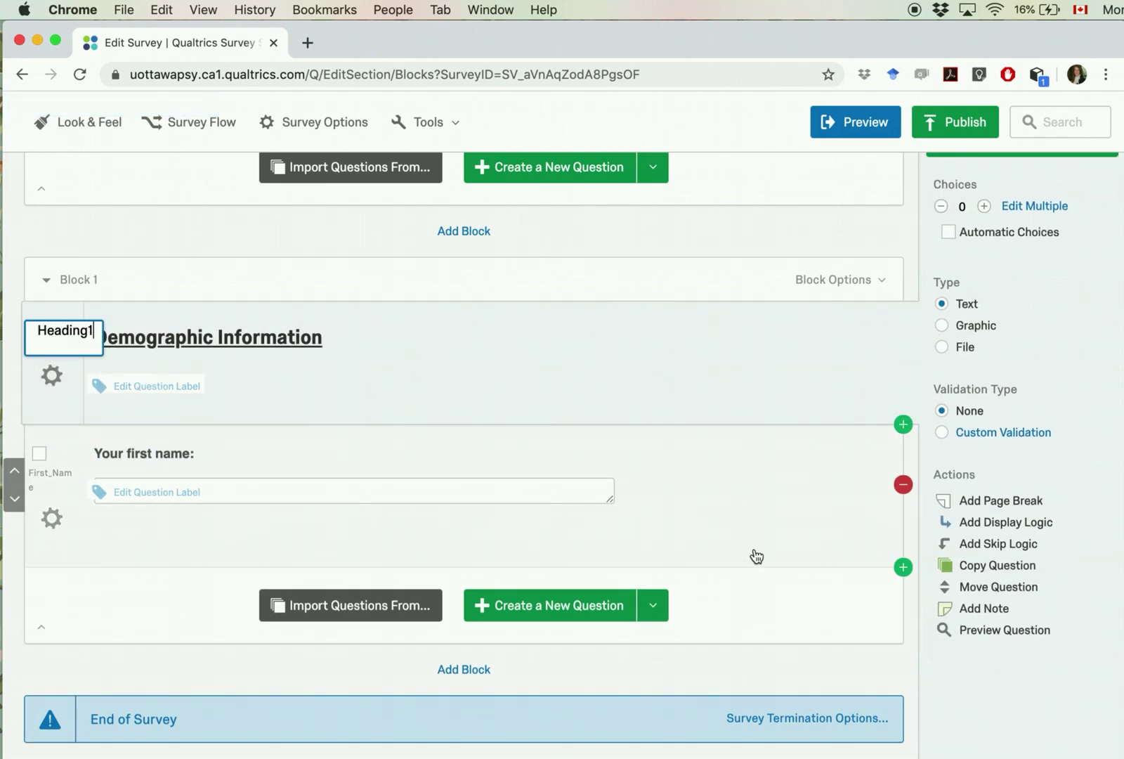
click(687, 537)
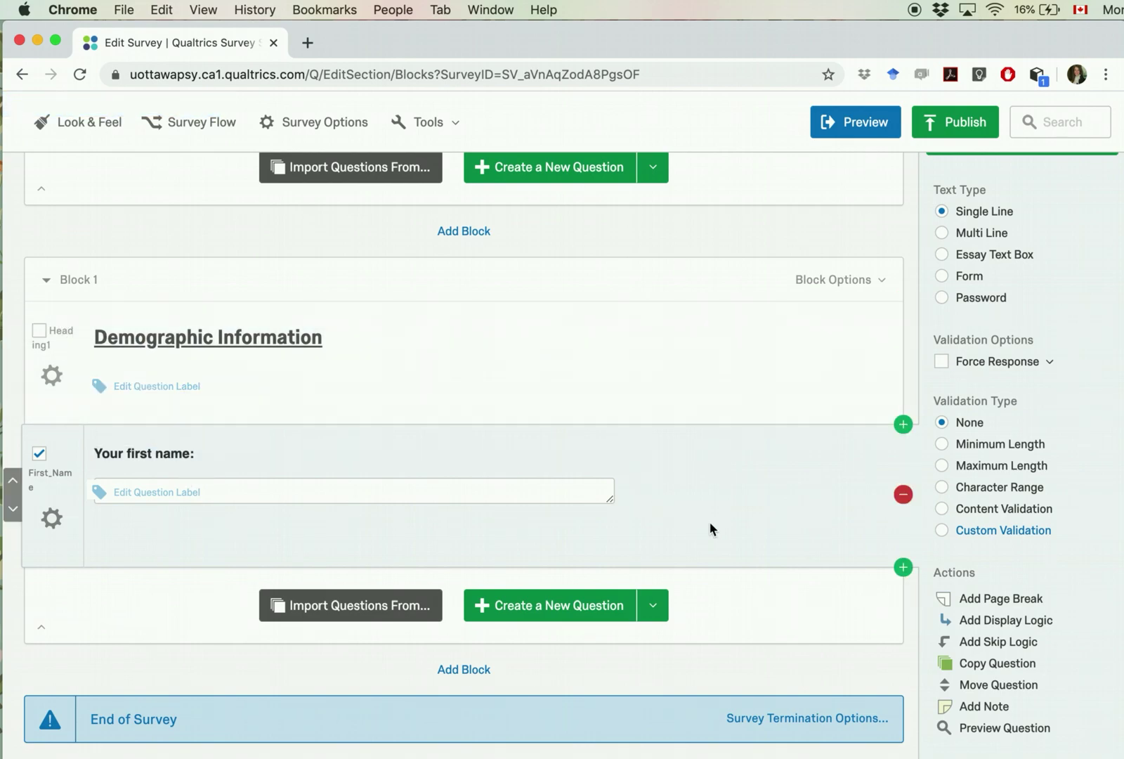
scroll(711, 528, down, 2)
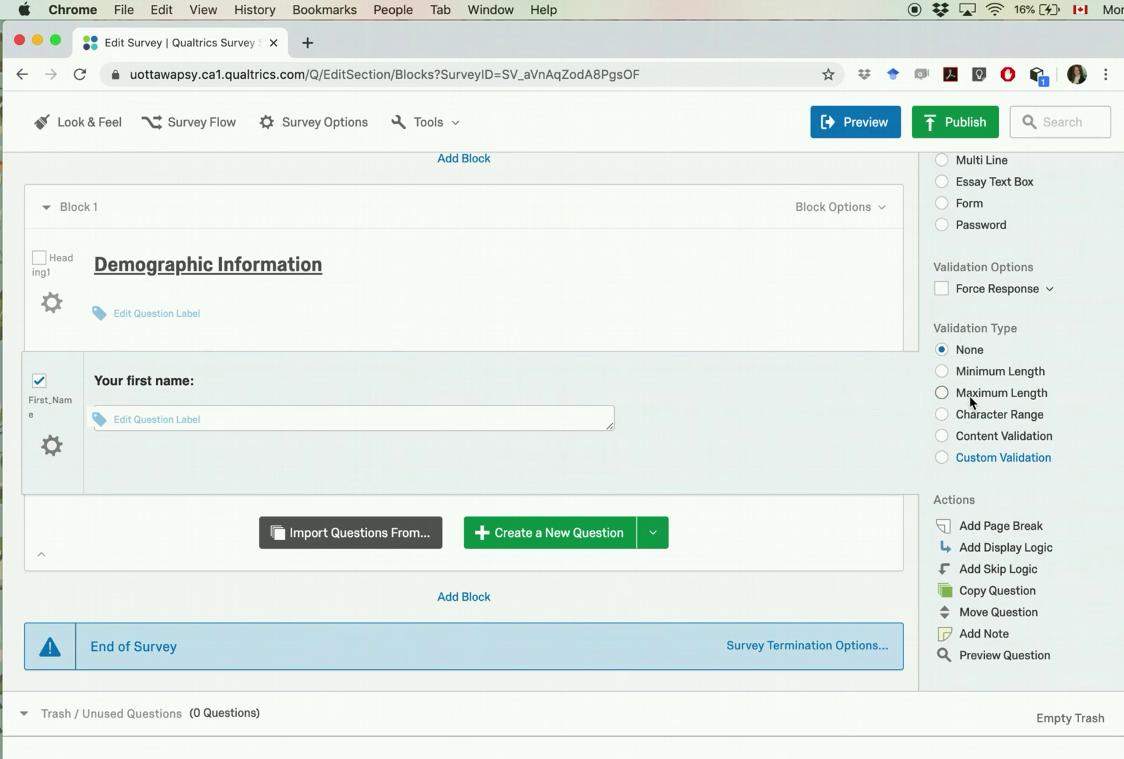
scroll(969, 395, up, 3)
scroll(970, 394, down, 1)
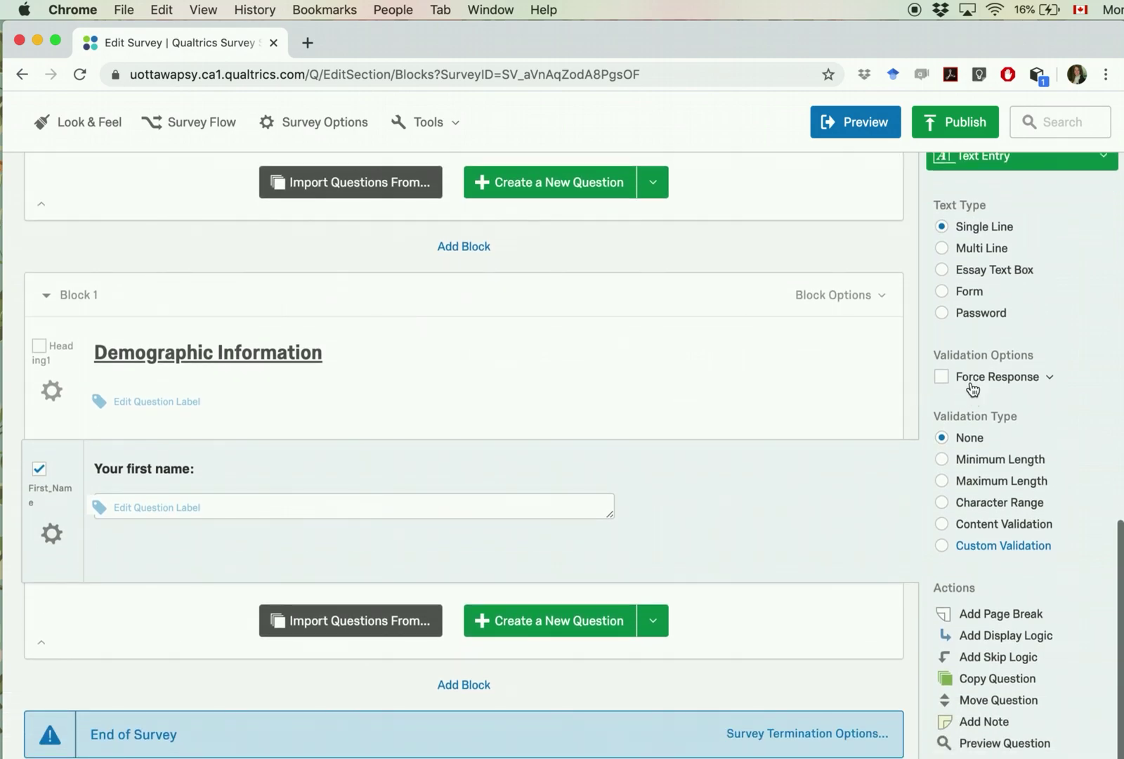
Step: Set the First_Name answer to Single Line with Content Validation of Text Only (Non-numeric)
click(945, 251)
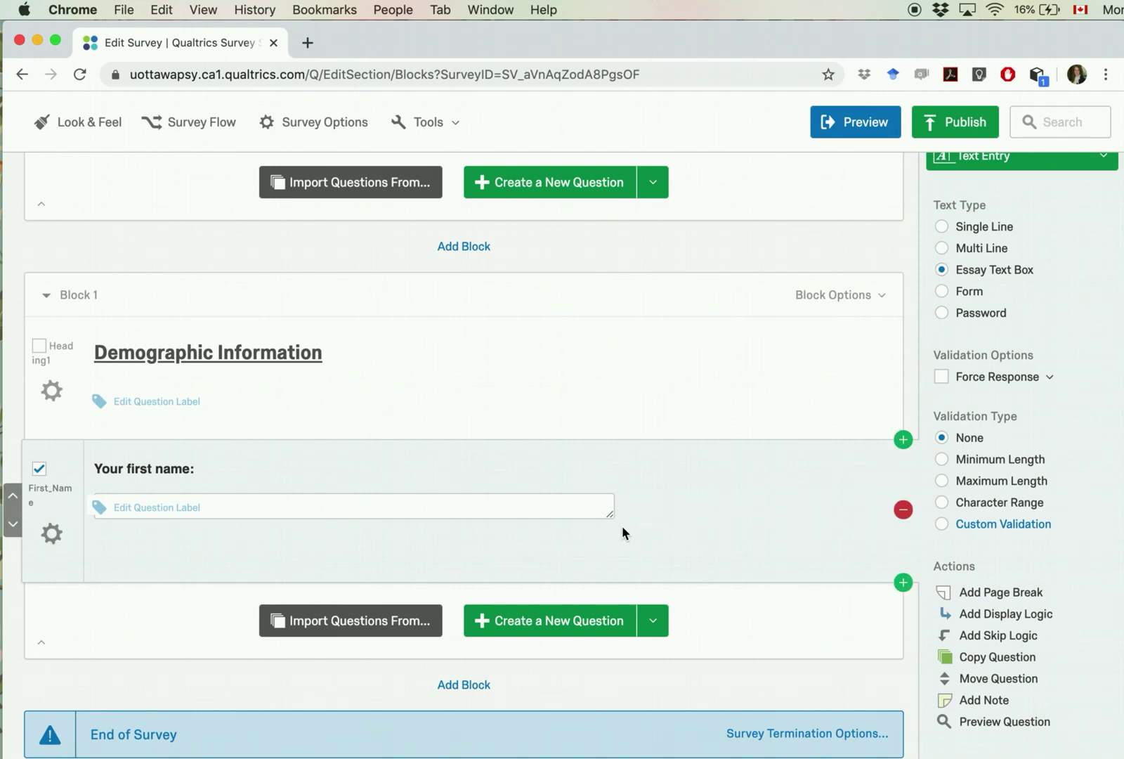
mouse_move(613, 519)
mouse_down()
mouse_move(612, 605)
mouse_move(614, 511)
mouse_up()
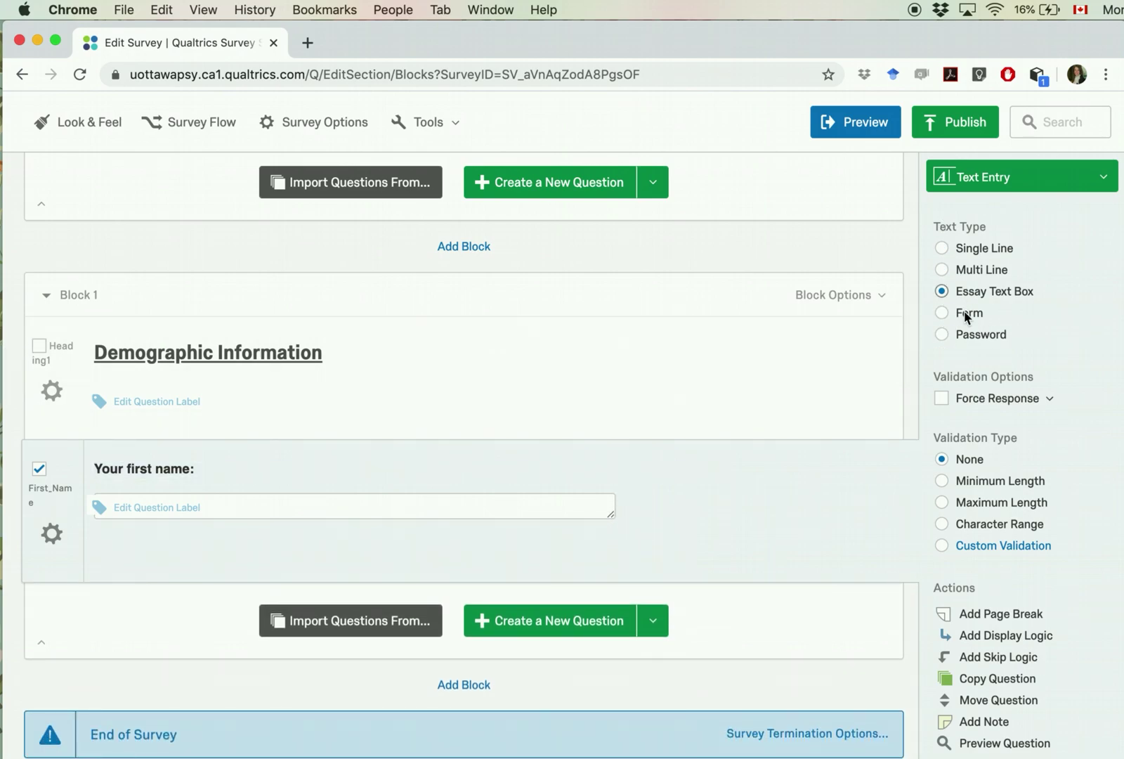
click(941, 248)
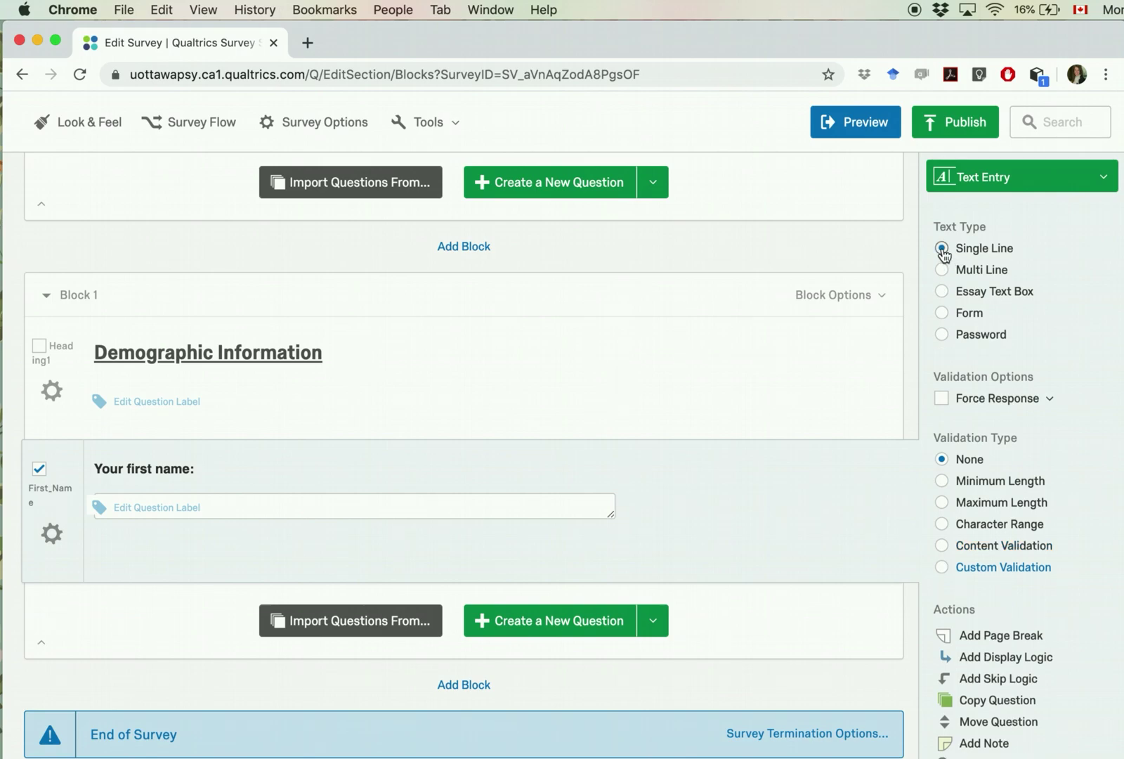
scroll(813, 547, down, 2)
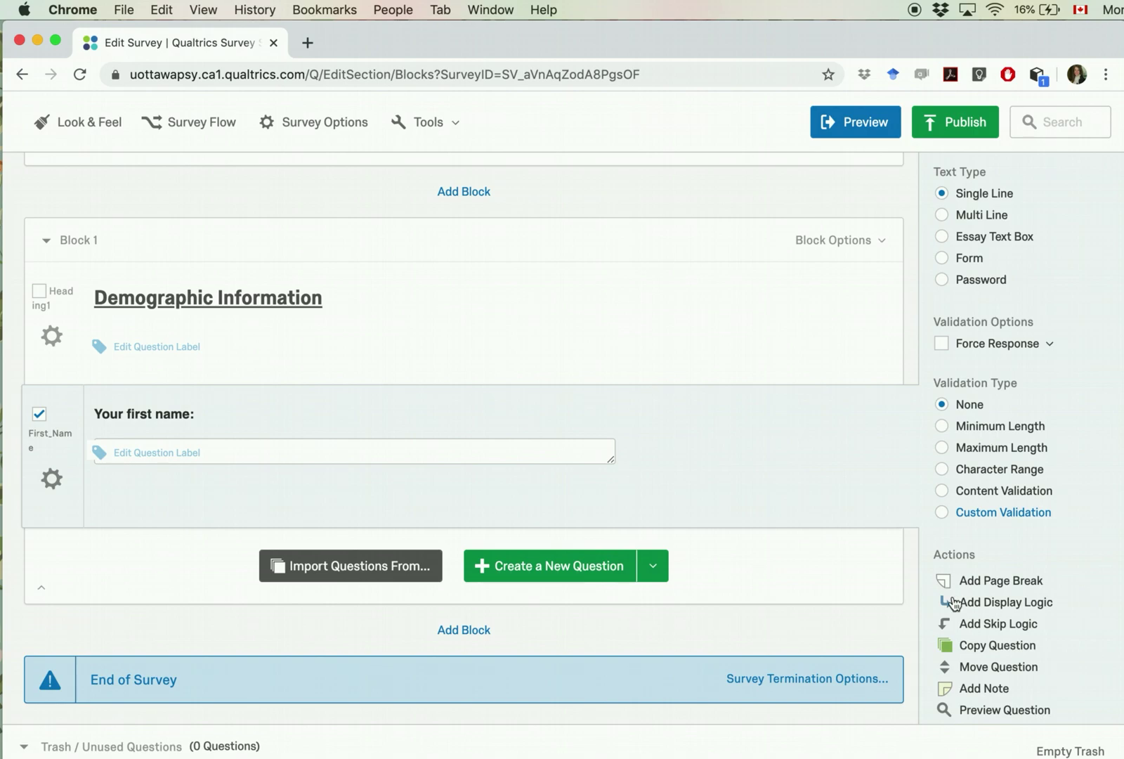
click(943, 491)
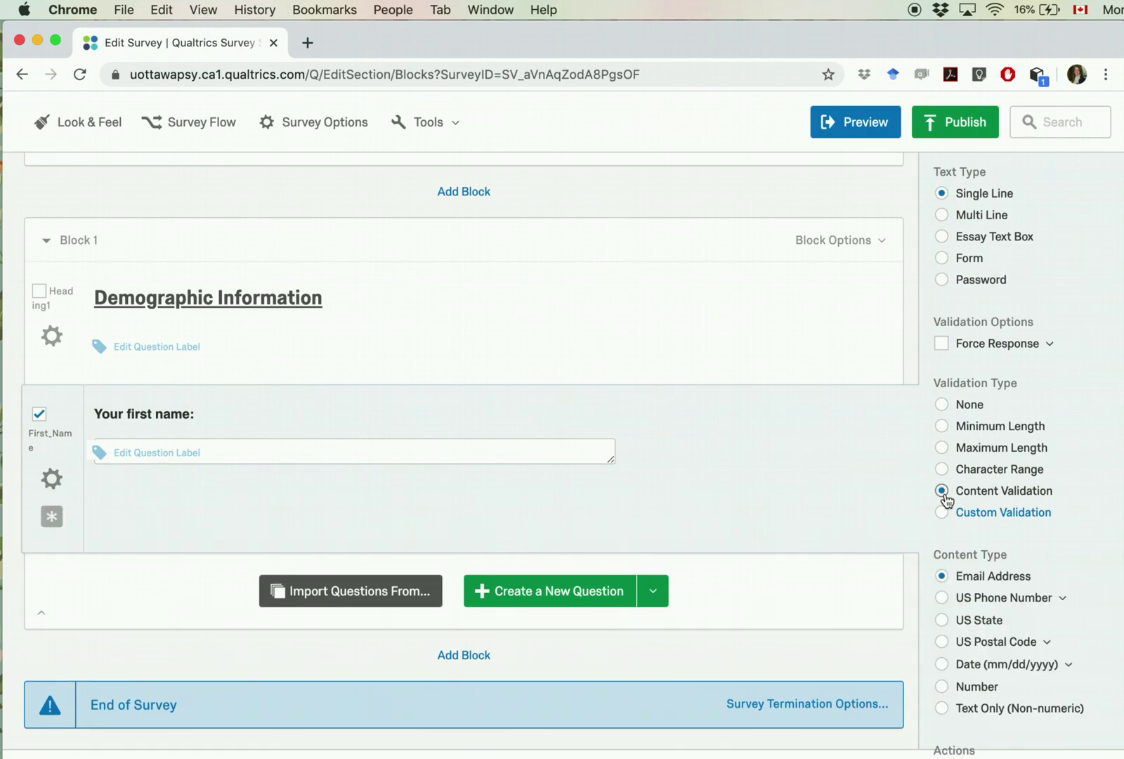
scroll(998, 523, down, 1)
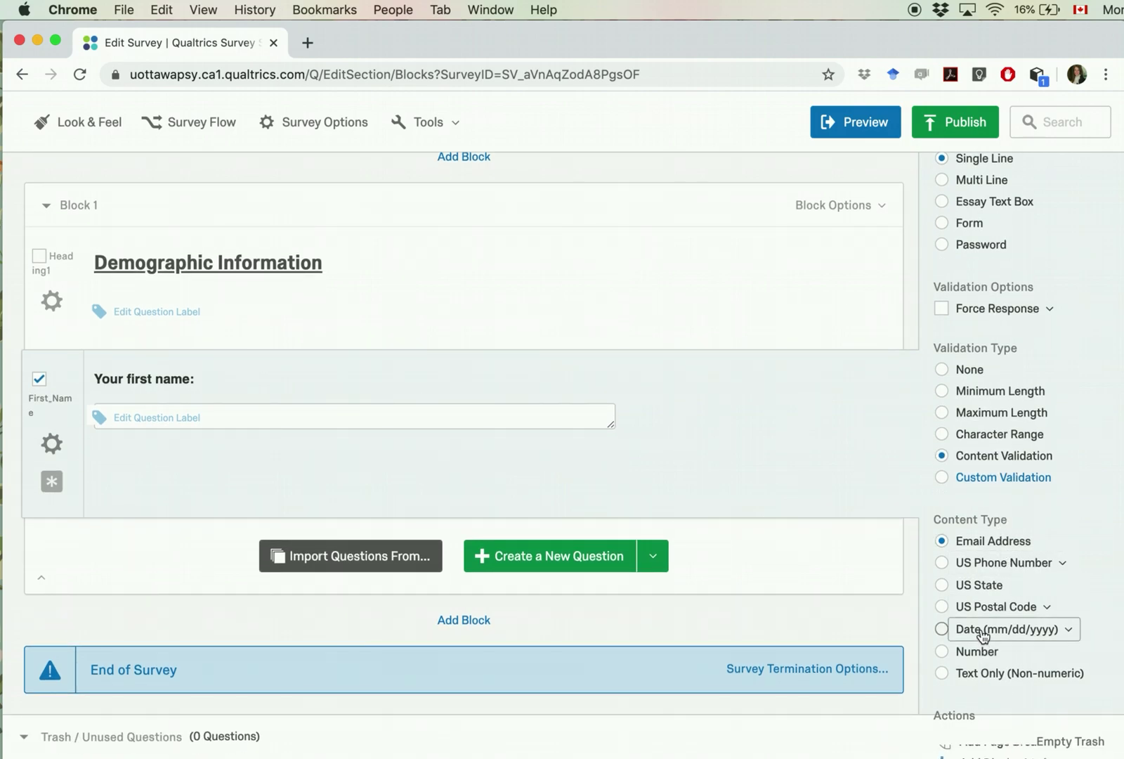
click(942, 674)
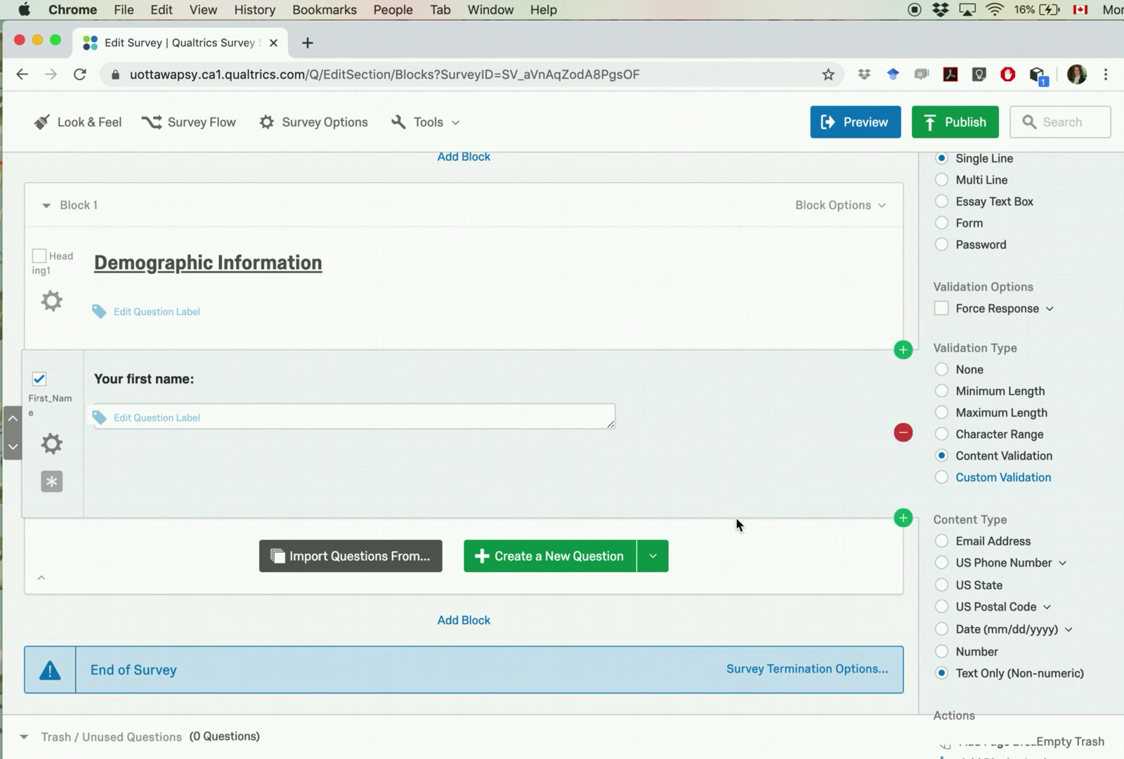
Step: Add the question 'Your gender' with automatic Male/Female choices and label it Gender
key(super+Tab)
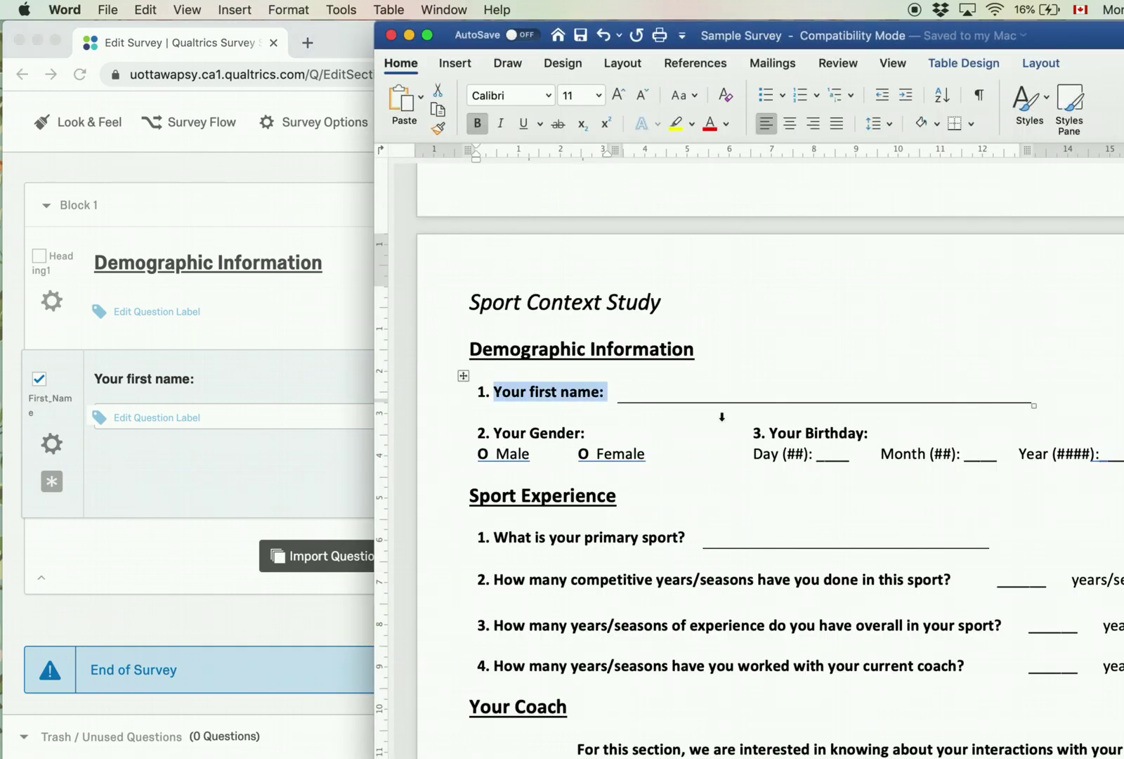
click(224, 527)
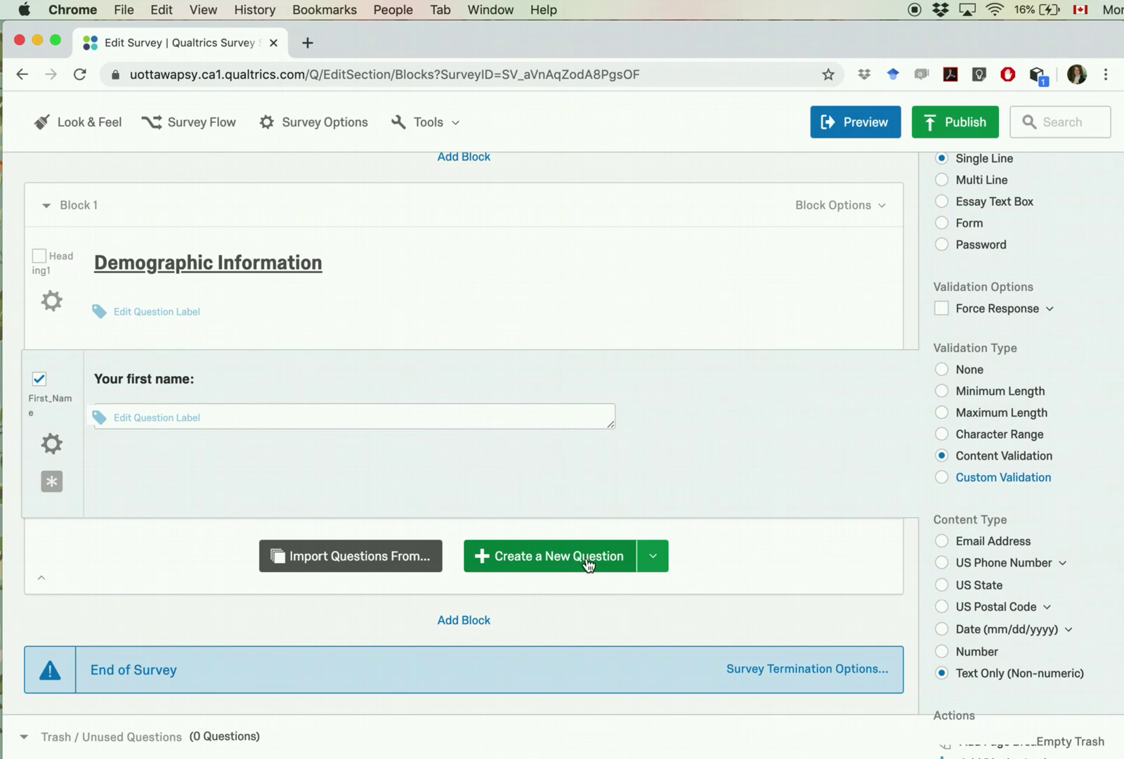
click(583, 551)
click(205, 548)
text(Your gender)
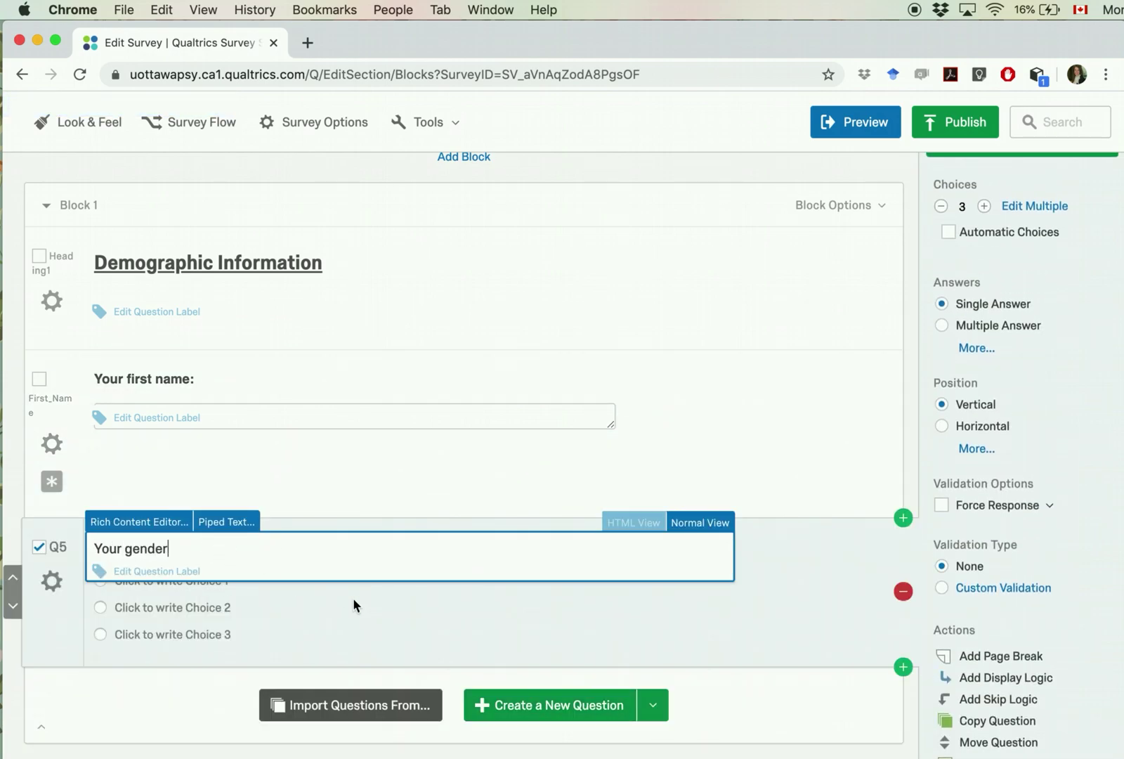
click(378, 627)
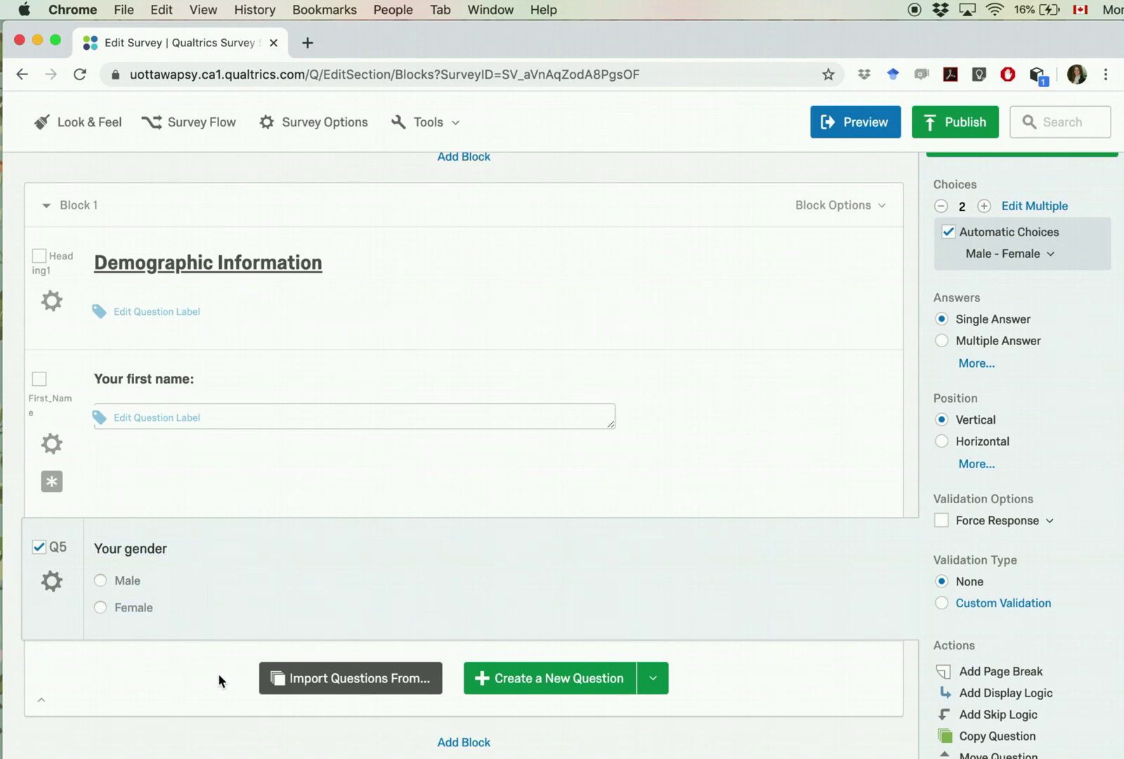
scroll(232, 522, down, 2)
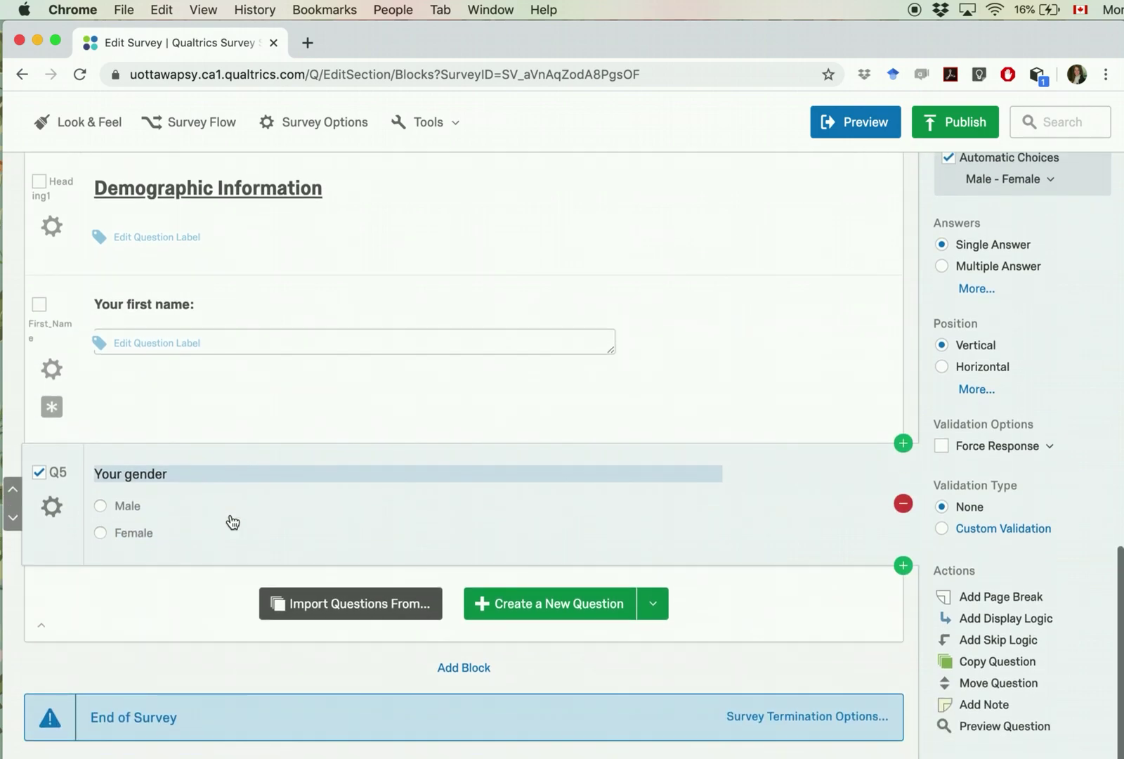
click(53, 472)
text(Gender)
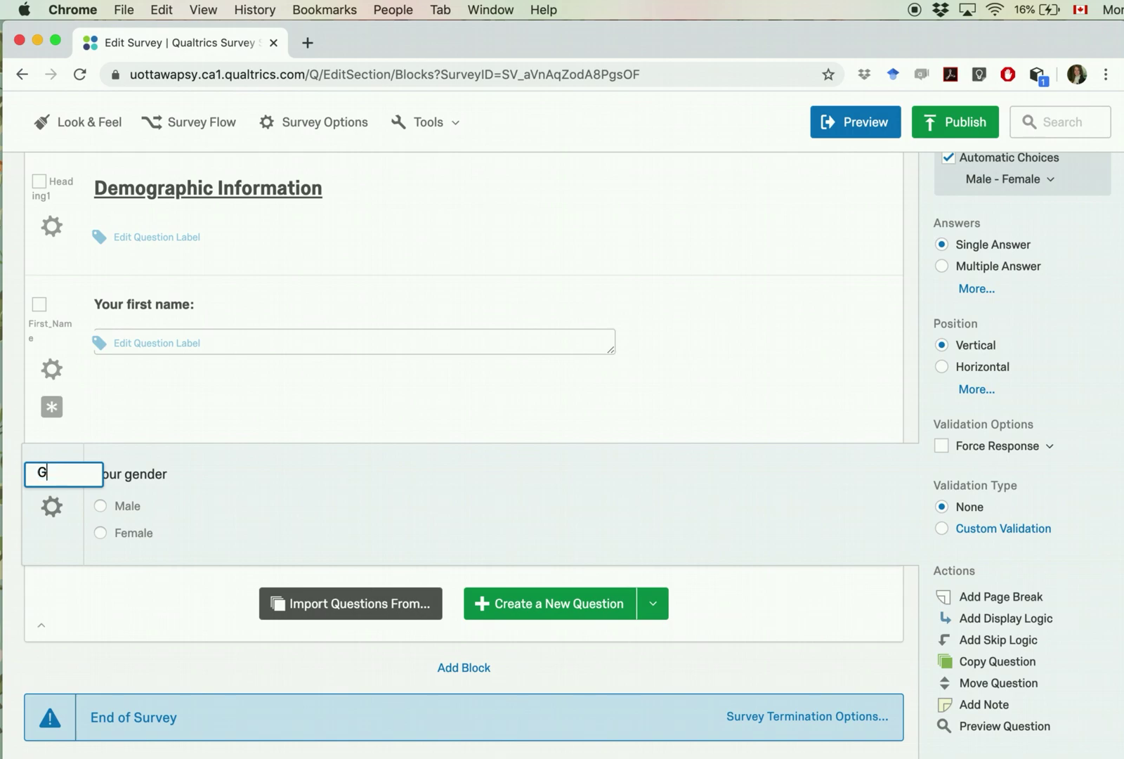
key(Return)
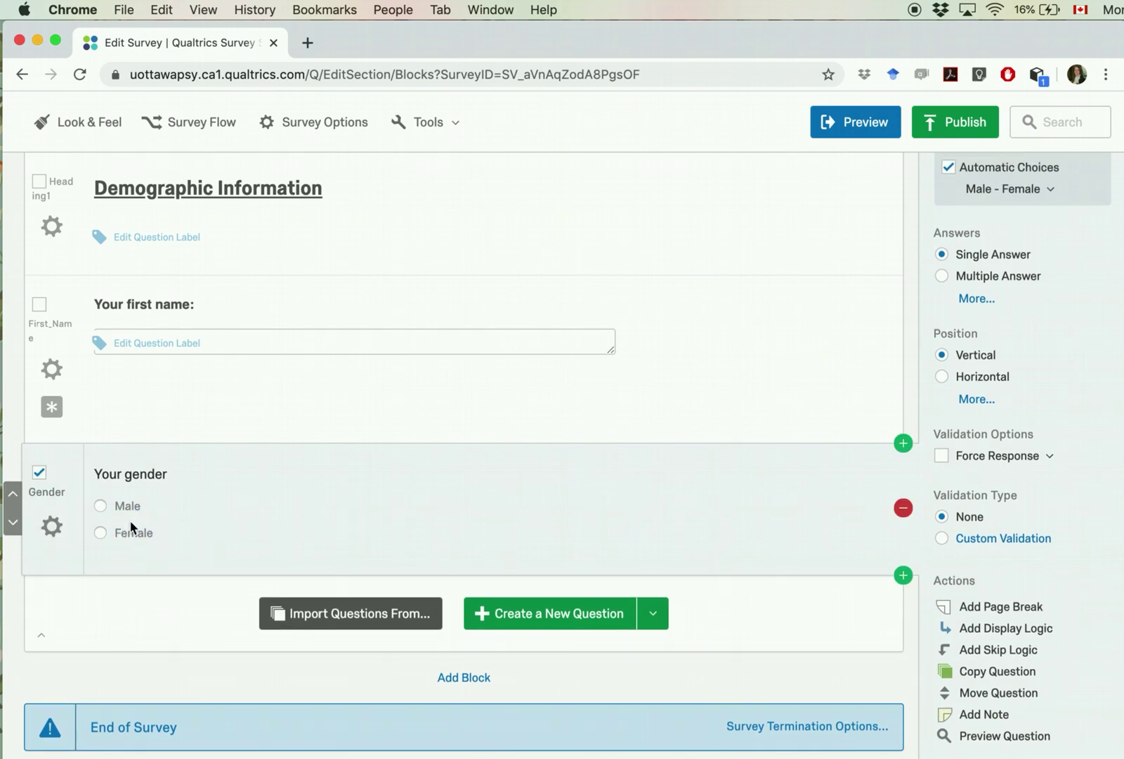
Step: Add a third choice, 'Prefer not to disclose', below Female
click(126, 533)
click(193, 537)
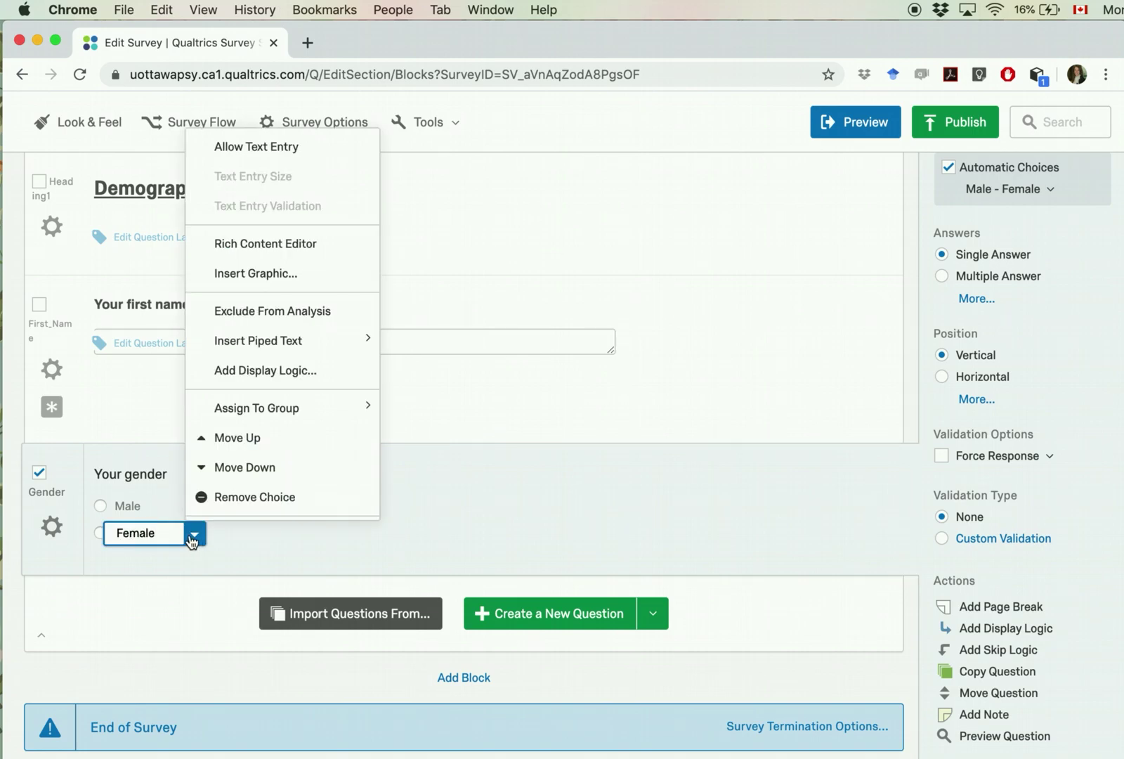
click(133, 535)
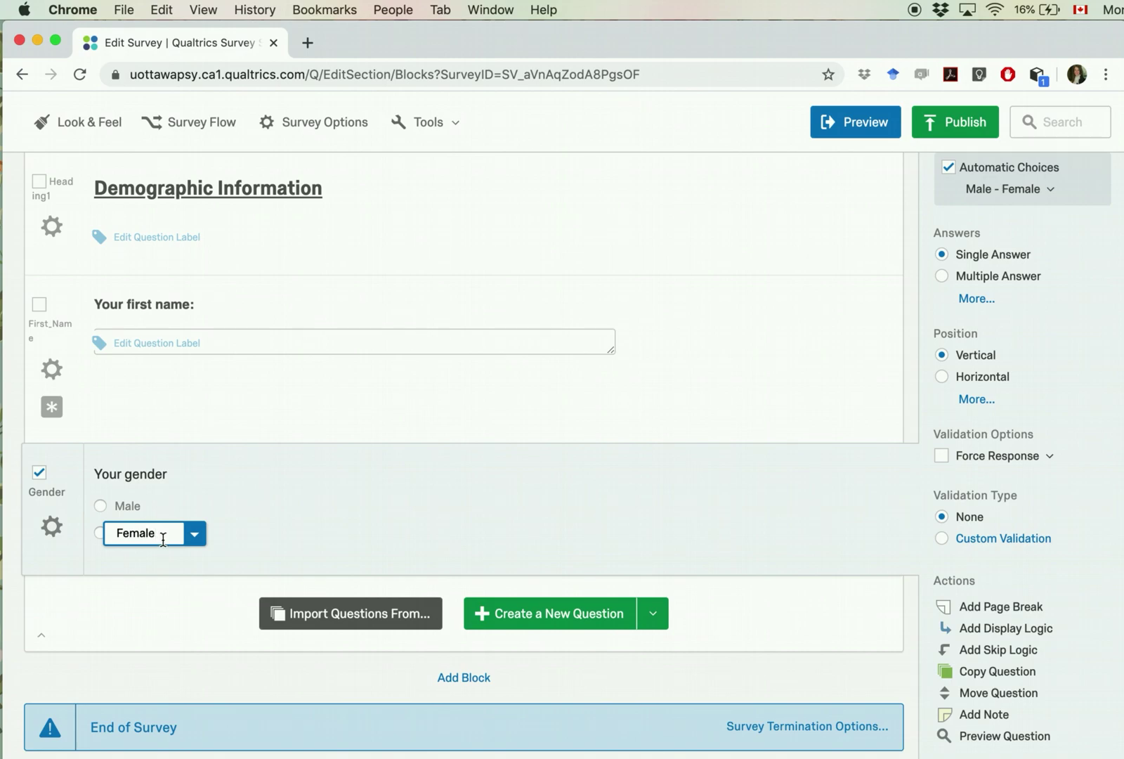
key(Return)
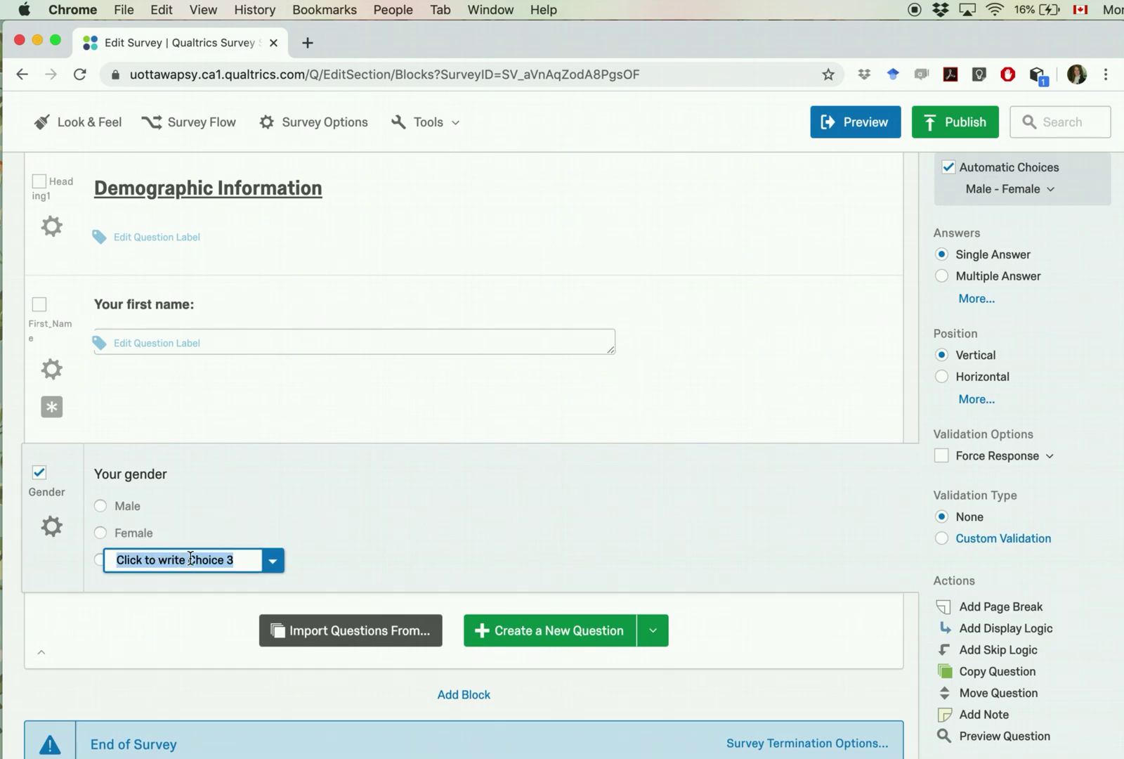
text(Prever)
key(BackSpace)
key(BackSpace)
key(BackSpace)
text(fer not to disclose)
click(385, 538)
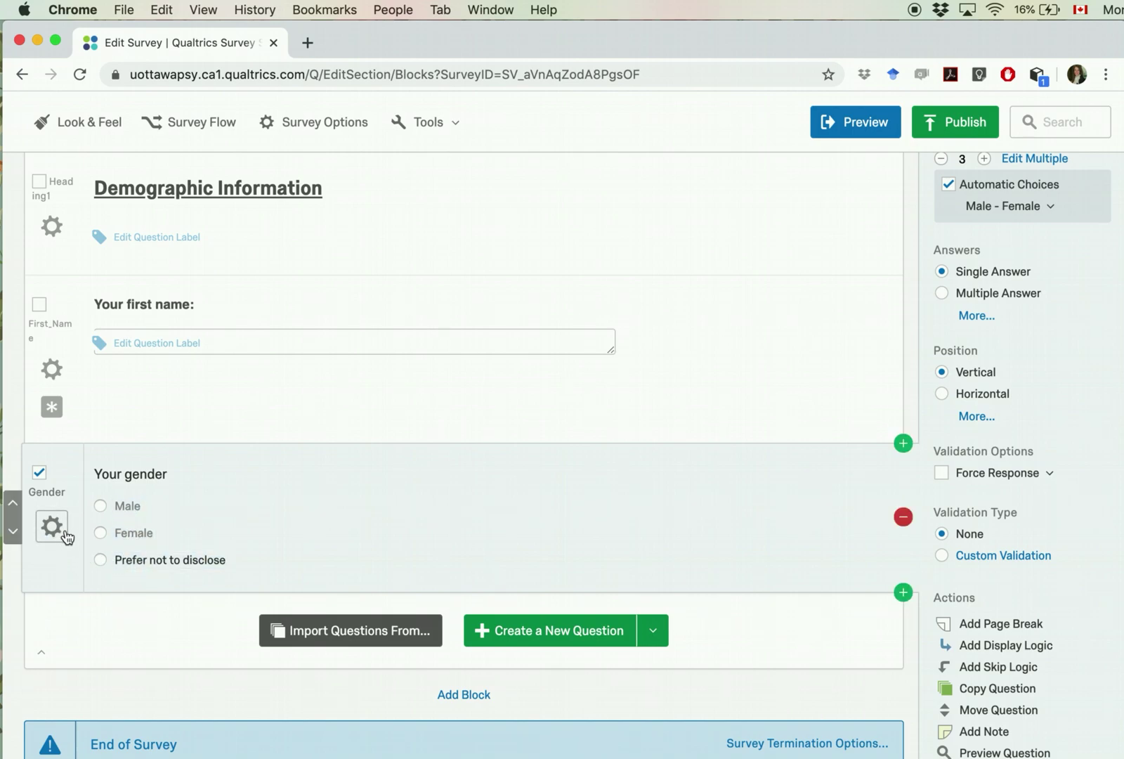
Step: Change the gender wording to end with a colon, 'Your gender:'
click(164, 473)
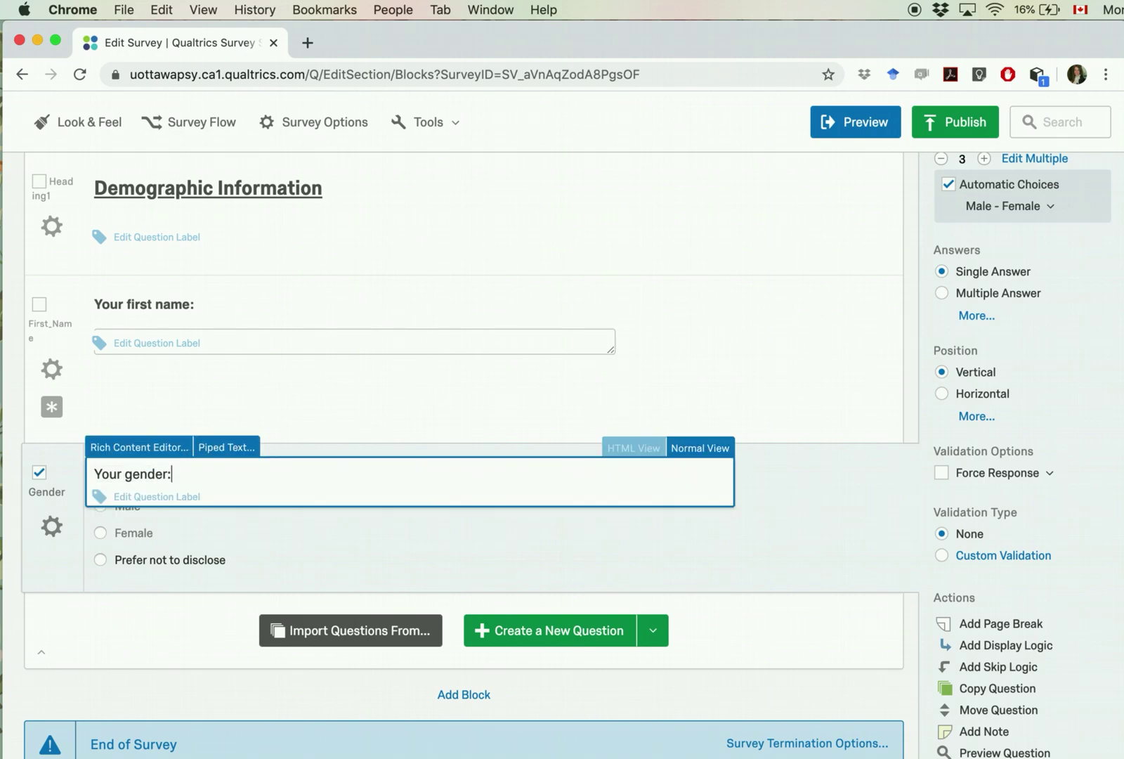
click(269, 537)
click(52, 527)
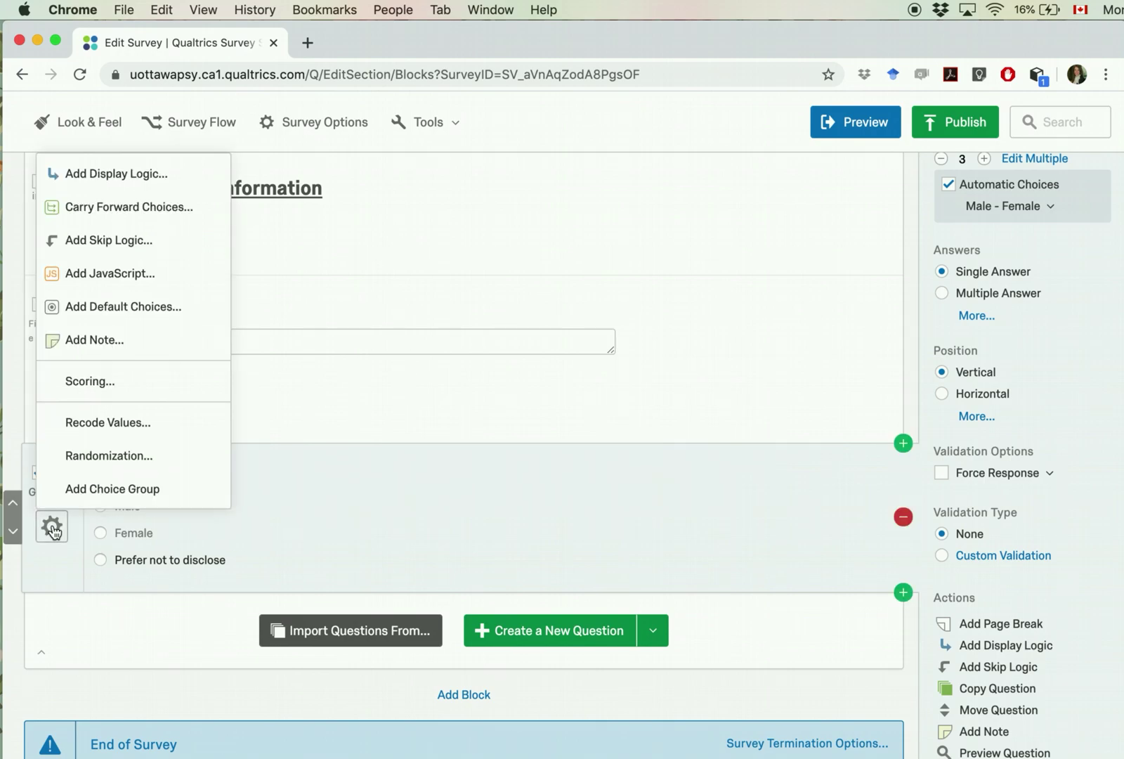
click(142, 433)
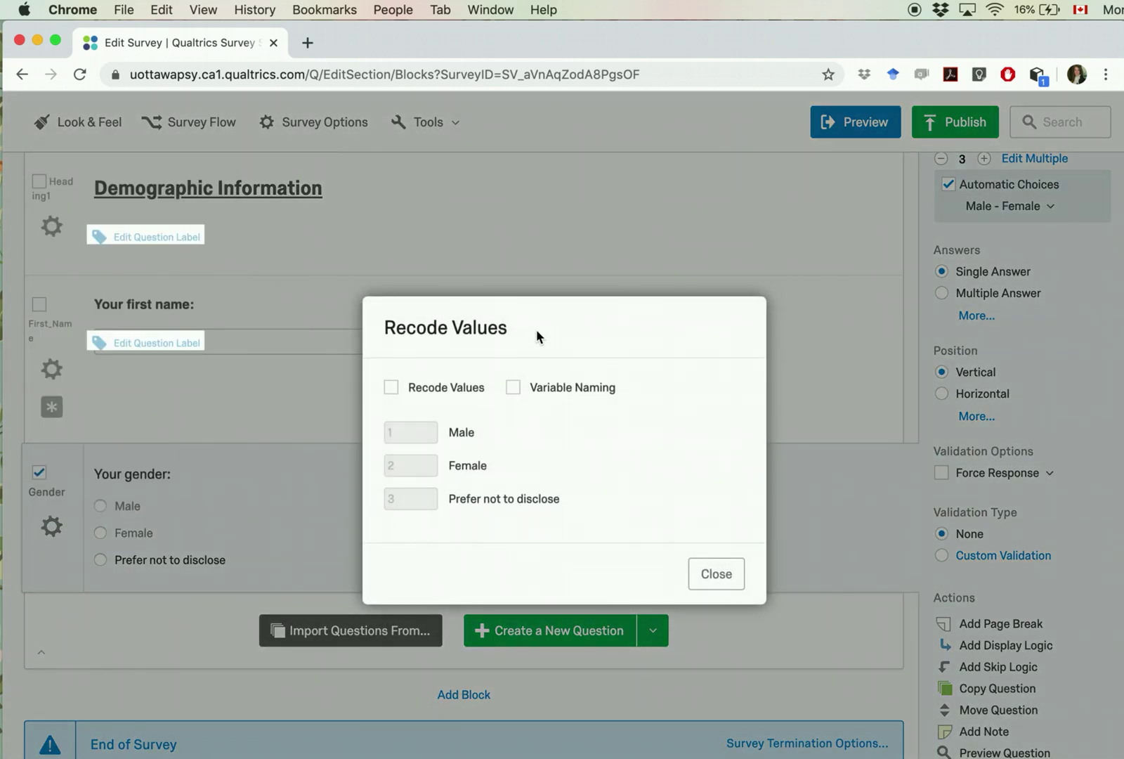
Step: Enable Recode Values and set Male 0, Female 1, Prefer not to disclose 2
drag(550, 330, 500, 322)
click(545, 342)
click(392, 388)
click(407, 431)
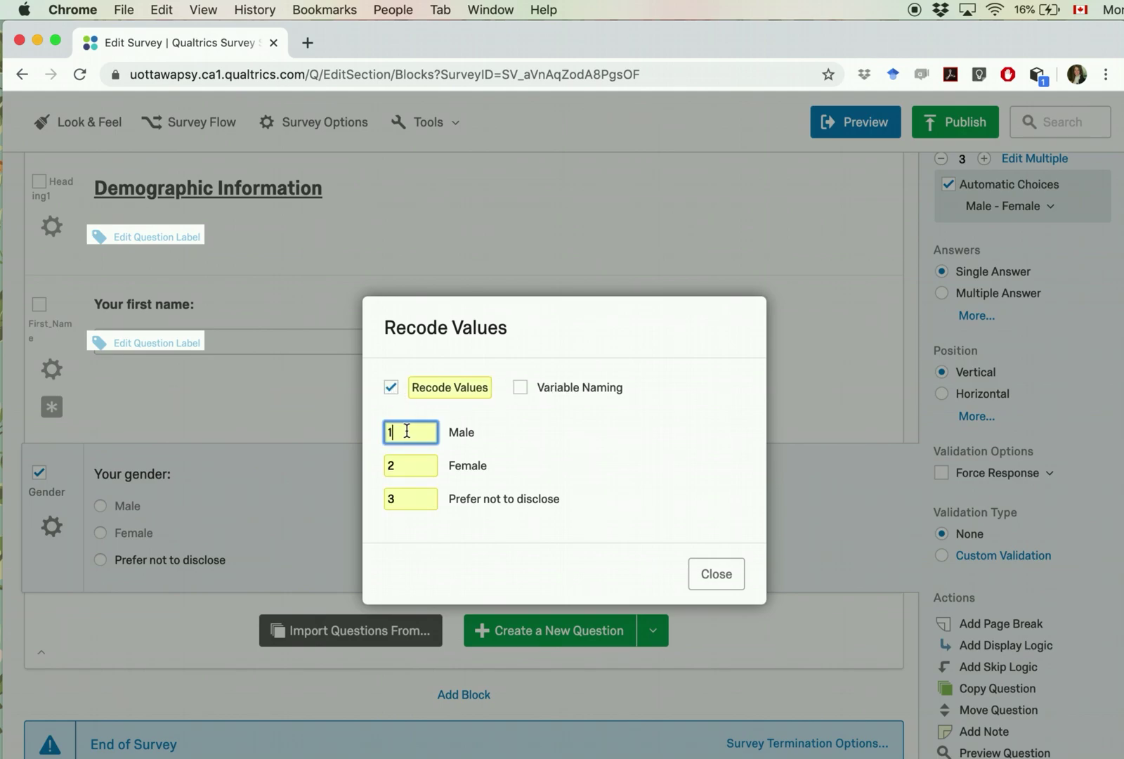
key(Tab)
text(1)
key(Tab)
text(2)
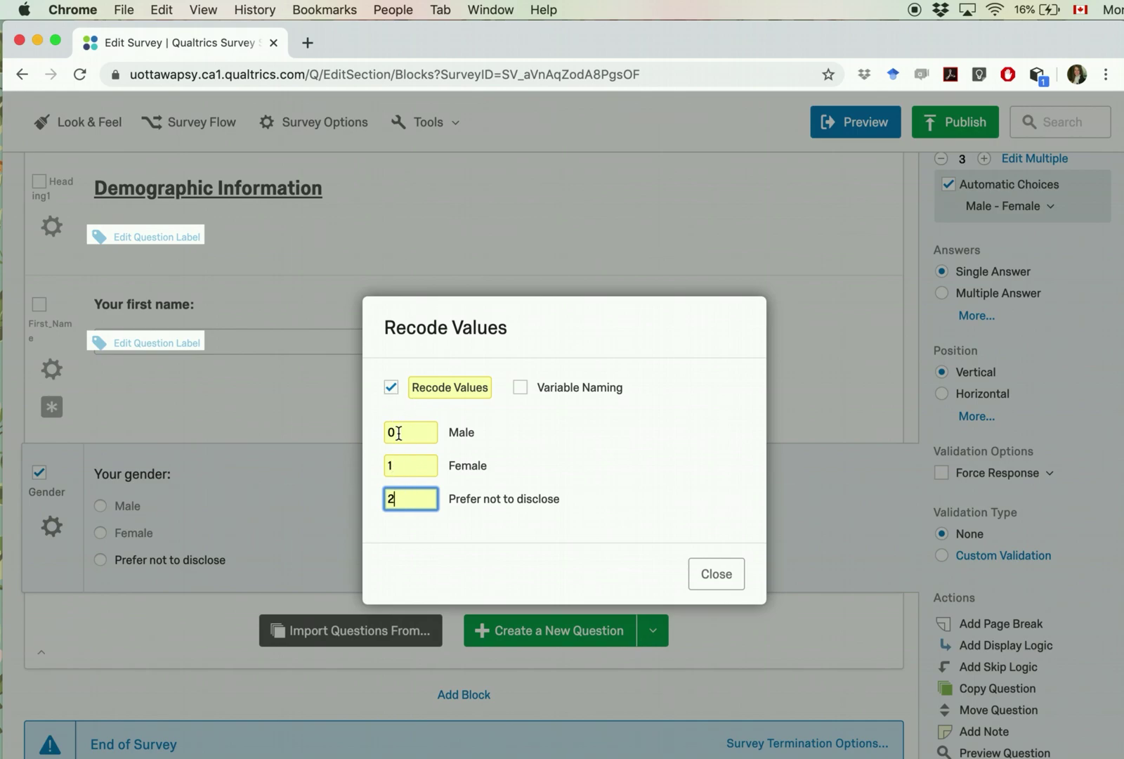
click(716, 575)
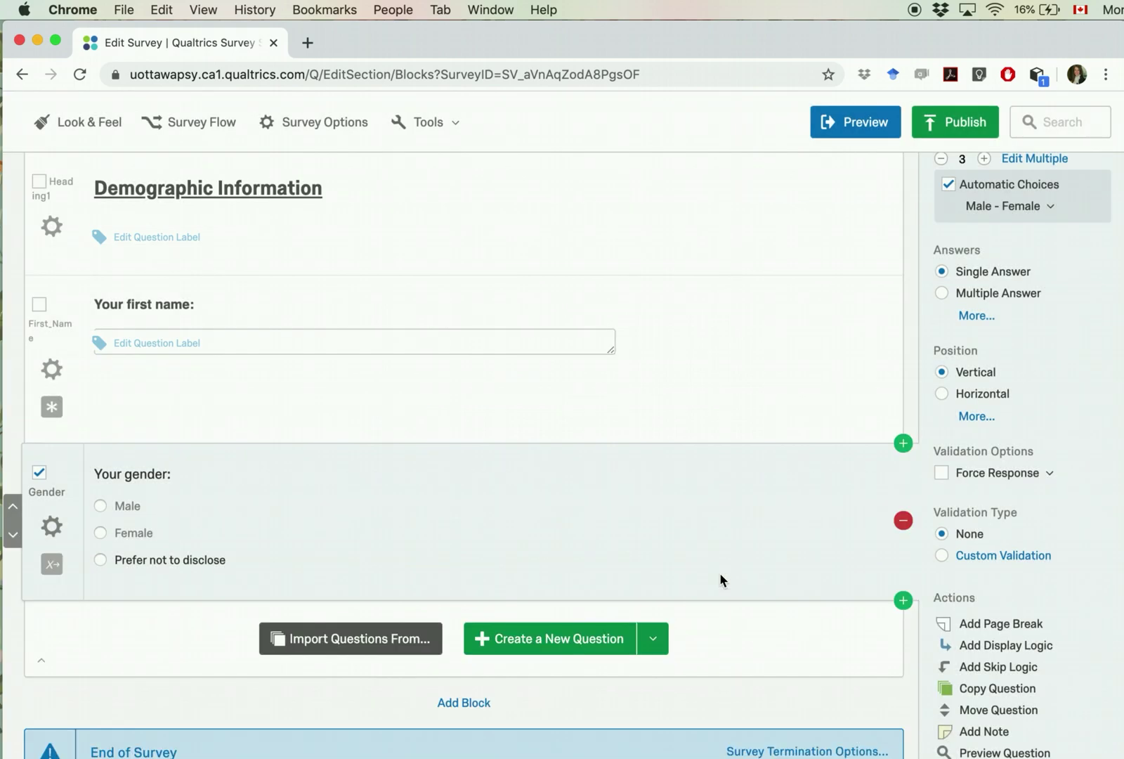
Step: Add a 'Your birthday:' question below Gender and make it a text entry question
key(super+Tab)
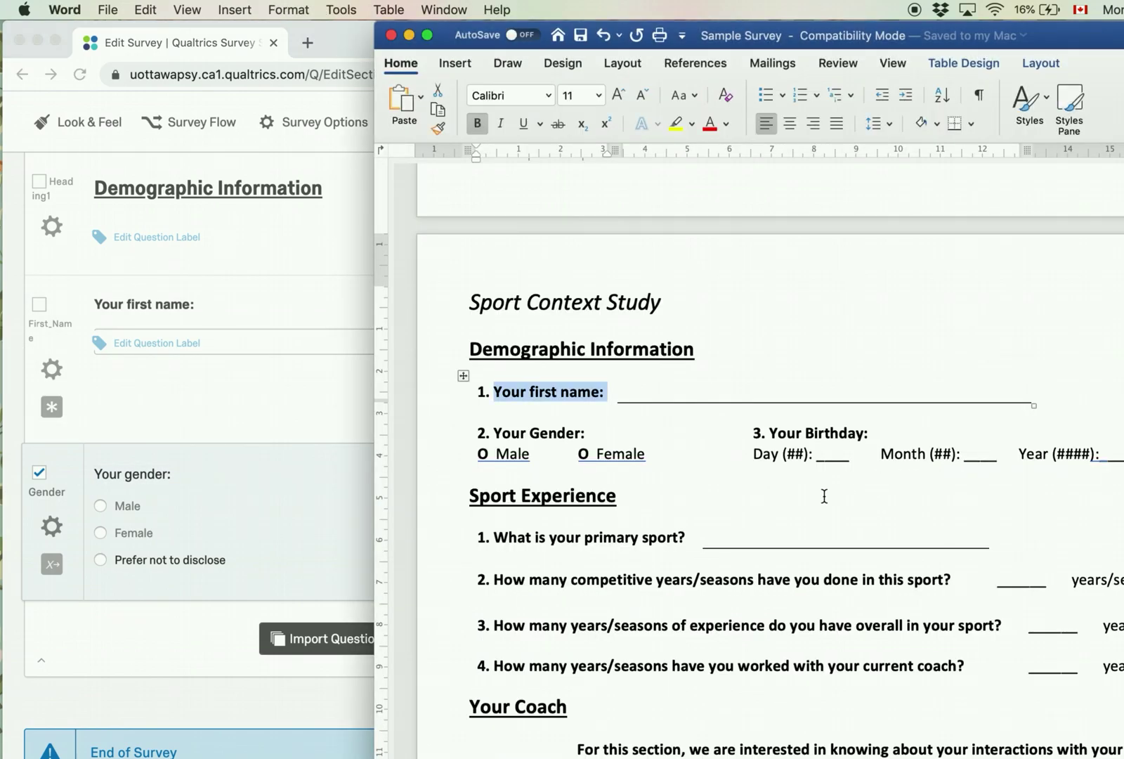
scroll(825, 496, down, 2)
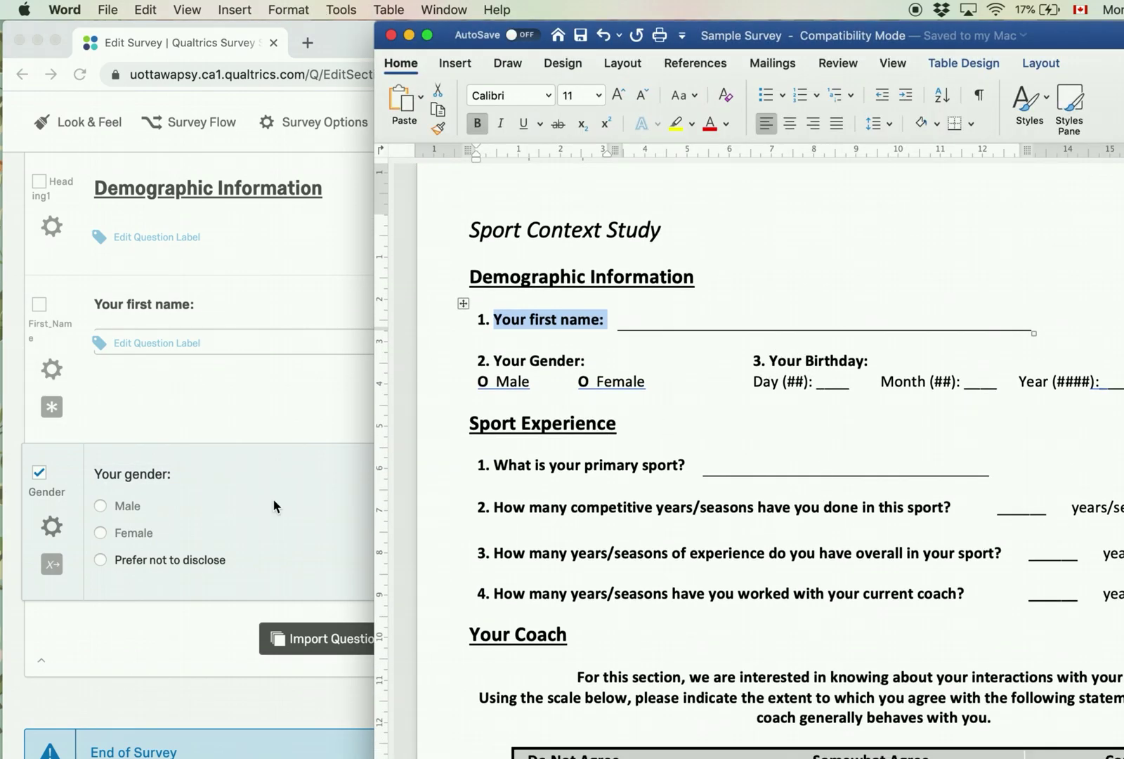
click(182, 657)
click(552, 638)
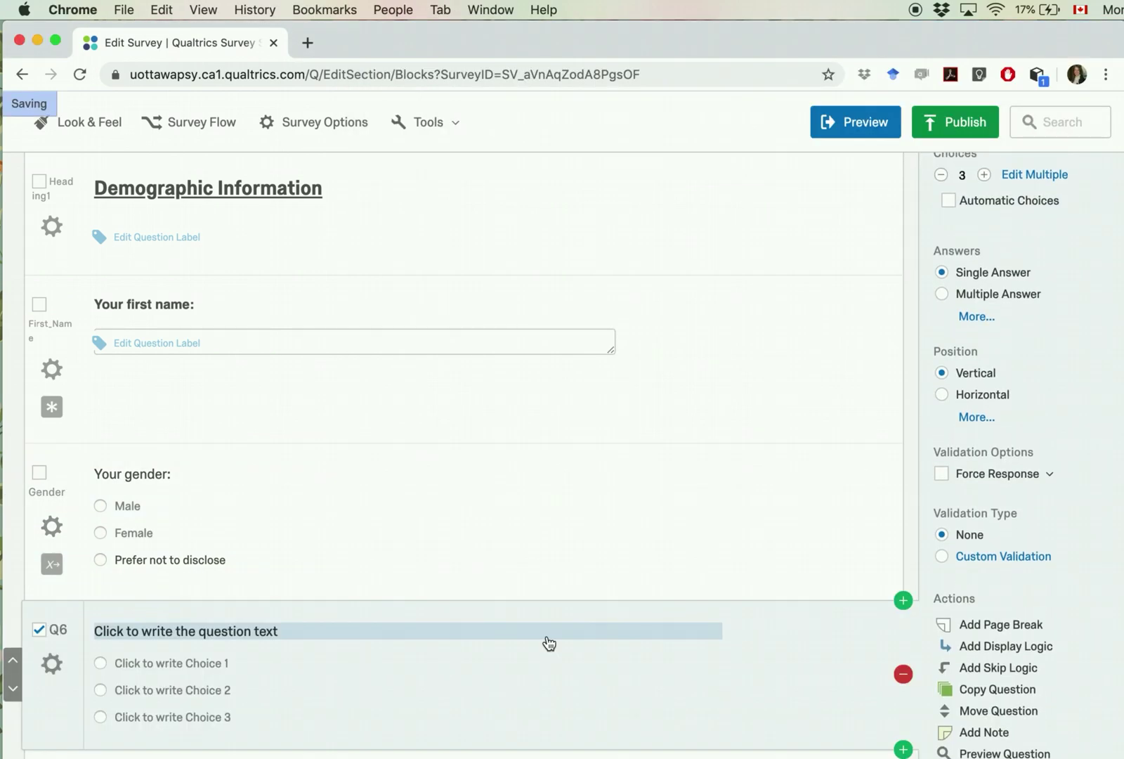
click(163, 634)
text(Your birthday)
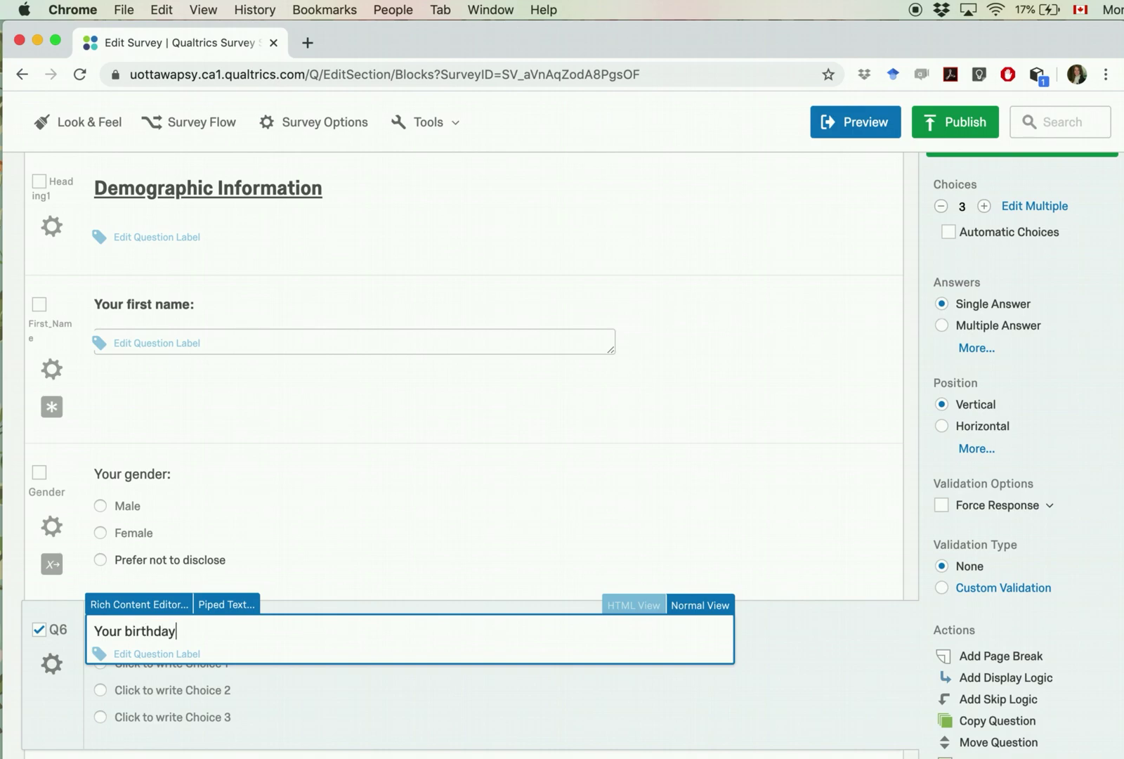
click(800, 680)
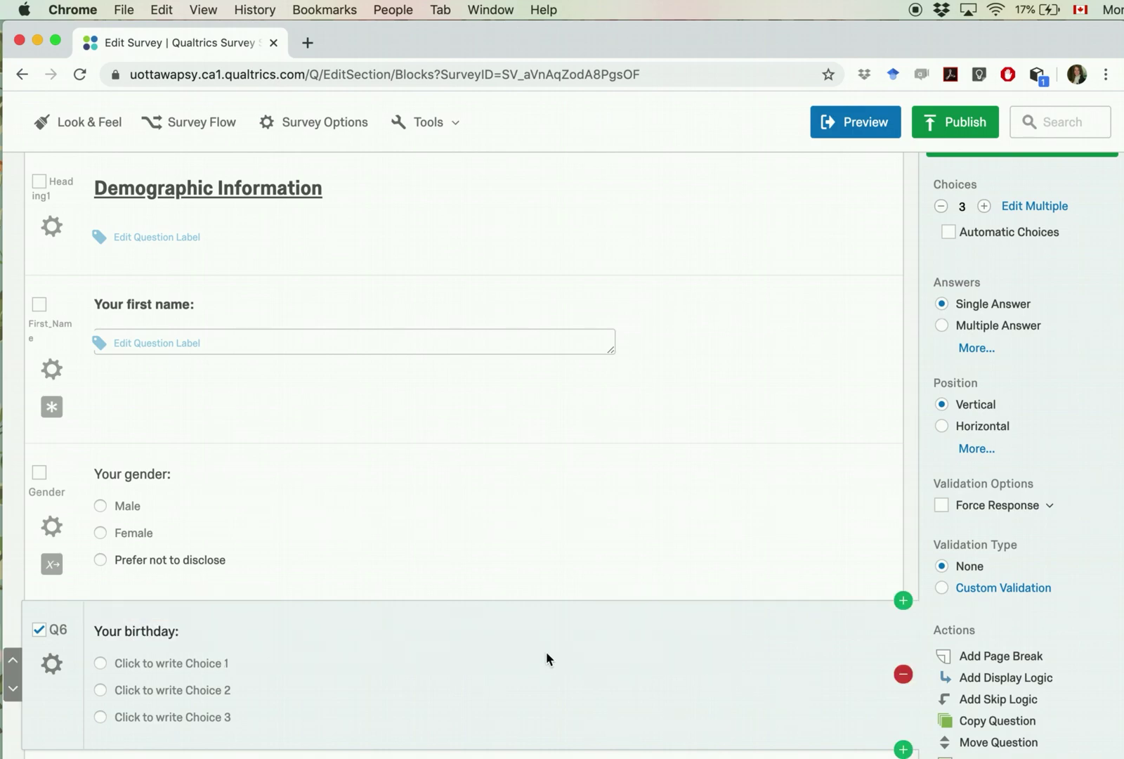
scroll(982, 412, up, 3)
click(1015, 285)
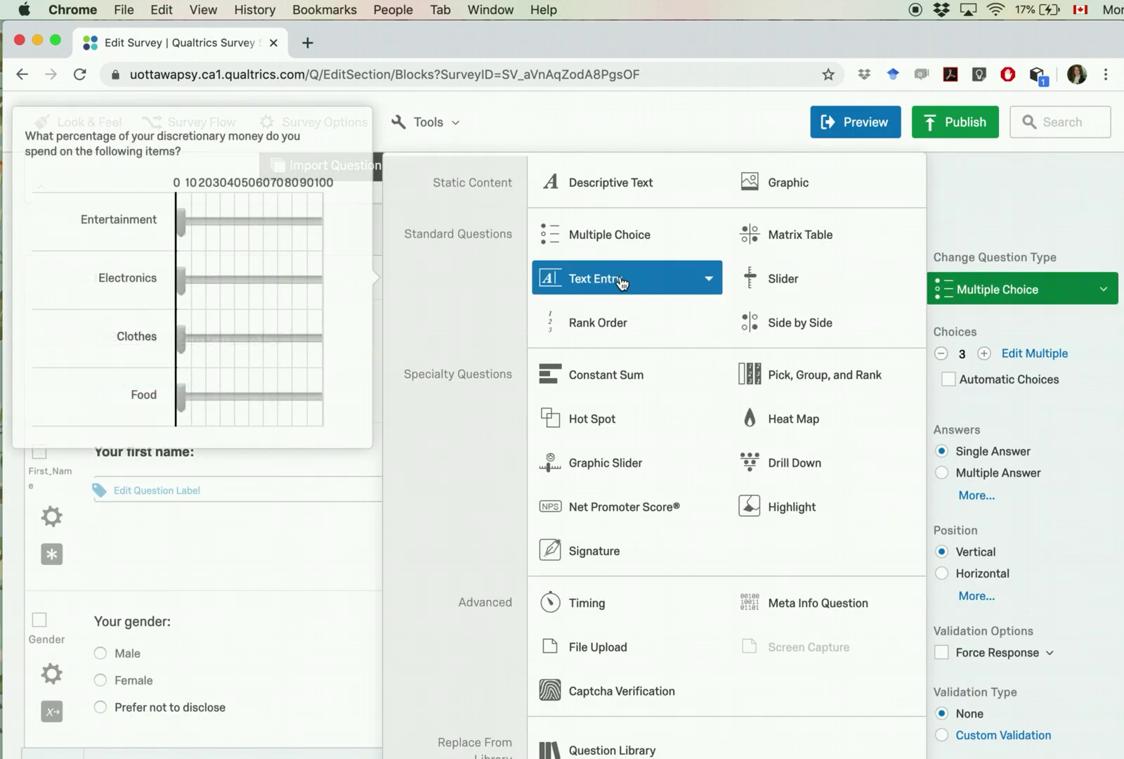
click(589, 279)
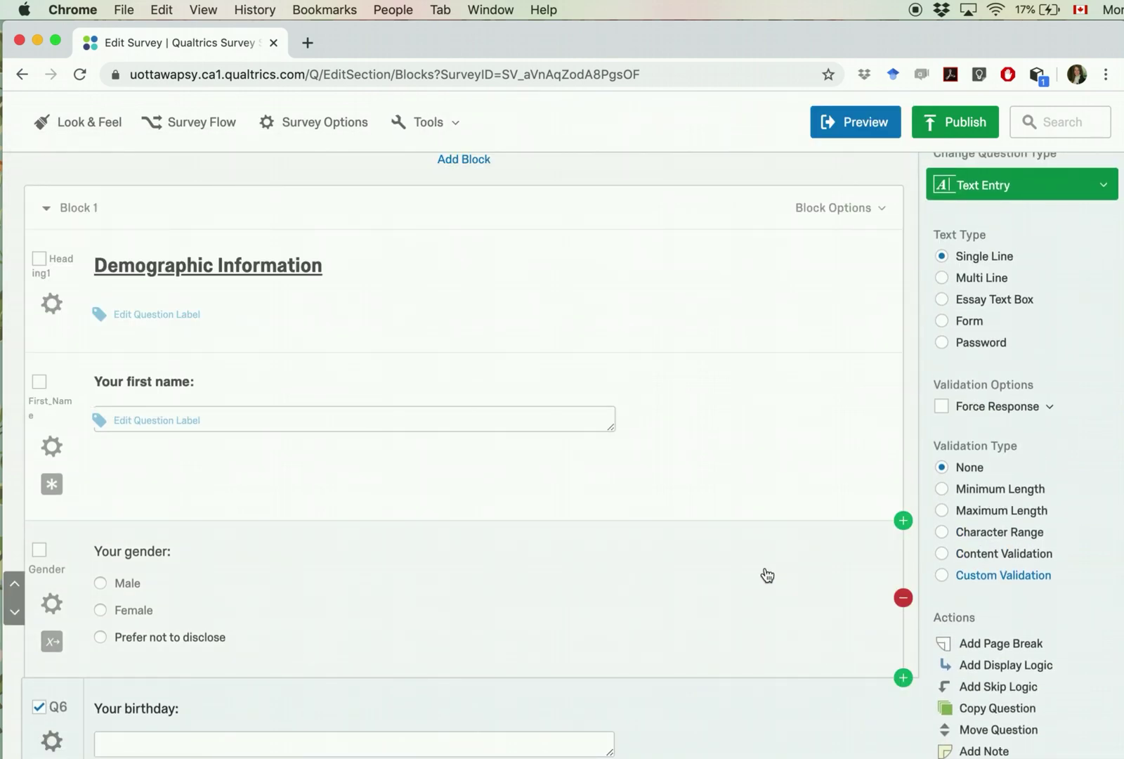
Step: Give the birthday answer Content Validation of Date in dd/mm/yyyy format
scroll(857, 652, down, 3)
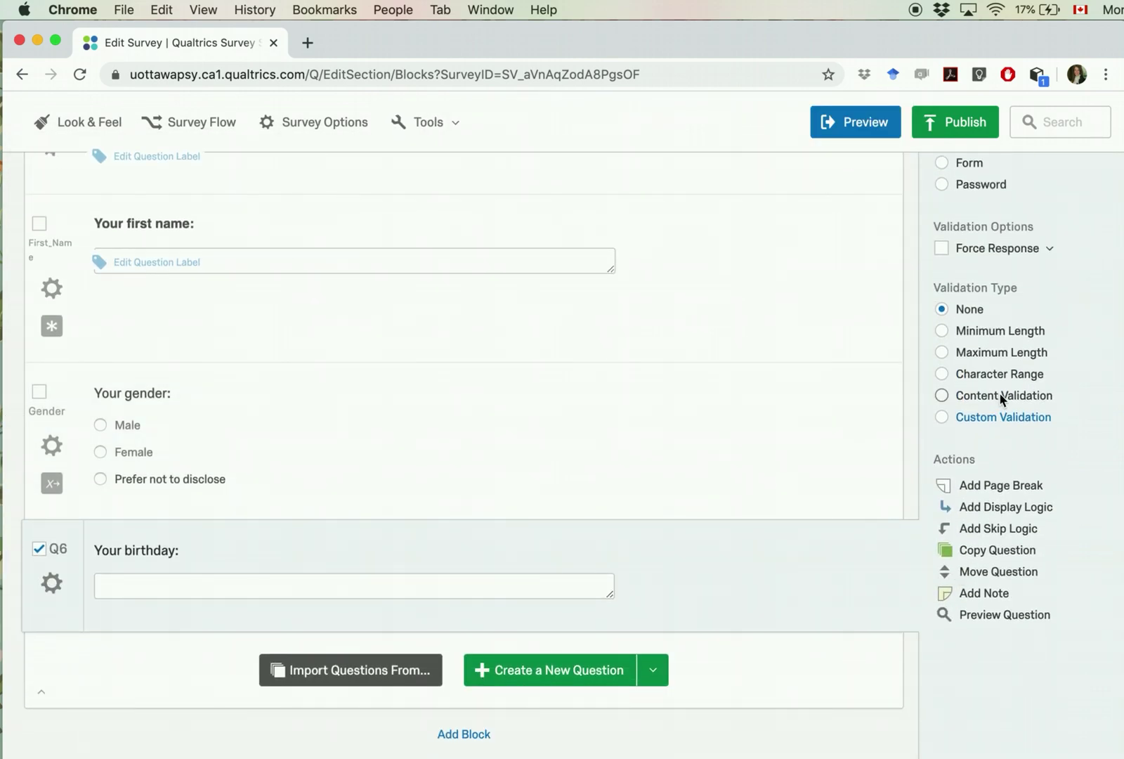
click(941, 396)
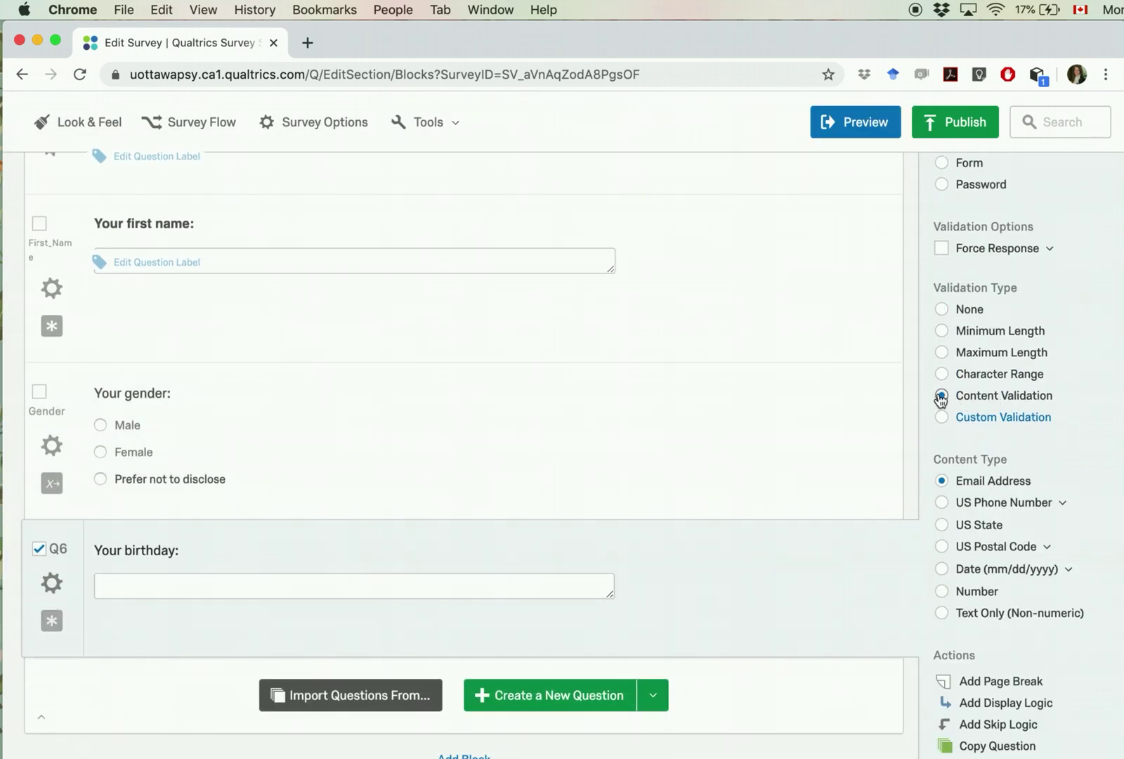
click(948, 576)
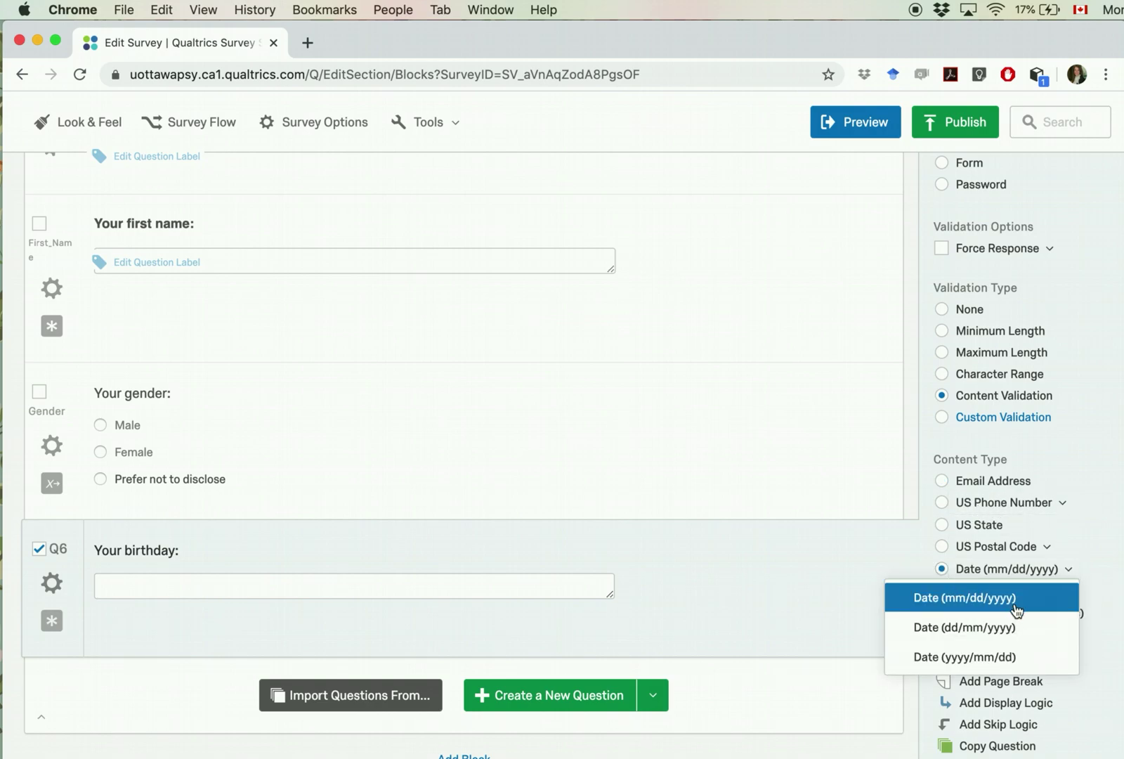
click(992, 628)
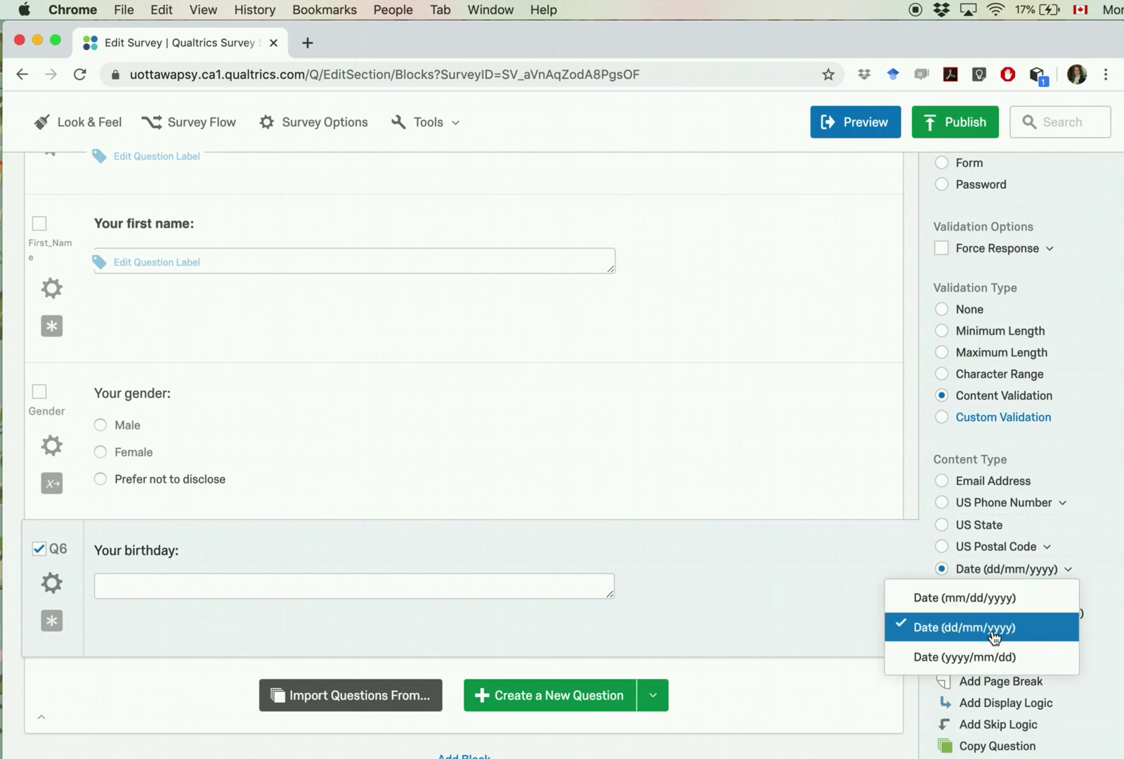
Step: Add '(dd/mm/yyyy)' to the birthday wording and test the answer box
scroll(721, 612, down, 2)
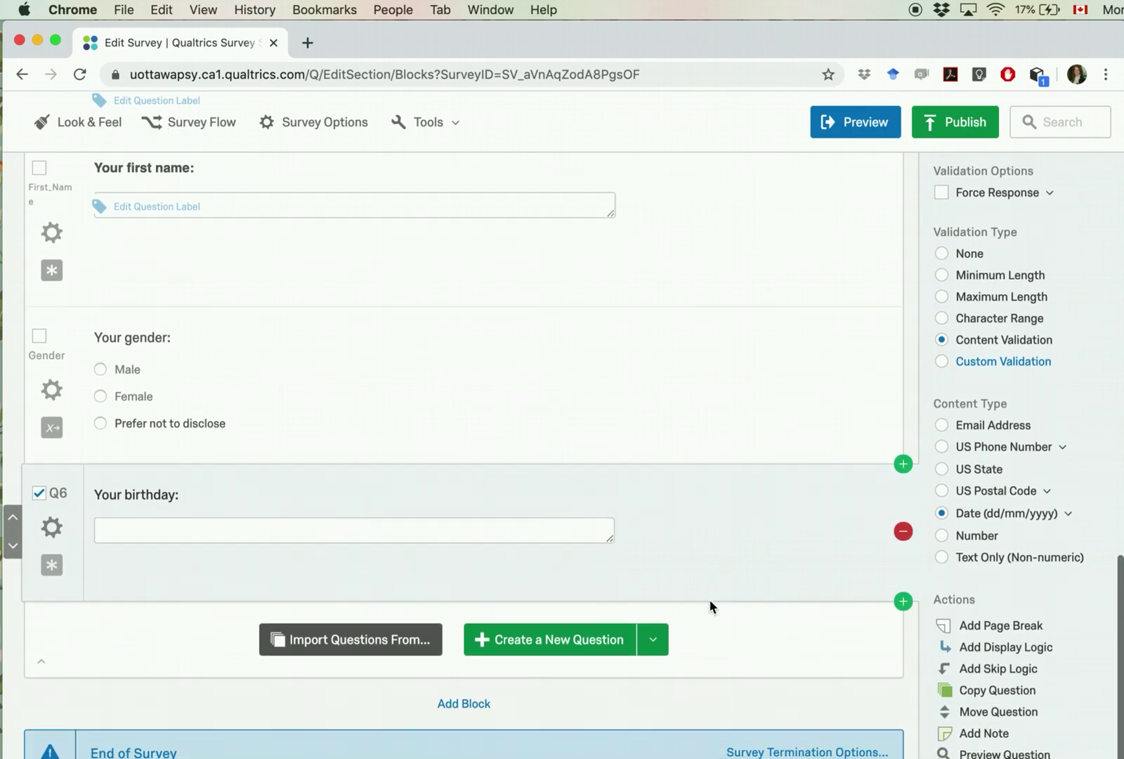
click(241, 526)
click(176, 494)
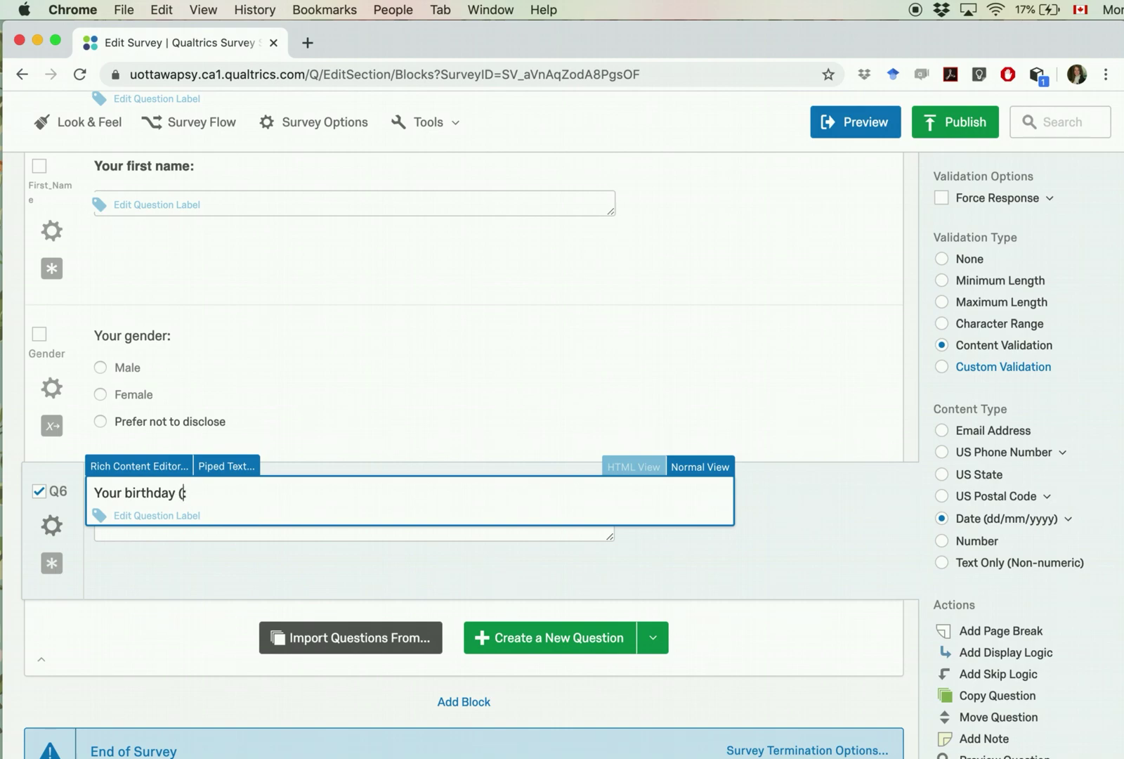
text((dd/mm/)
click(153, 558)
click(166, 526)
text(0s)
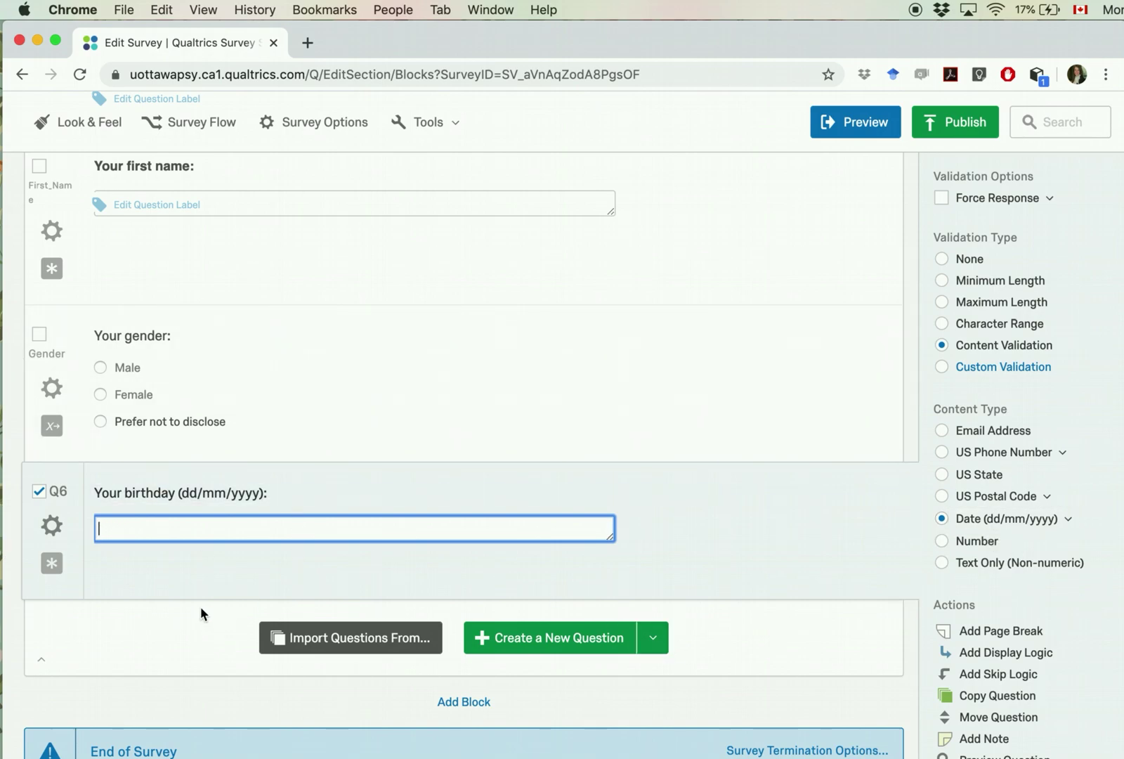
click(130, 559)
Step: Rename the birthday question's label to Birthday
click(57, 497)
text(D)
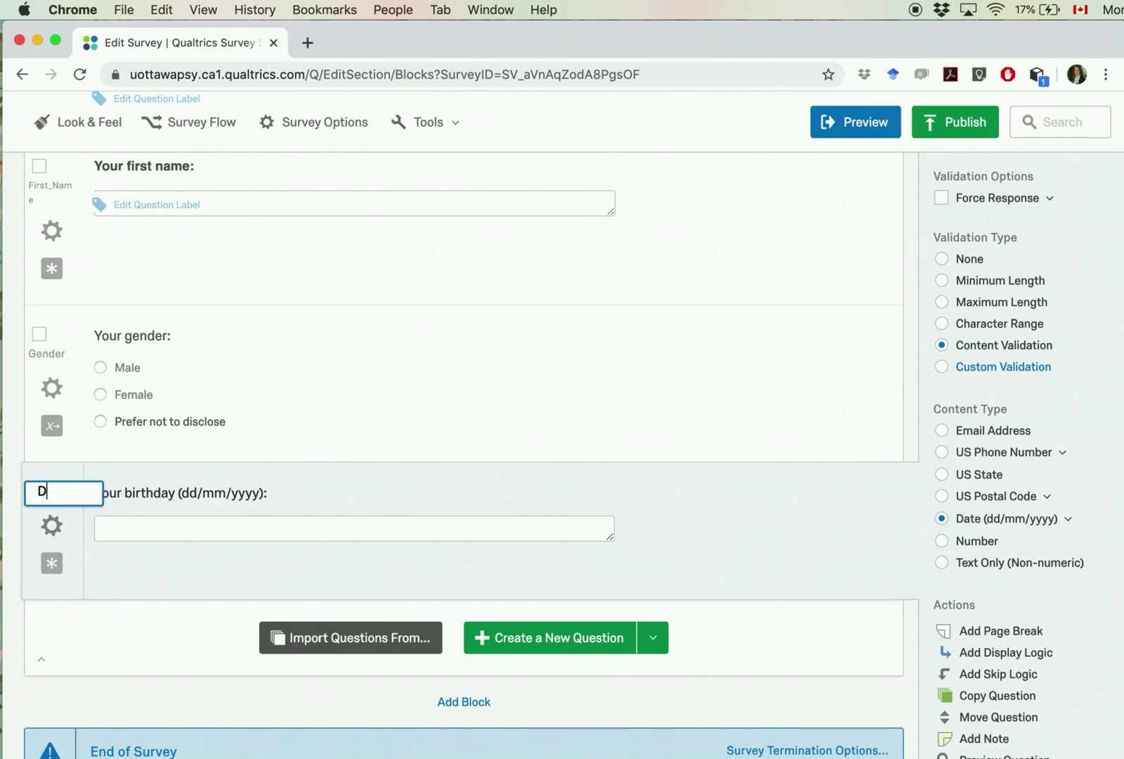
key(BackSpace)
text(Birthday)
key(Return)
scroll(211, 548, up, 4)
scroll(211, 548, down, 3)
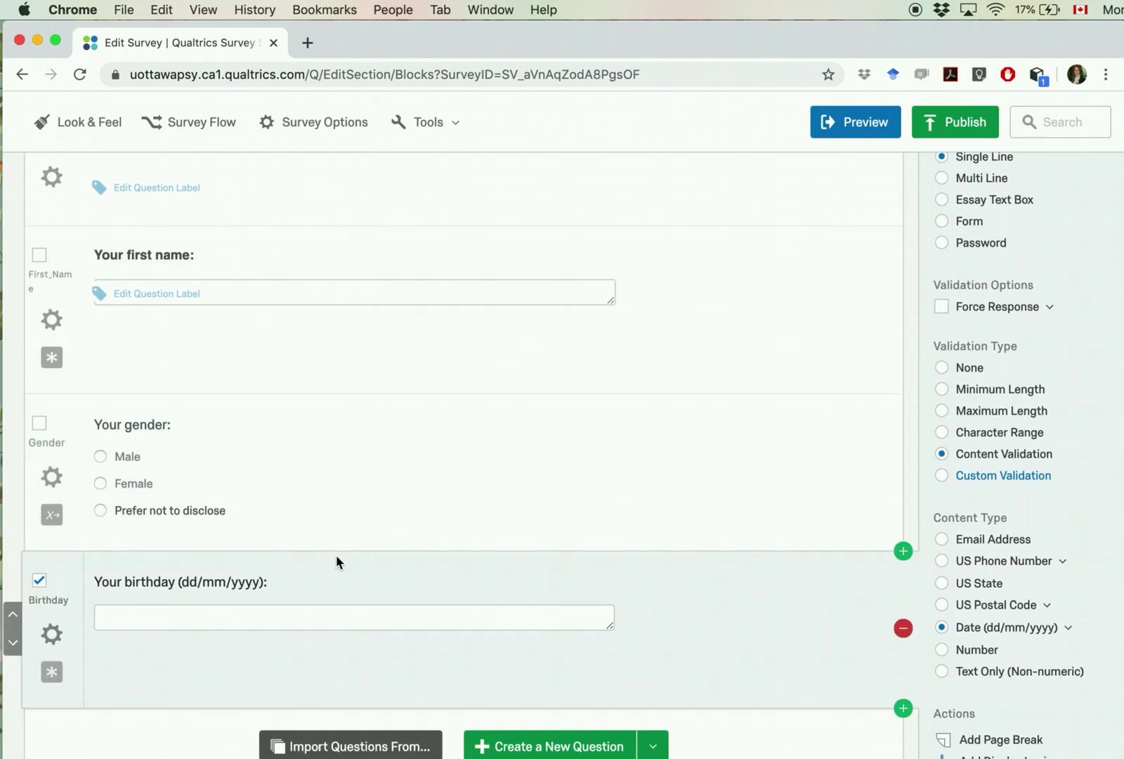
Step: Bring the Sample Survey document forward and review the primary sport and first name rows
click(1122, 539)
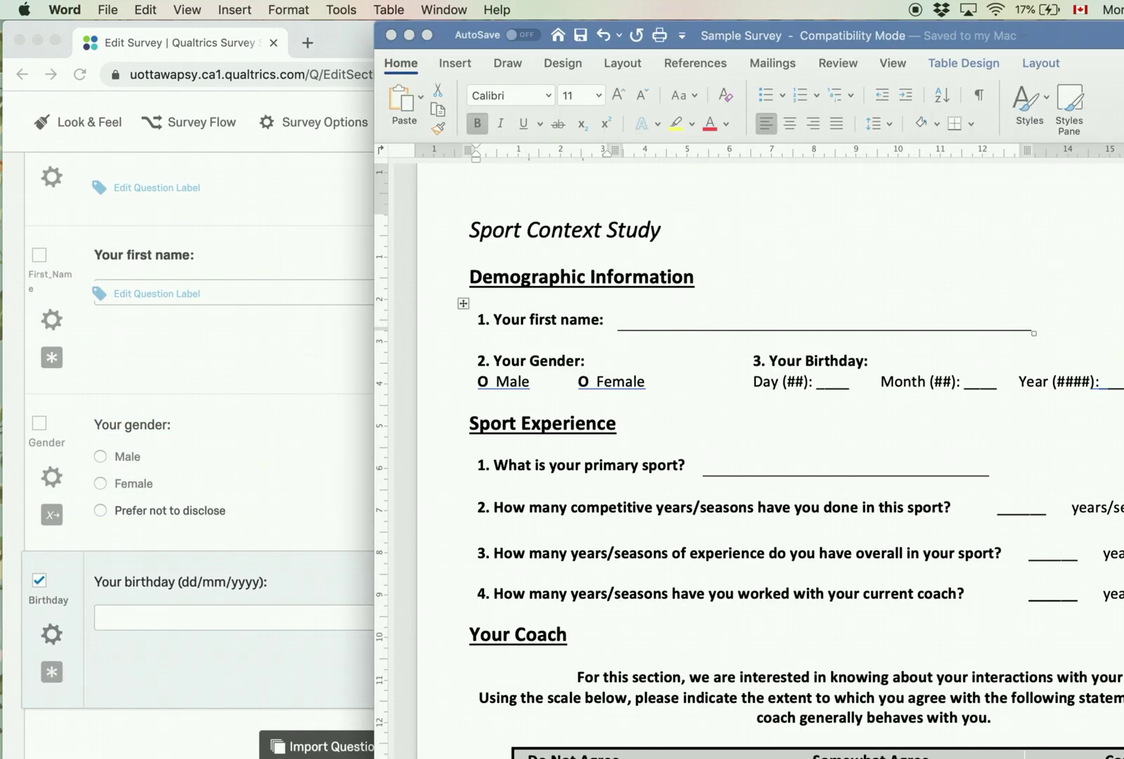
scroll(841, 528, down, 3)
scroll(841, 527, down, 1)
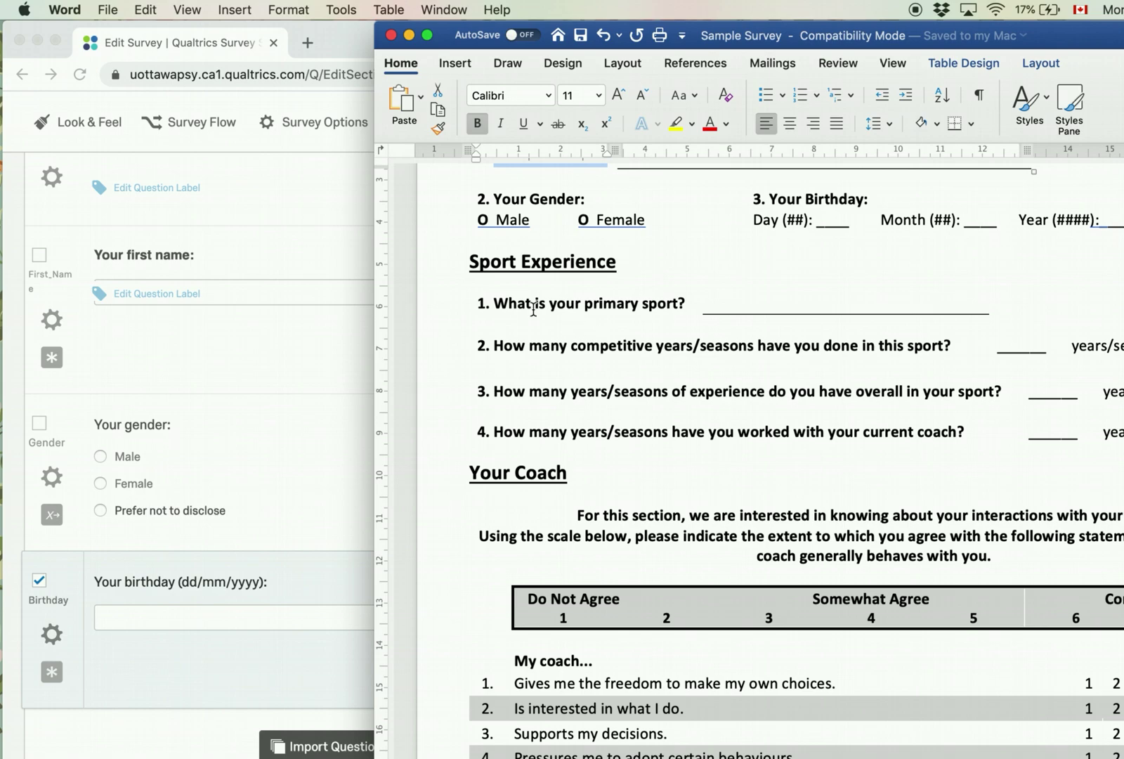
scroll(602, 290, up, 1)
click(583, 334)
click(549, 348)
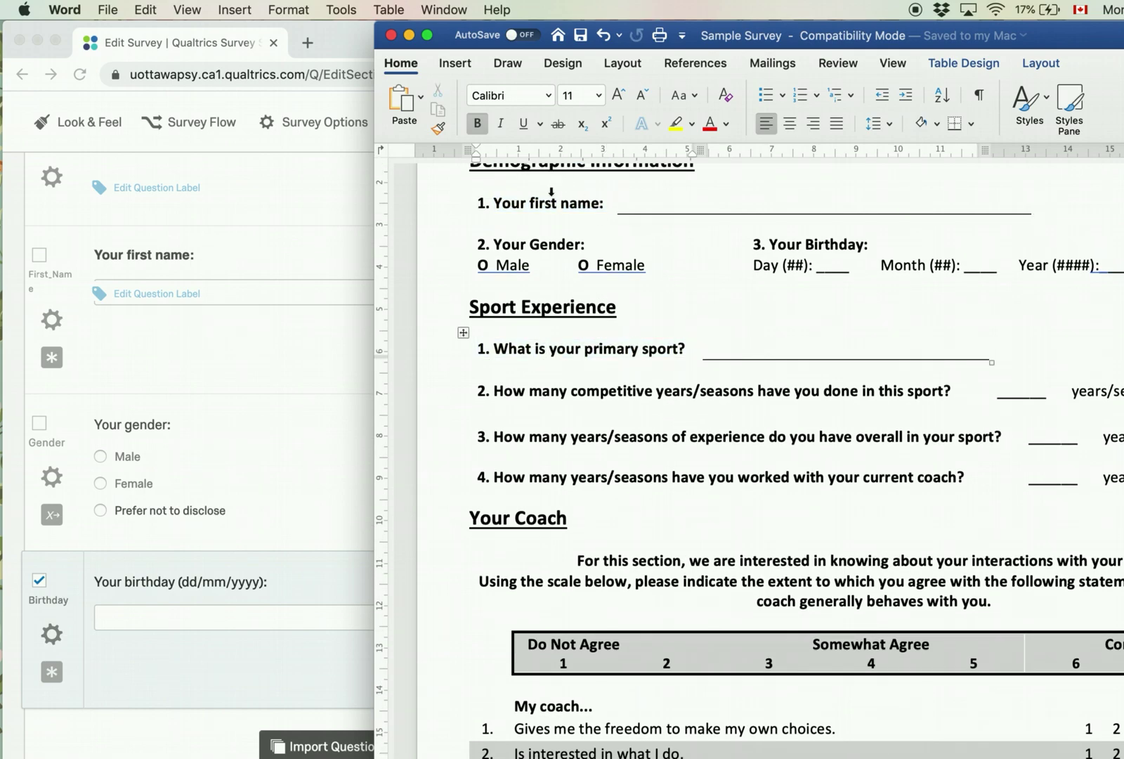
drag(551, 202, 650, 214)
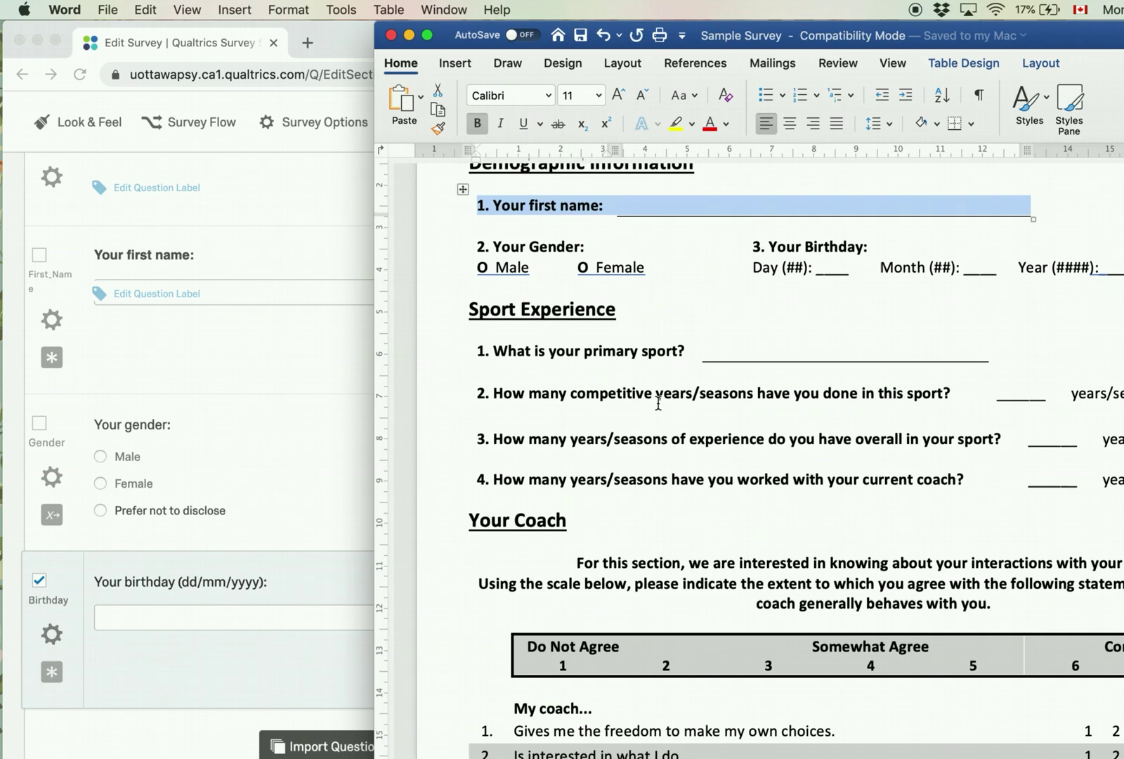
scroll(605, 394, right, 1)
click(558, 404)
Step: Review the competitive years and overall experience rows down to the Your Coach table
scroll(597, 402, down, 1)
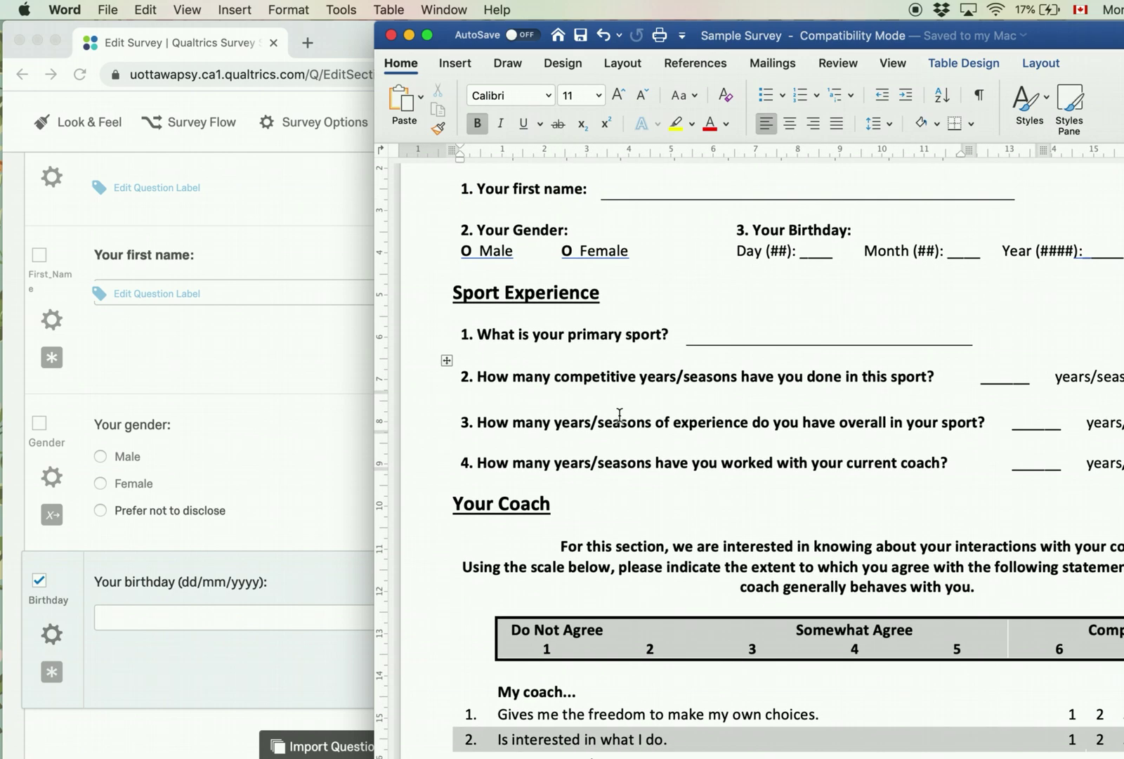
drag(547, 364, 987, 372)
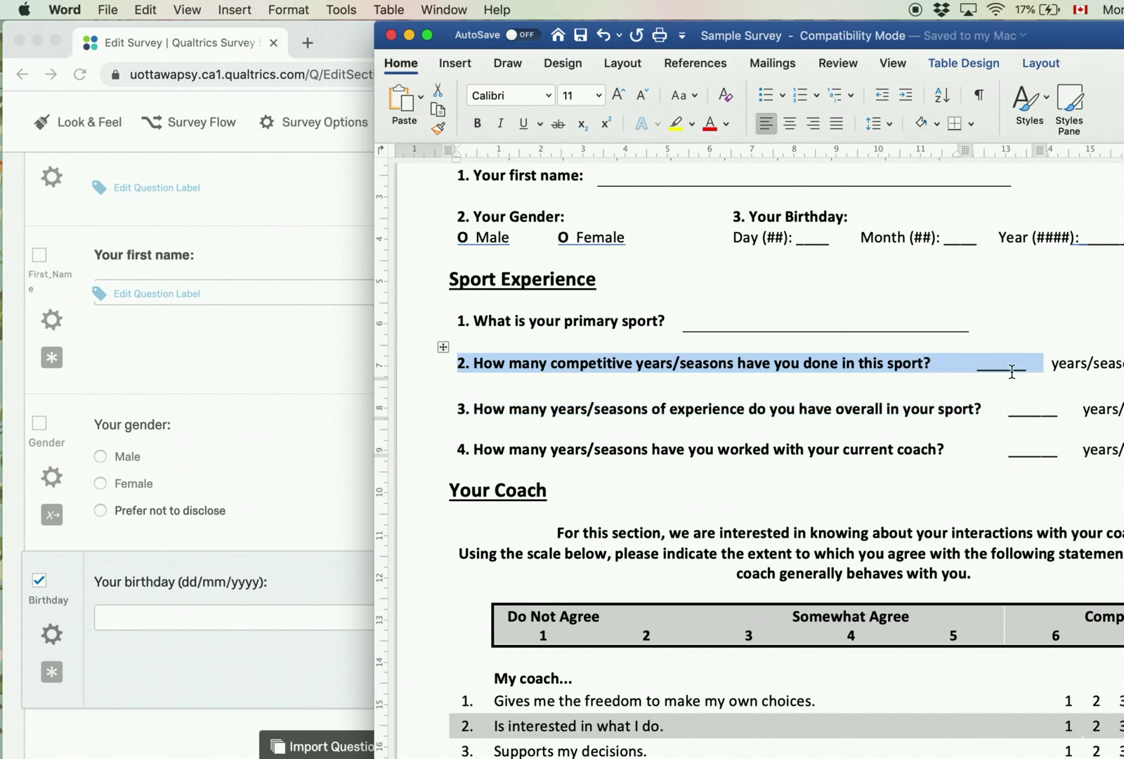
click(850, 416)
drag(720, 401, 1038, 408)
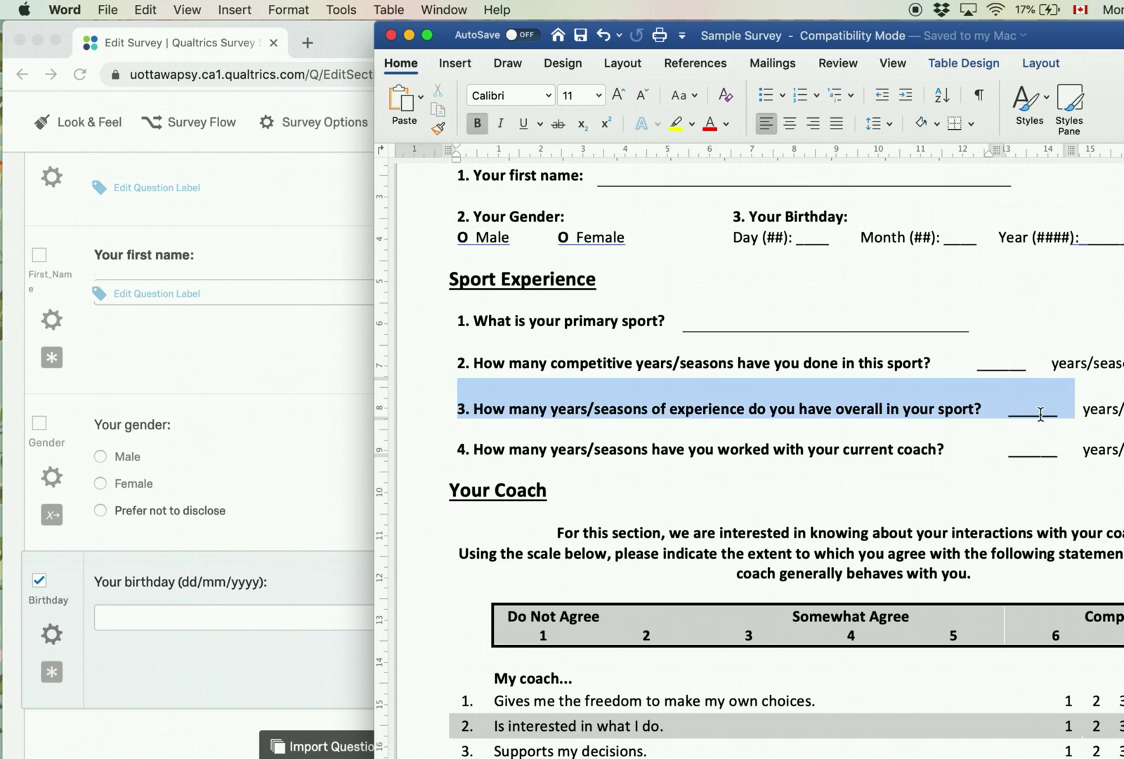
click(796, 470)
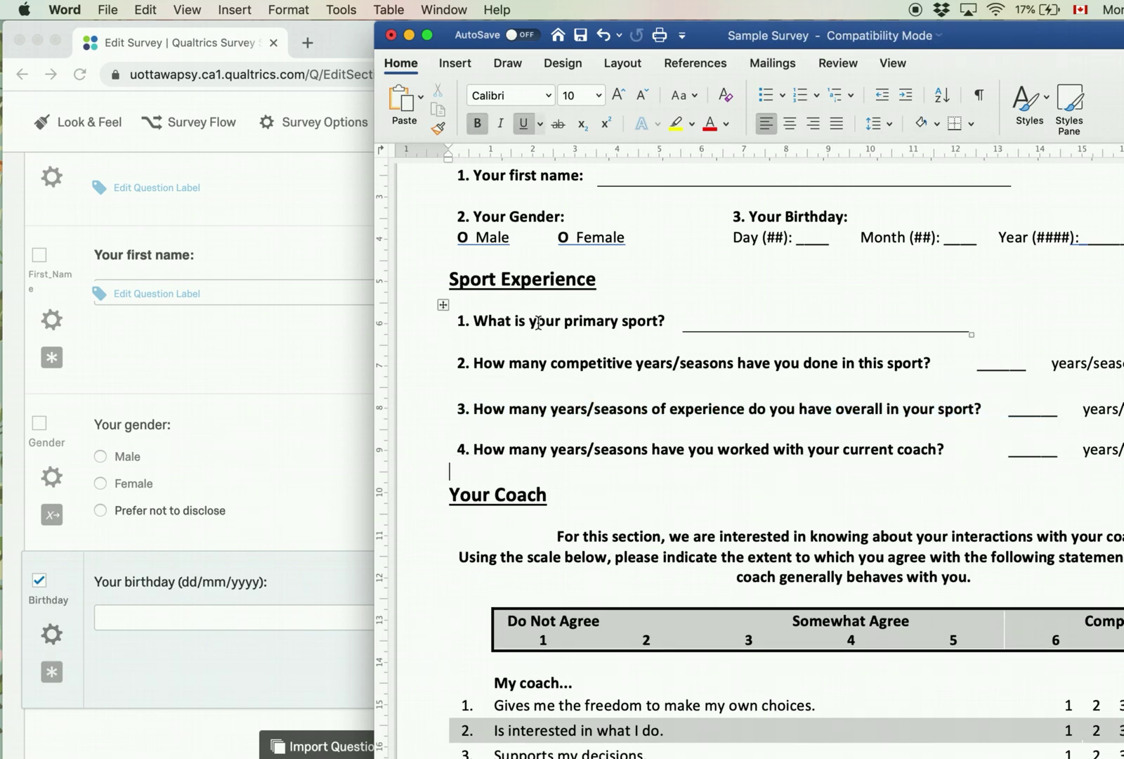
scroll(812, 442, down, 10)
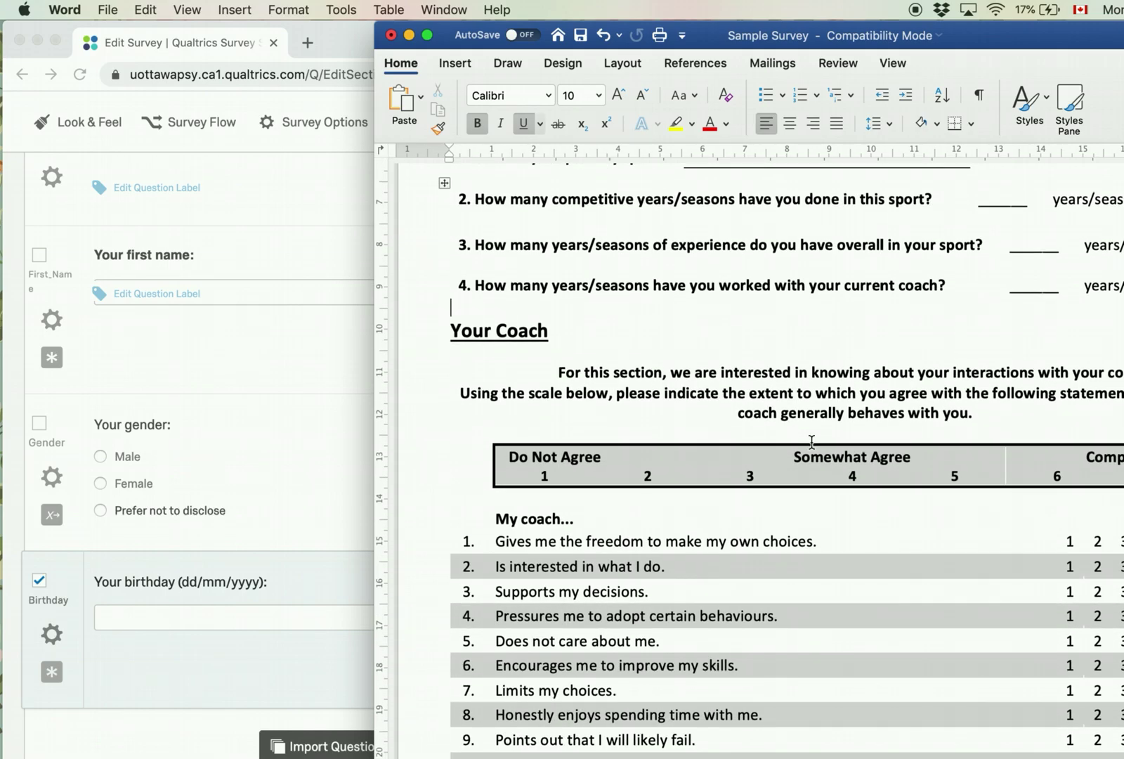
scroll(811, 441, up, 2)
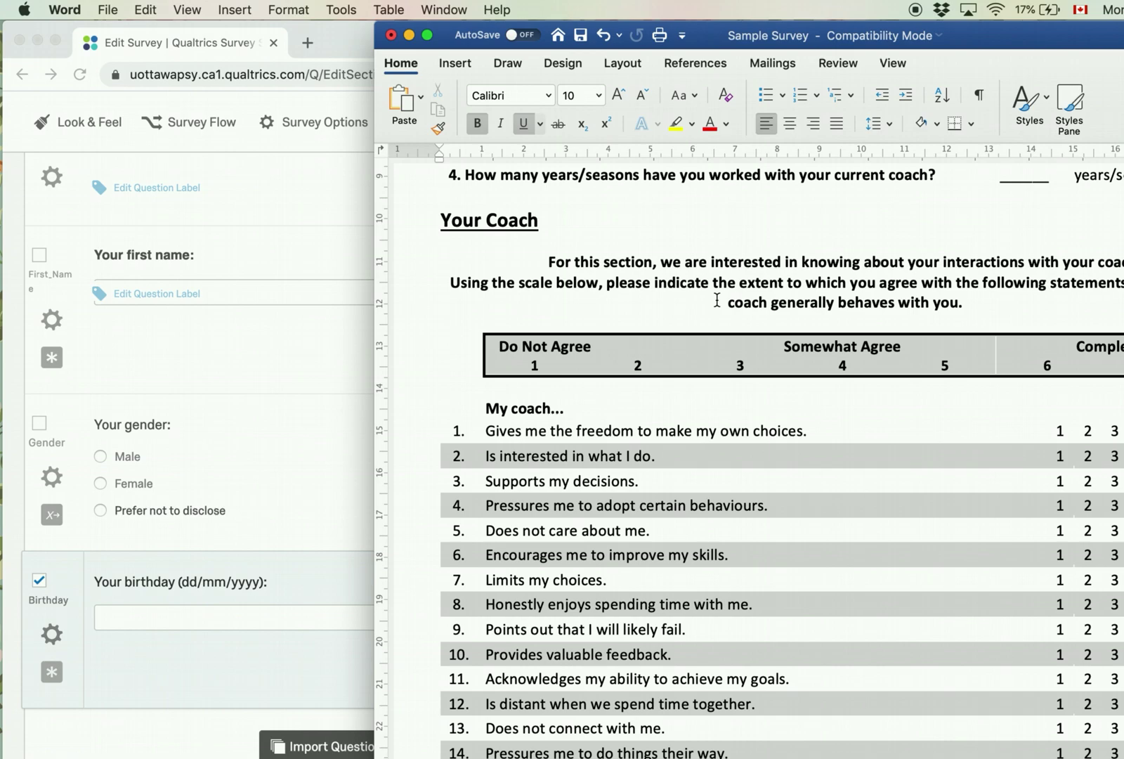
scroll(175, 691, down, 1)
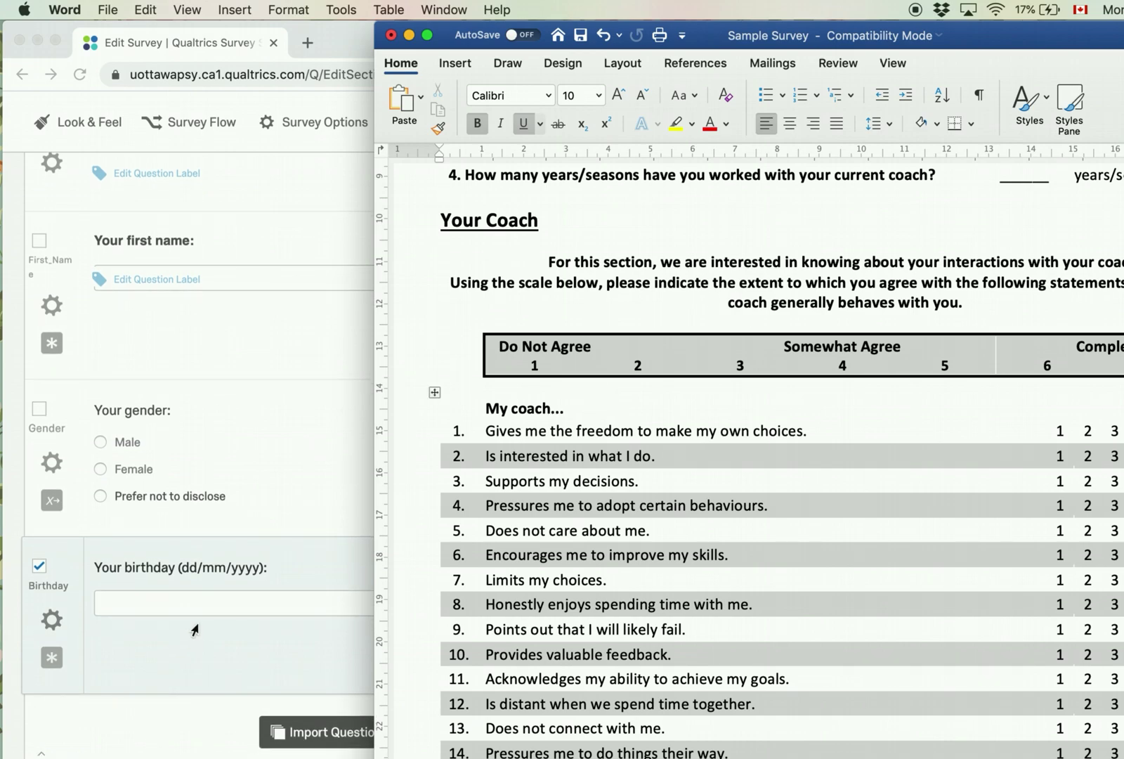
Step: Add a question below Birthday and change its type to Matrix Table
click(170, 643)
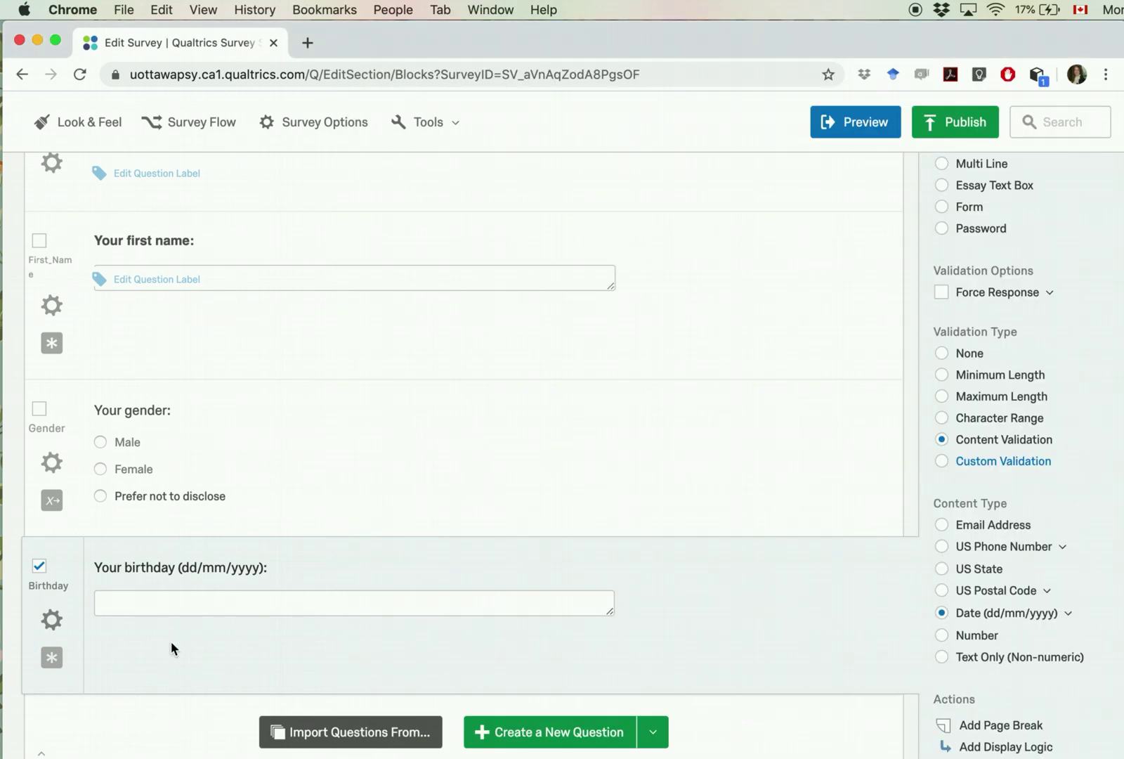
click(548, 733)
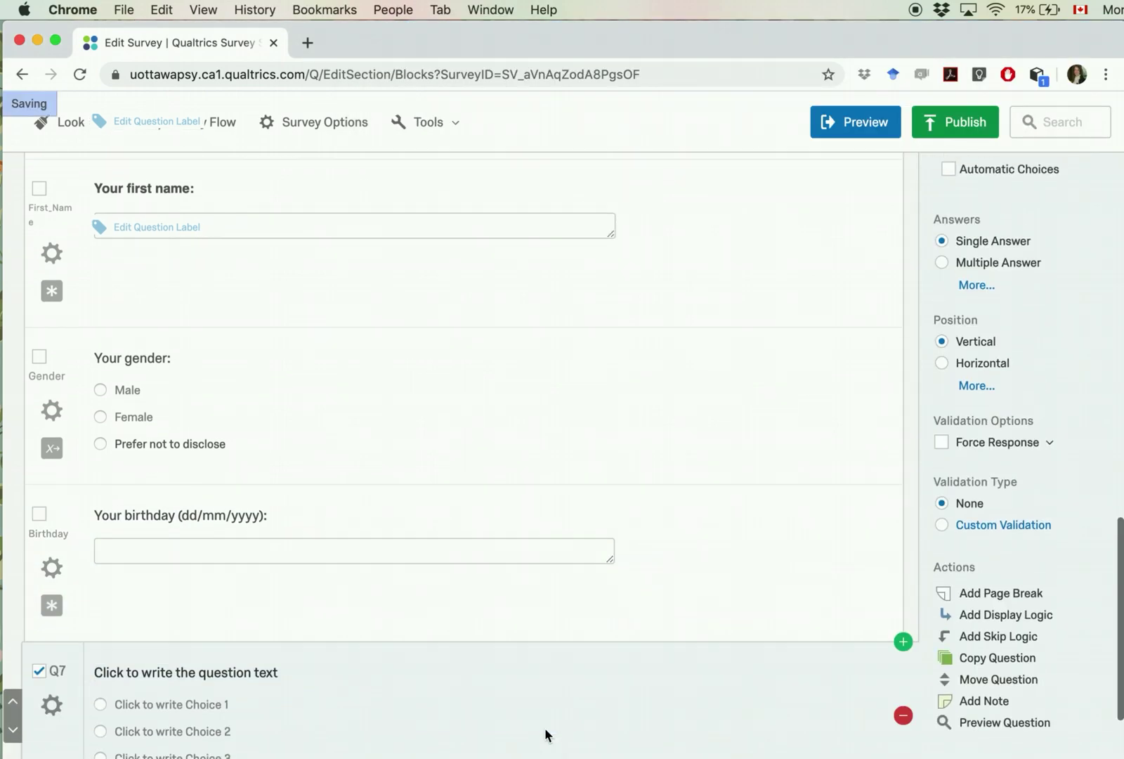
scroll(976, 478, up, 2)
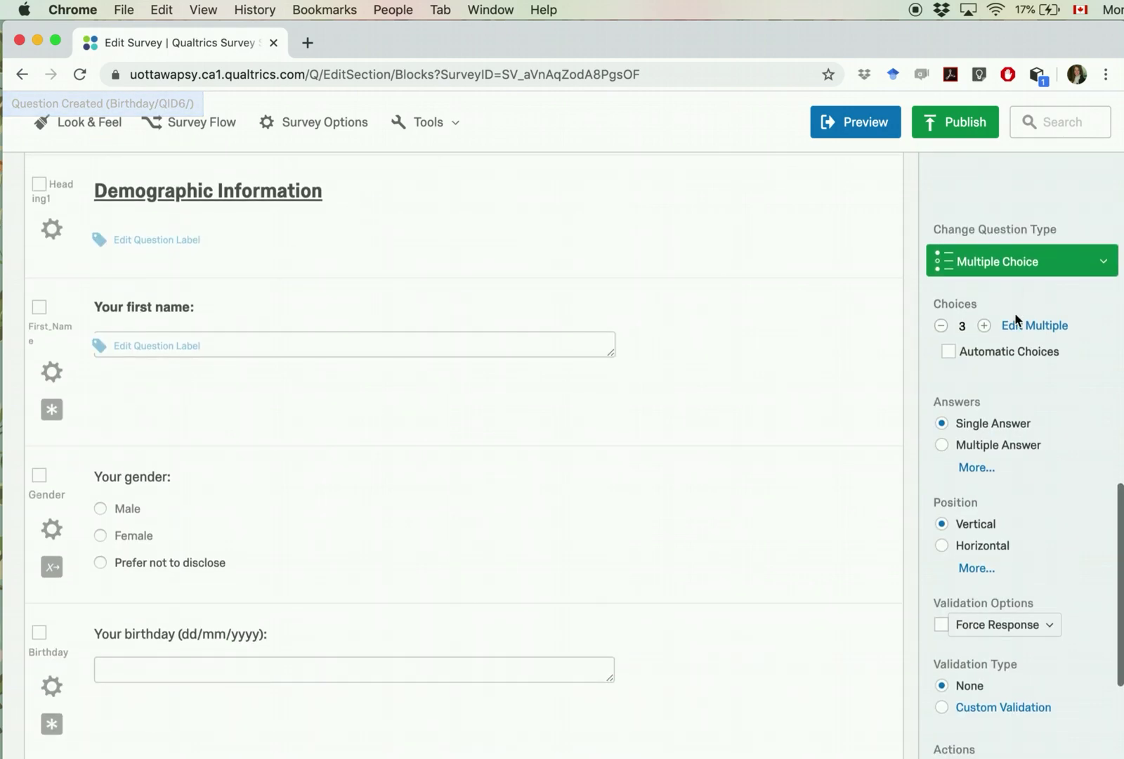
click(1029, 260)
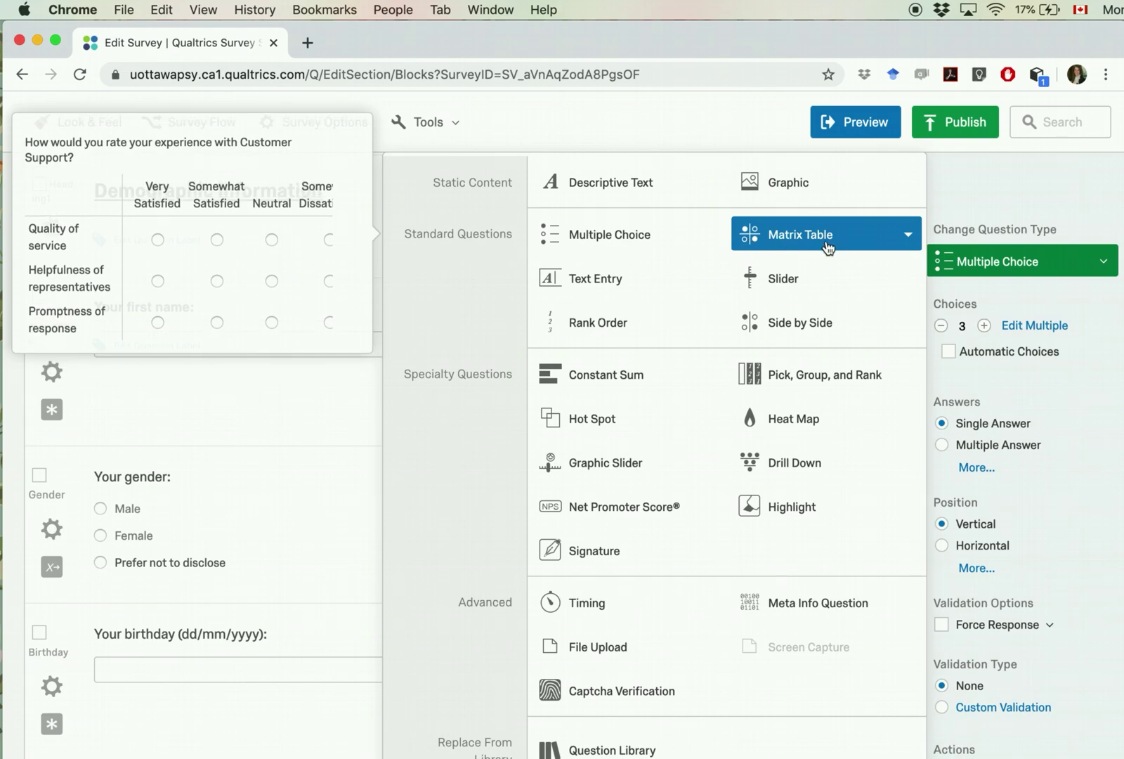
click(829, 246)
scroll(452, 633, down, 6)
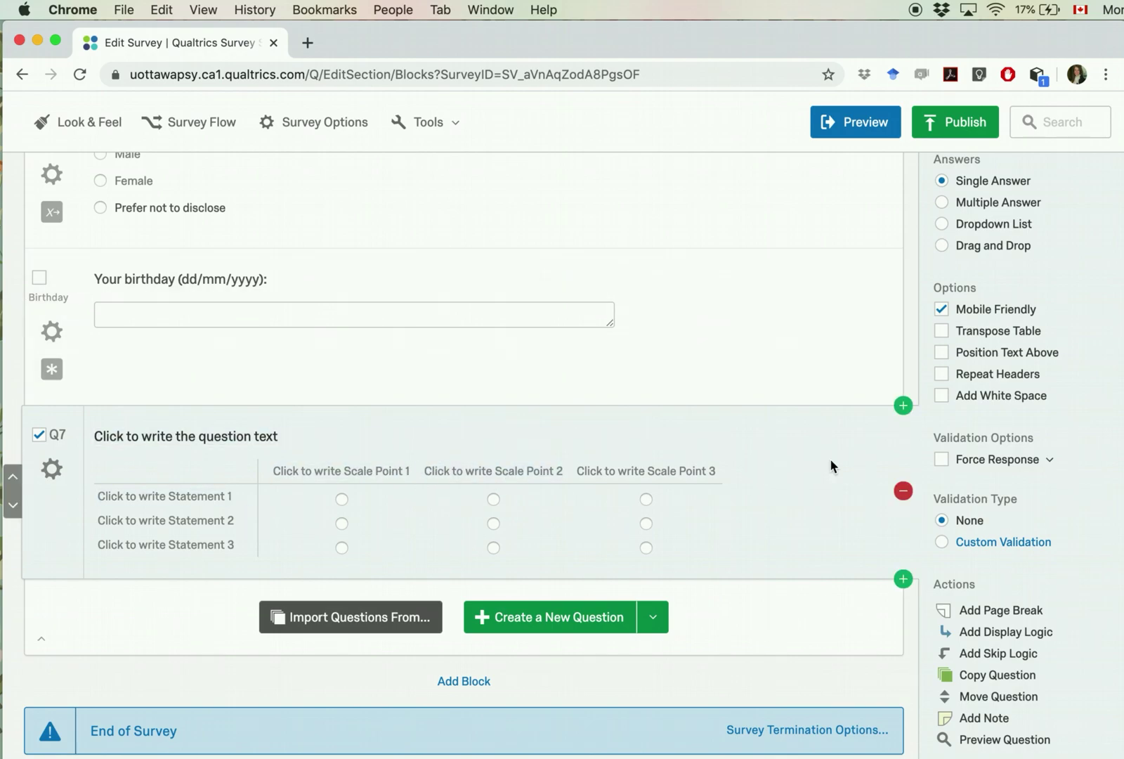
Step: Copy the Your Coach heading and introduction from Word into the matrix question's text
key(super+Tab)
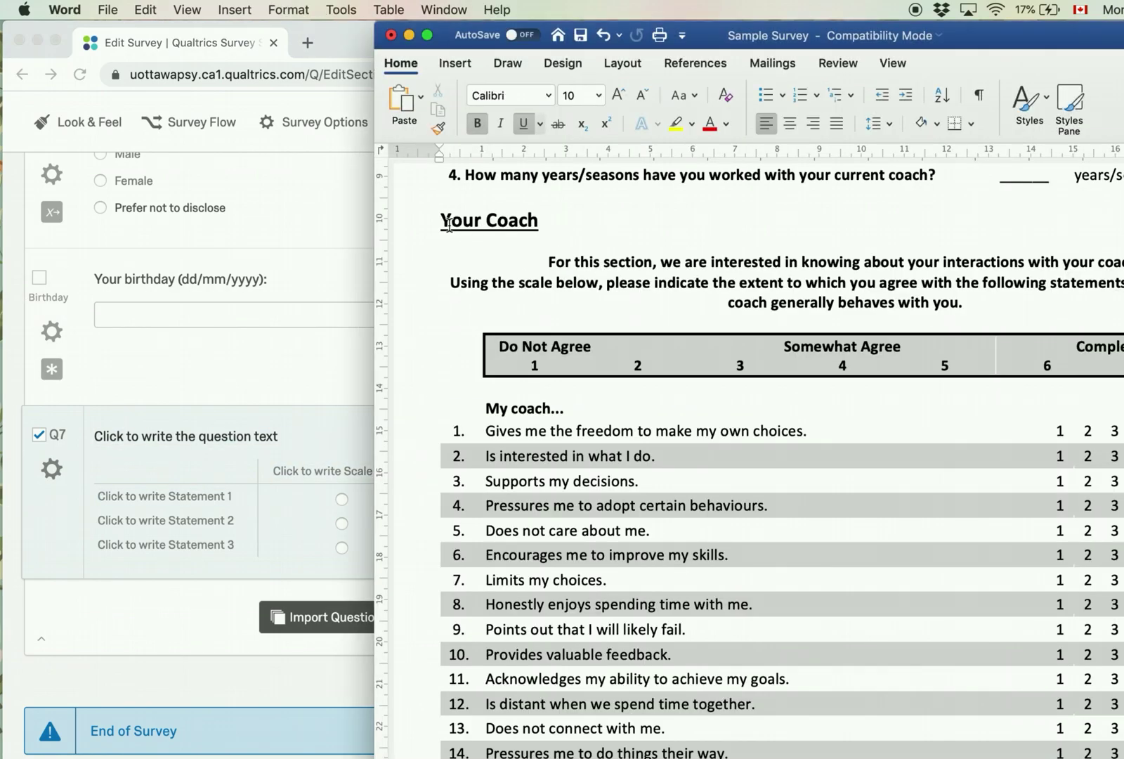
drag(443, 225, 987, 310)
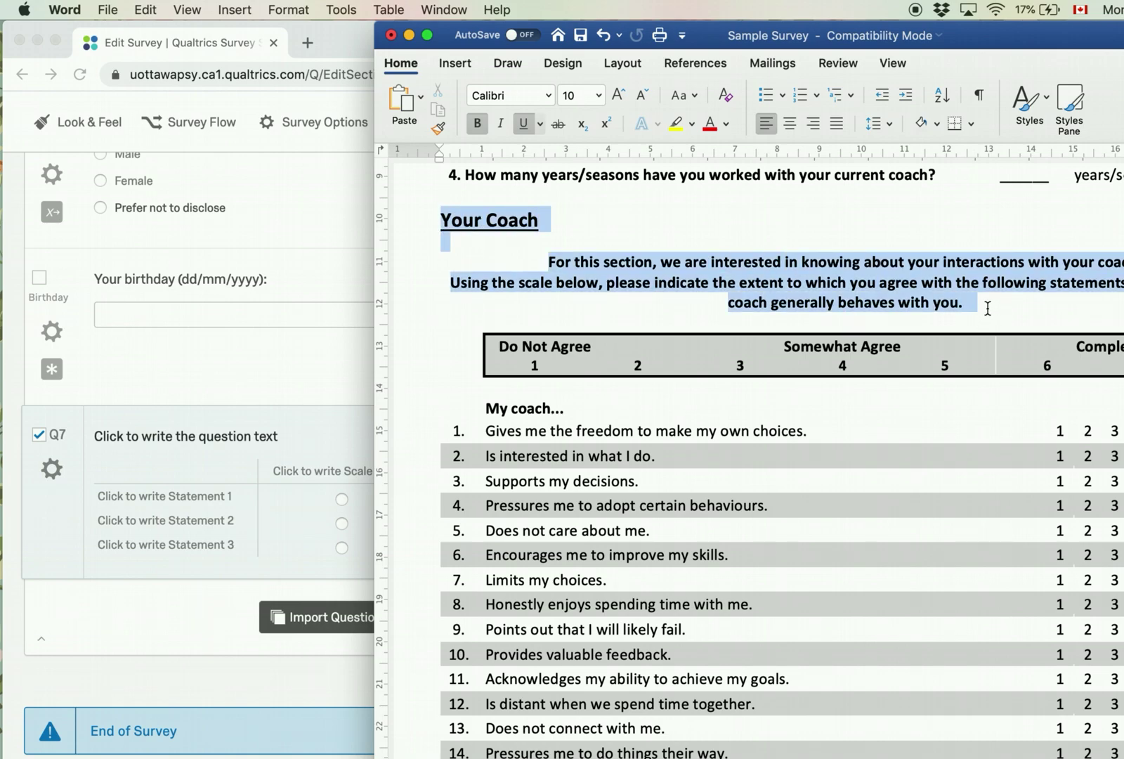
key(super+c)
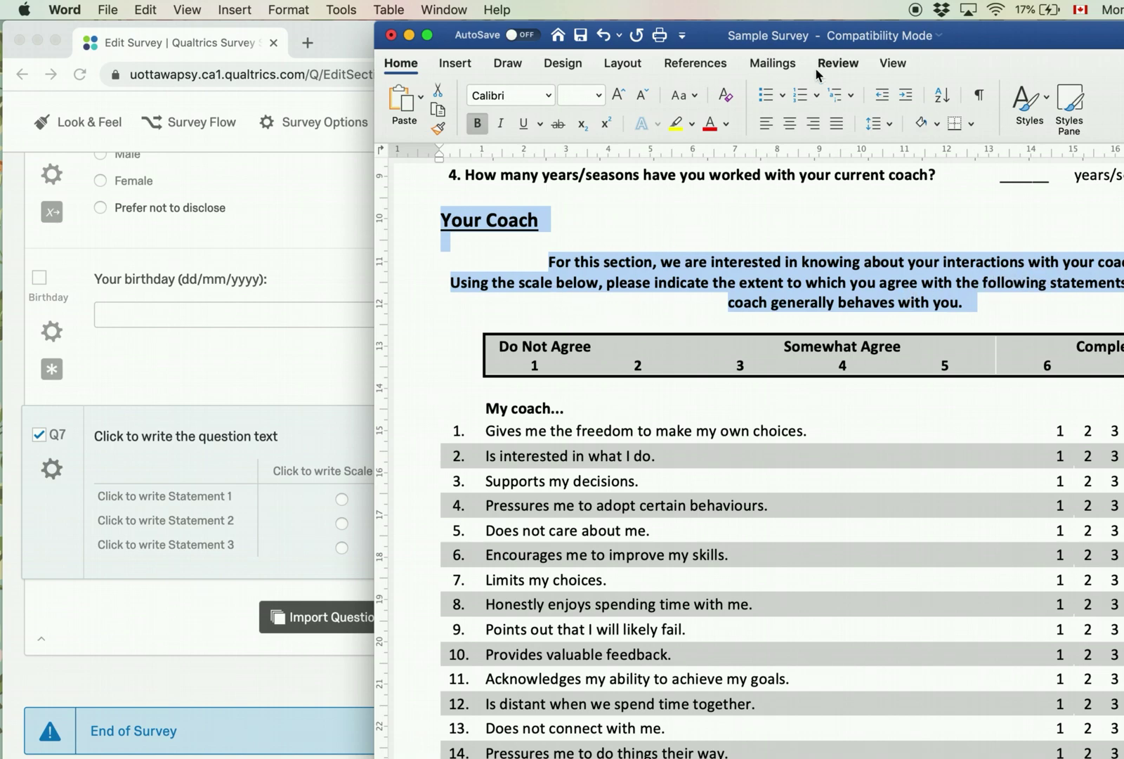
drag(830, 45, 894, 15)
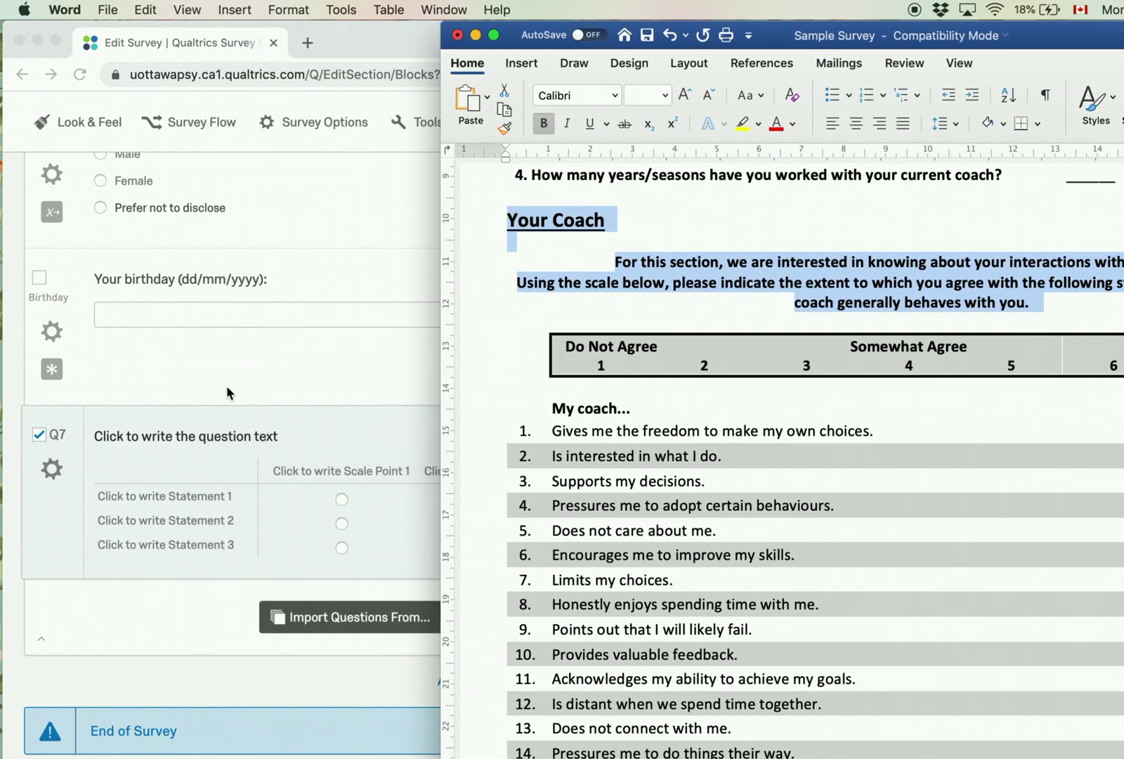
click(190, 438)
click(231, 439)
key(super+v)
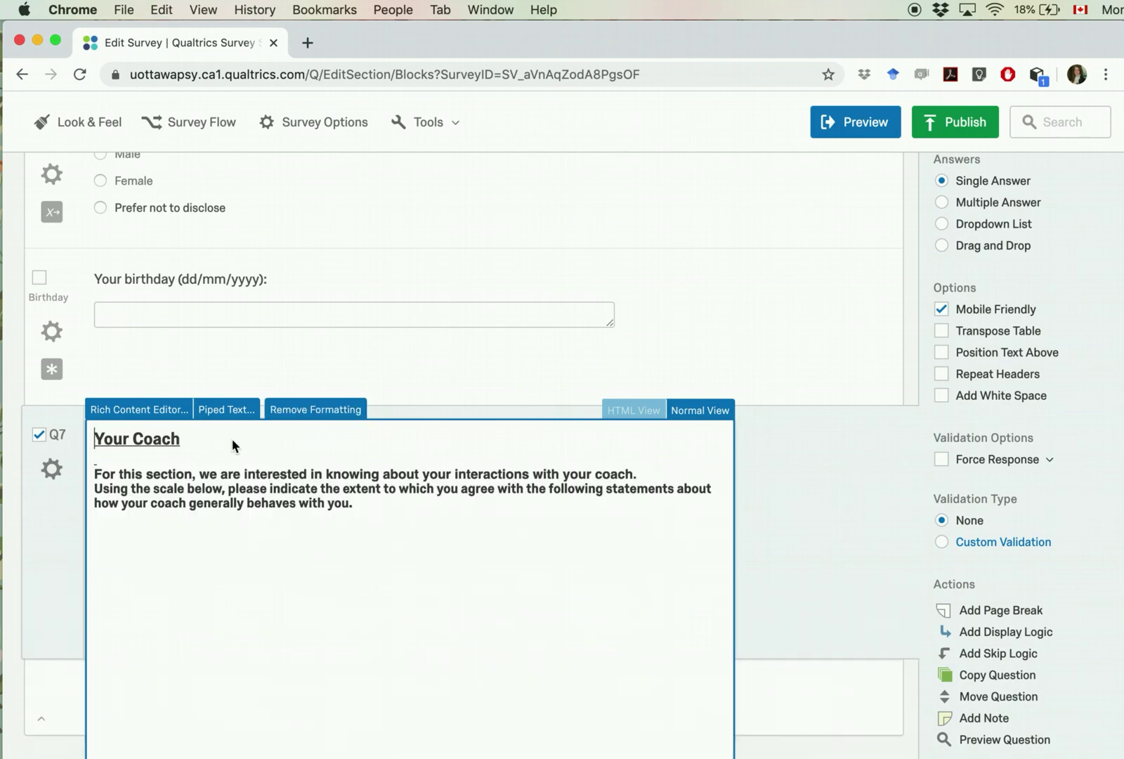
click(146, 444)
click(785, 446)
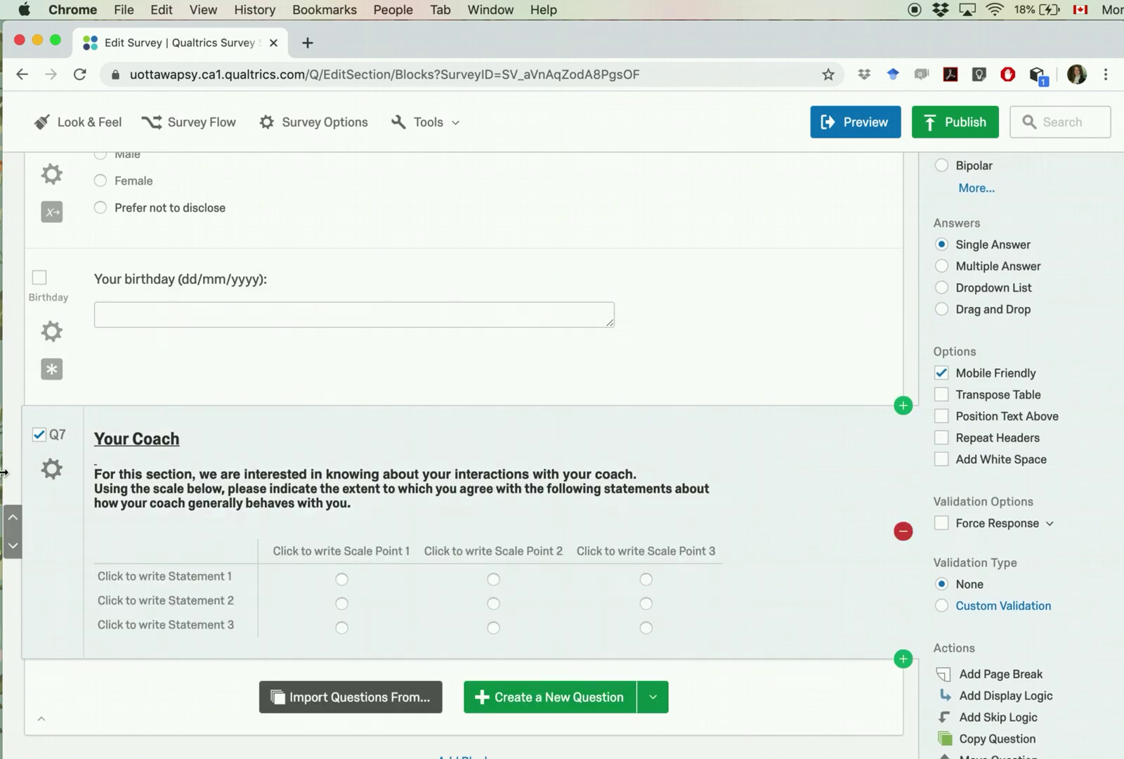
Step: Rename the matrix question's label to Coach
click(62, 435)
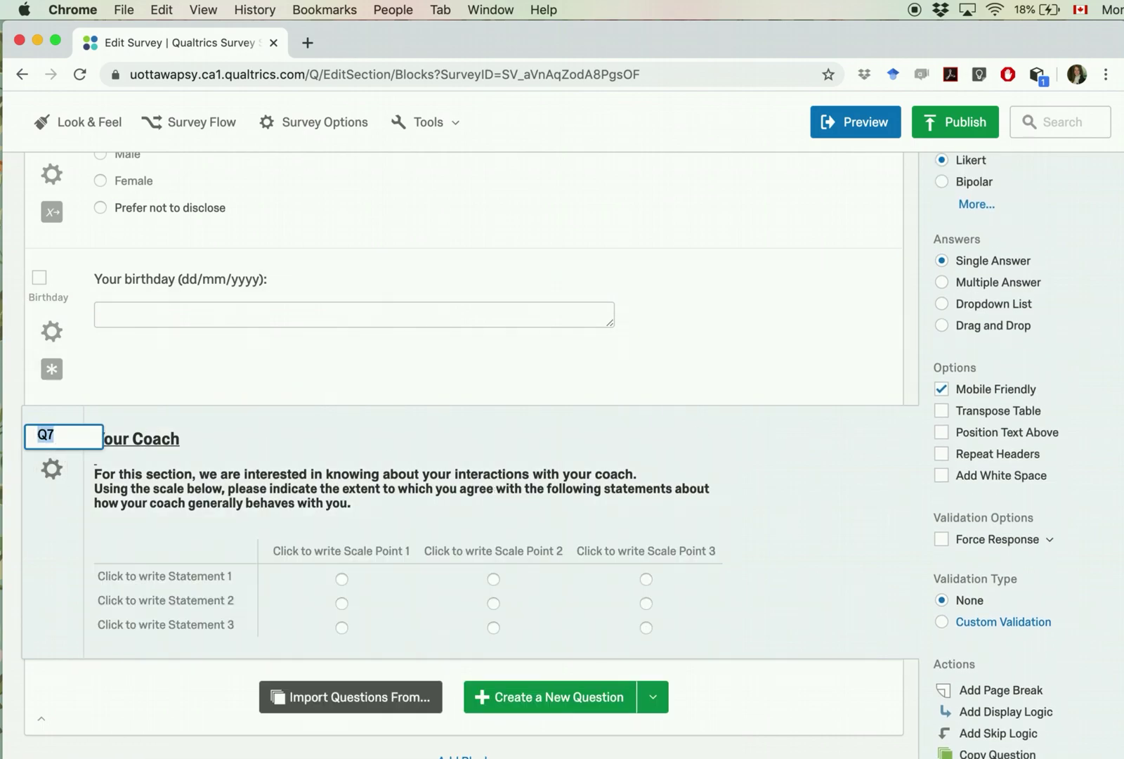
text(Coach)
click(48, 579)
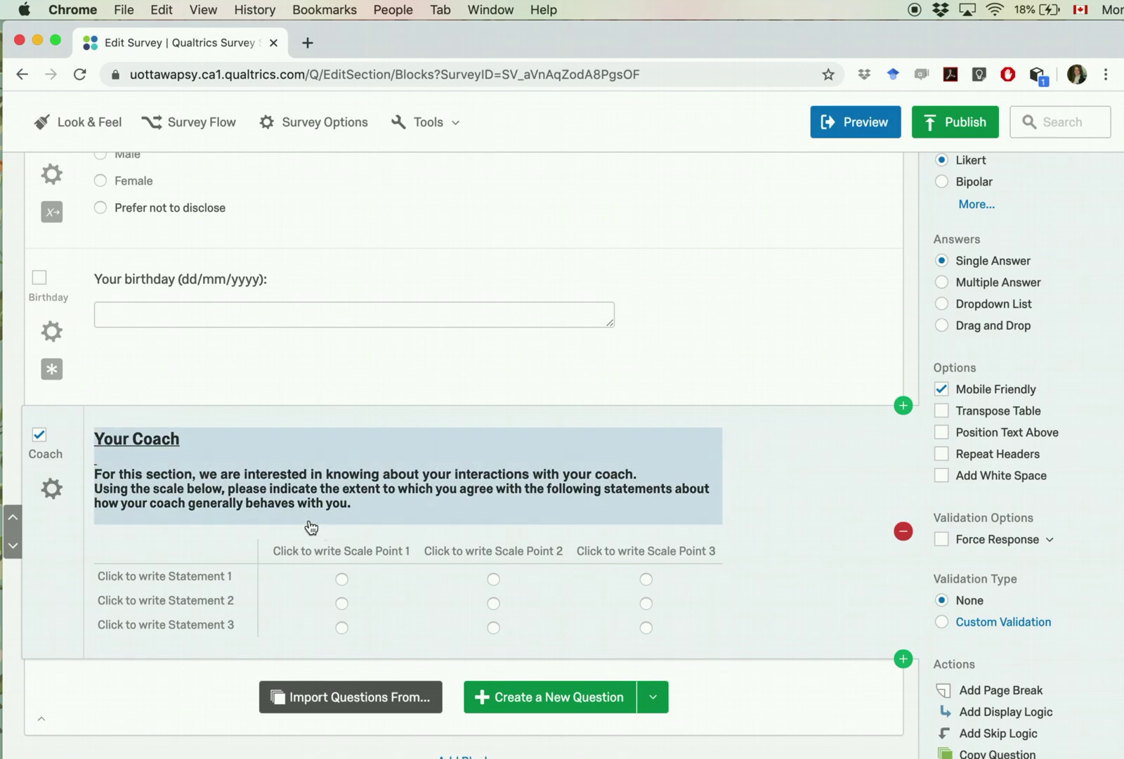
scroll(313, 529, down, 3)
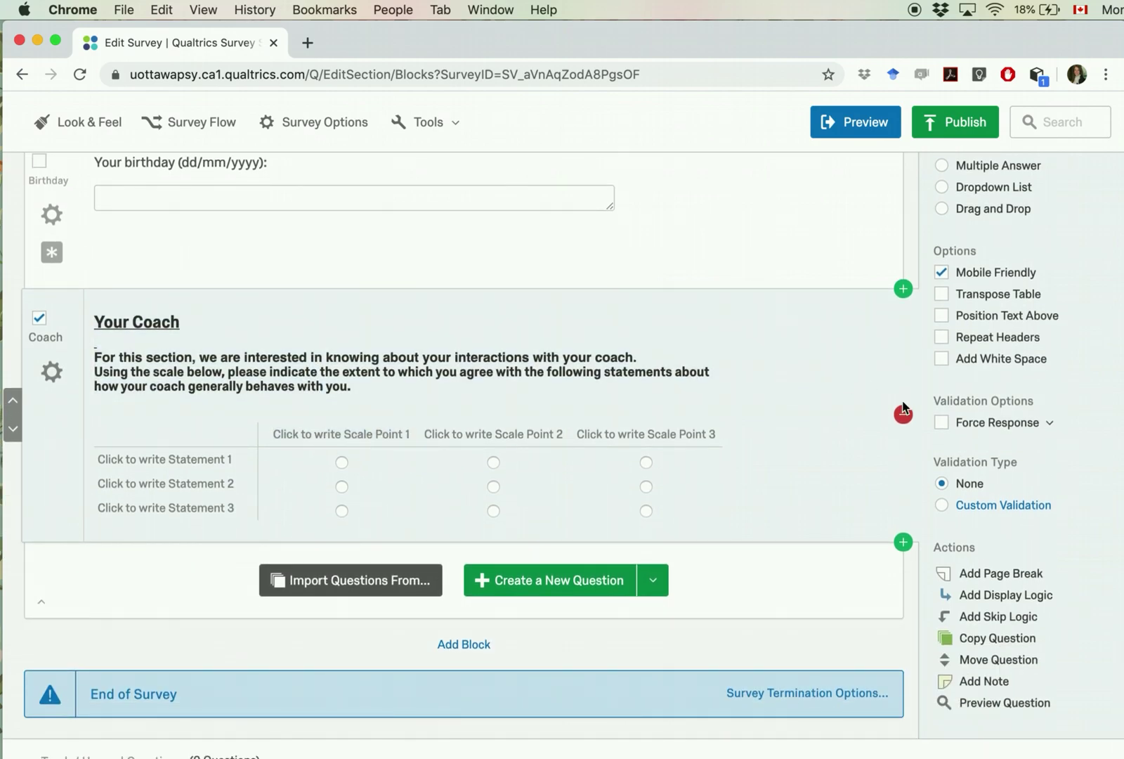
key(super+Tab)
Step: Add a new line 'My coach....' under the Your Coach instructions
click(621, 435)
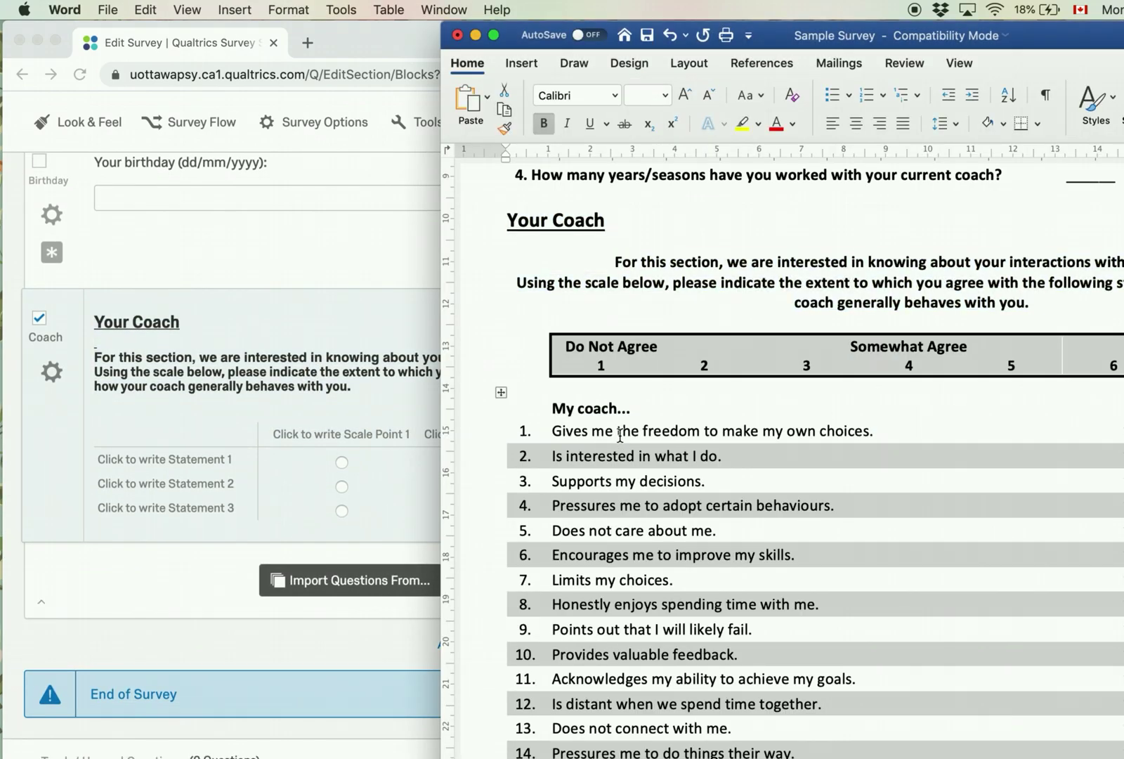
click(406, 392)
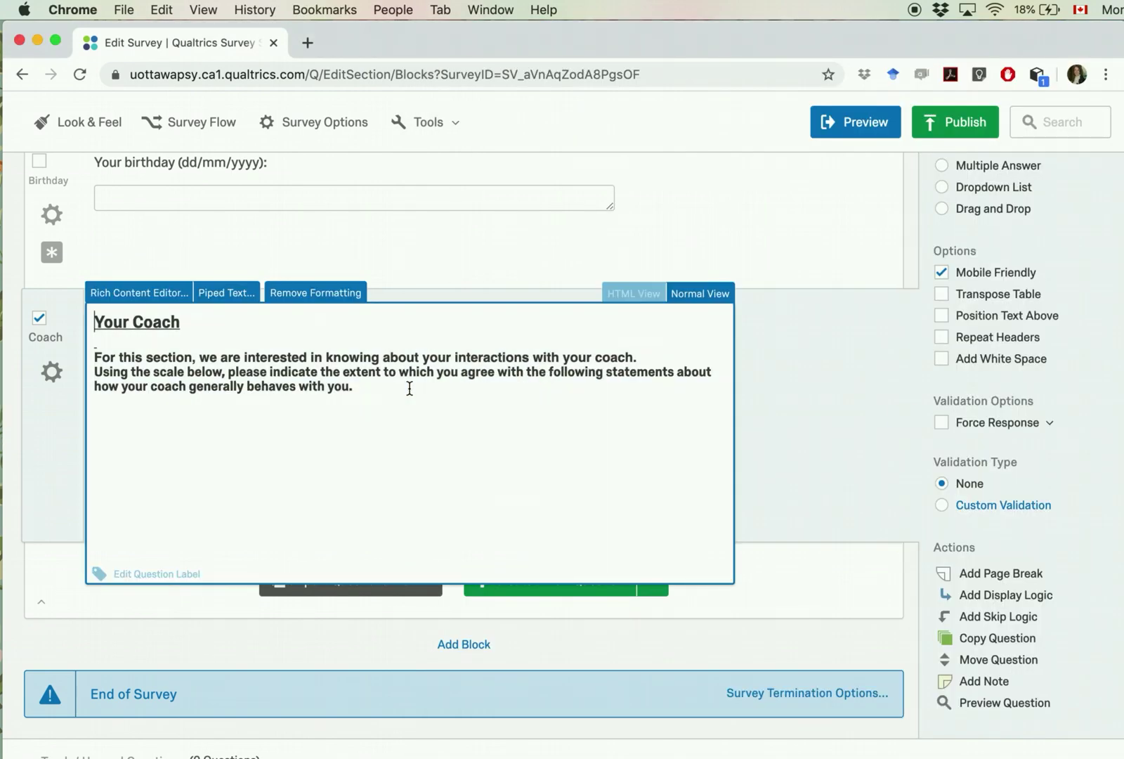
key(Return)
key(Return)
text(My coach)
click(858, 420)
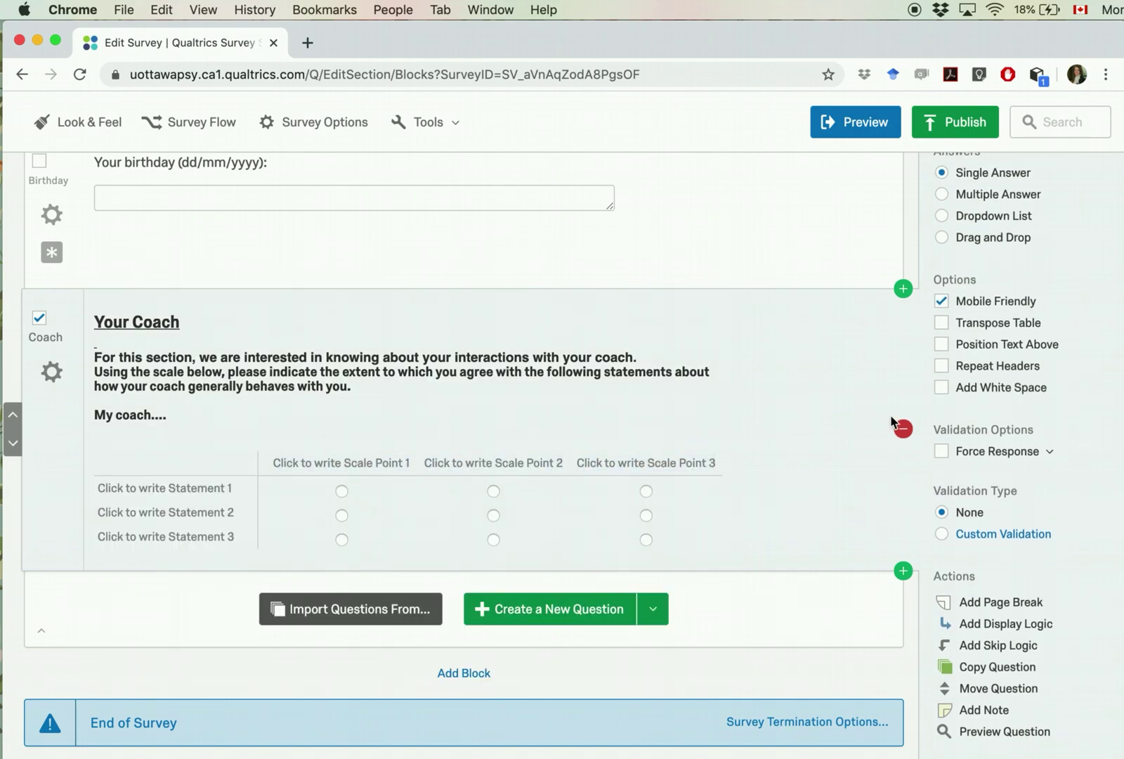
Step: Copy the 16 coach statements from the Word table into the matrix's statements
click(1122, 274)
drag(986, 40, 769, 43)
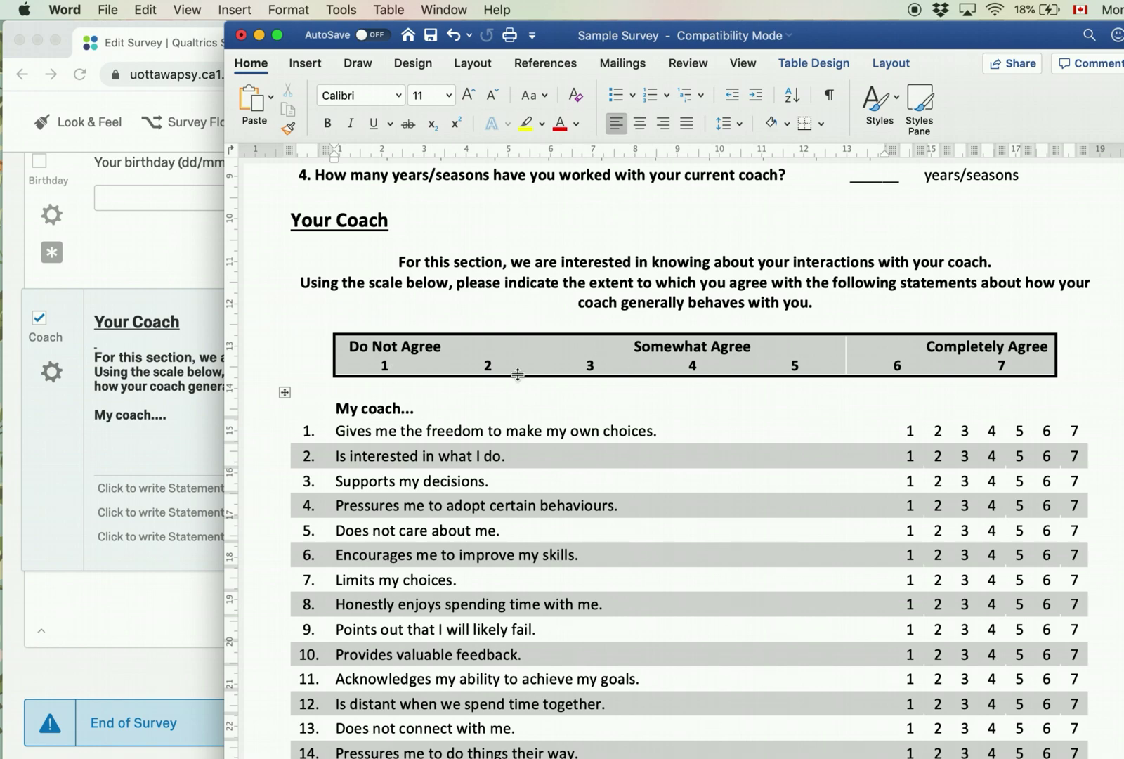
scroll(516, 542, down, 4)
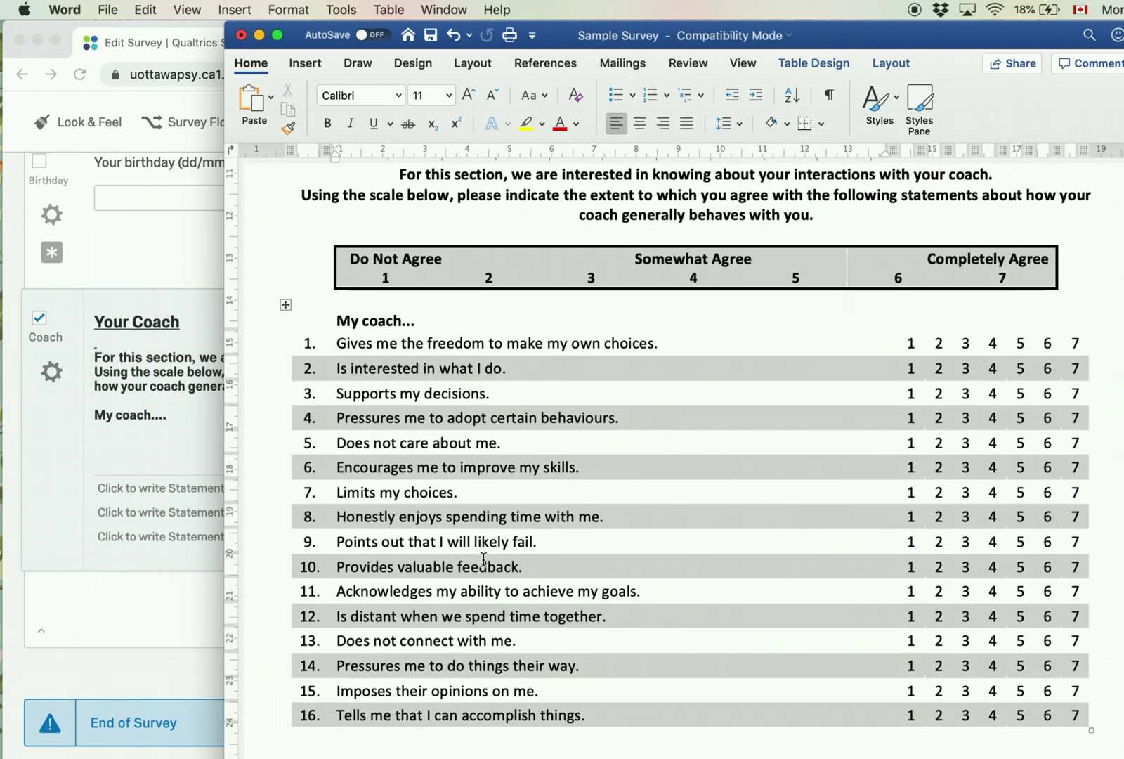
drag(424, 284, 414, 659)
key(super+c)
click(129, 610)
click(162, 488)
key(super+v)
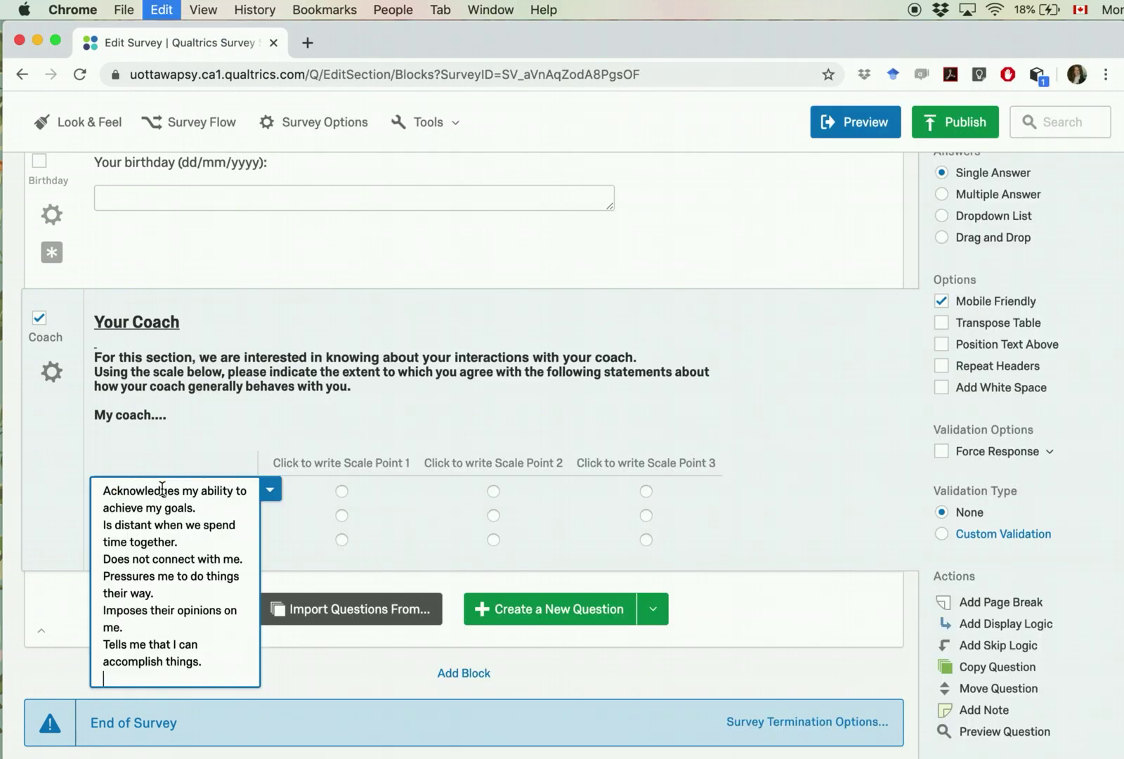
Step: Split the Your Coach statements into rows, removing the extra last row and restoring the final statement
click(120, 545)
scroll(179, 490, up, 3)
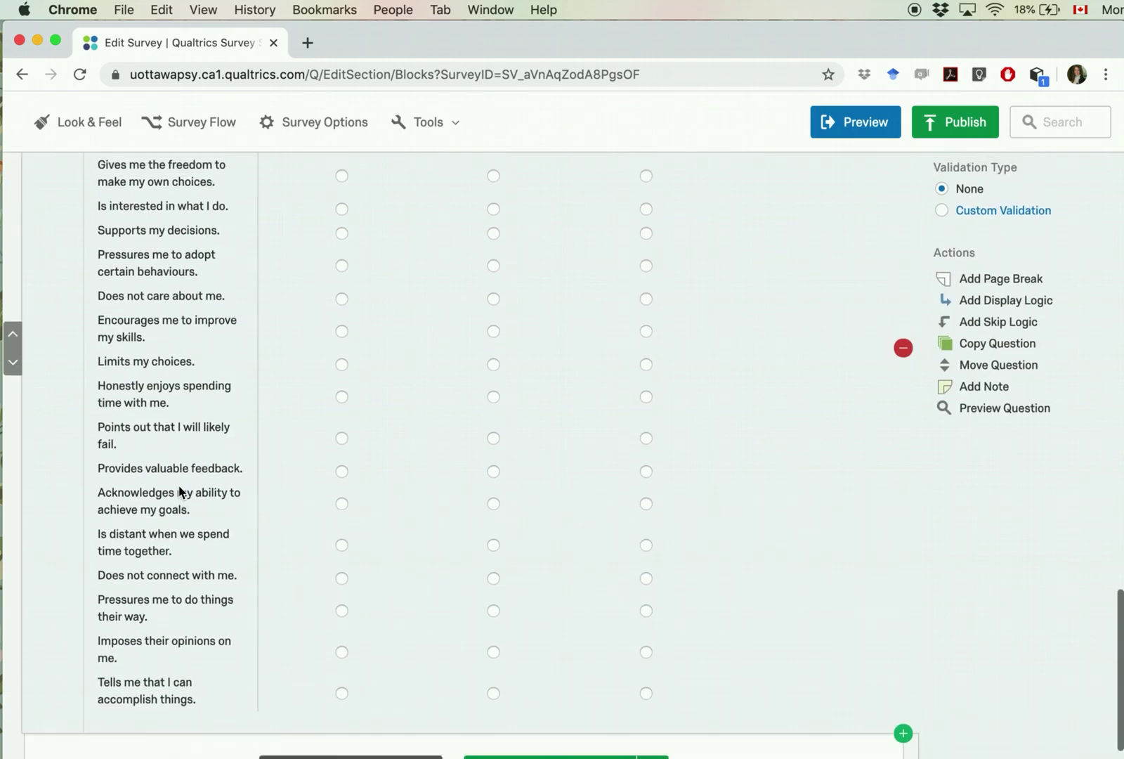
scroll(180, 491, up, 3)
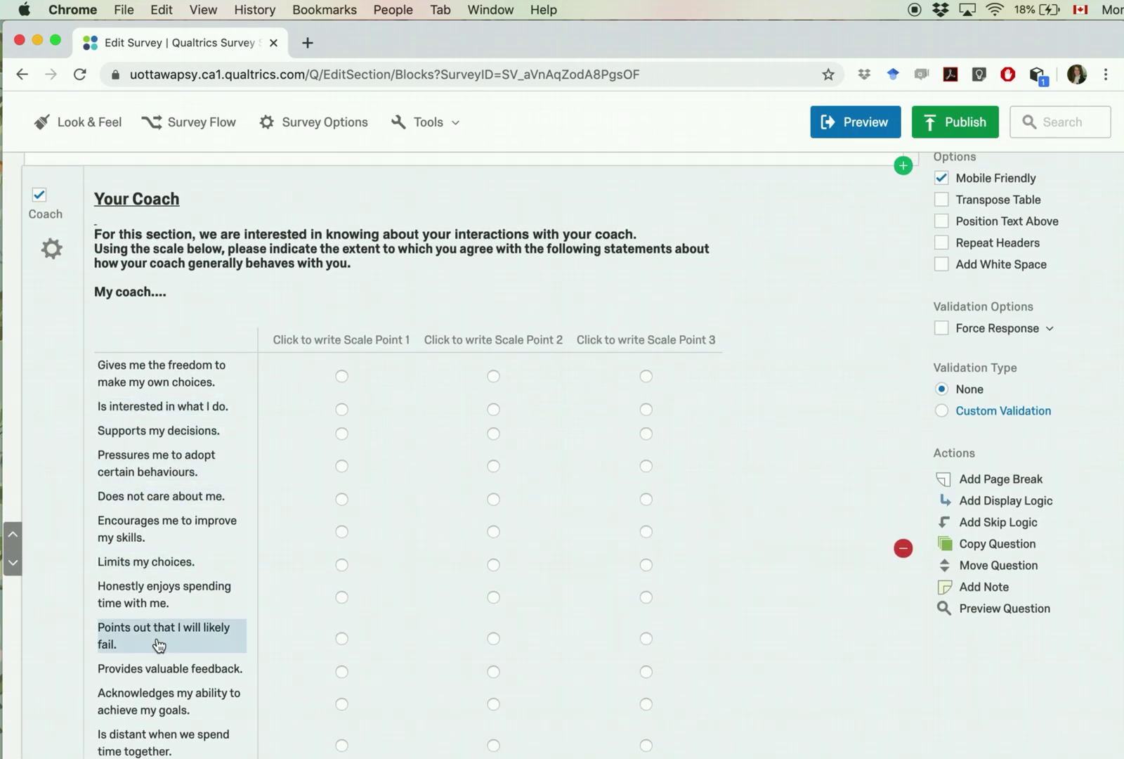
scroll(159, 644, down, 3)
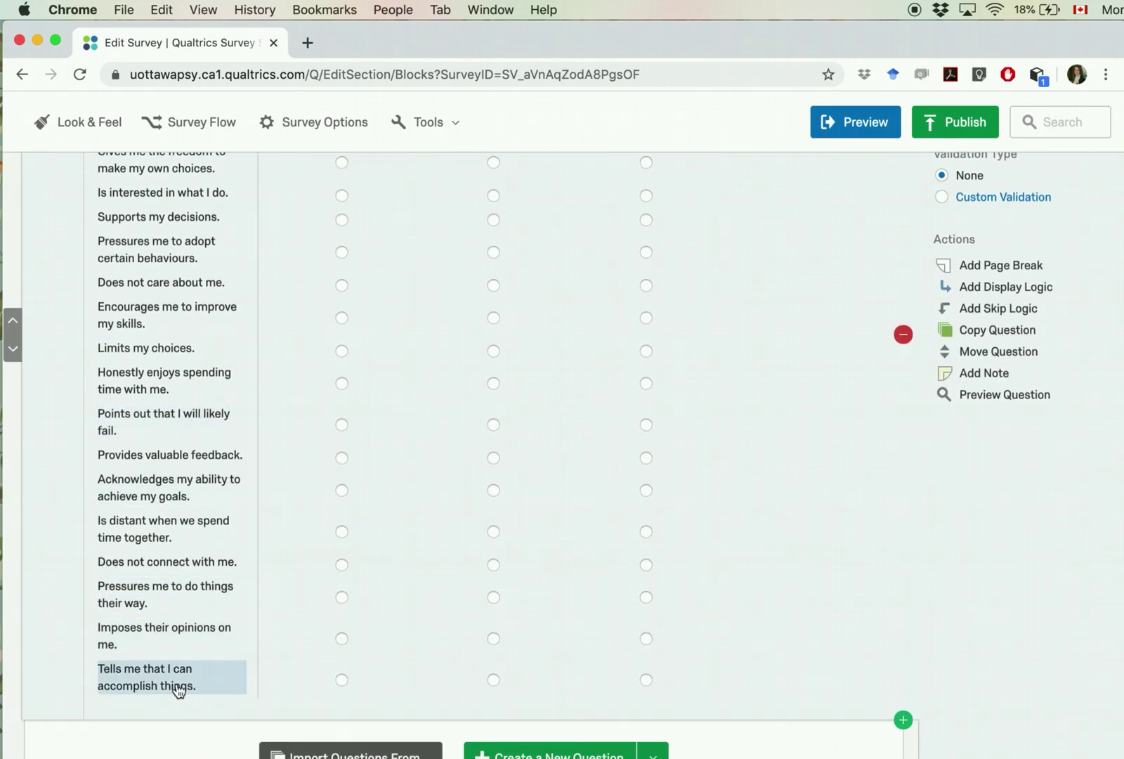
click(179, 692)
click(284, 675)
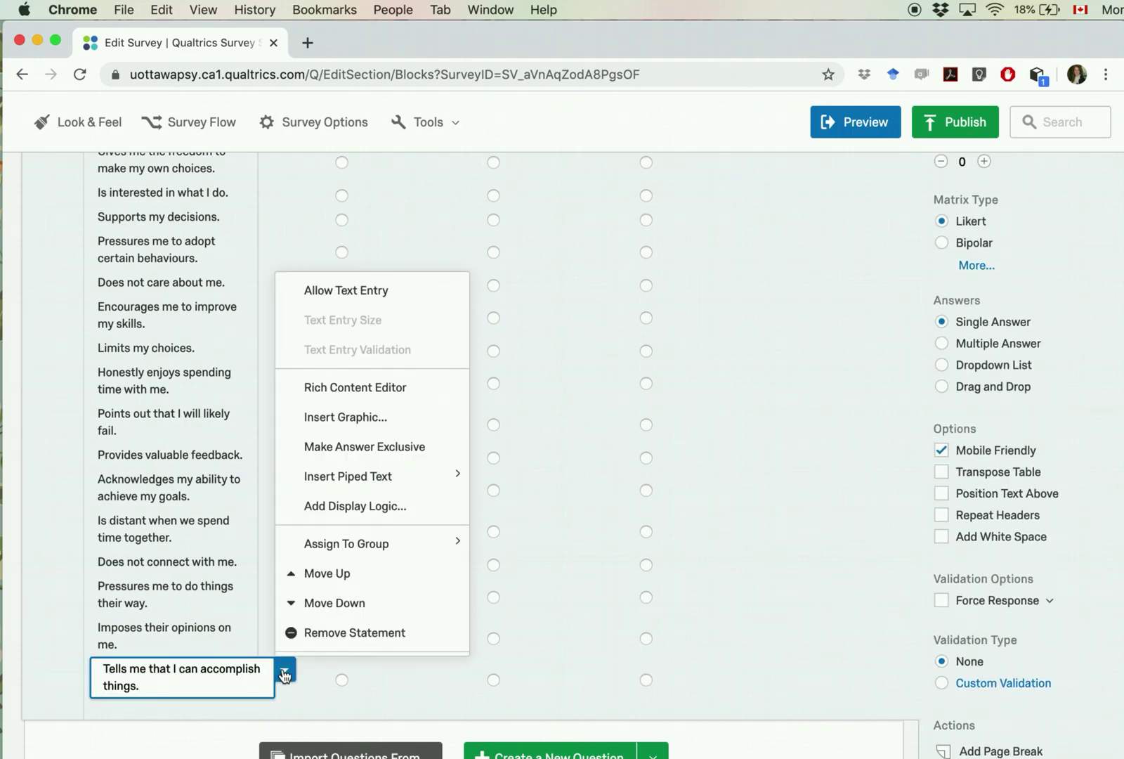
click(307, 633)
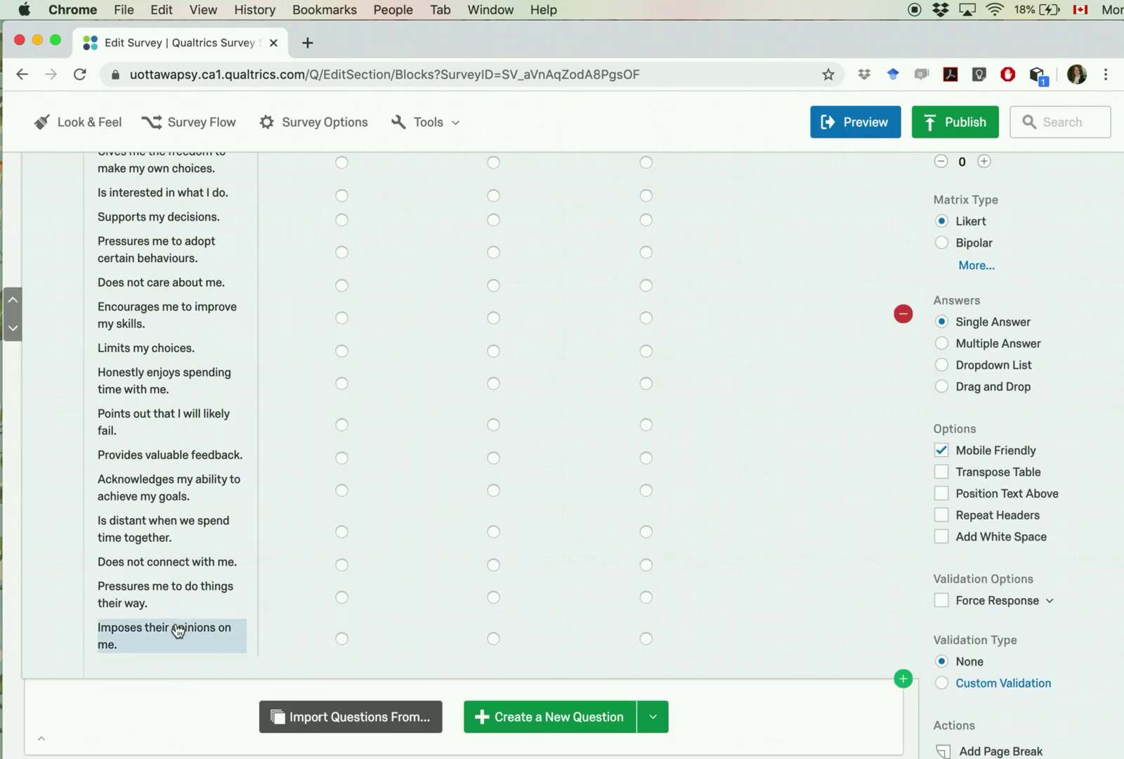
click(171, 635)
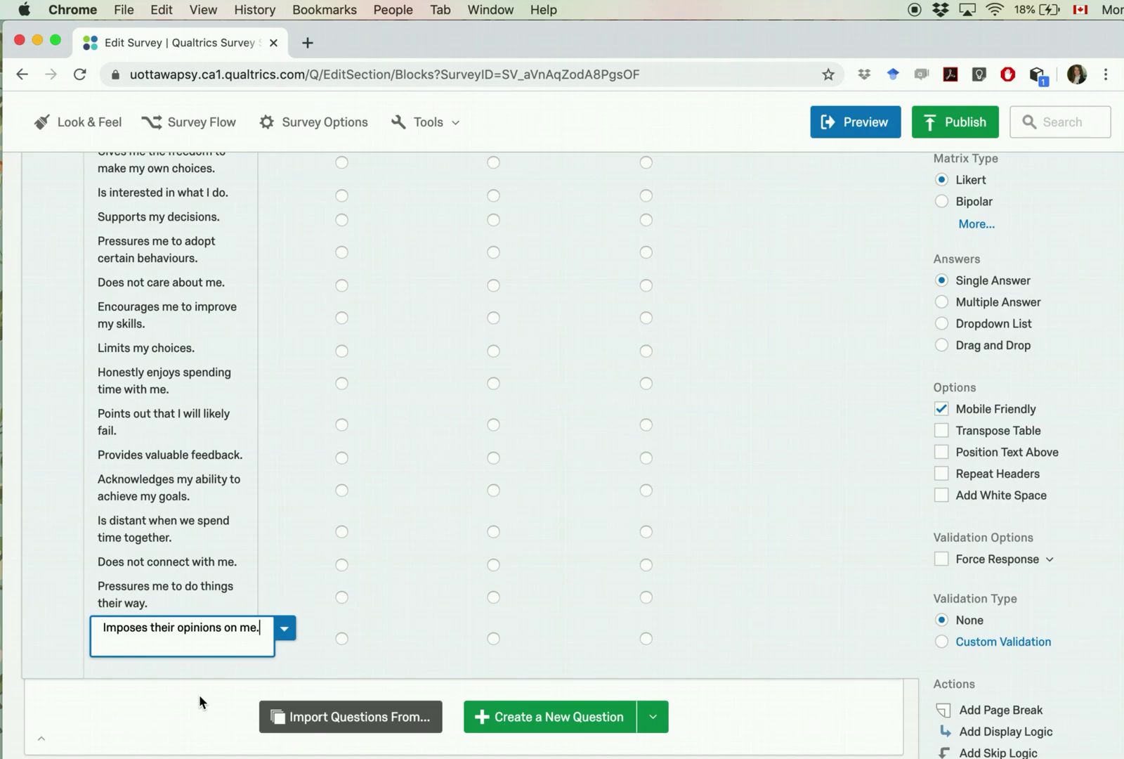
key(Return)
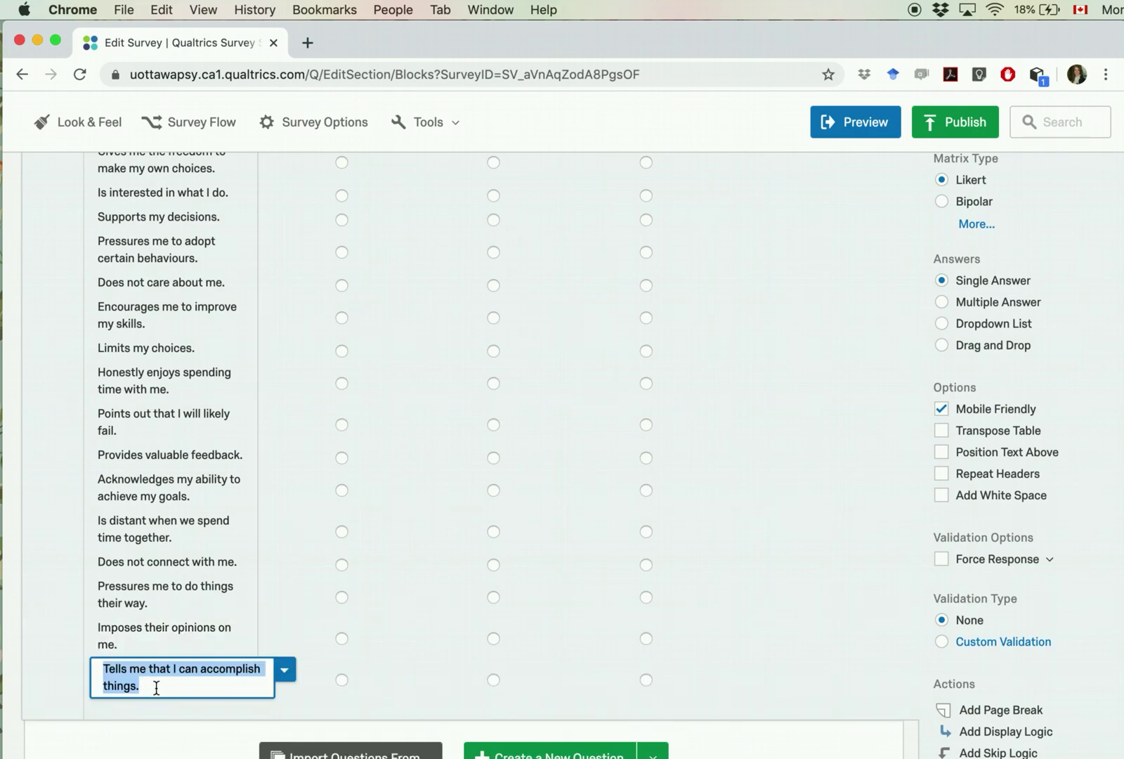
click(66, 562)
scroll(141, 520, up, 5)
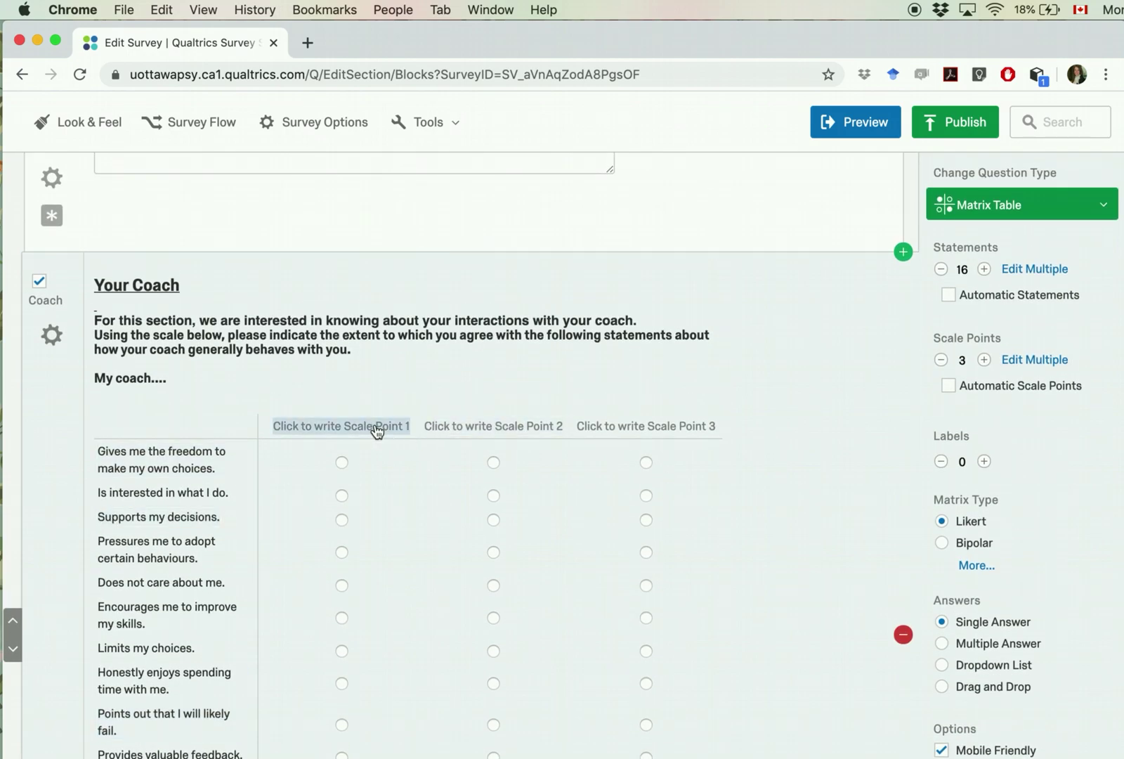
Step: Make the Your Coach scale seven points numbered 1 to 7
click(372, 430)
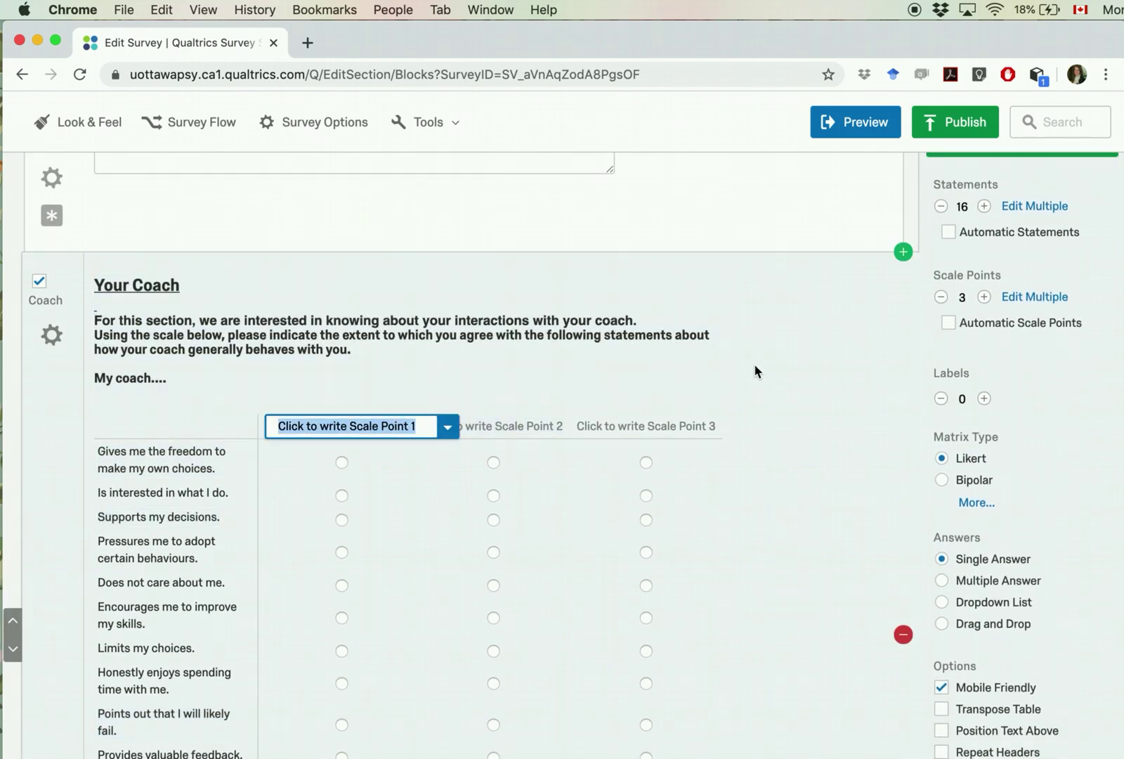
text(1)
key(Tab)
text(2)
key(Tab)
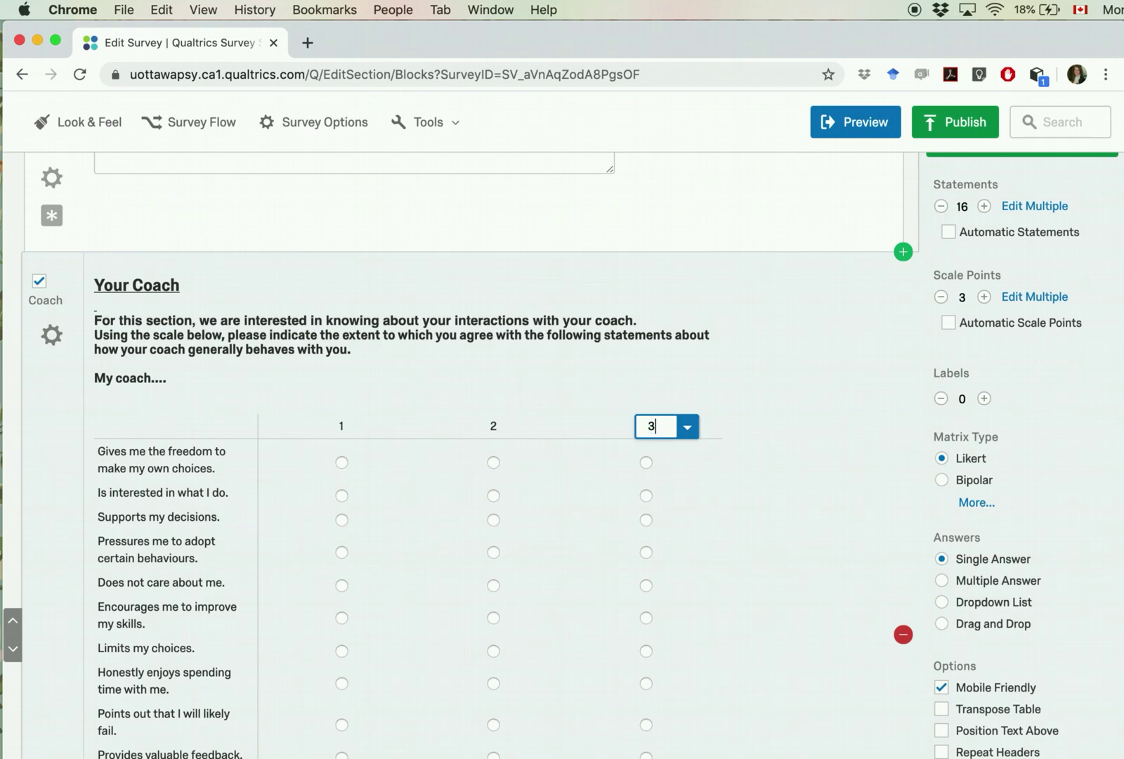
key(Tab)
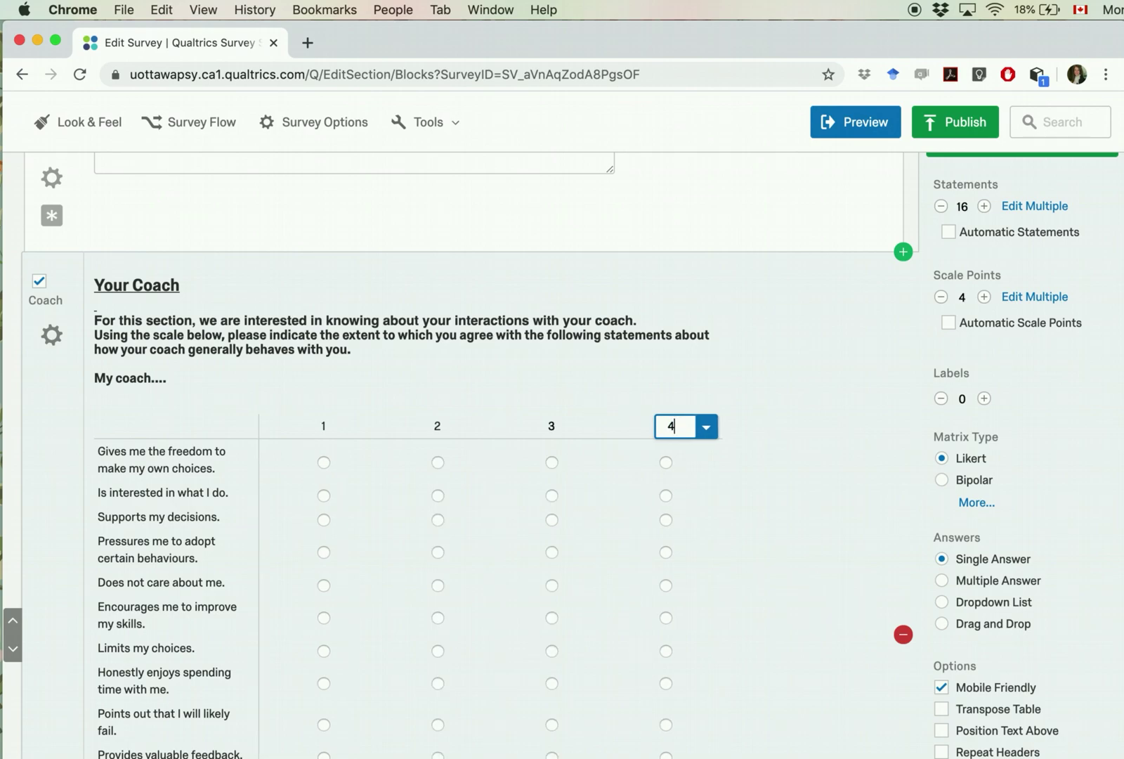
key(Tab)
key(Tab)
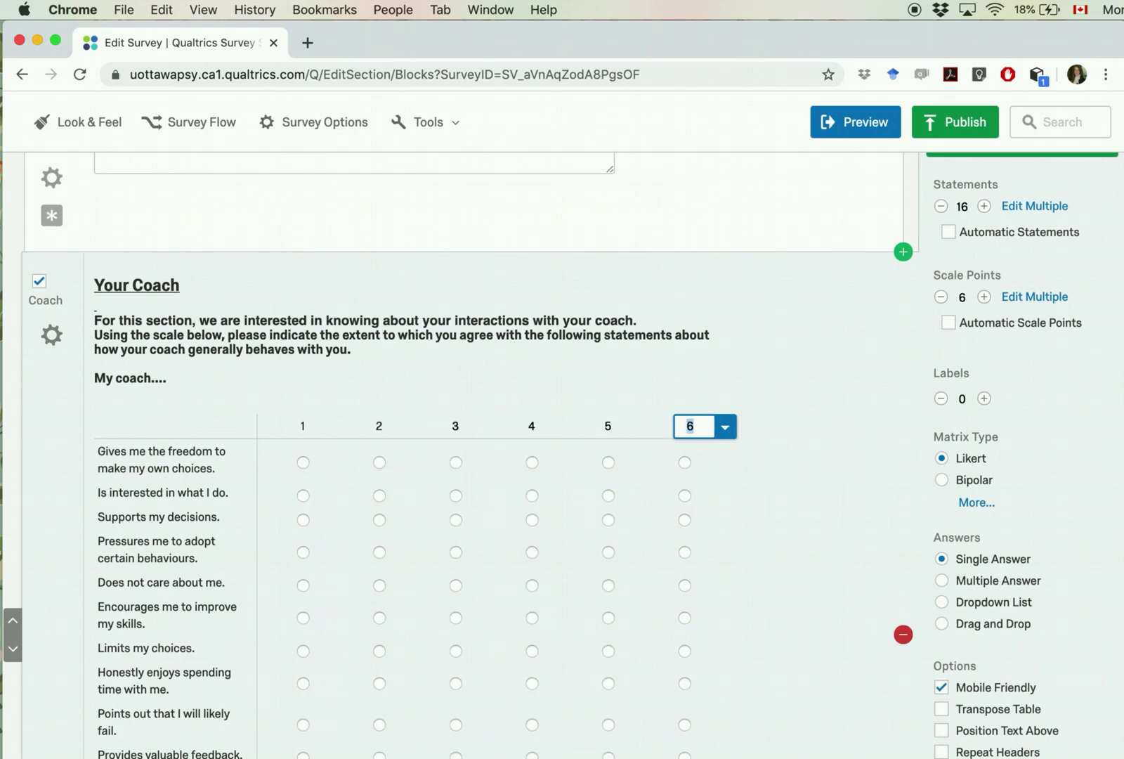
key(Tab)
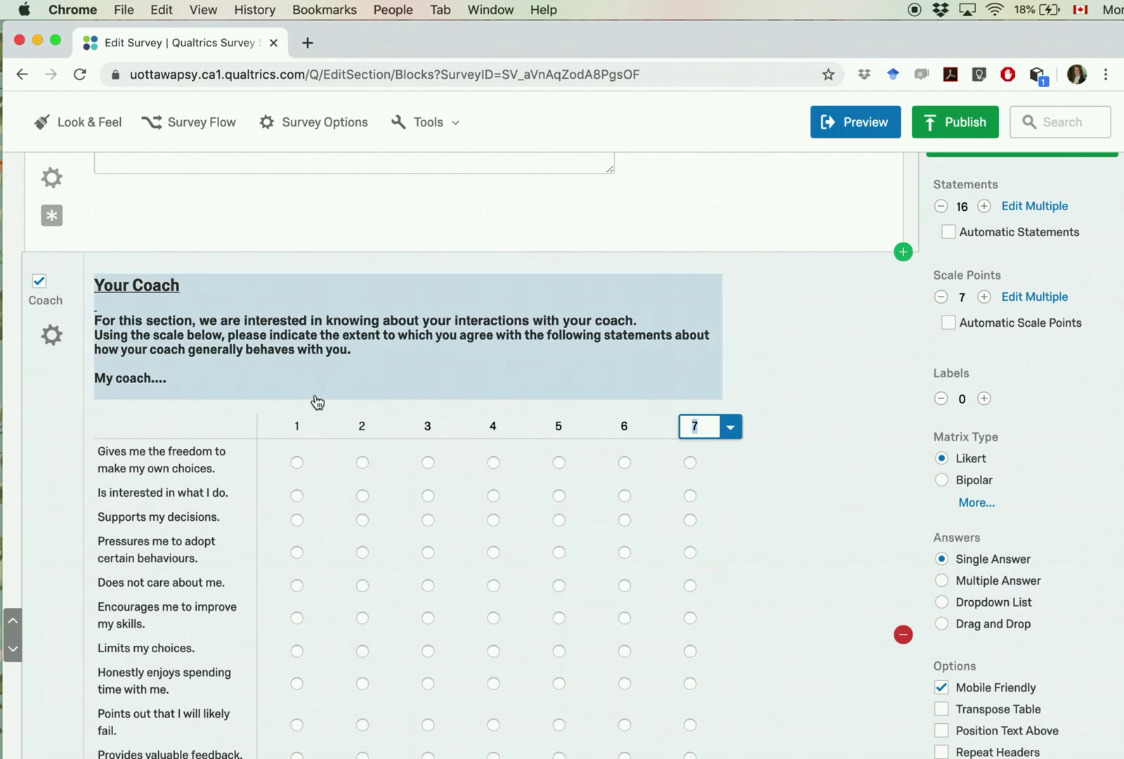
Step: Label scale points 1, 4 and 7 as (Do not agree), (Somewhat Agree) and (Completely Agree)
click(298, 428)
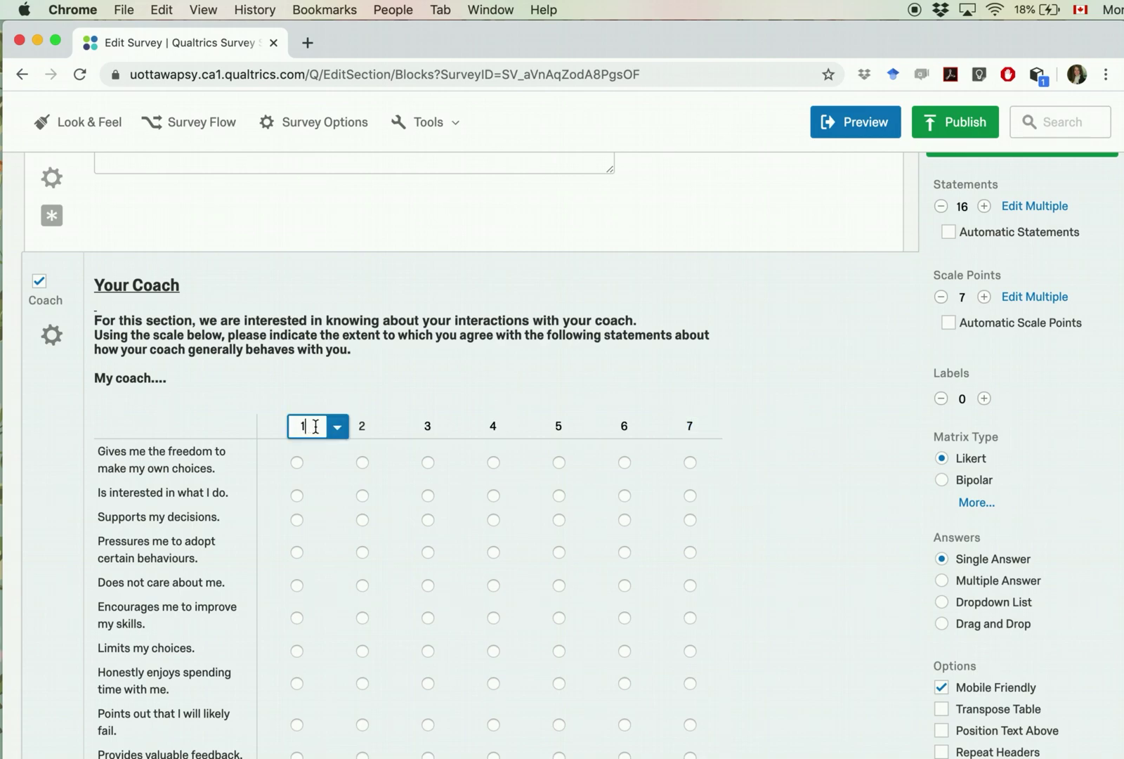
text((Do not agree)
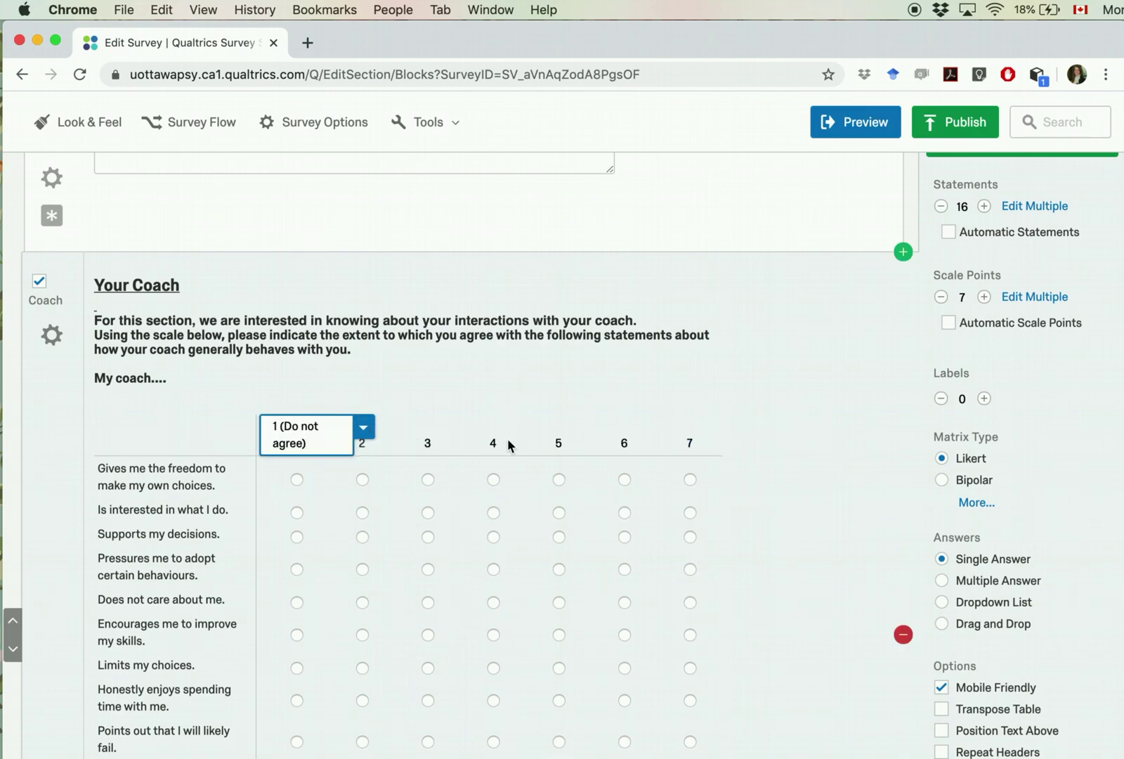
click(495, 443)
text((som)
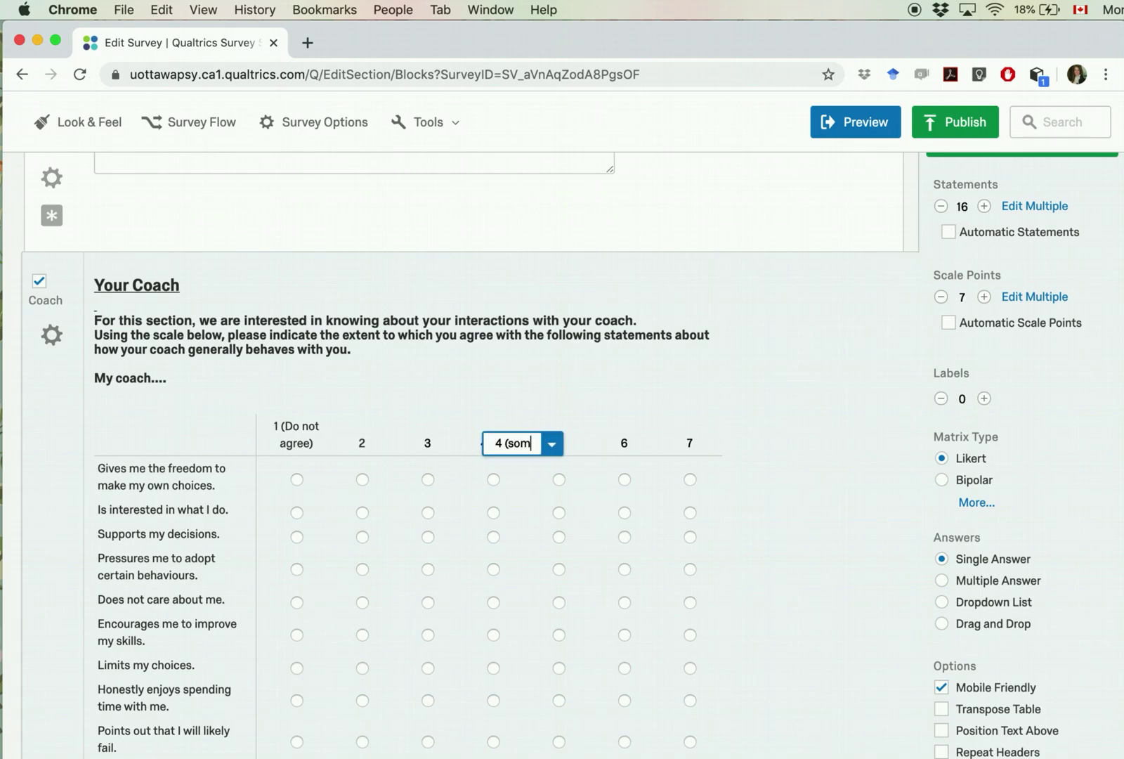
key(BackSpace)
text(Somewhat )
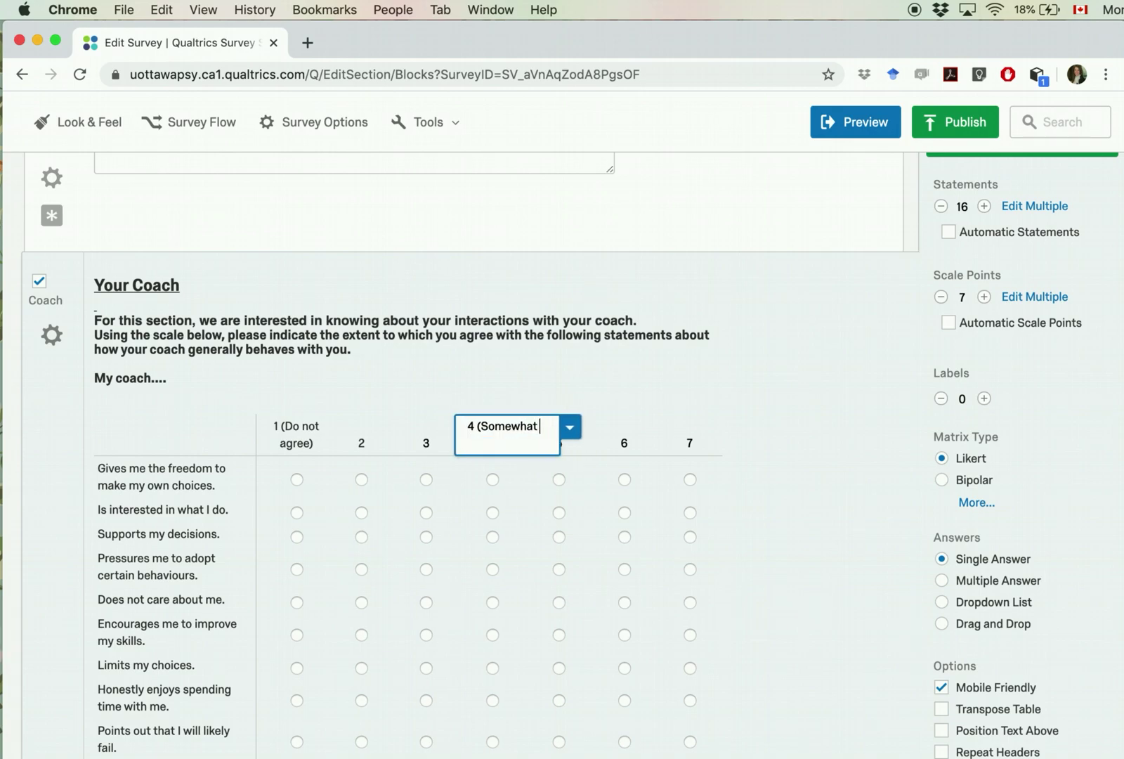
text(Agree))
click(698, 464)
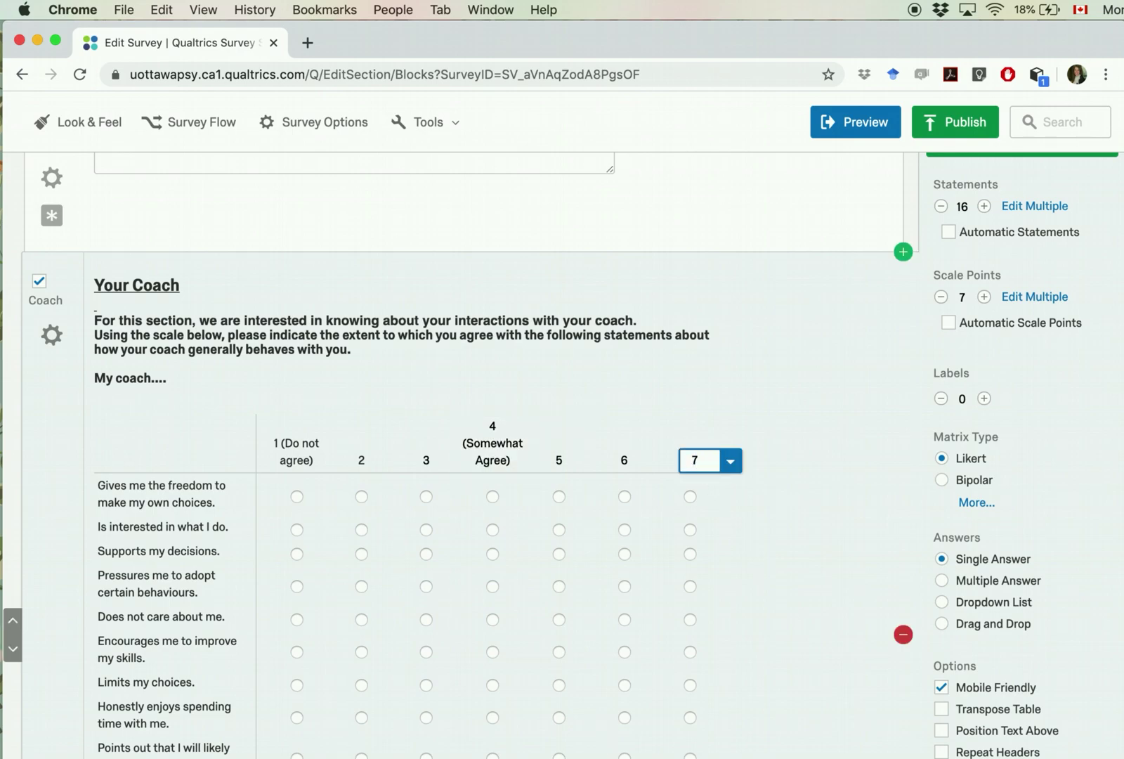
text(Comp)
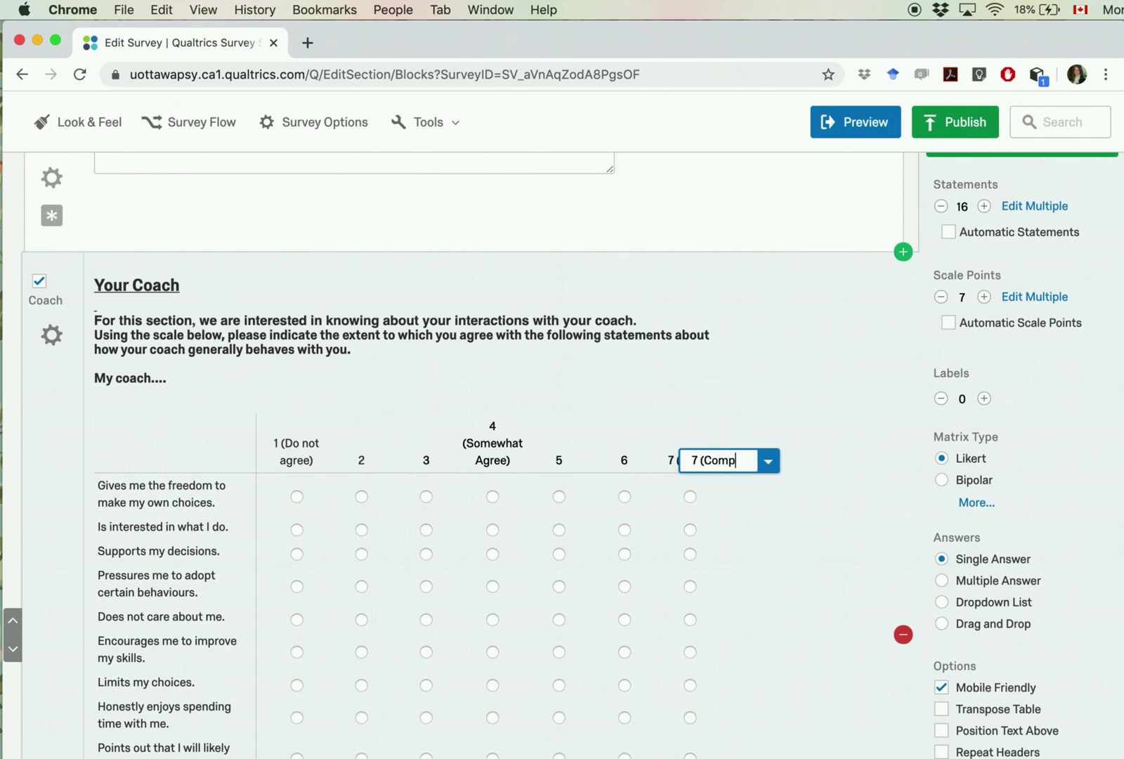
text(letely Agree))
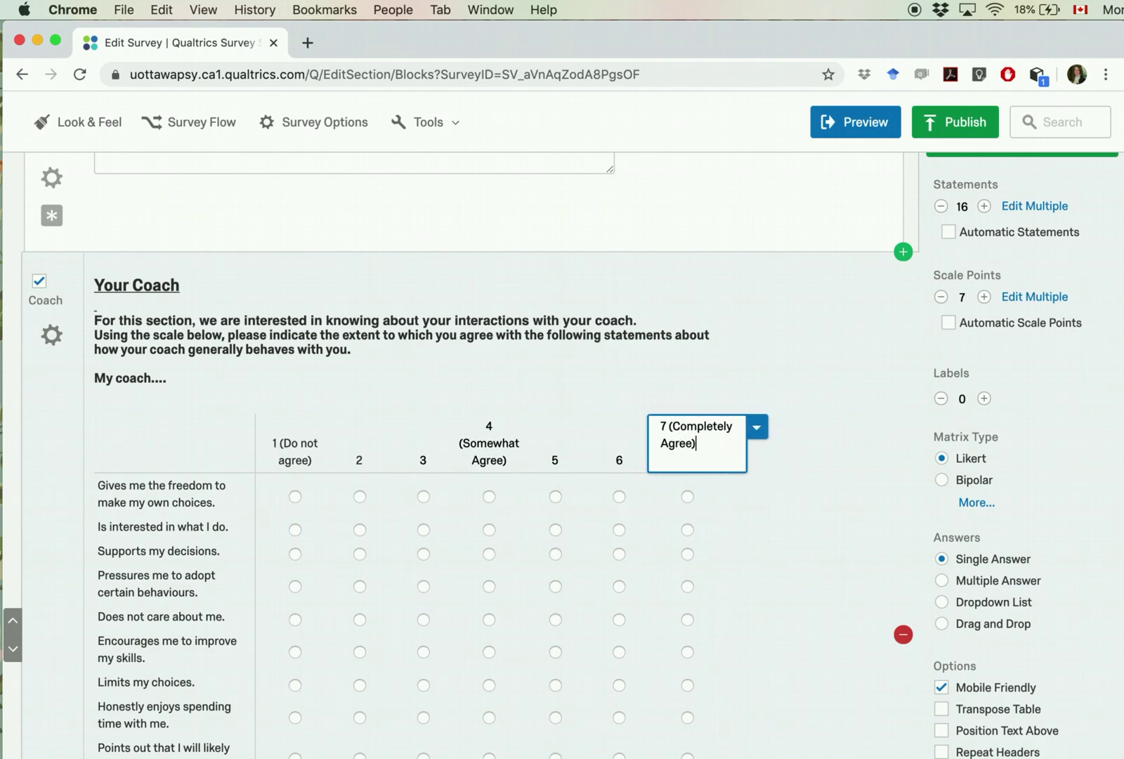
click(785, 588)
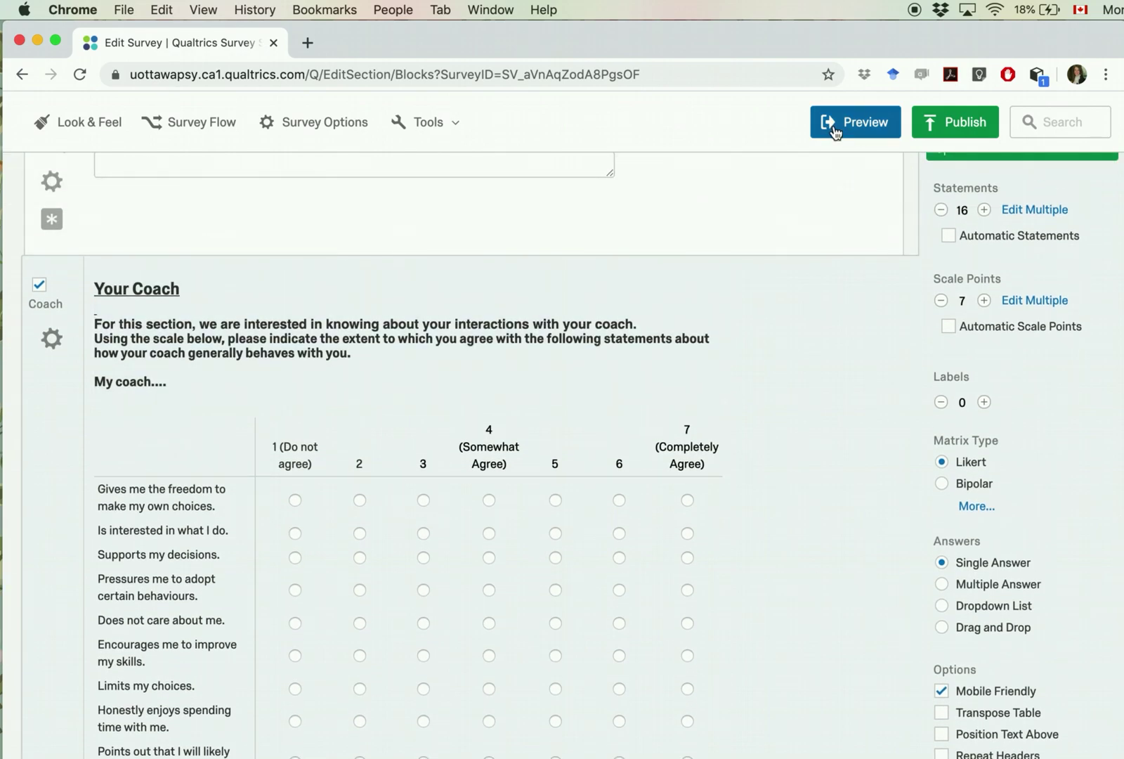
Step: Preview the survey, answer No on the consent question and submit the page
click(834, 132)
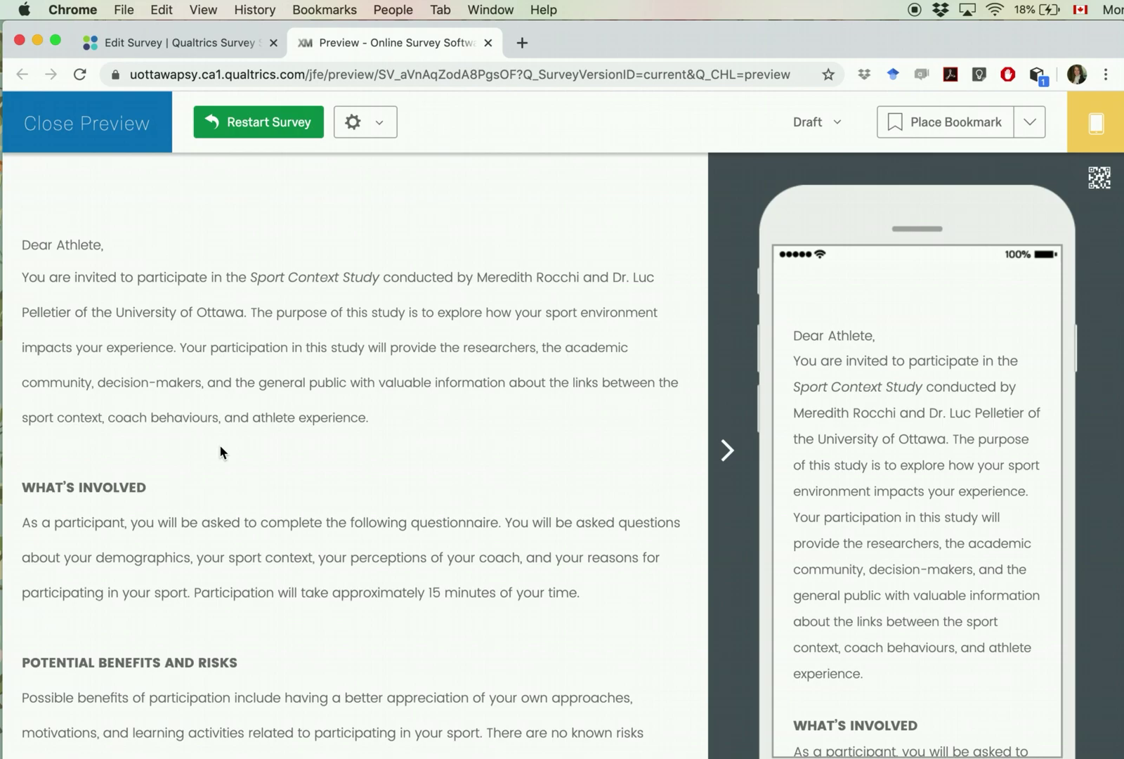
scroll(219, 444, down, 10)
scroll(220, 444, down, 5)
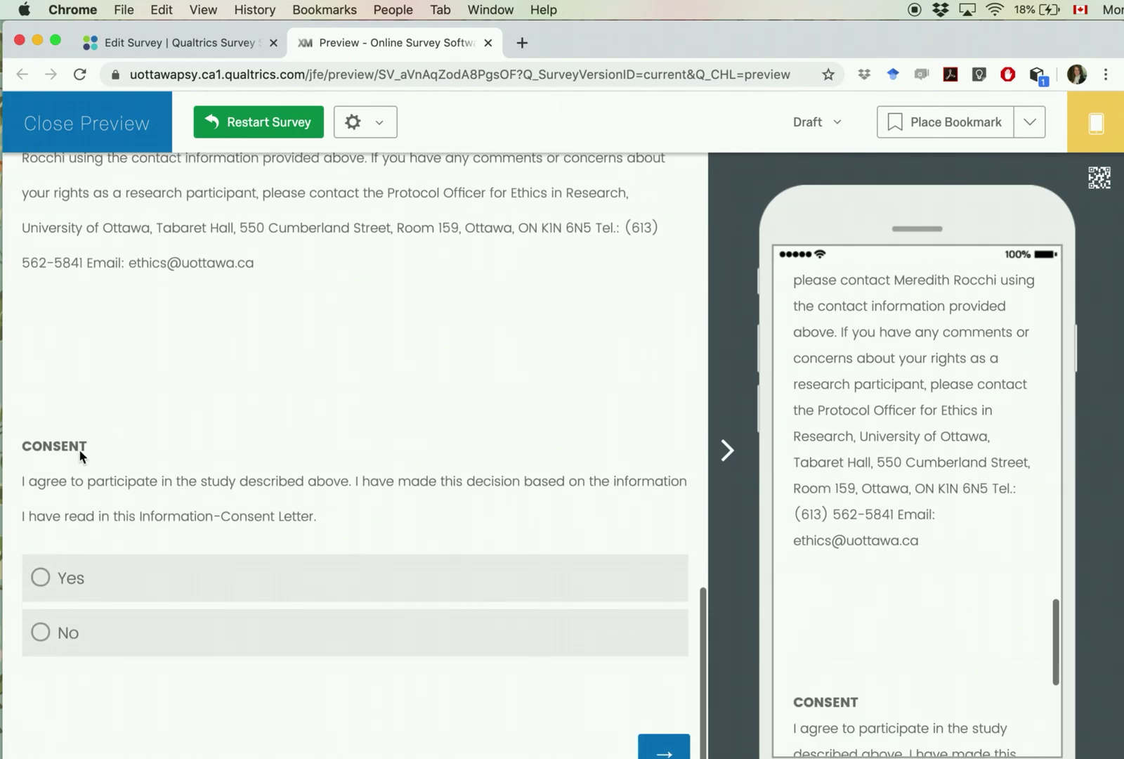
click(62, 634)
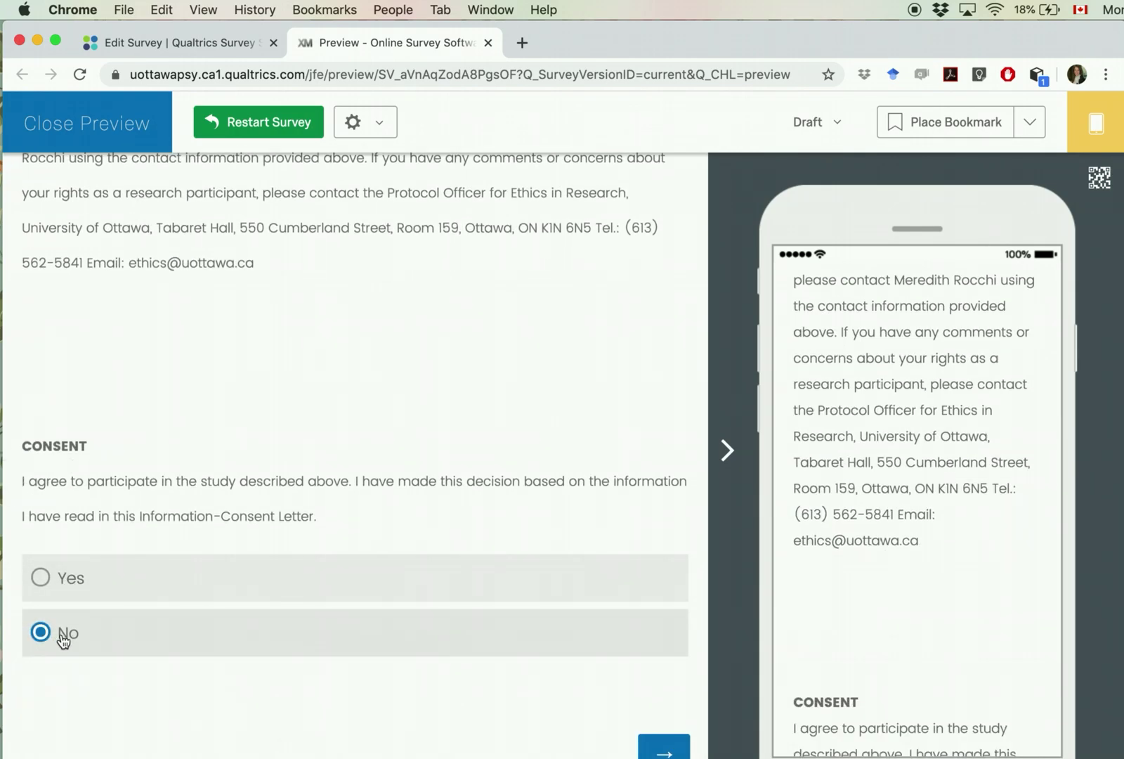
click(664, 749)
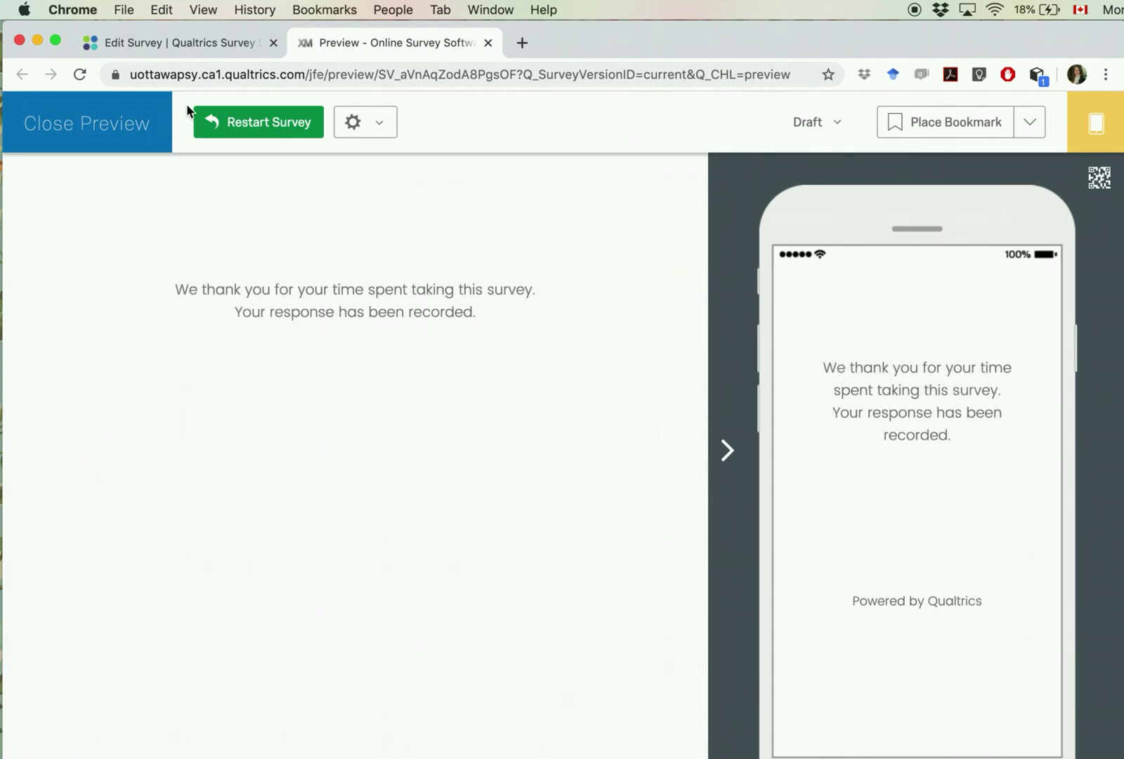
Step: Restart the preview, agree to participate and continue past the consent page
click(264, 128)
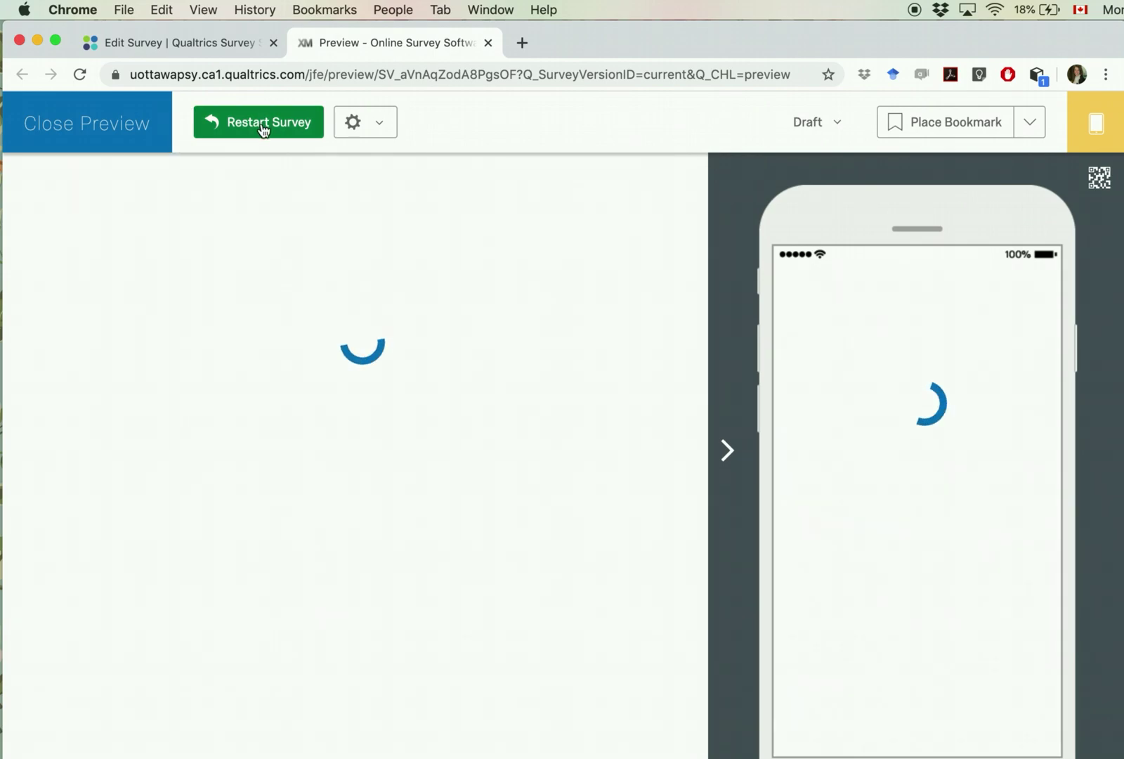
scroll(295, 466, down, 10)
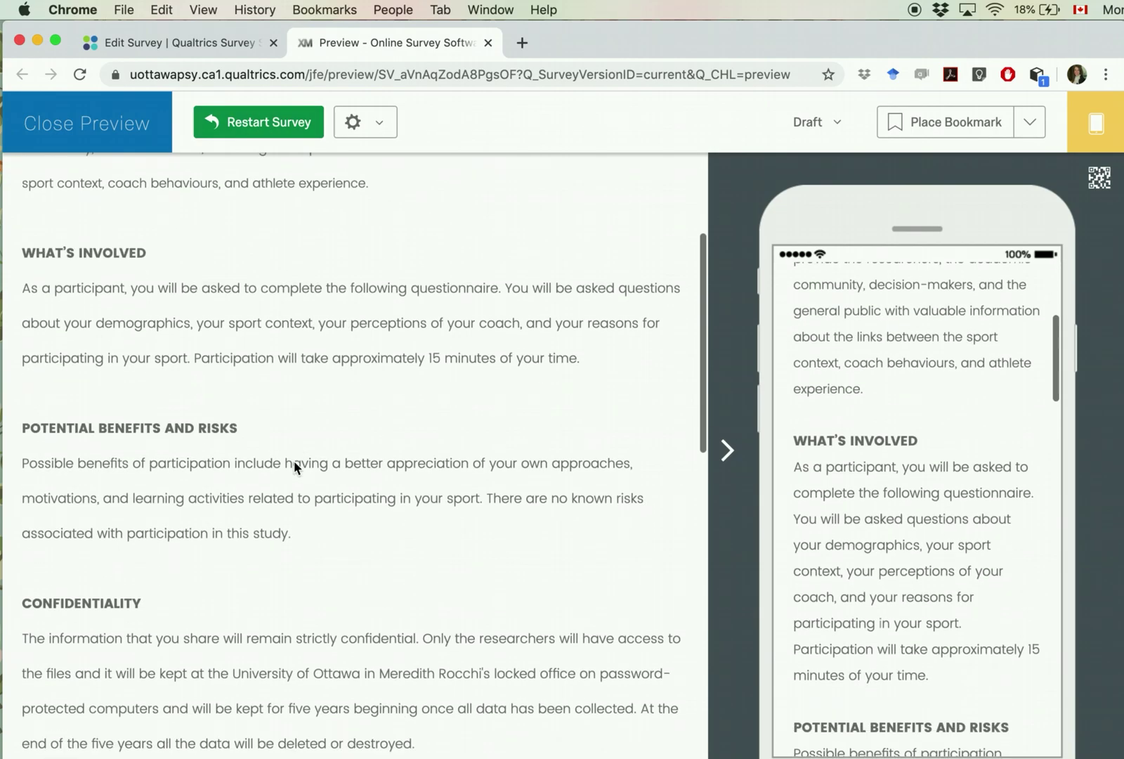
scroll(294, 460, down, 5)
click(56, 576)
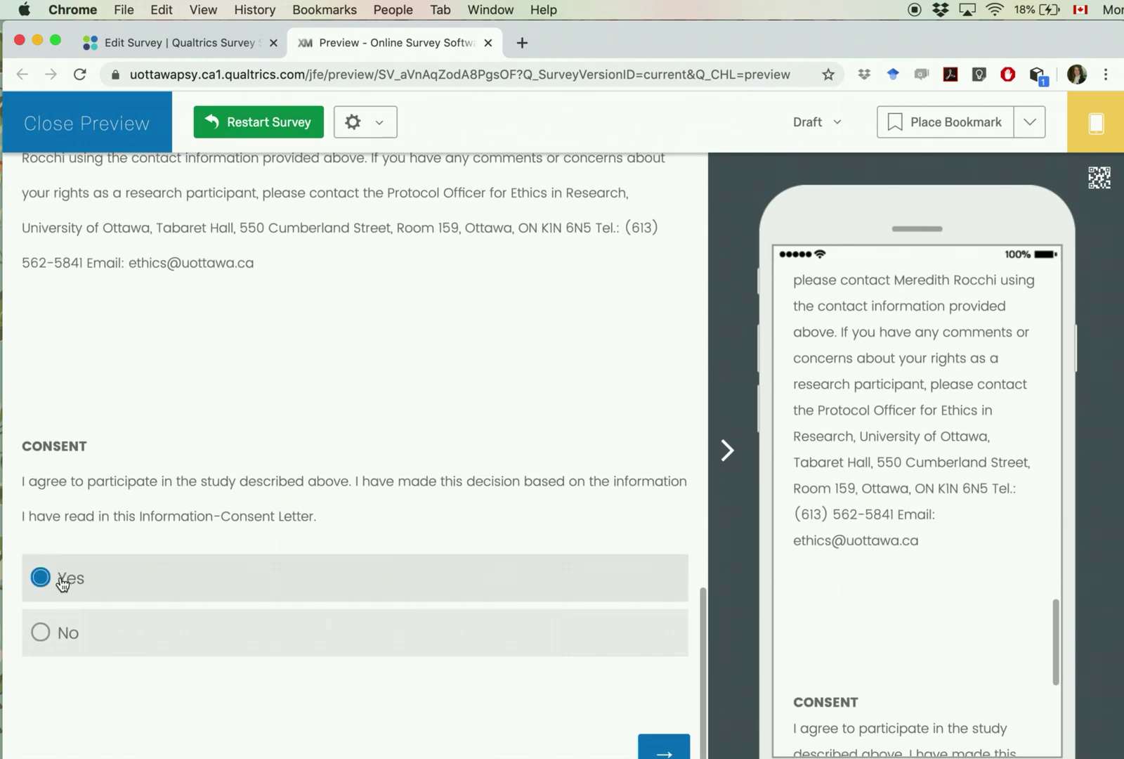
click(661, 749)
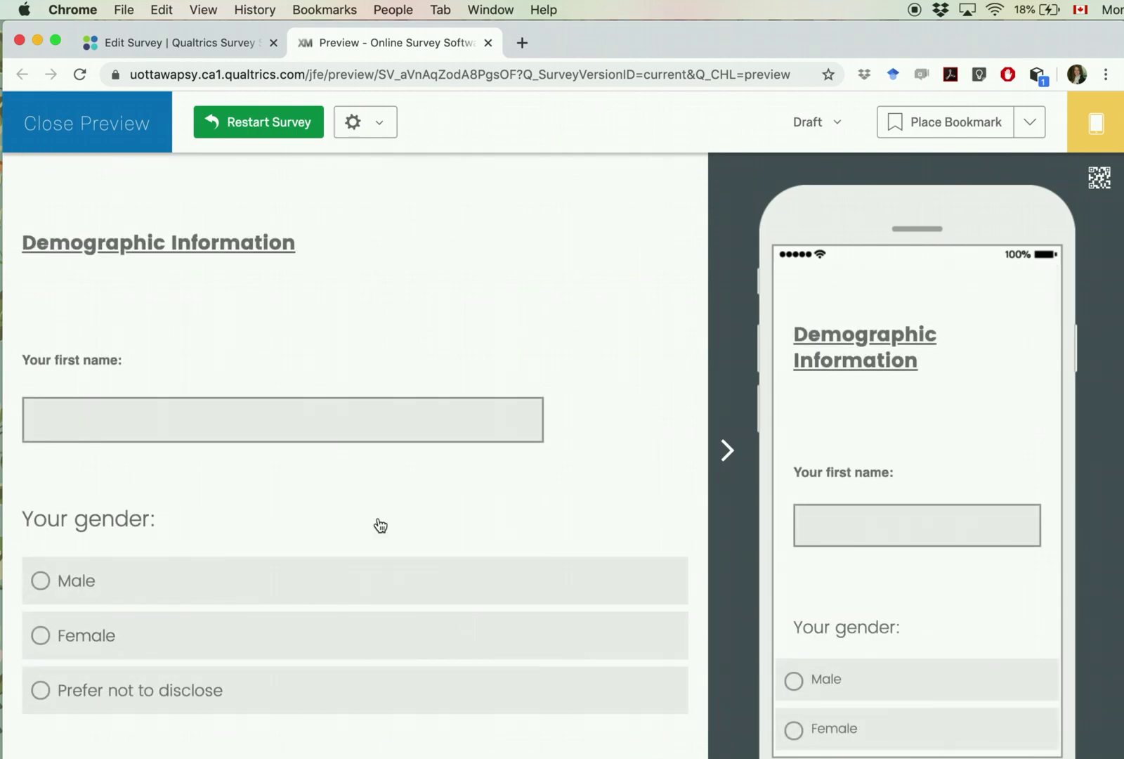
Step: Enter a first name, choose Female for gender, and enter a birthday date
click(86, 422)
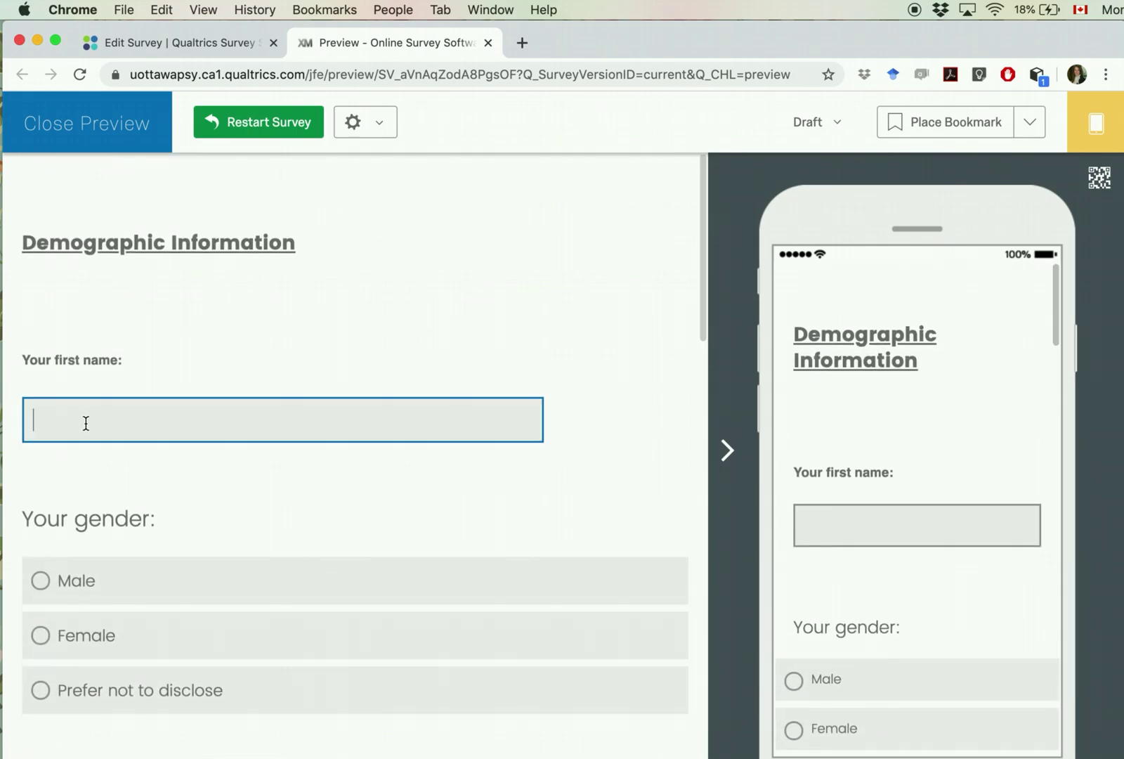
text(Meredith)
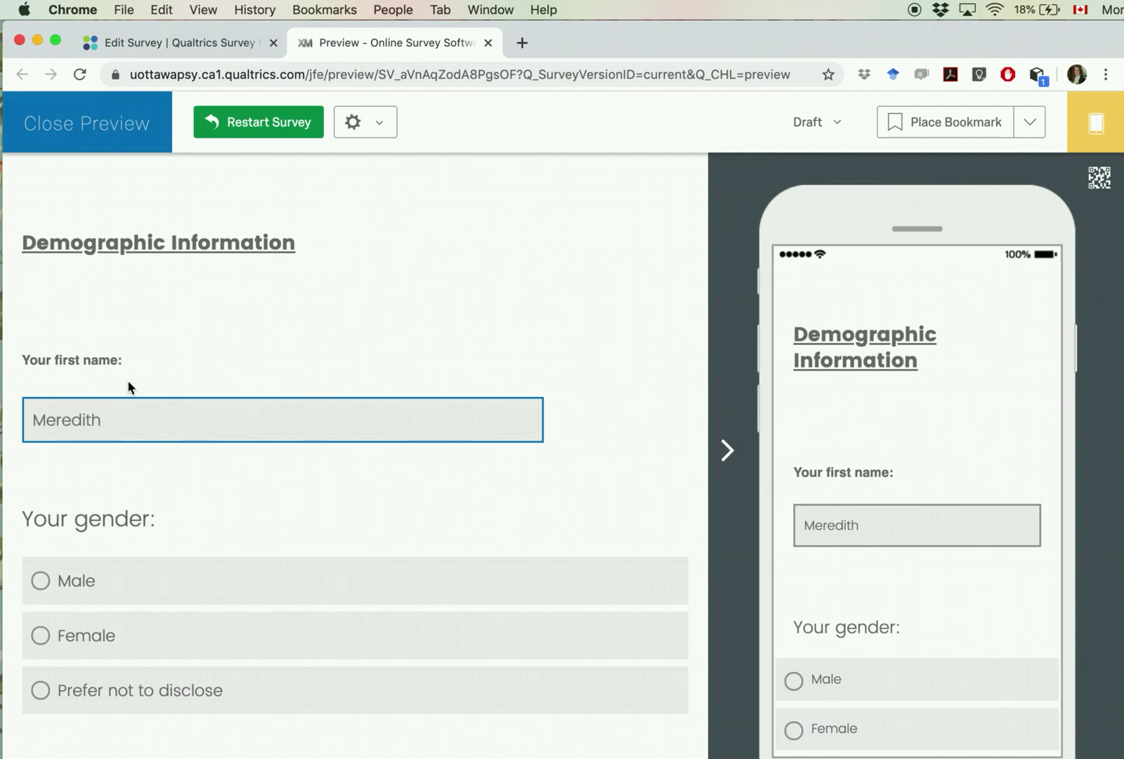
scroll(70, 449, down, 3)
click(40, 455)
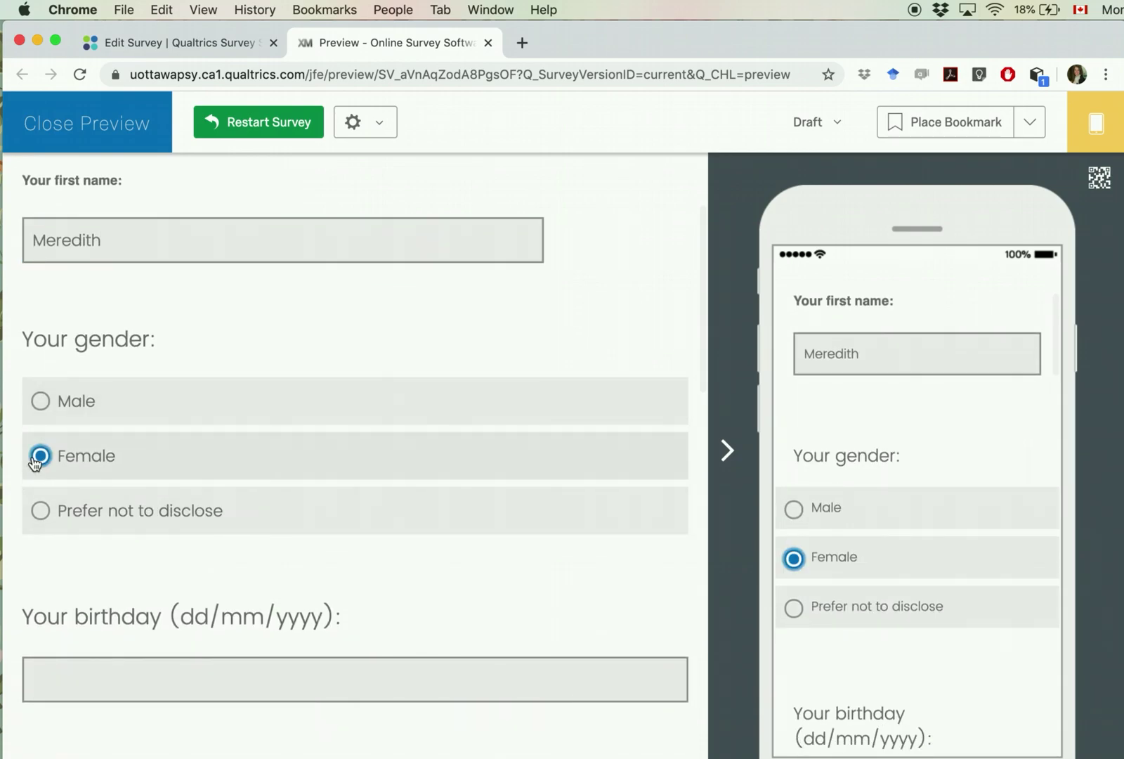
scroll(204, 481, down, 3)
click(169, 527)
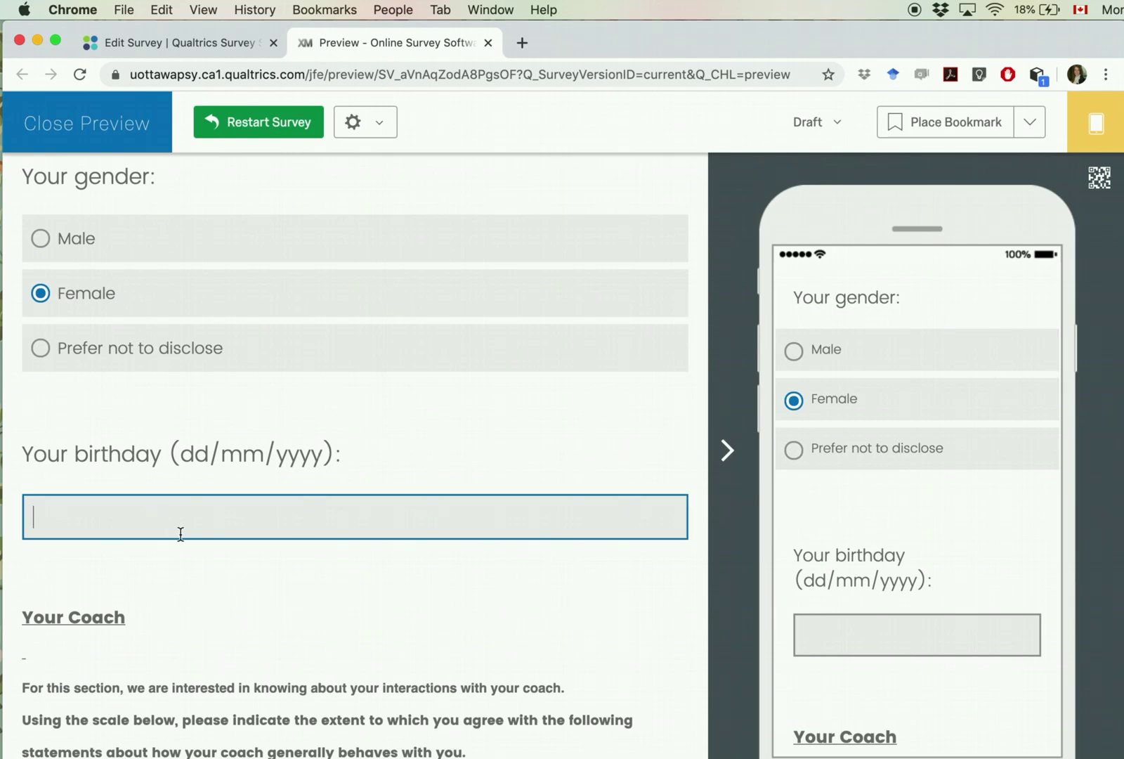
text(02)
text(/12/)
text(2020)
key(BackSpace)
text(20)
click(314, 660)
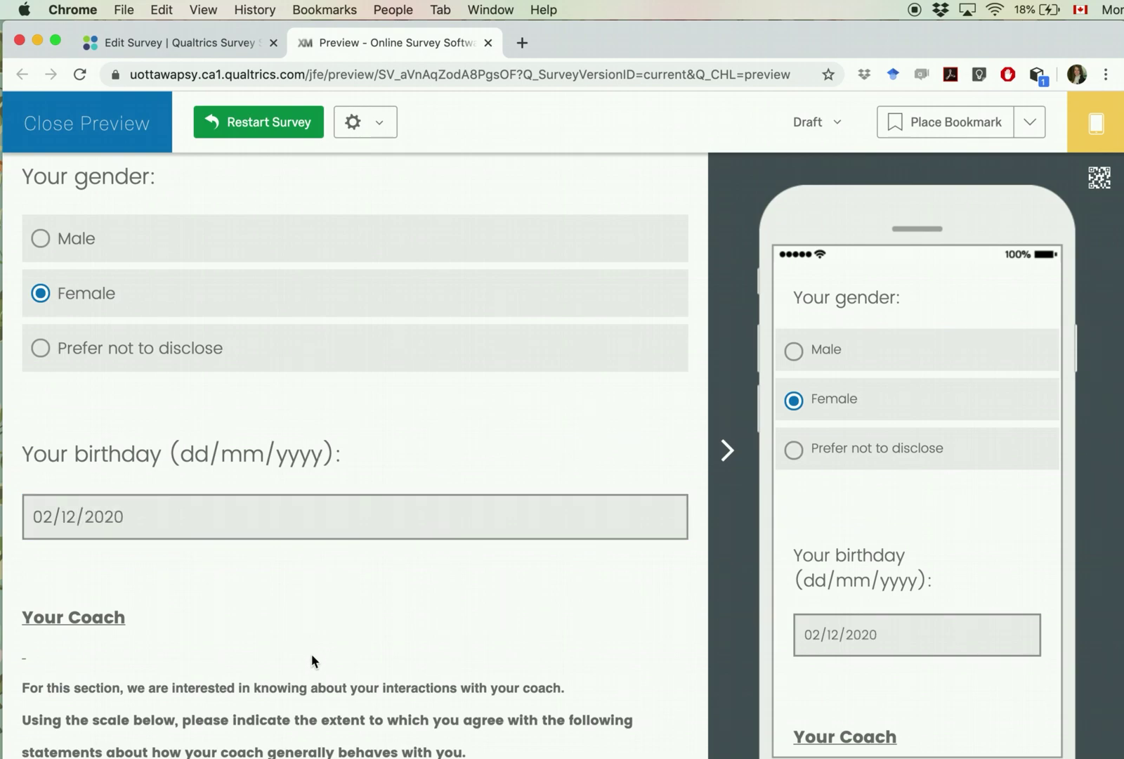
Step: Replace the birthday answer with the text 'sdid', then clear that invalid entry
triple_click(162, 517)
key(BackSpace)
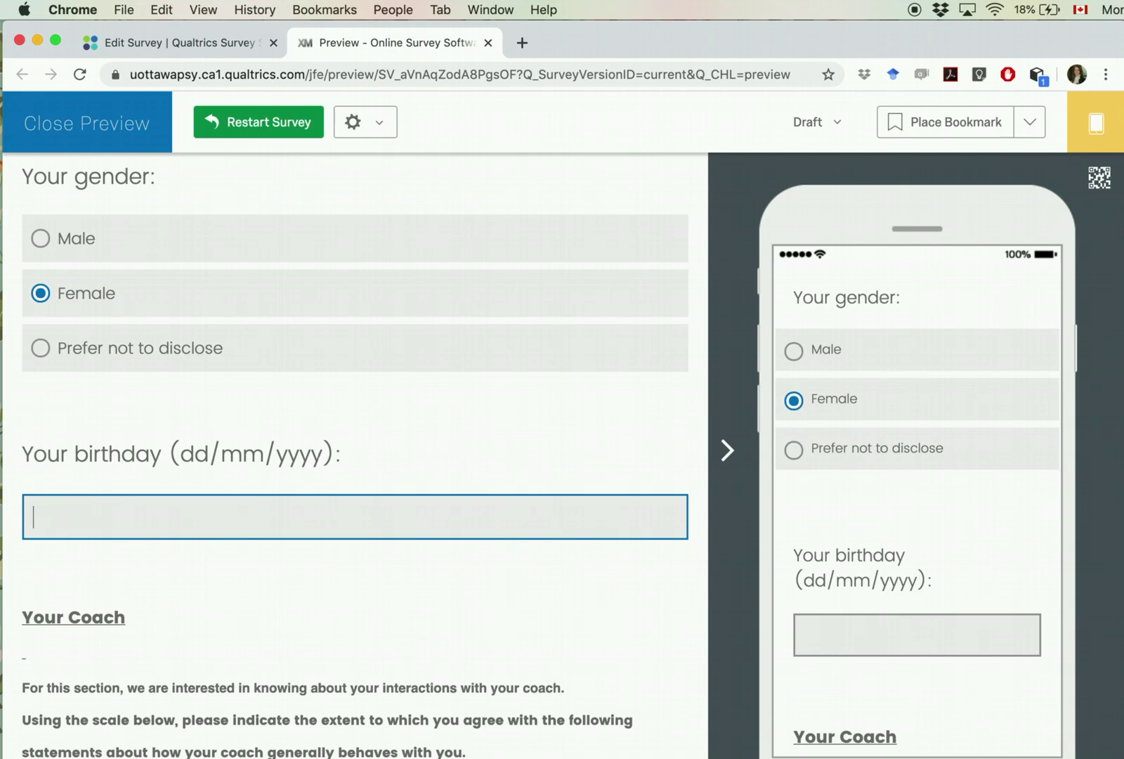
text(sdid)
click(235, 570)
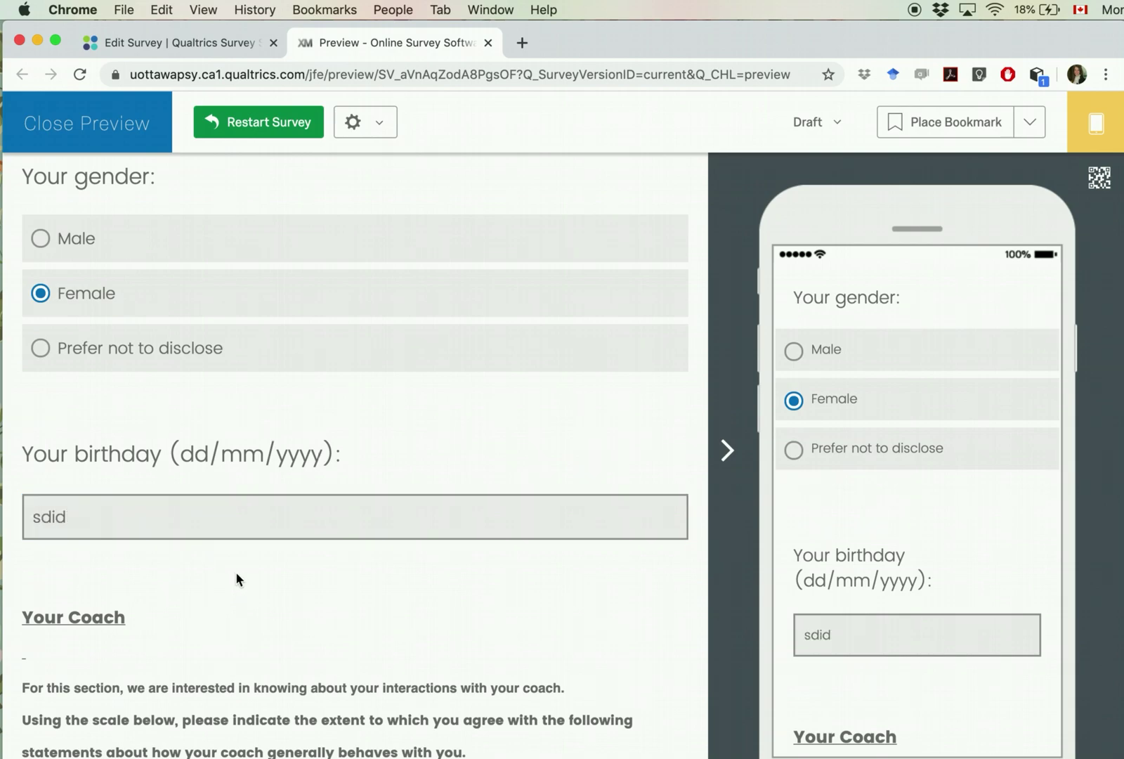
scroll(177, 588, down, 15)
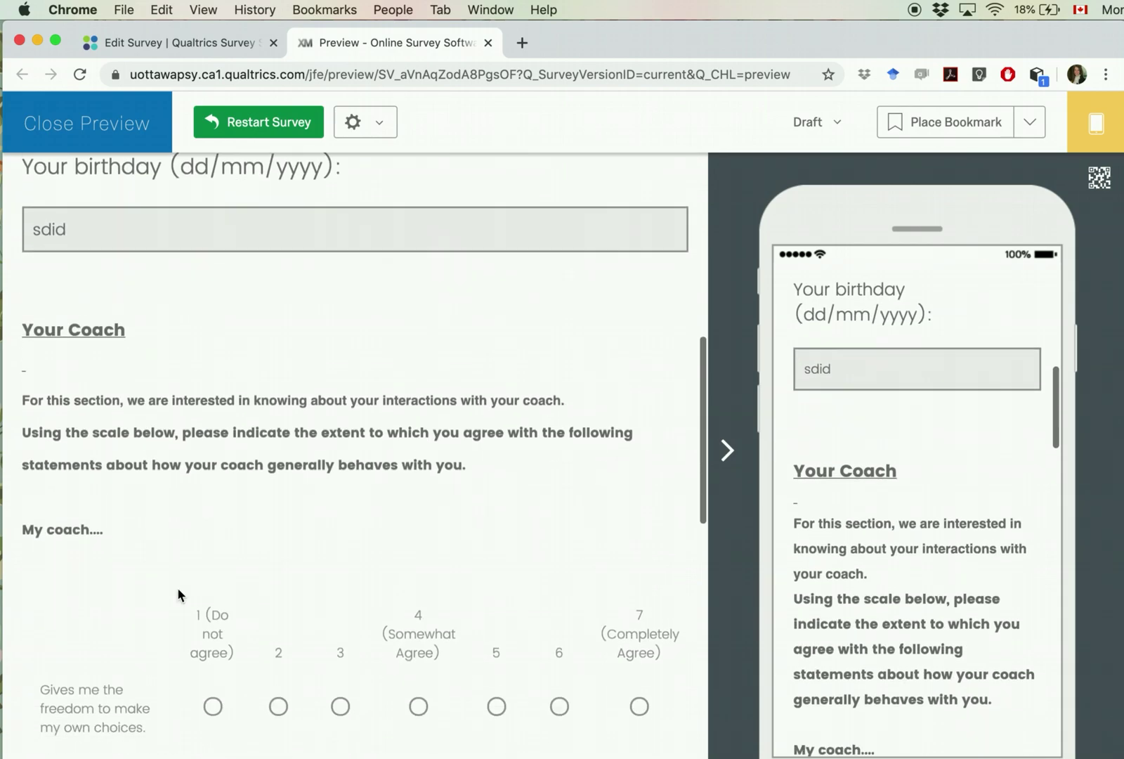
scroll(312, 566, up, 15)
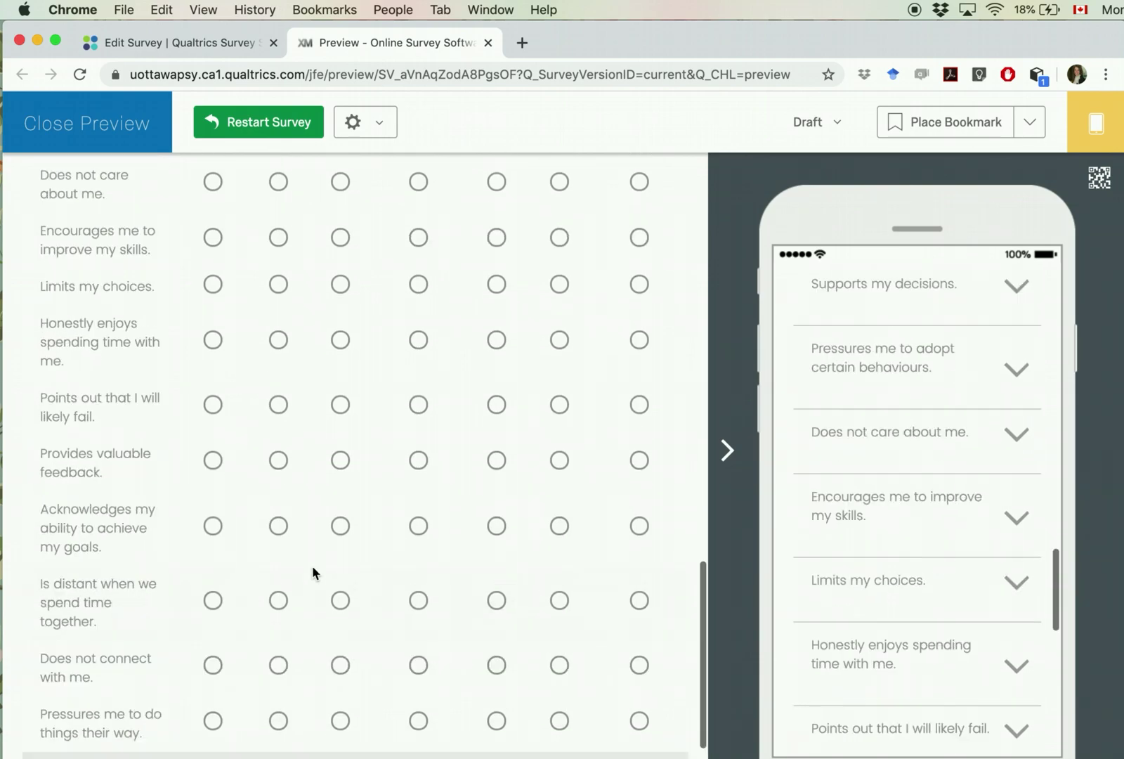
double_click(65, 243)
key(BackSpace)
Step: Rate the first Coach statements 4, 3, 5, 6 and 5
scroll(232, 294, down, 3)
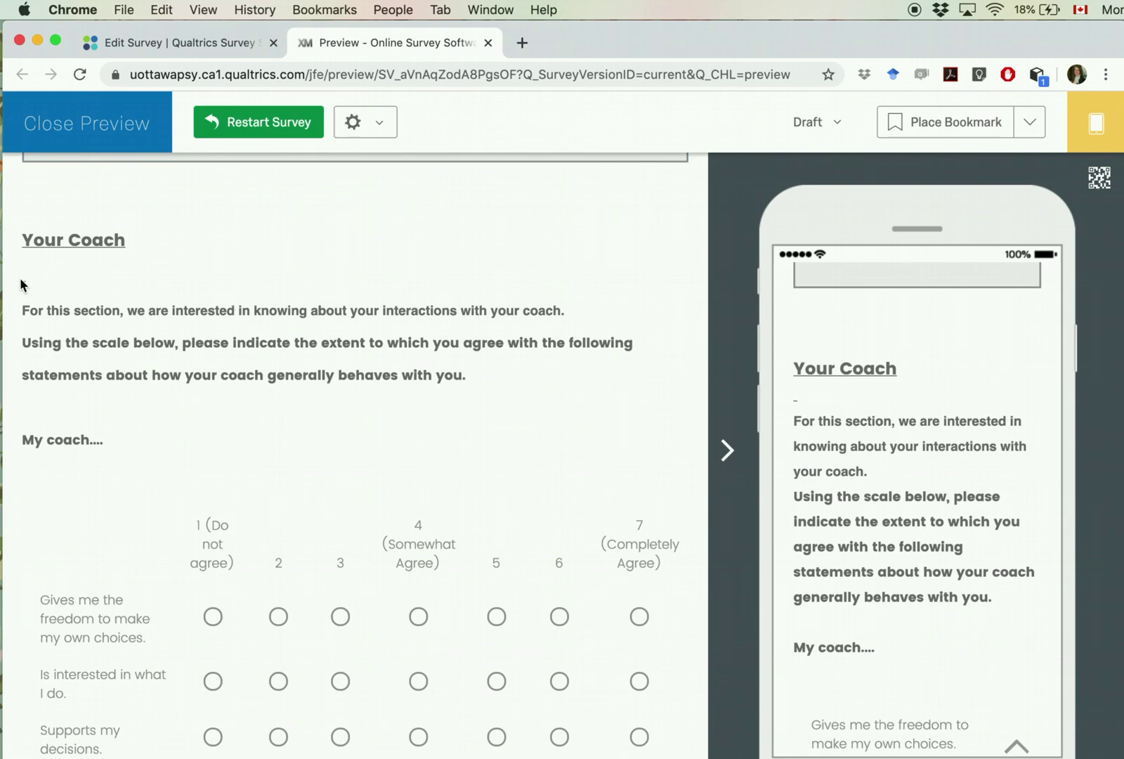
scroll(97, 334, up, 2)
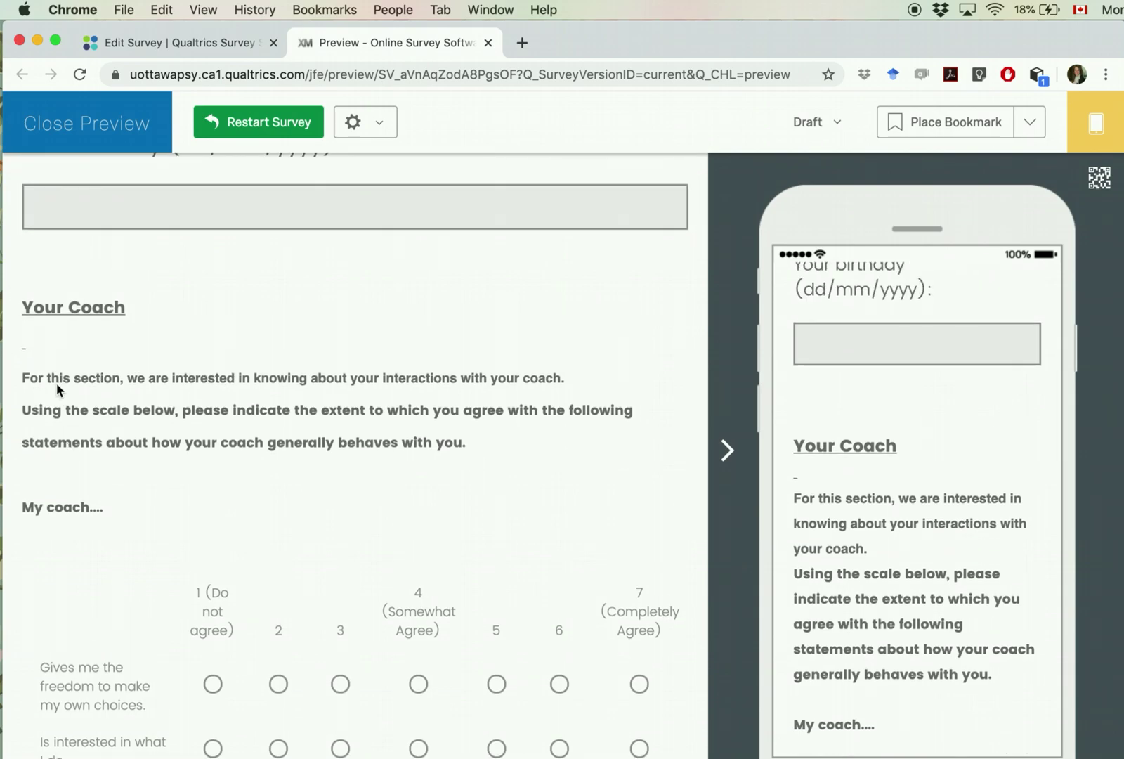
scroll(57, 383, down, 5)
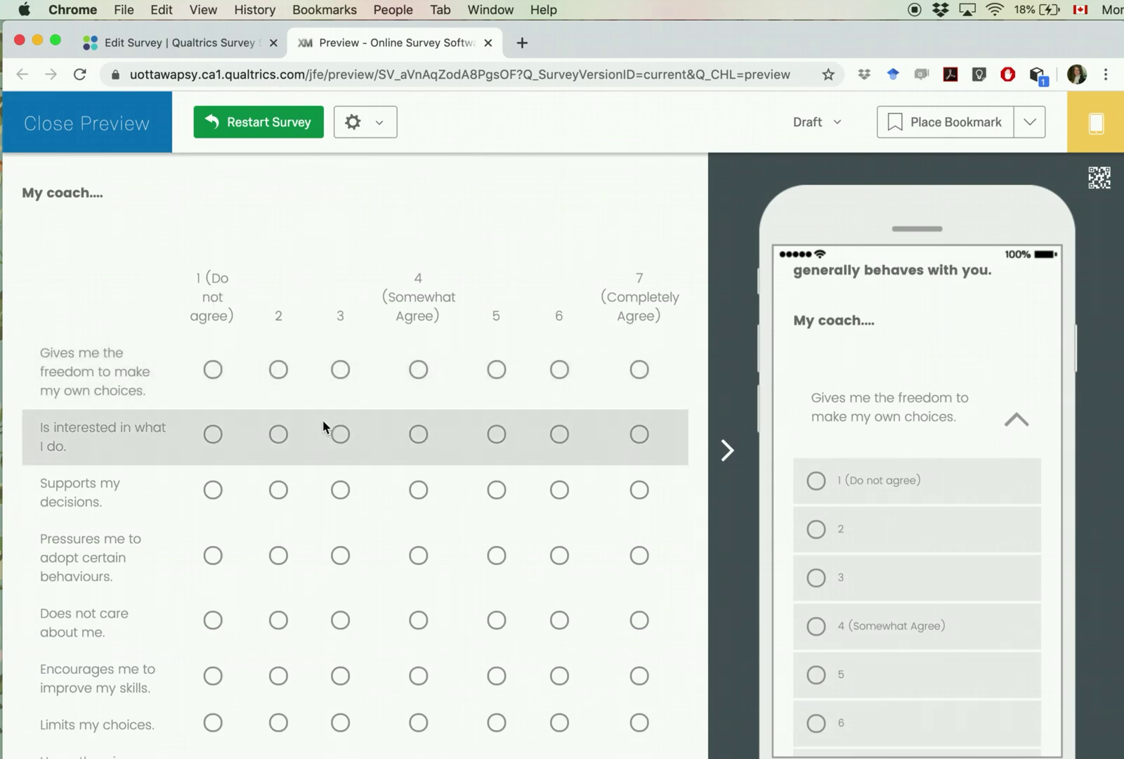
click(419, 369)
click(340, 433)
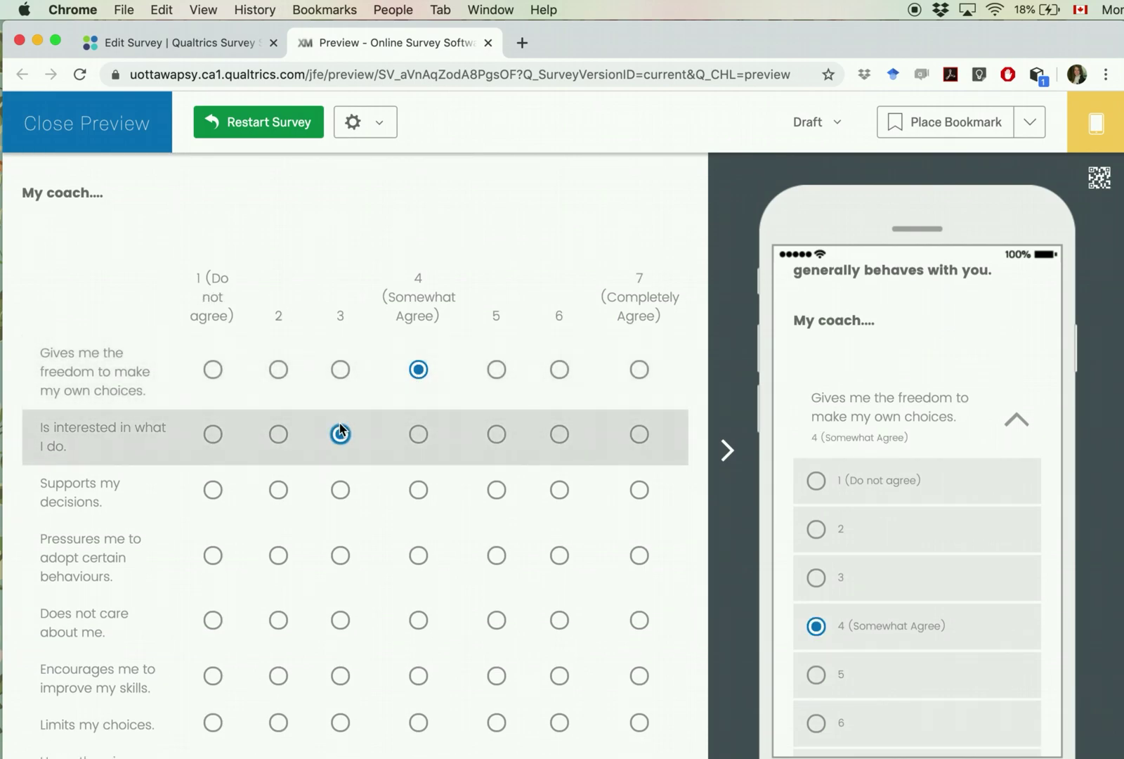
click(496, 490)
scroll(502, 506, down, 1)
click(559, 441)
click(497, 504)
Step: Rate the remaining Coach statements 7, 1, 4 and 5, submit, and return to the editor
scroll(668, 378, down, 2)
click(639, 397)
click(213, 444)
click(419, 500)
scroll(417, 531, down, 2)
scroll(496, 401, up, 1)
click(497, 401)
scroll(449, 484, down, 2)
click(660, 751)
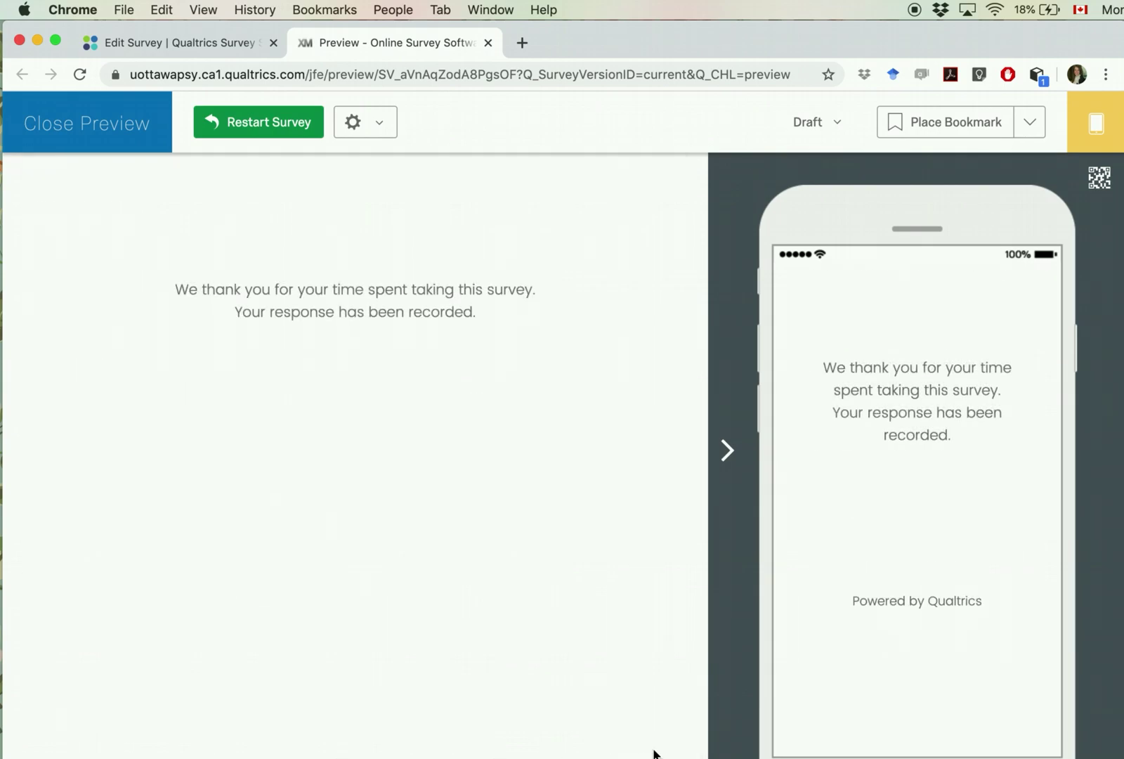
click(129, 143)
Step: Enable Recode Values on the Coach matrix, leaving its scale points coded 1 through 7
scroll(405, 527, down, 2)
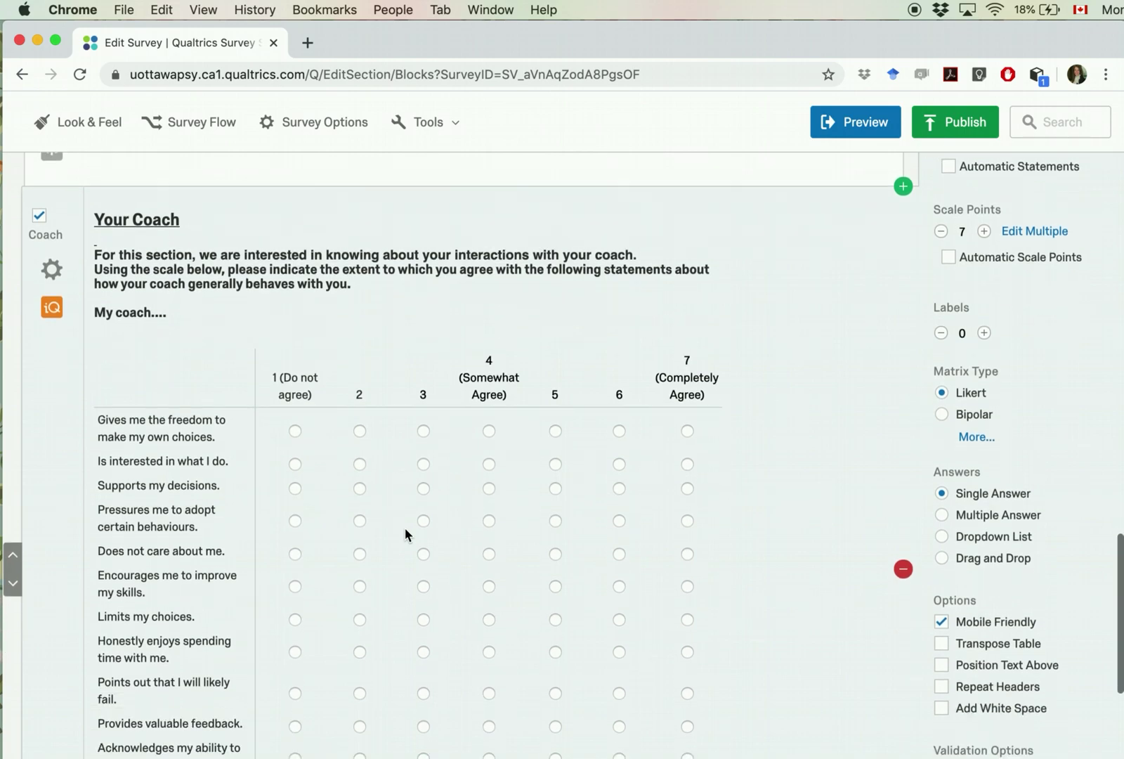
scroll(405, 527, up, 3)
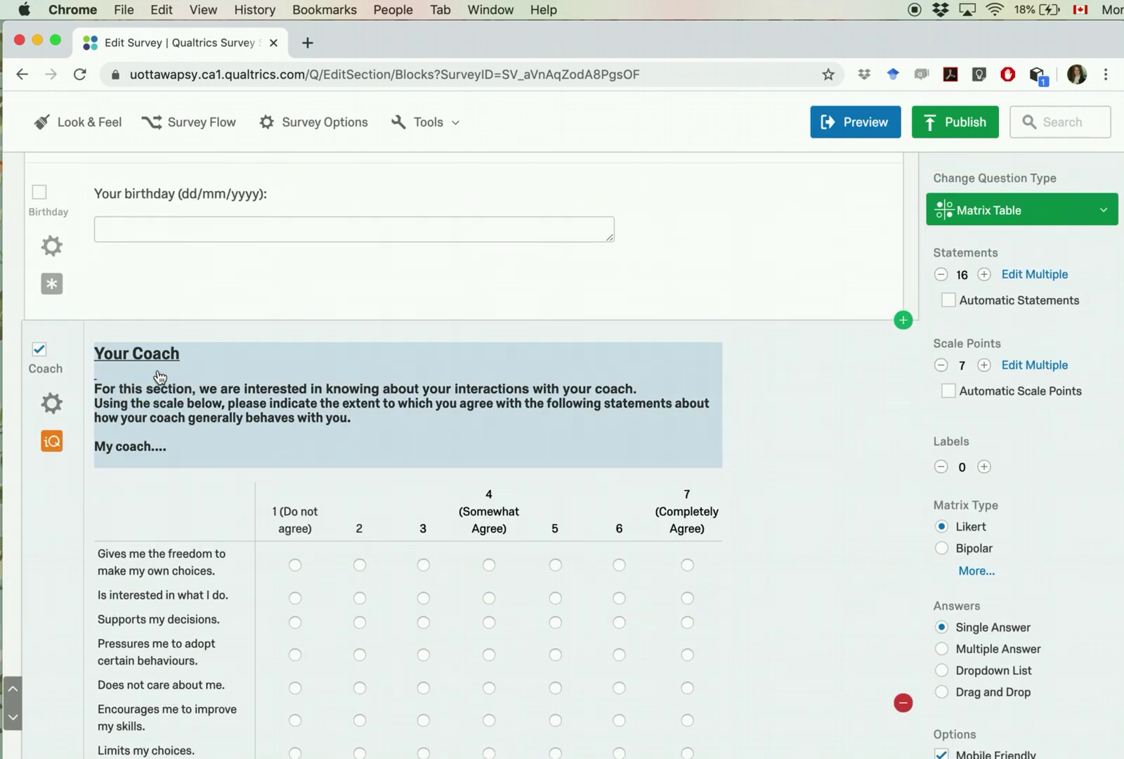
scroll(249, 584, down, 1)
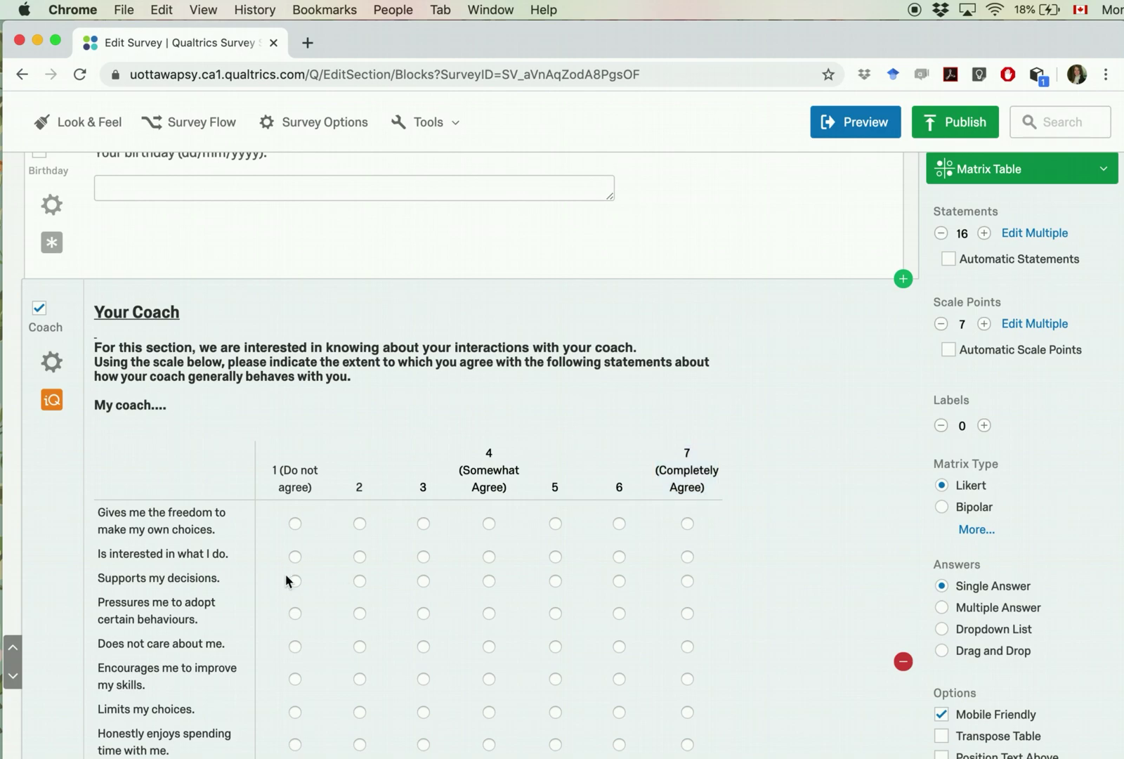
click(51, 365)
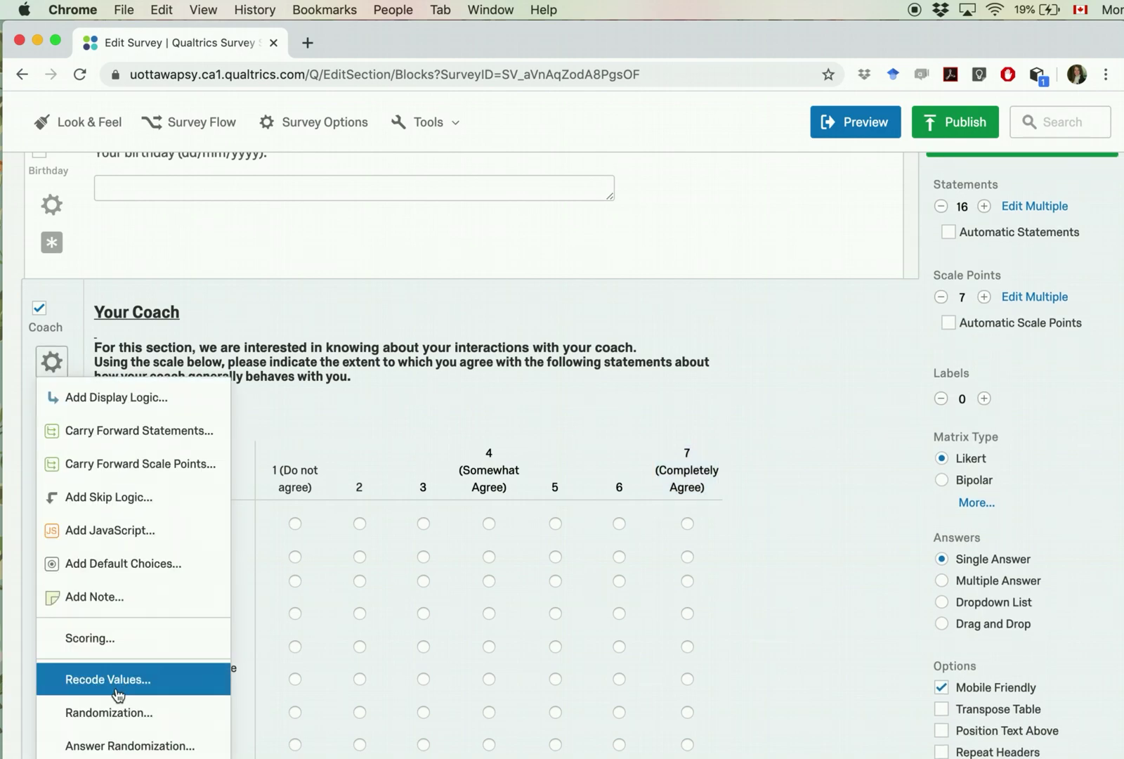
click(118, 694)
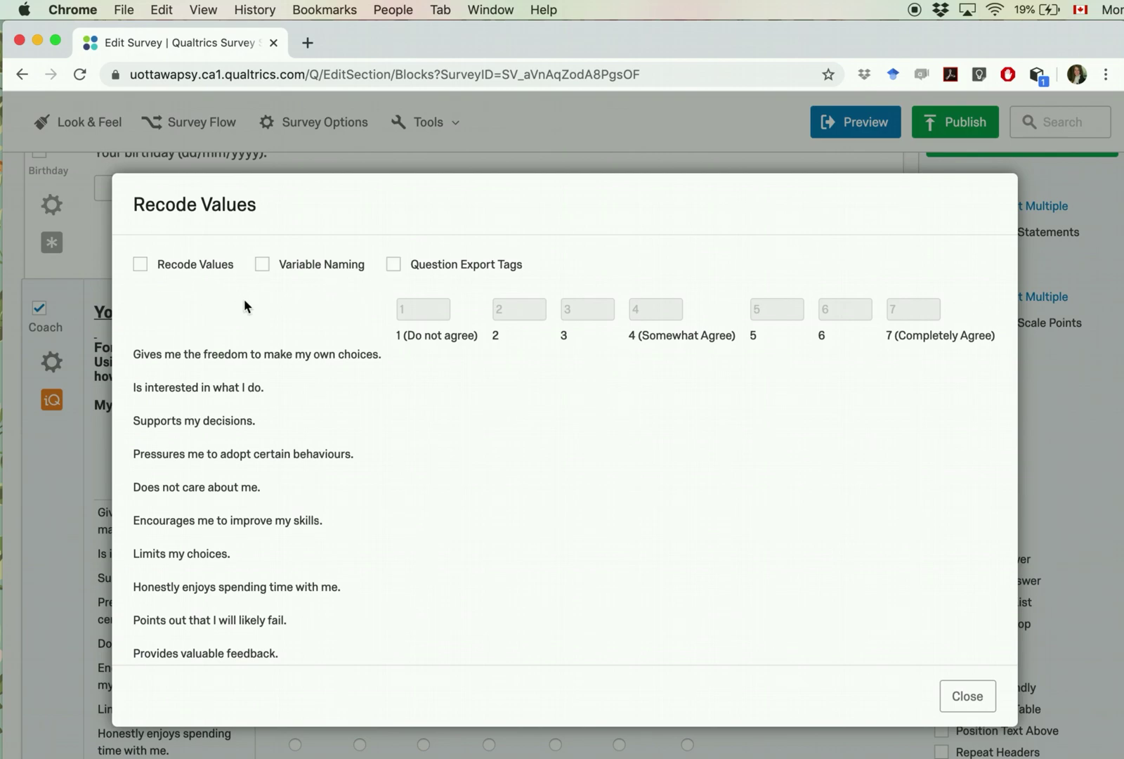
click(140, 264)
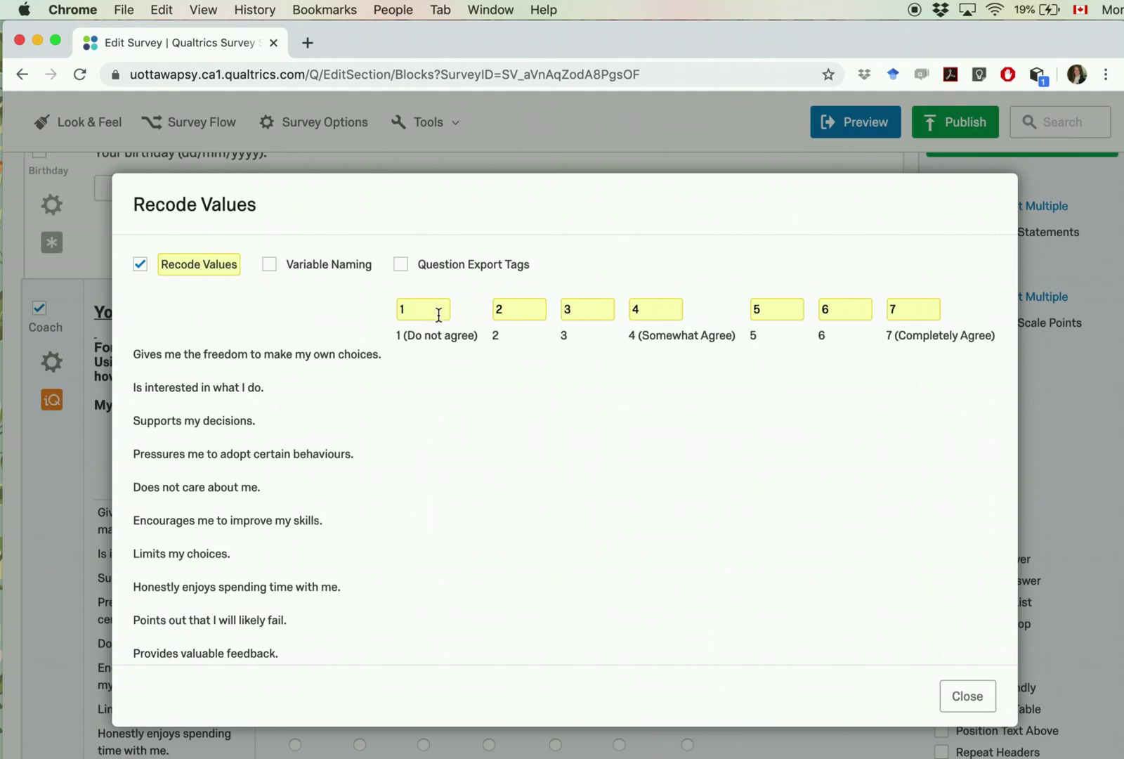
Step: Turn on Question Export Tags and review the Coach_1 through Coach_16 tags
click(402, 265)
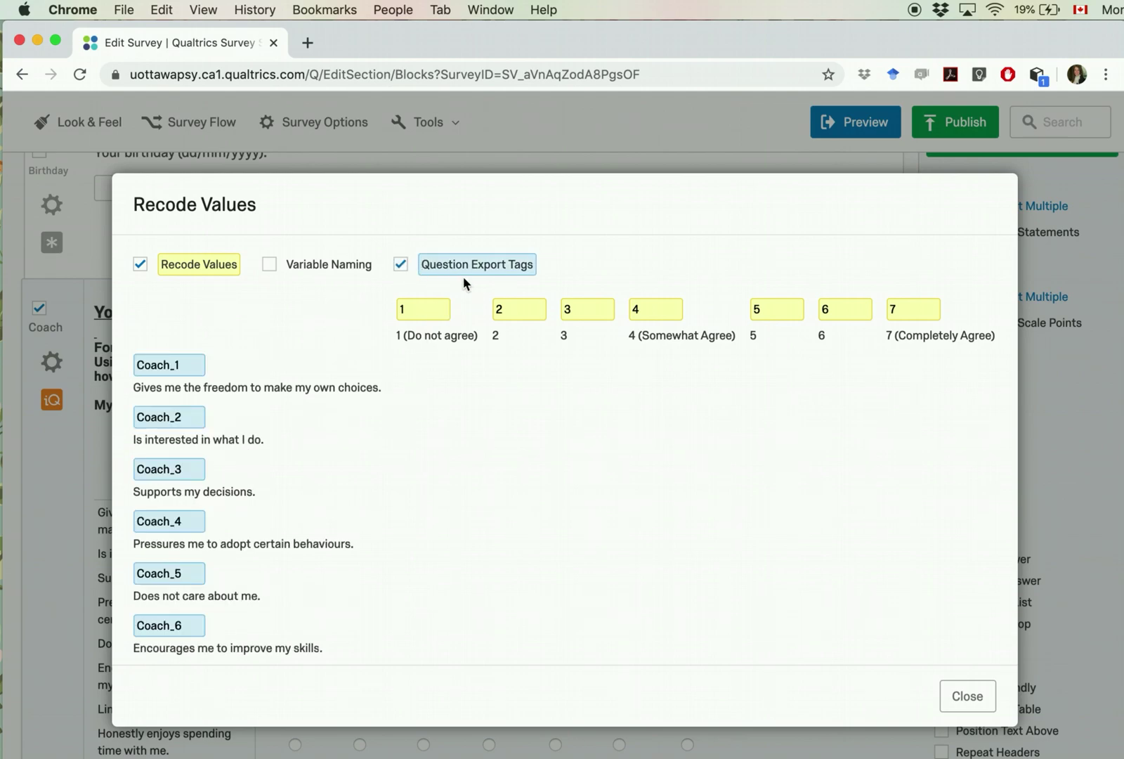
scroll(210, 488, down, 3)
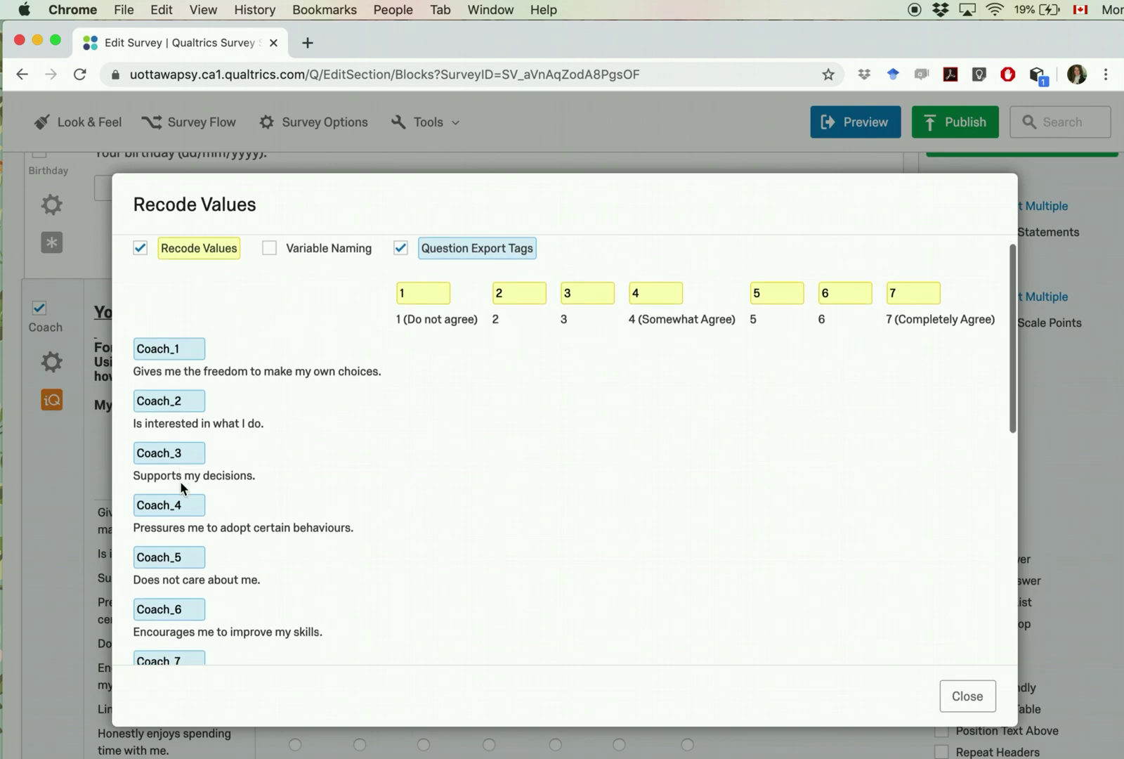
scroll(182, 487, up, 3)
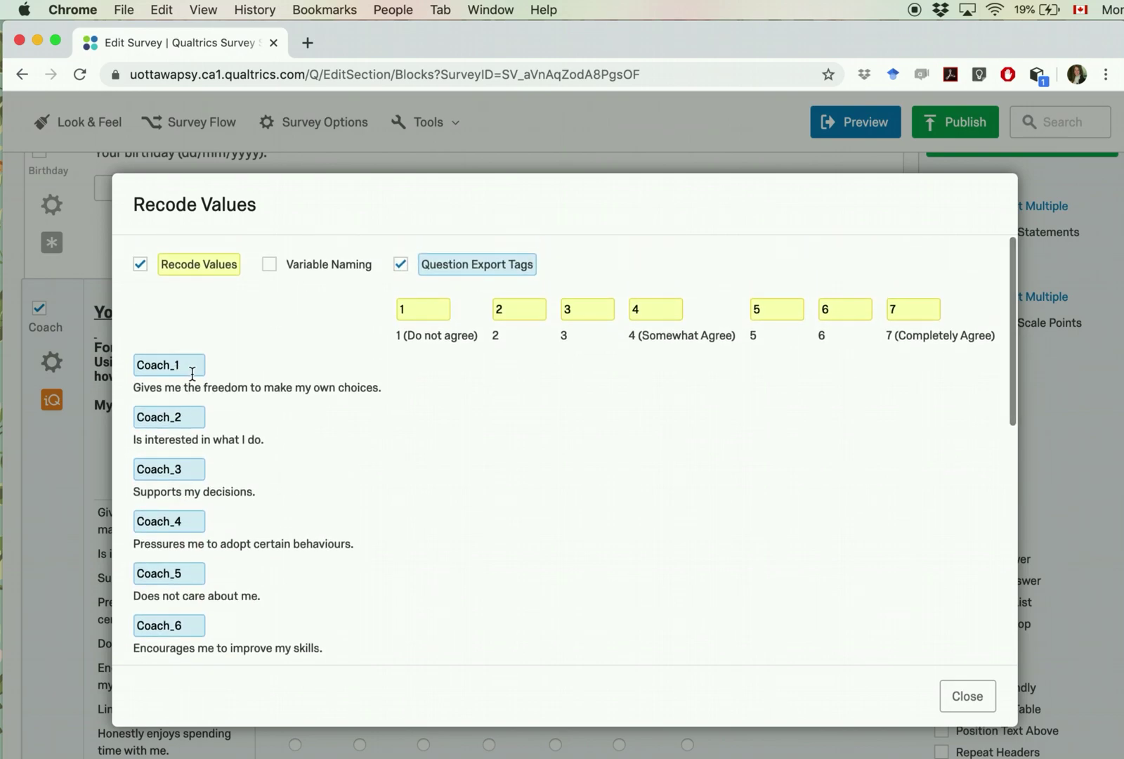
scroll(190, 369, down, 3)
scroll(191, 373, down, 1)
scroll(186, 355, up, 3)
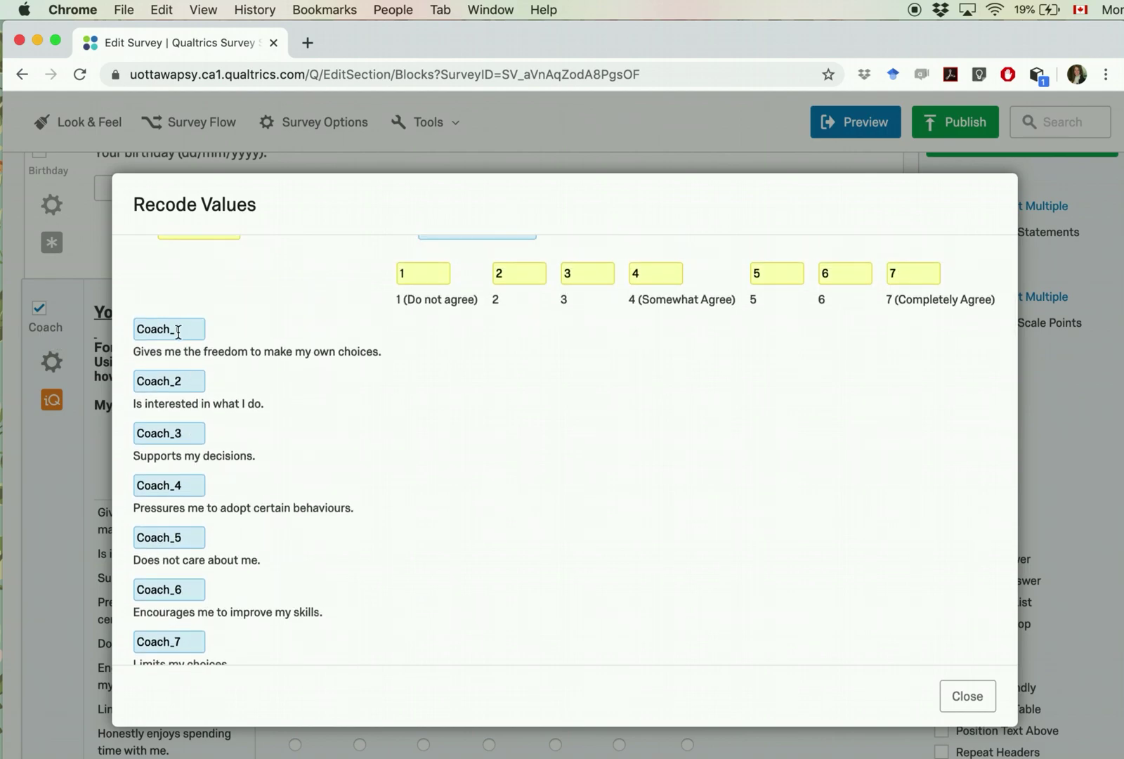
scroll(195, 355, down, 5)
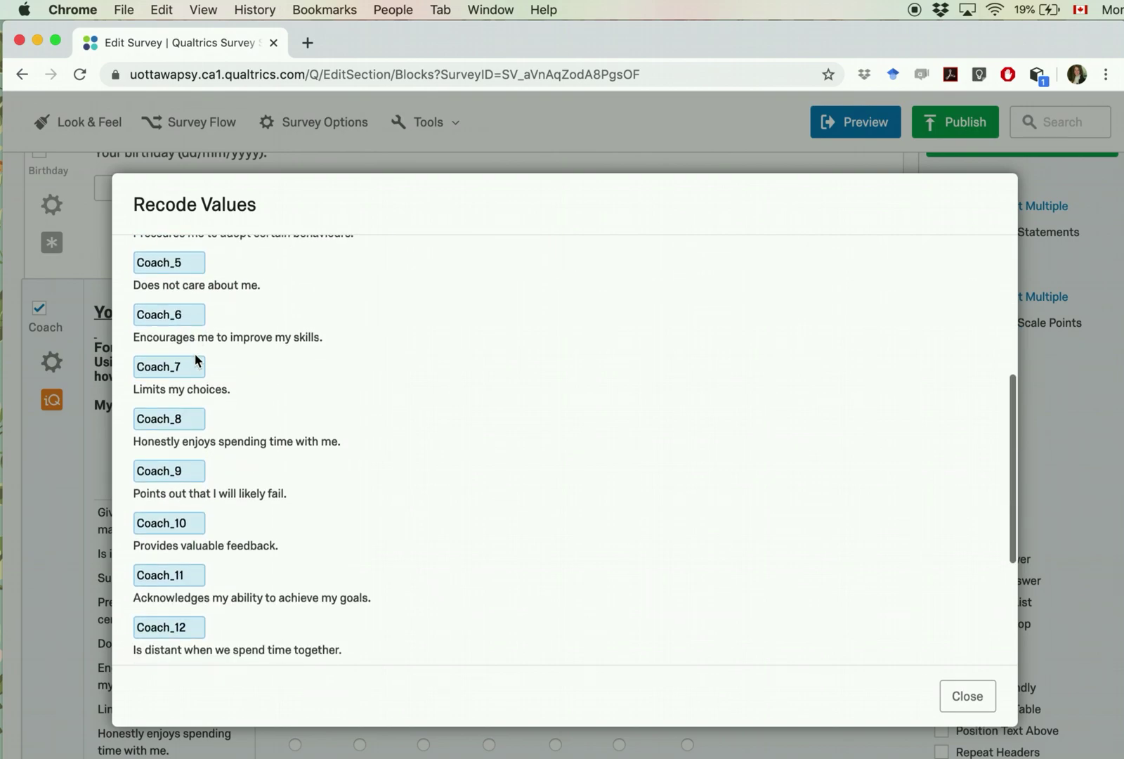
scroll(198, 372, down, 4)
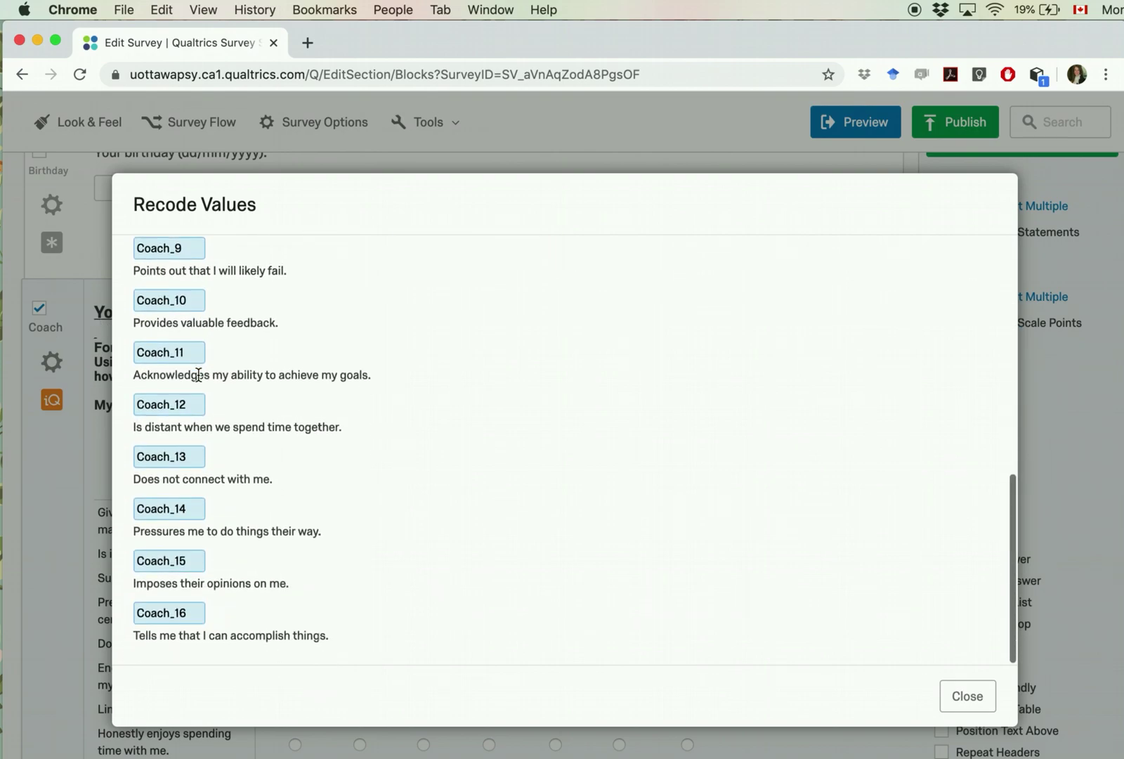
scroll(198, 374, up, 10)
Step: Check the Coach_1 tag, then enable Variable Naming for the Coach scale points
click(185, 363)
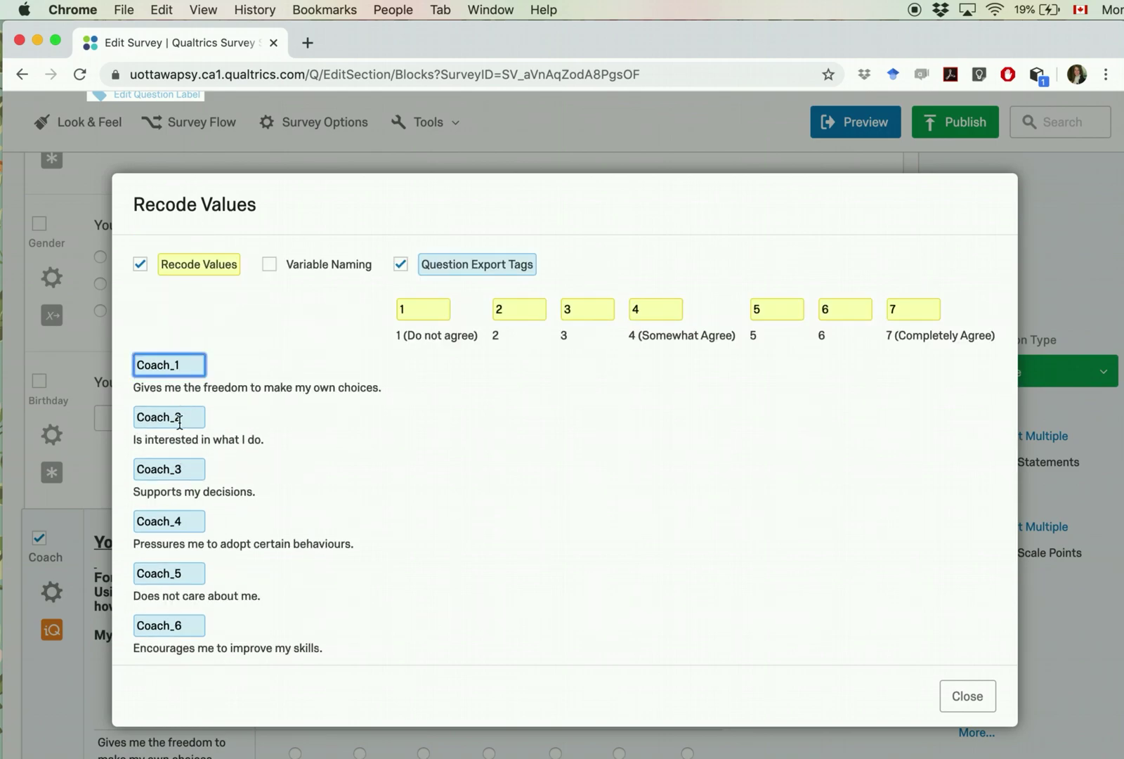
scroll(180, 423, down, 8)
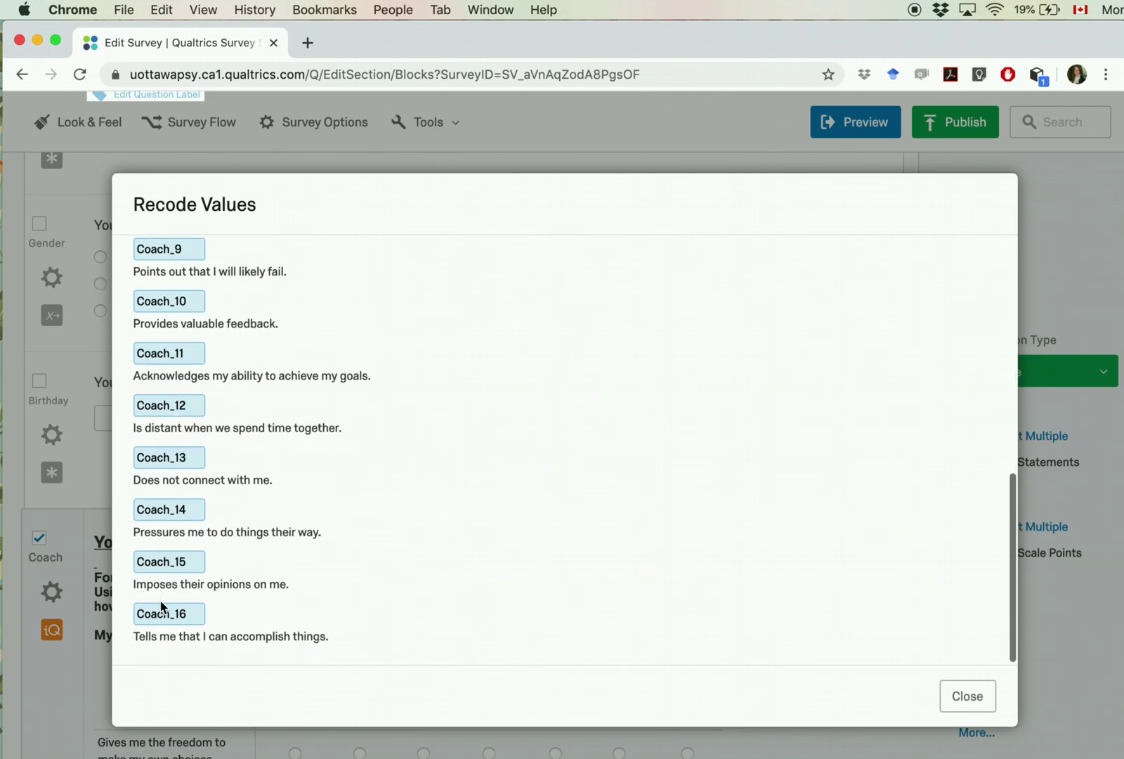
scroll(442, 572, up, 10)
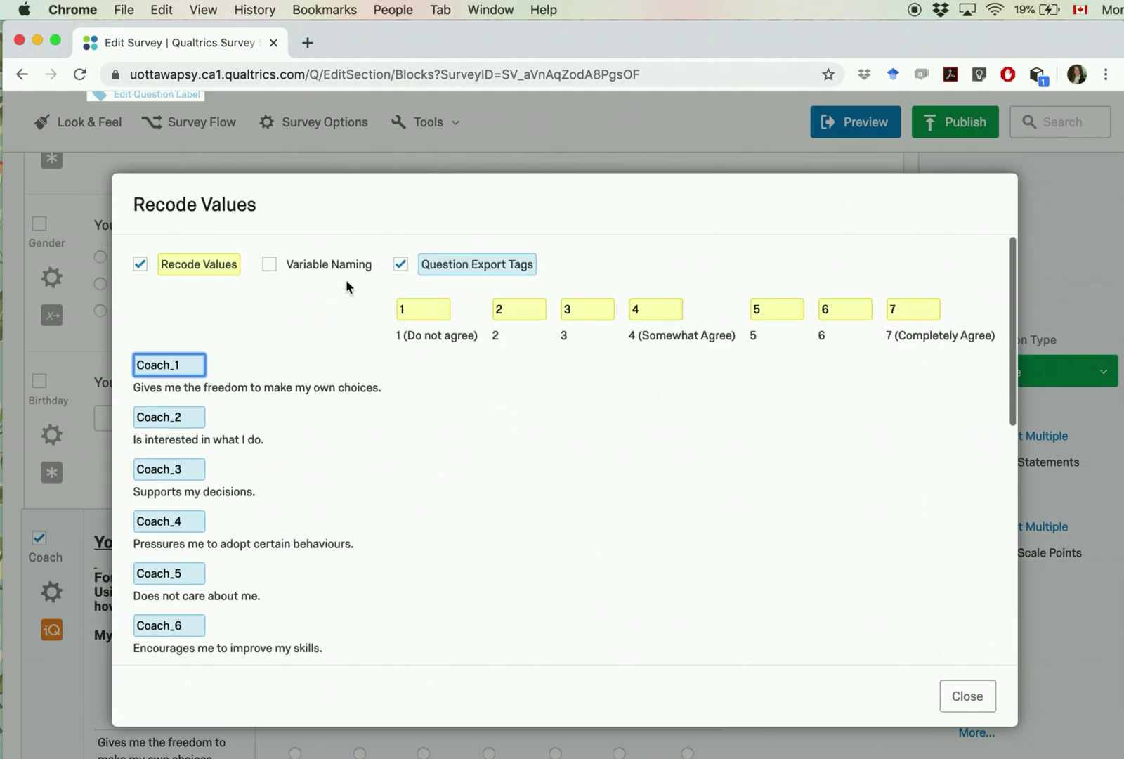
click(270, 264)
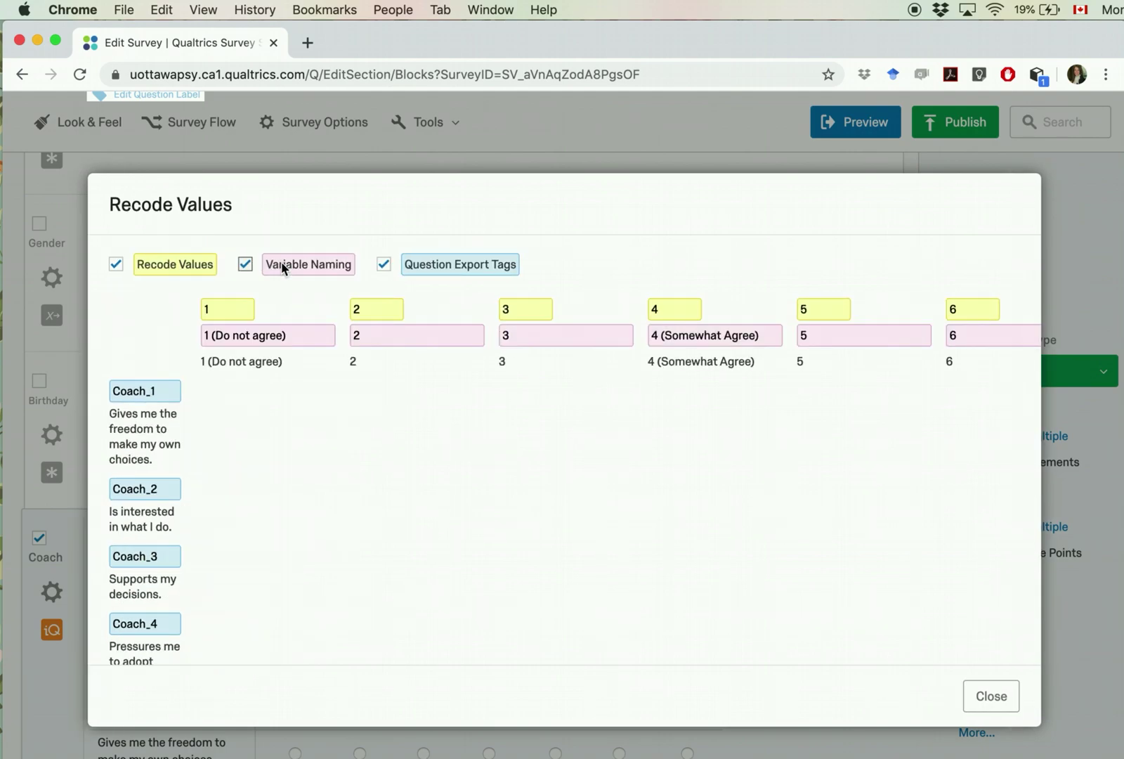
Step: Rework scale value 1's variable name to read '1 (Do not agree)'
triple_click(265, 338)
click(309, 340)
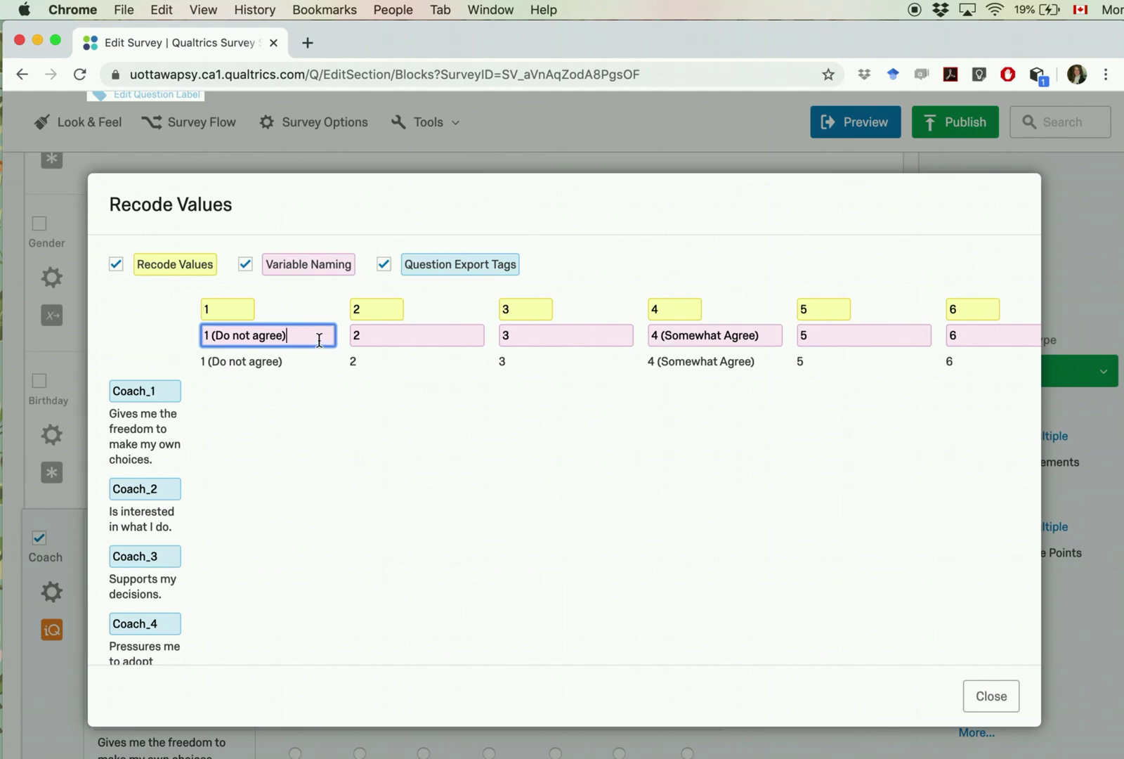
drag(306, 336, 211, 338)
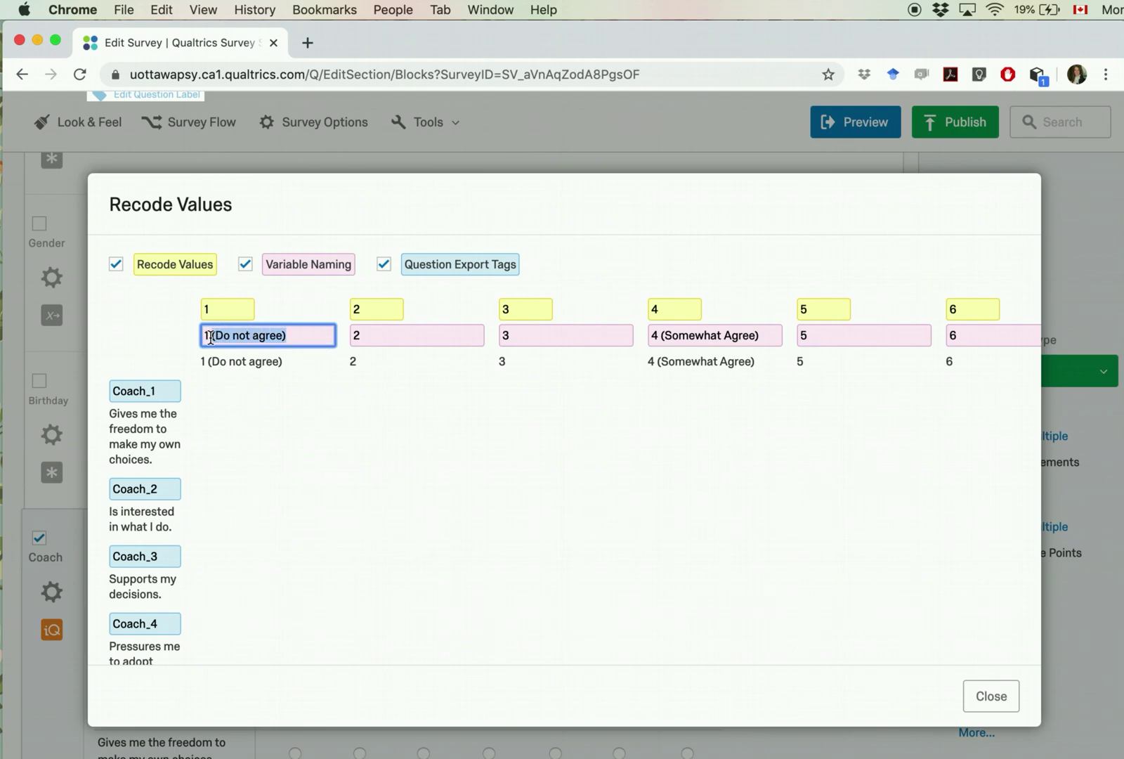
click(290, 342)
drag(288, 335, 212, 335)
key(BackSpace)
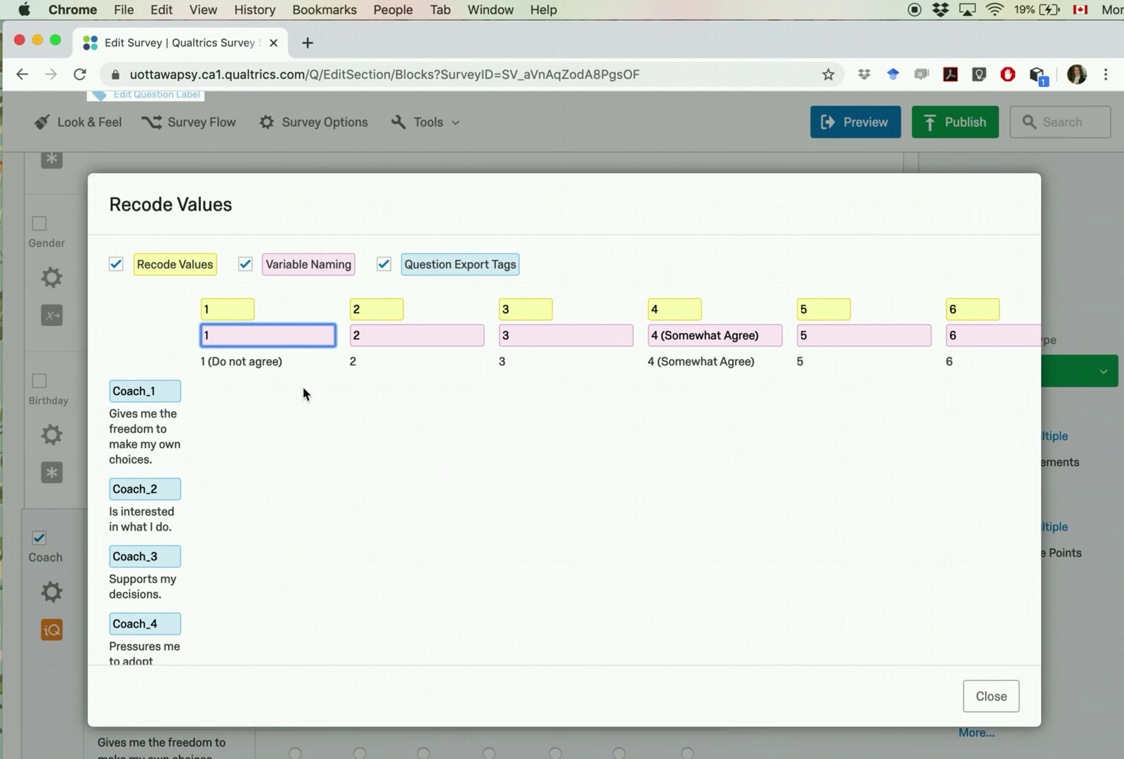
text((Do not agree)
click(430, 440)
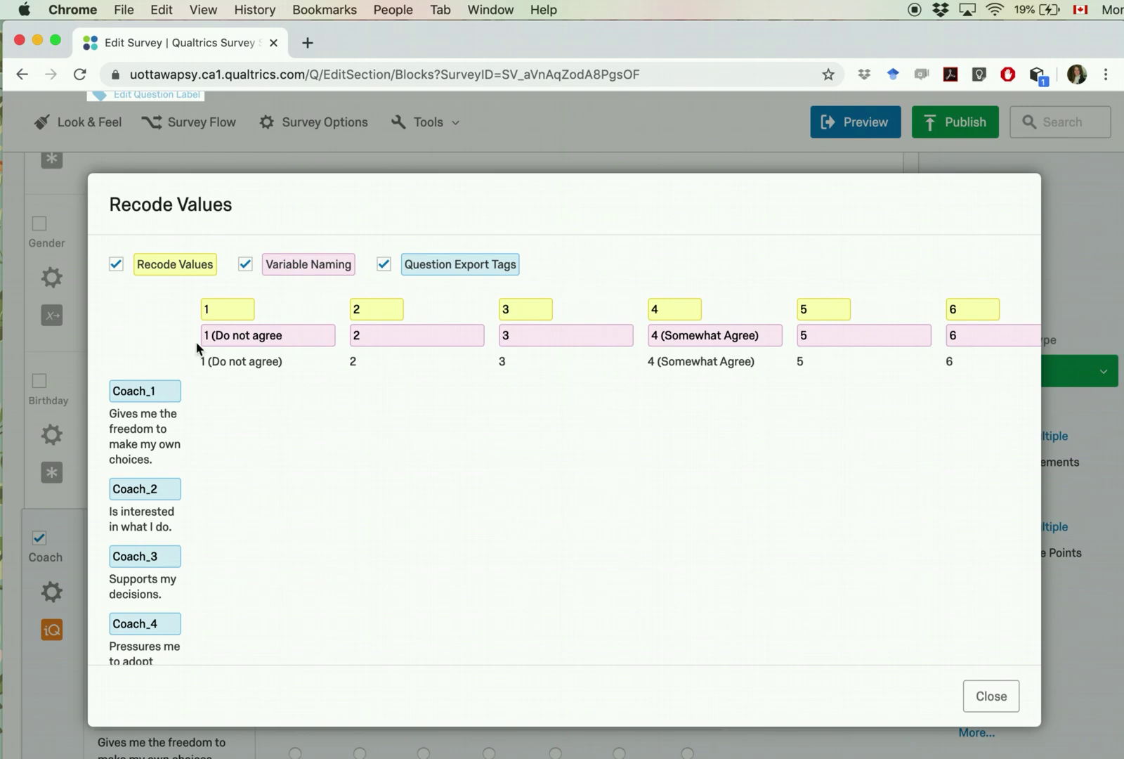
Step: Close Recode Values and scroll to the end of the Coach matrix
scroll(161, 395, down, 2)
scroll(158, 492, down, 20)
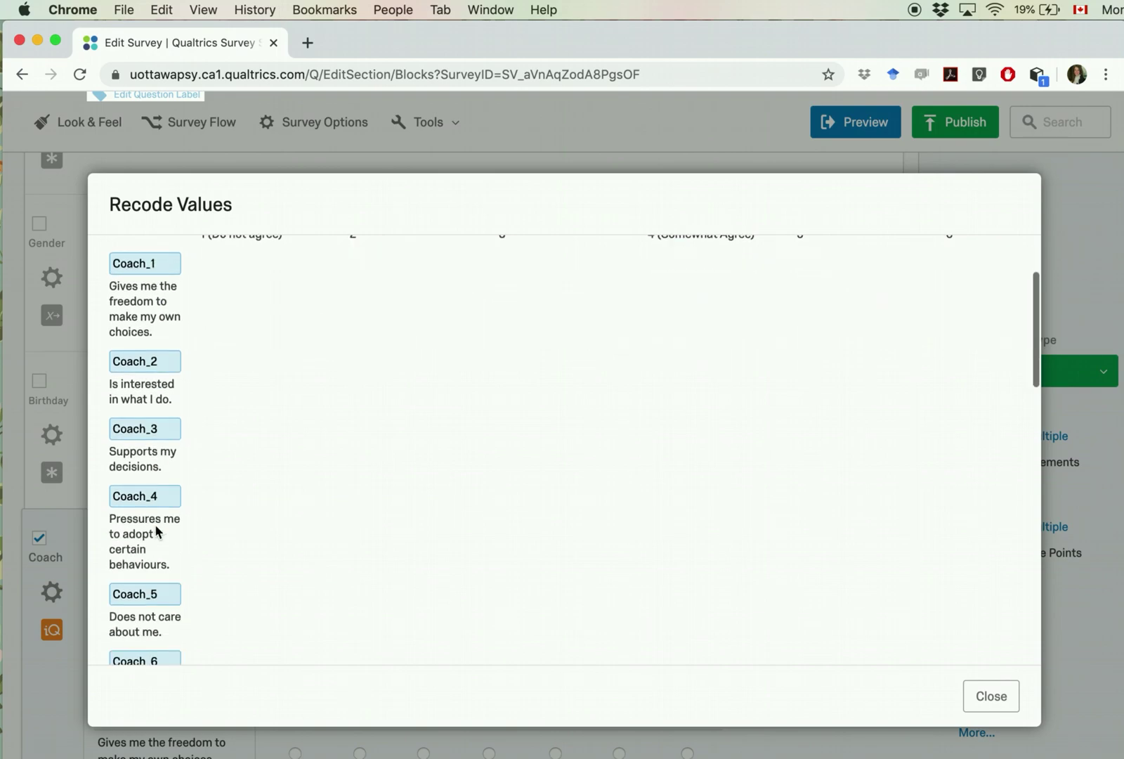
click(966, 692)
scroll(320, 562, down, 12)
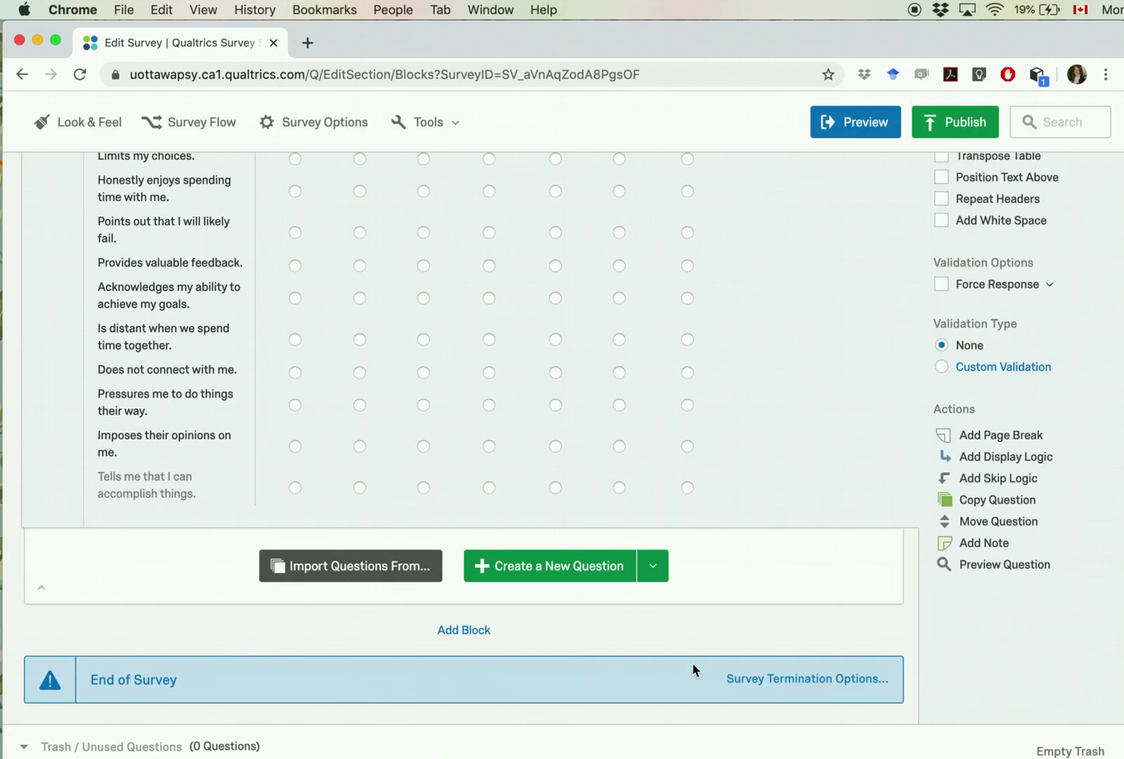
click(763, 680)
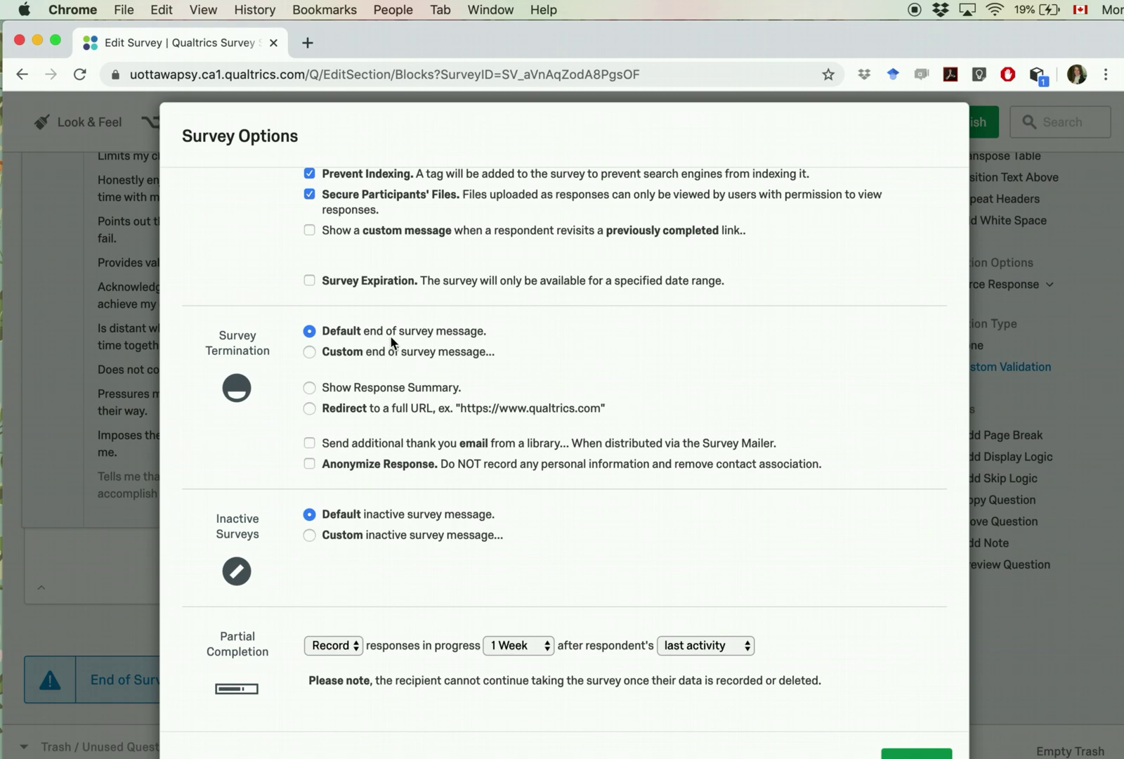
click(309, 351)
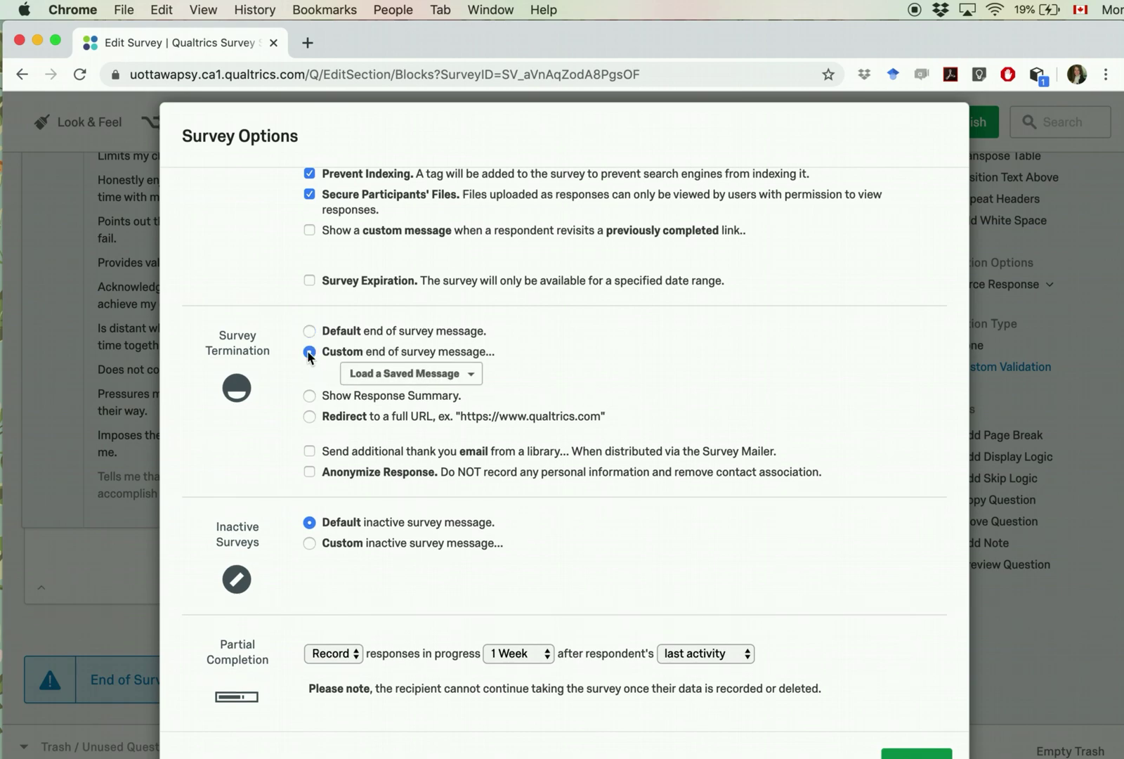
click(469, 375)
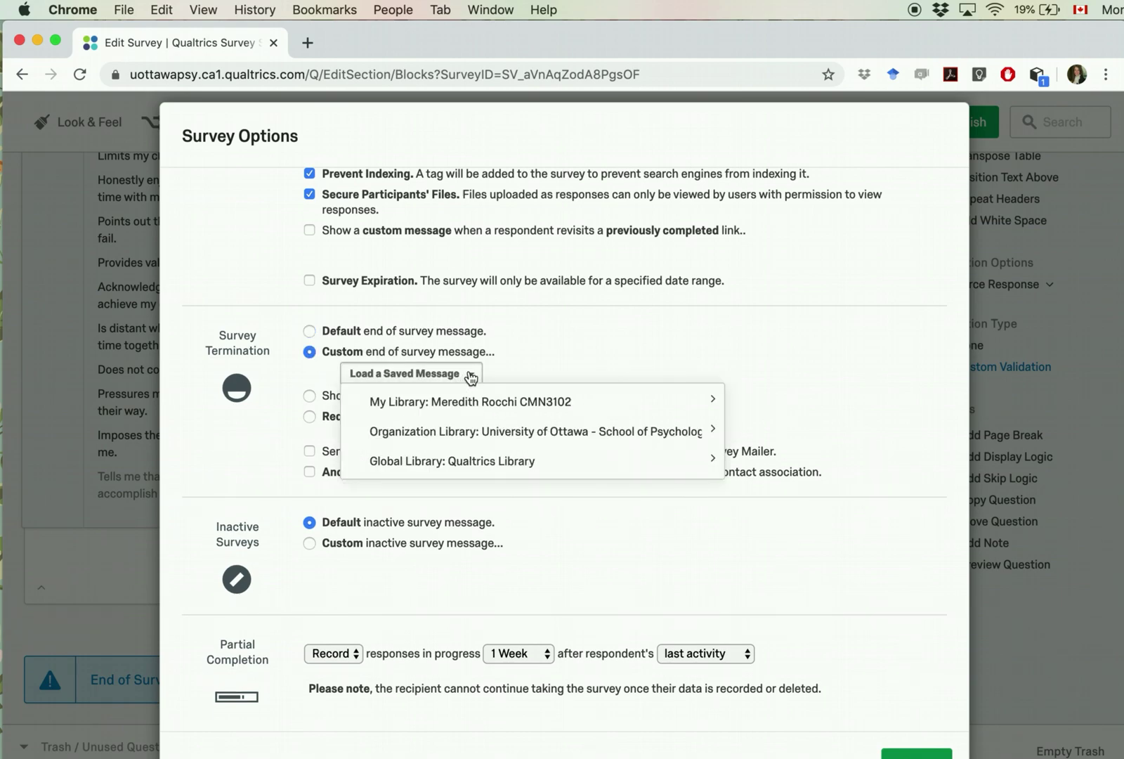
click(423, 368)
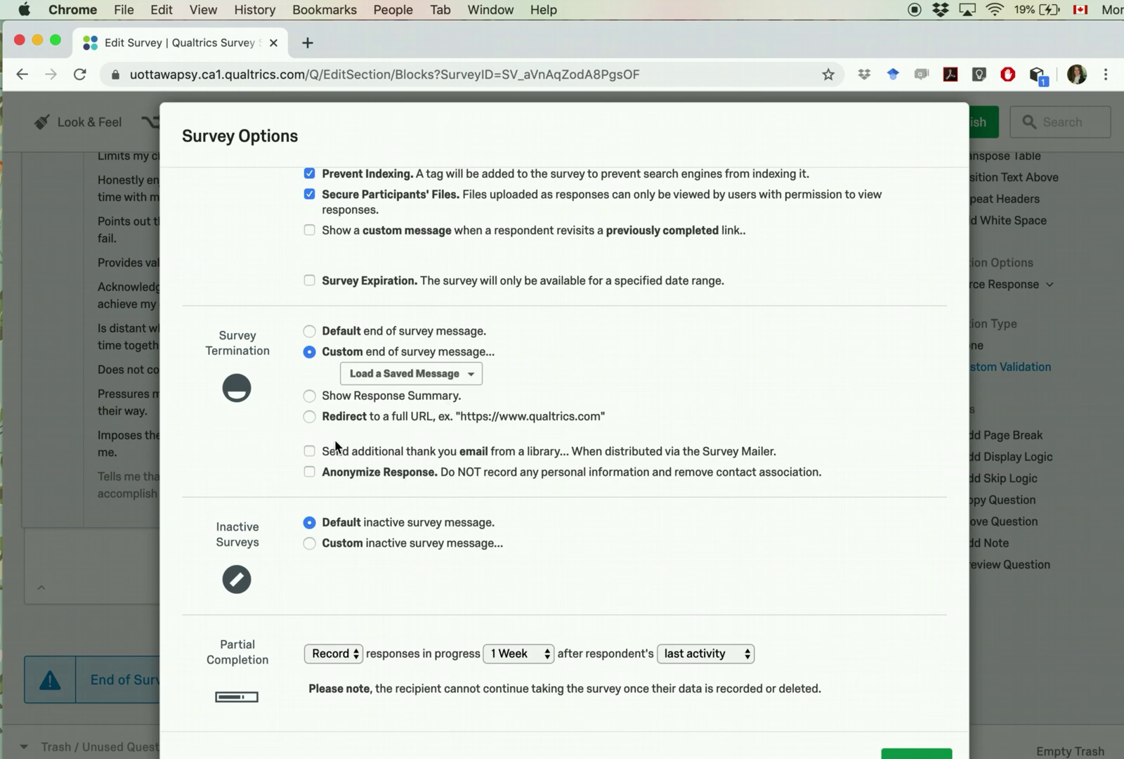
click(310, 417)
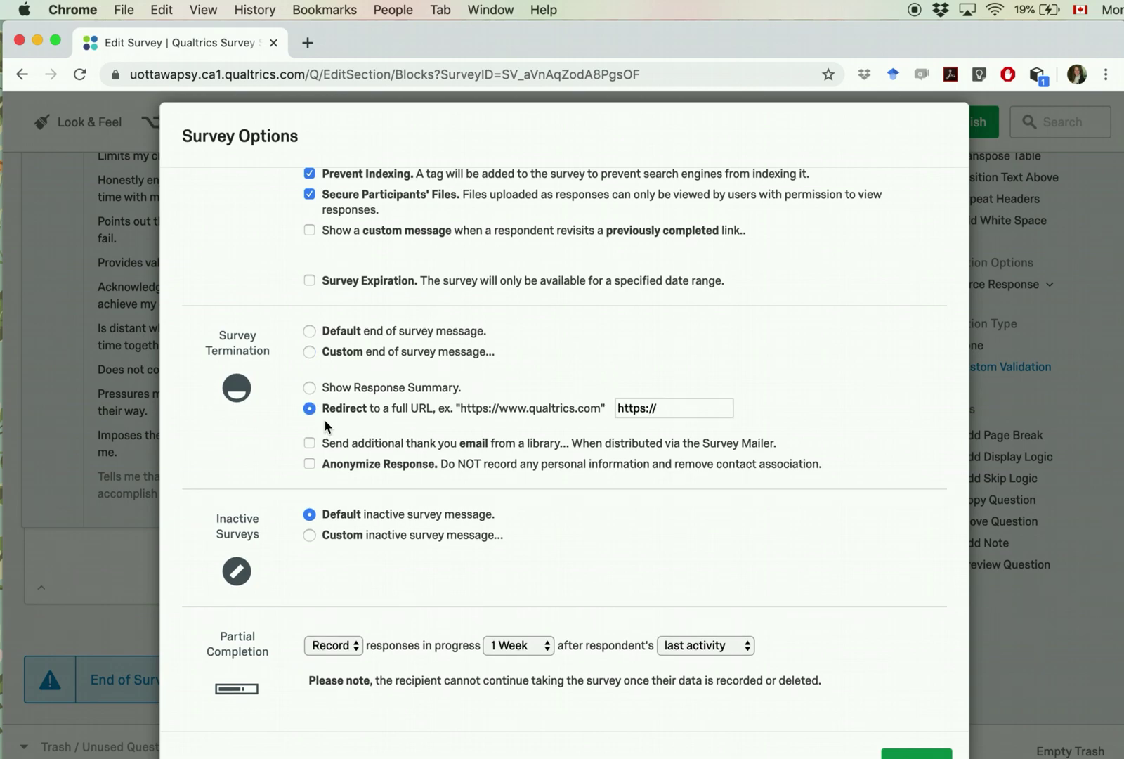
click(651, 408)
text(http://ww)
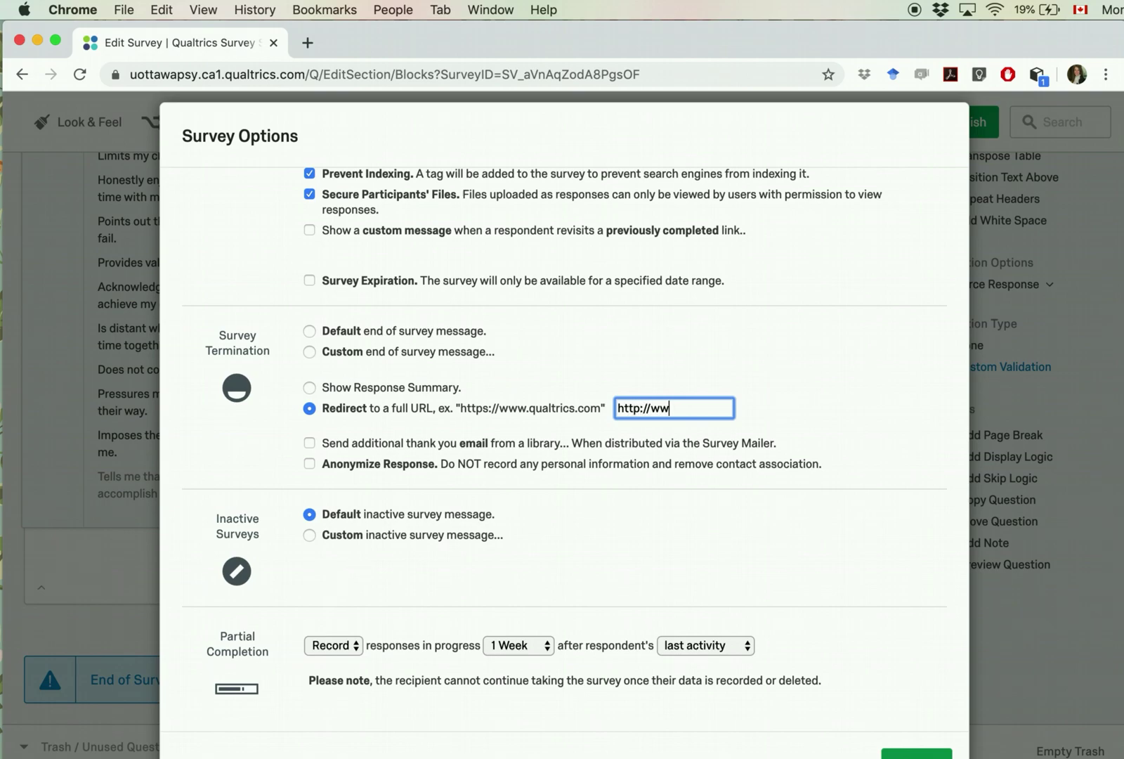
text(w.google.com)
click(310, 331)
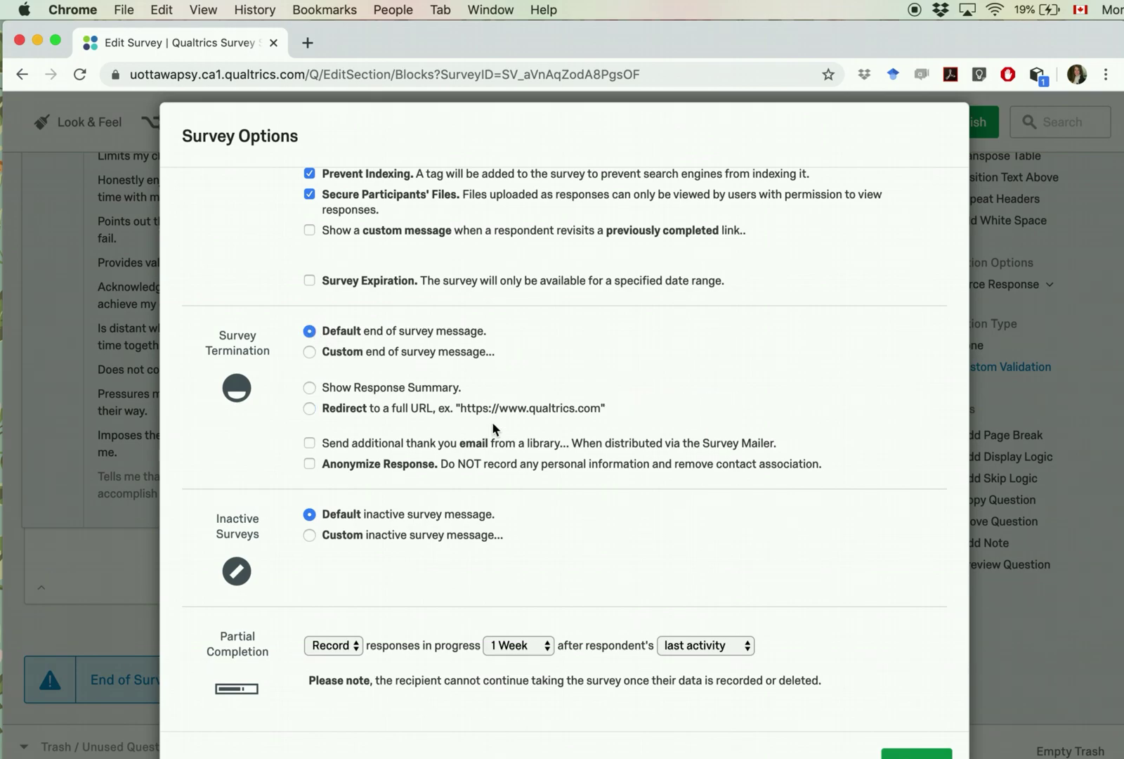
scroll(492, 422, up, 3)
scroll(468, 365, down, 3)
scroll(471, 539, up, 1)
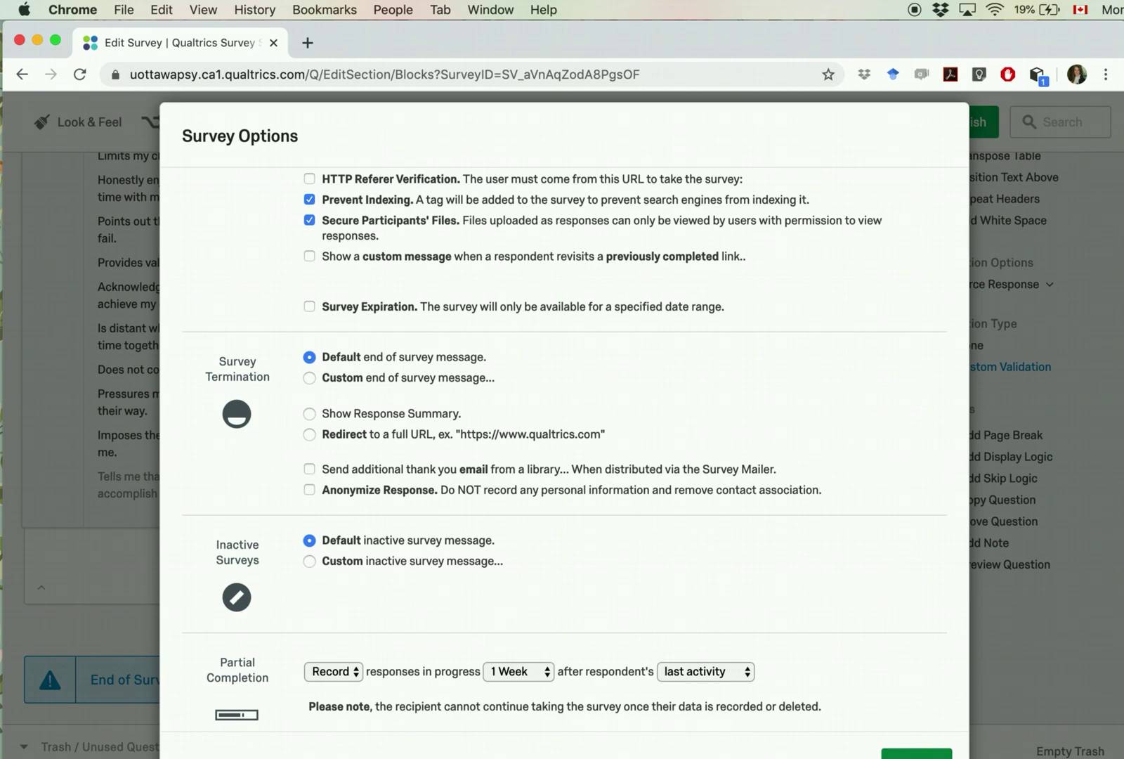
click(916, 755)
Step: Insert a page break after the birthday question so Your Coach starts a new page
scroll(218, 382, up, 15)
scroll(216, 382, up, 3)
scroll(216, 382, down, 13)
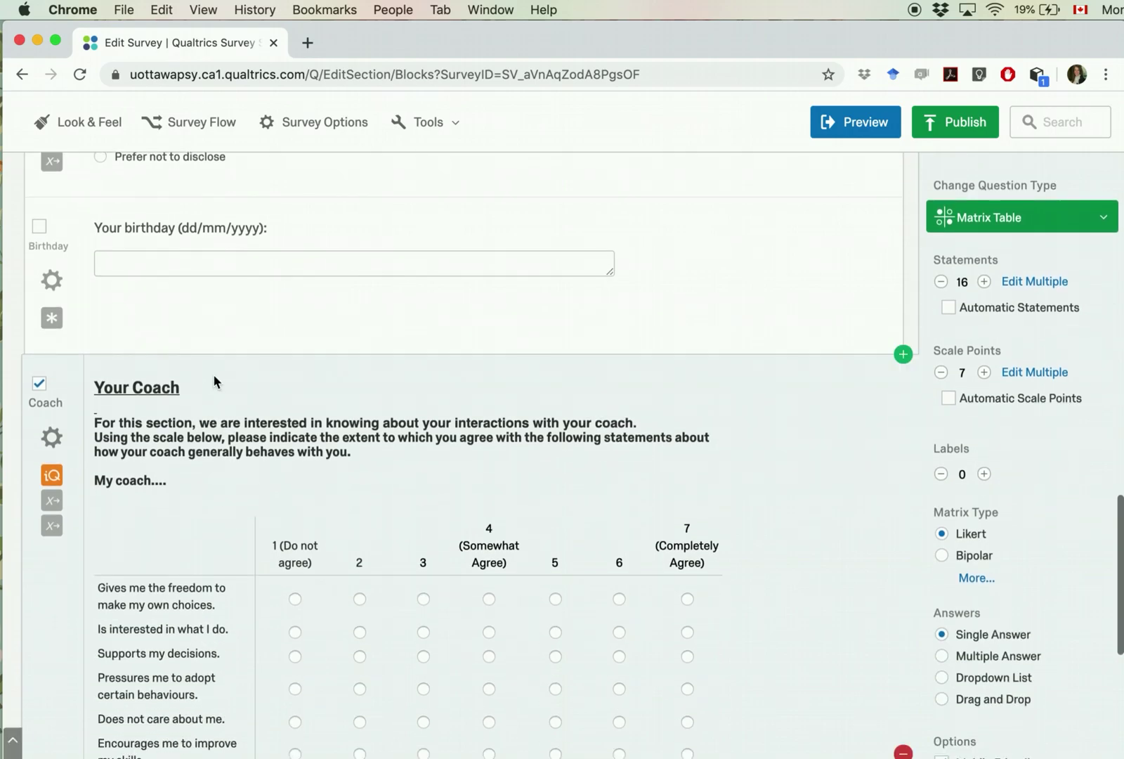
scroll(215, 381, down, 4)
scroll(215, 381, up, 12)
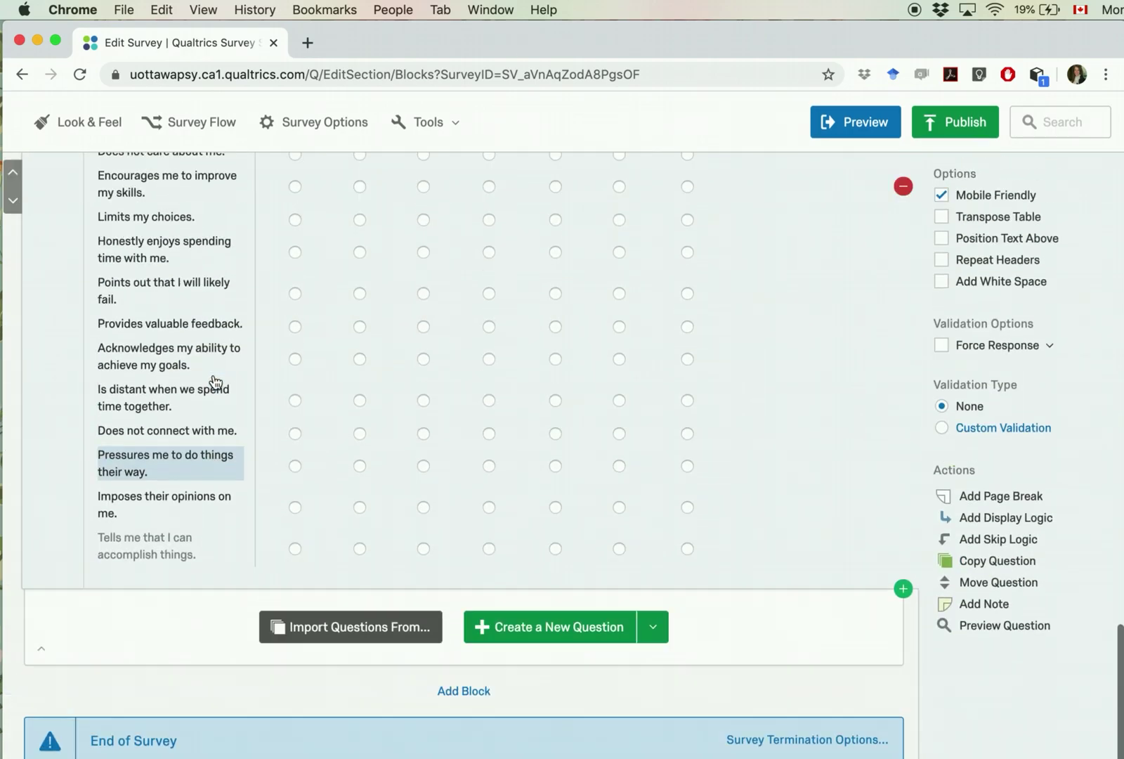
scroll(215, 382, down, 1)
scroll(215, 381, up, 6)
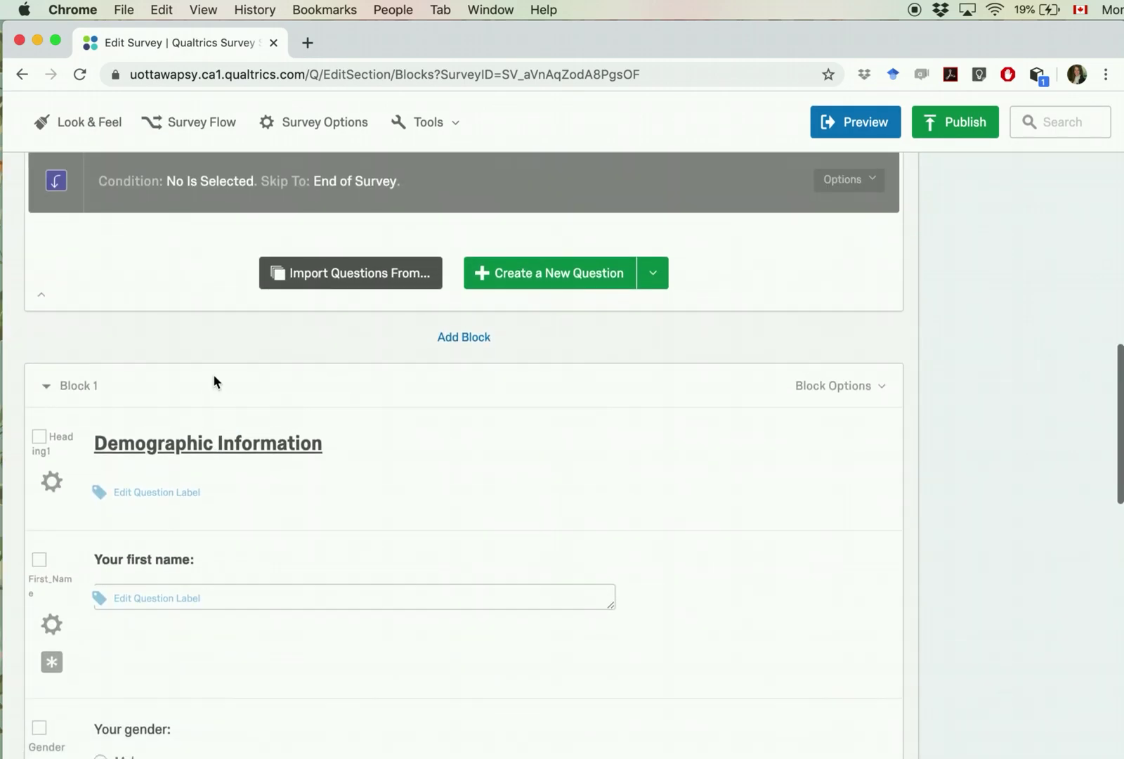
scroll(215, 381, down, 15)
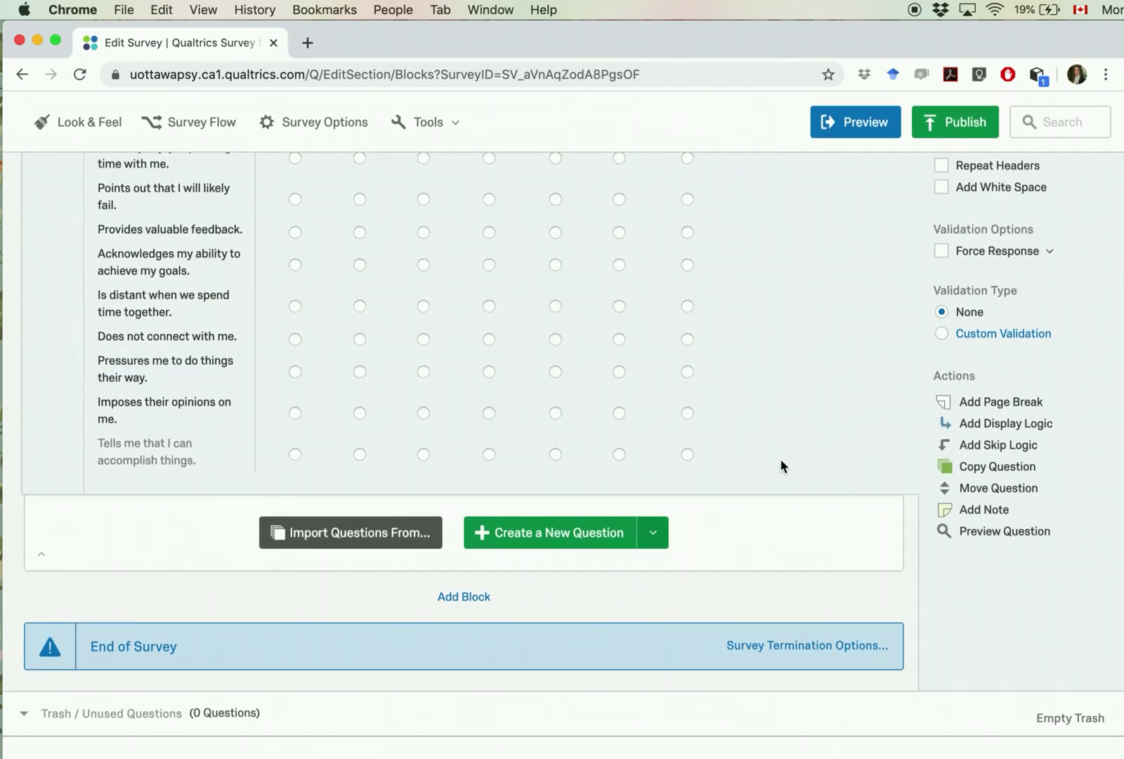
scroll(771, 492, up, 10)
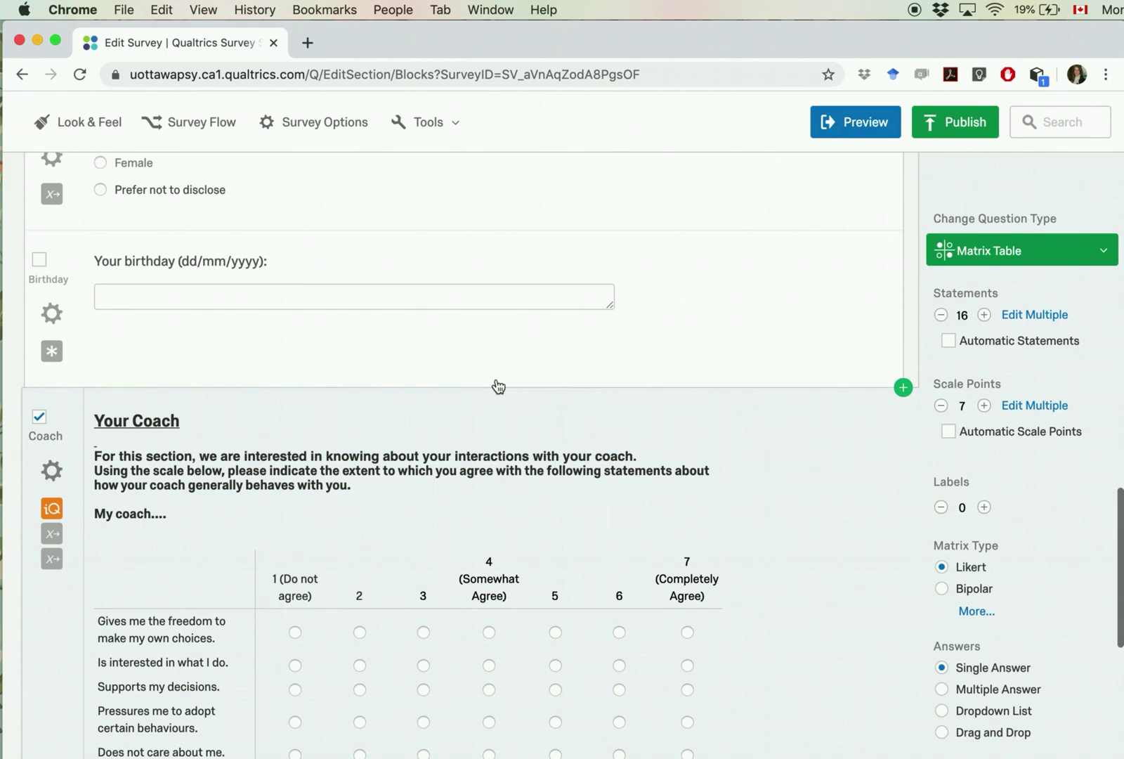
click(498, 362)
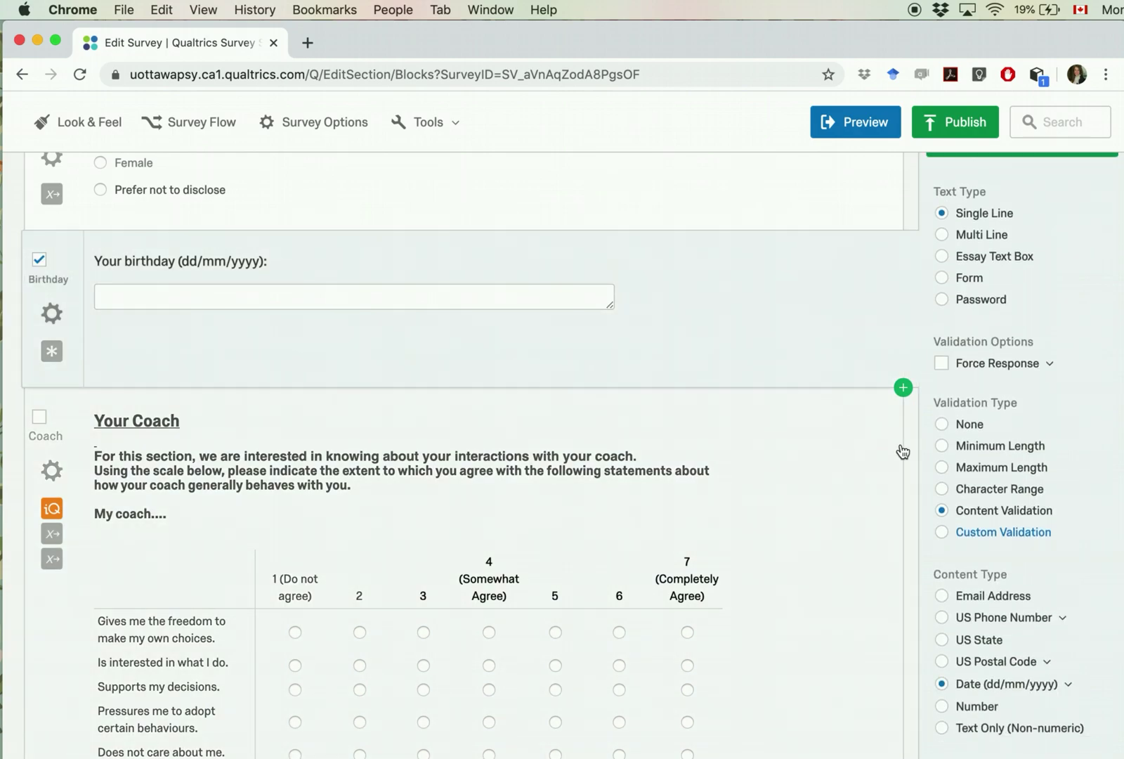
scroll(977, 699, down, 3)
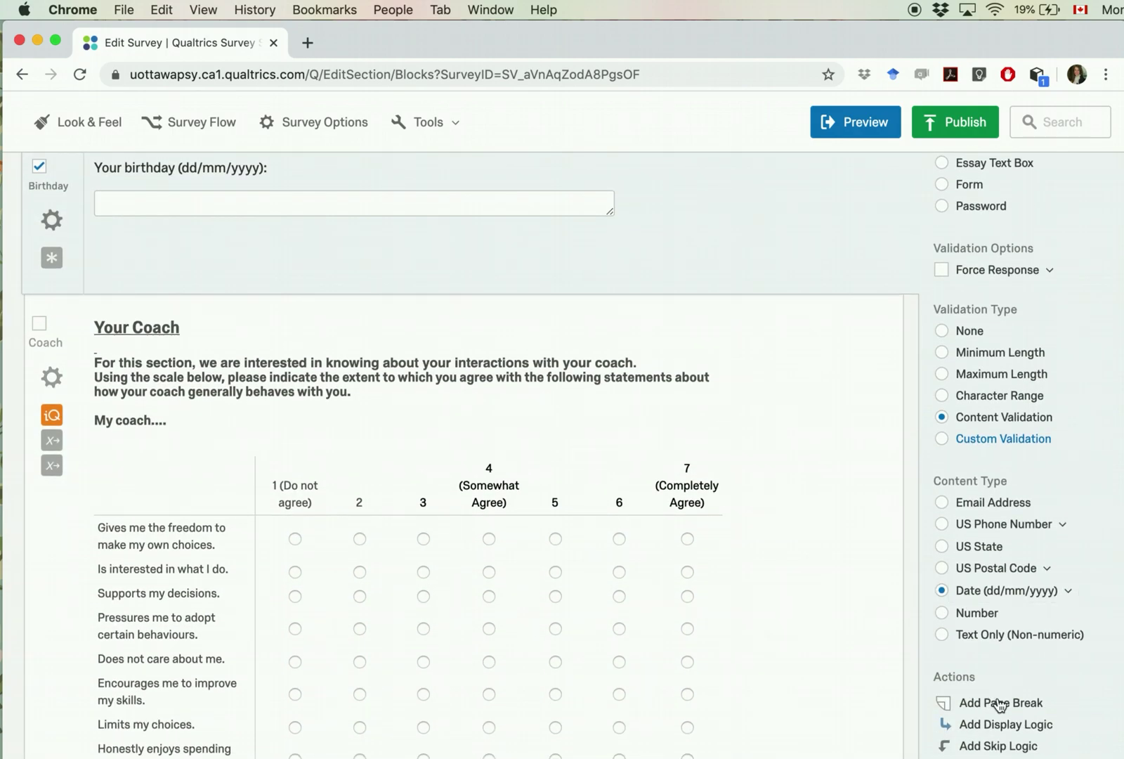
click(997, 704)
scroll(361, 485, down, 8)
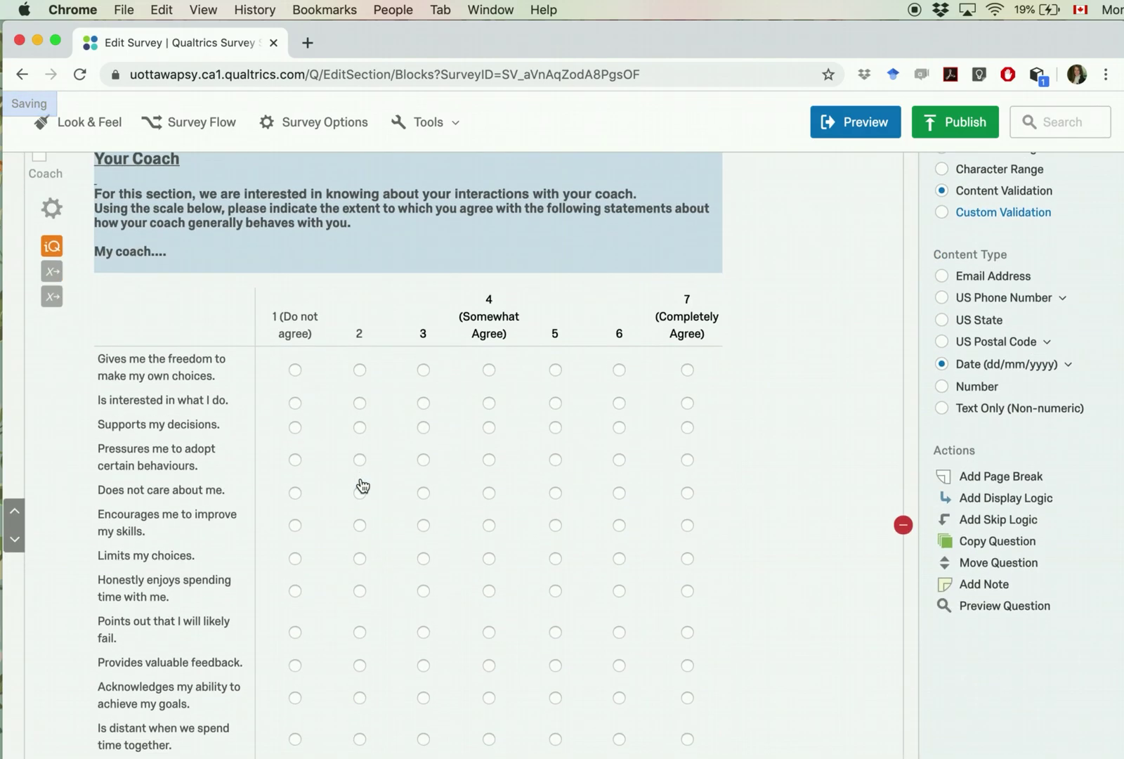
scroll(361, 485, up, 8)
scroll(360, 477, up, 2)
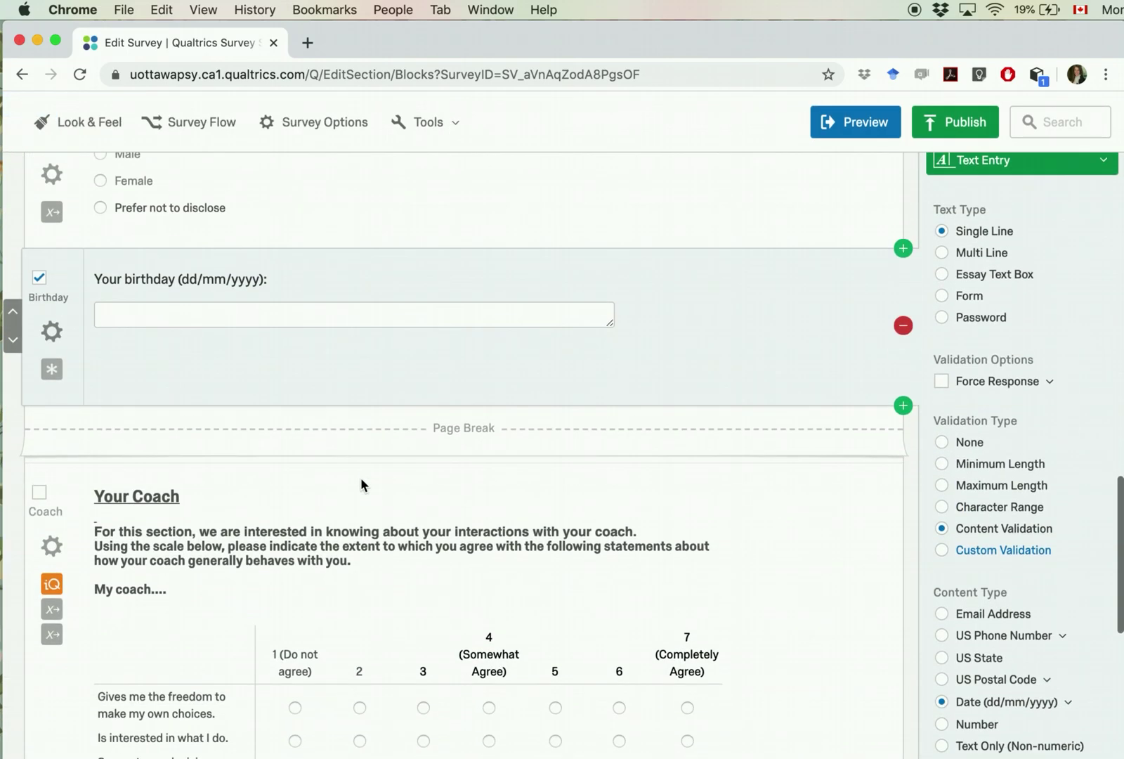
scroll(363, 485, down, 10)
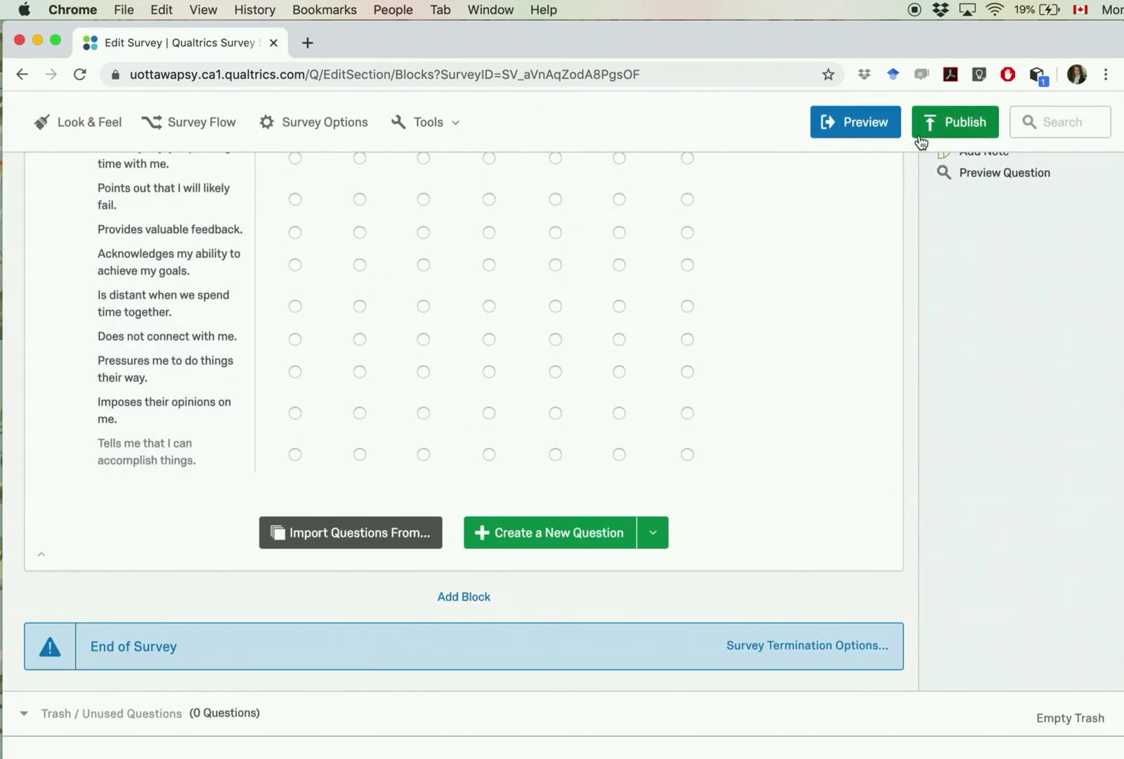
Step: Preview the survey and answer Yes on the consent question
click(856, 123)
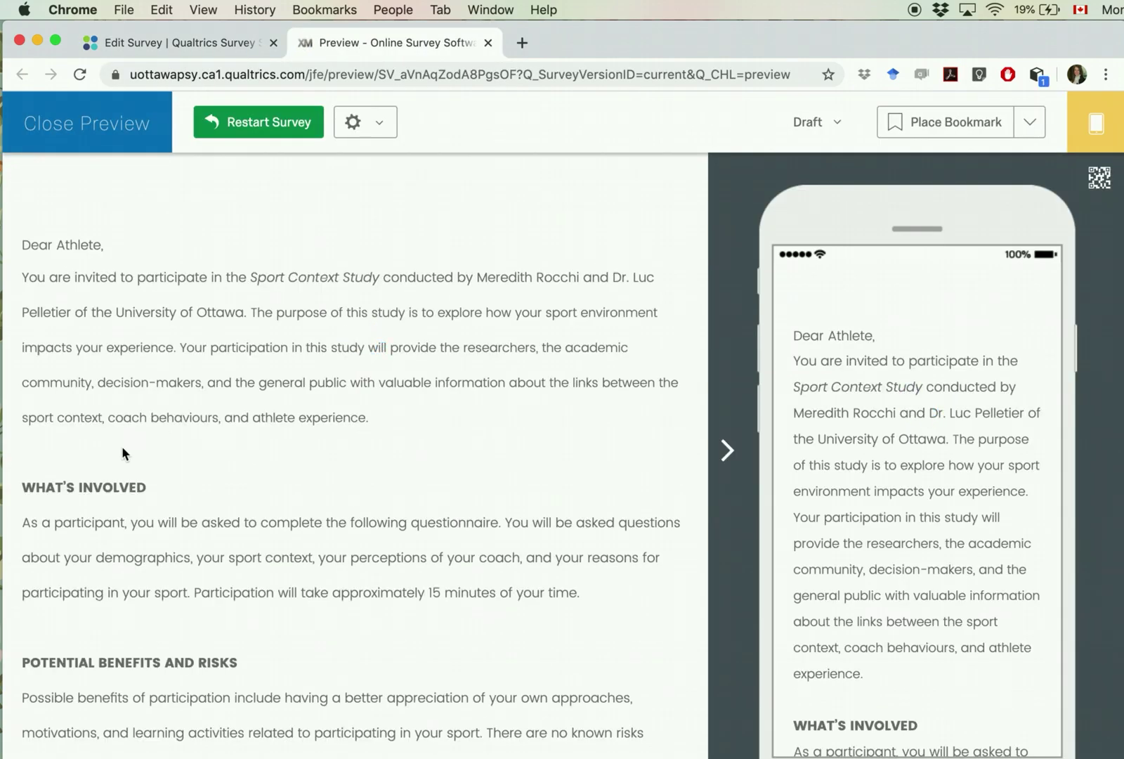
scroll(115, 459, down, 15)
click(78, 631)
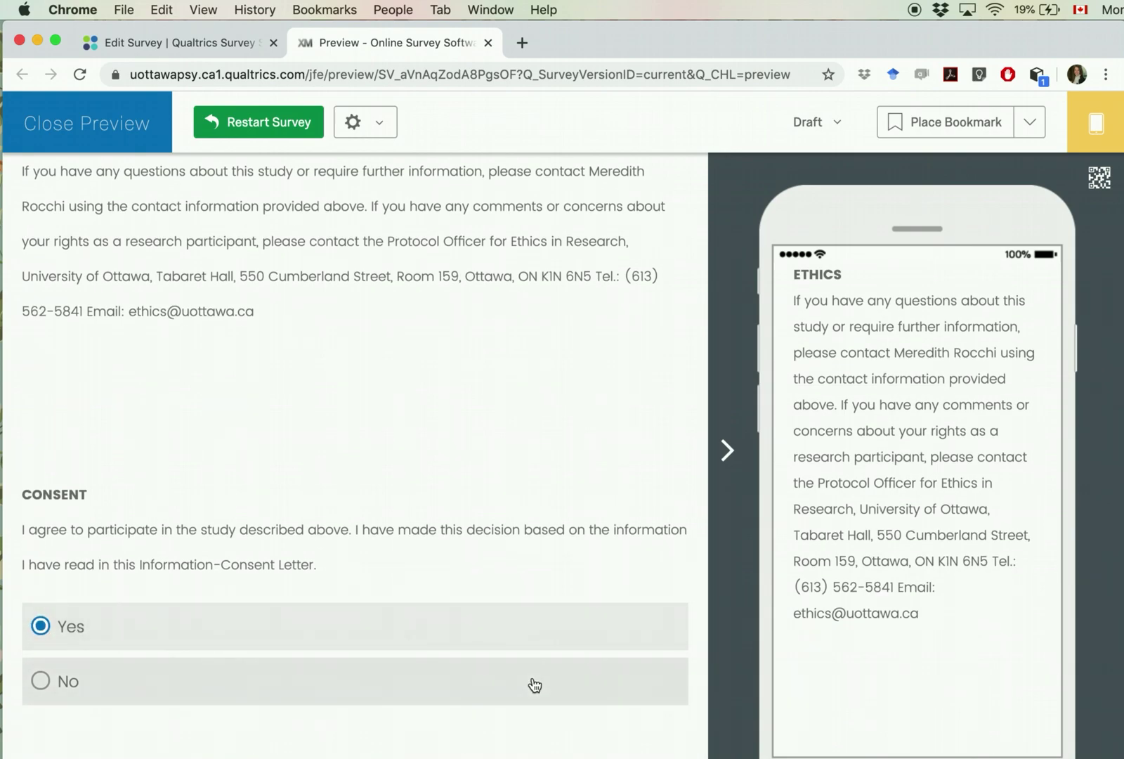
scroll(532, 682, down, 1)
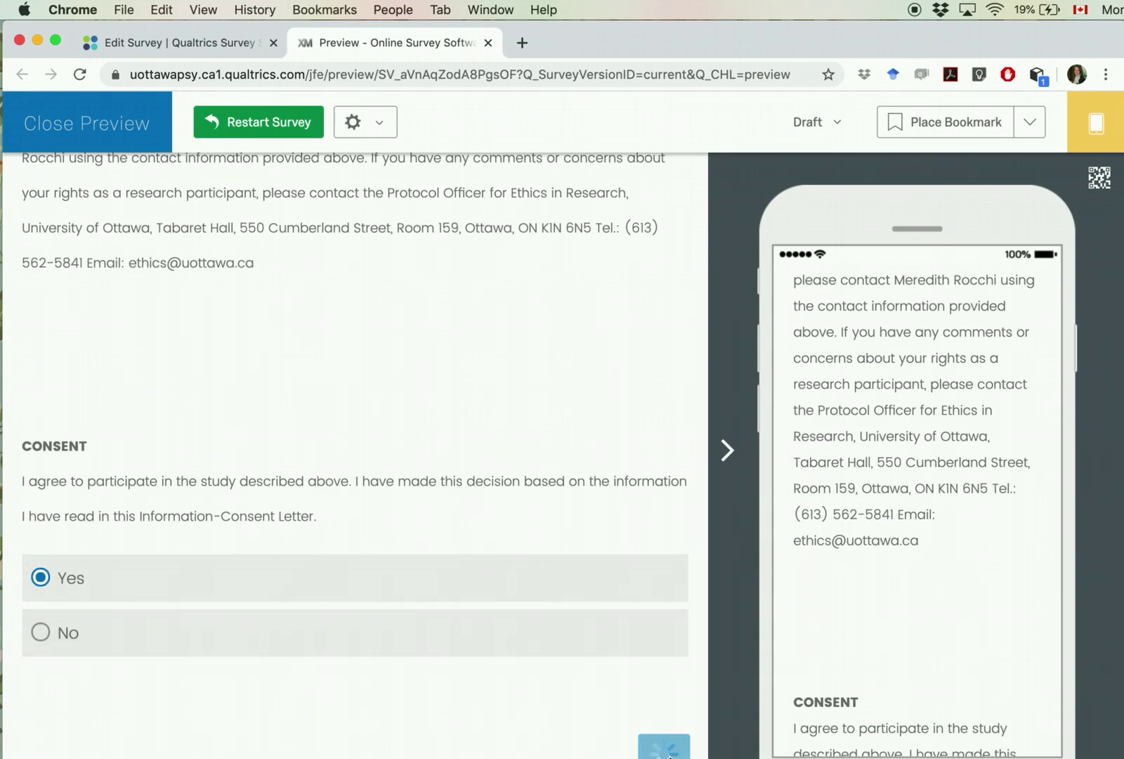
scroll(402, 540, down, 4)
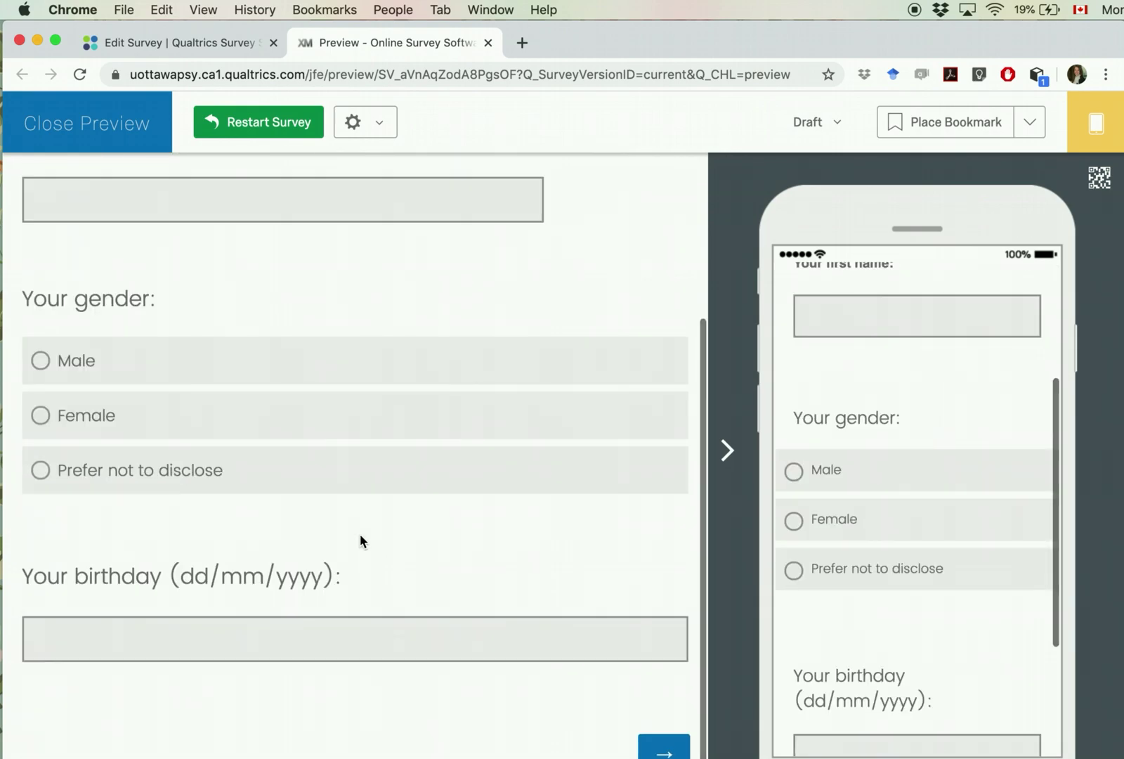
scroll(360, 534, up, 4)
scroll(359, 534, down, 4)
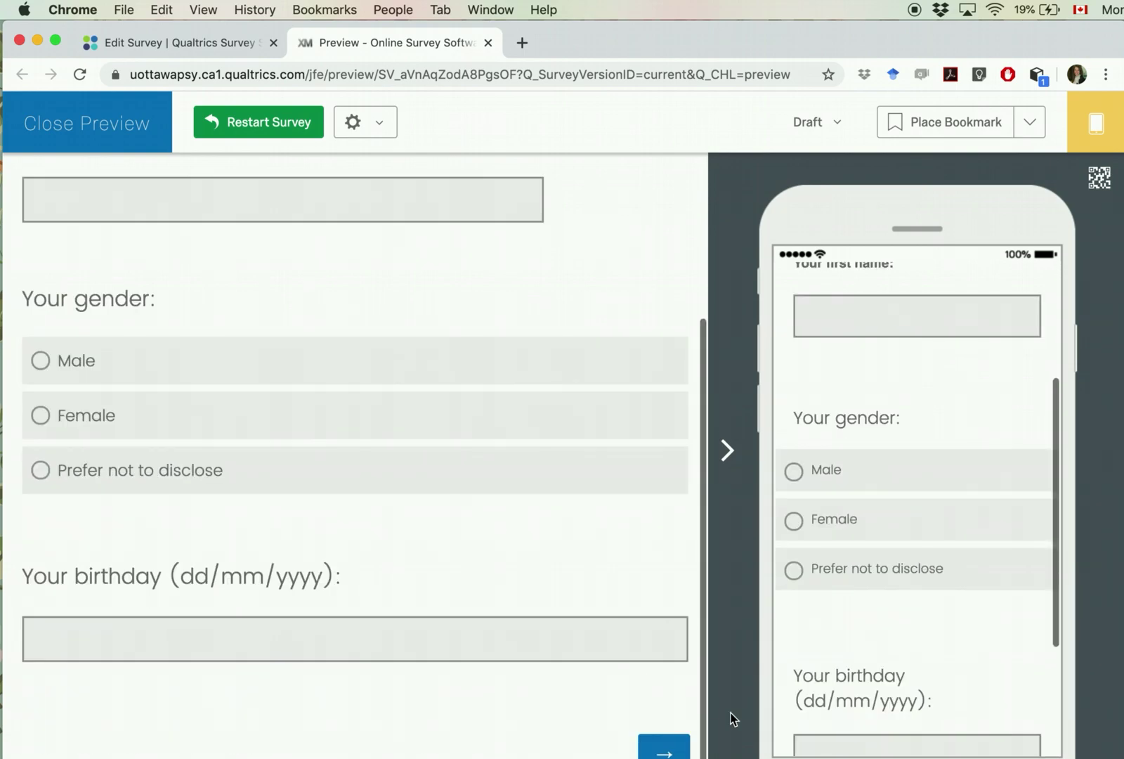
Step: Advance through the Your Coach page, submit the test response, and restart the survey
click(668, 750)
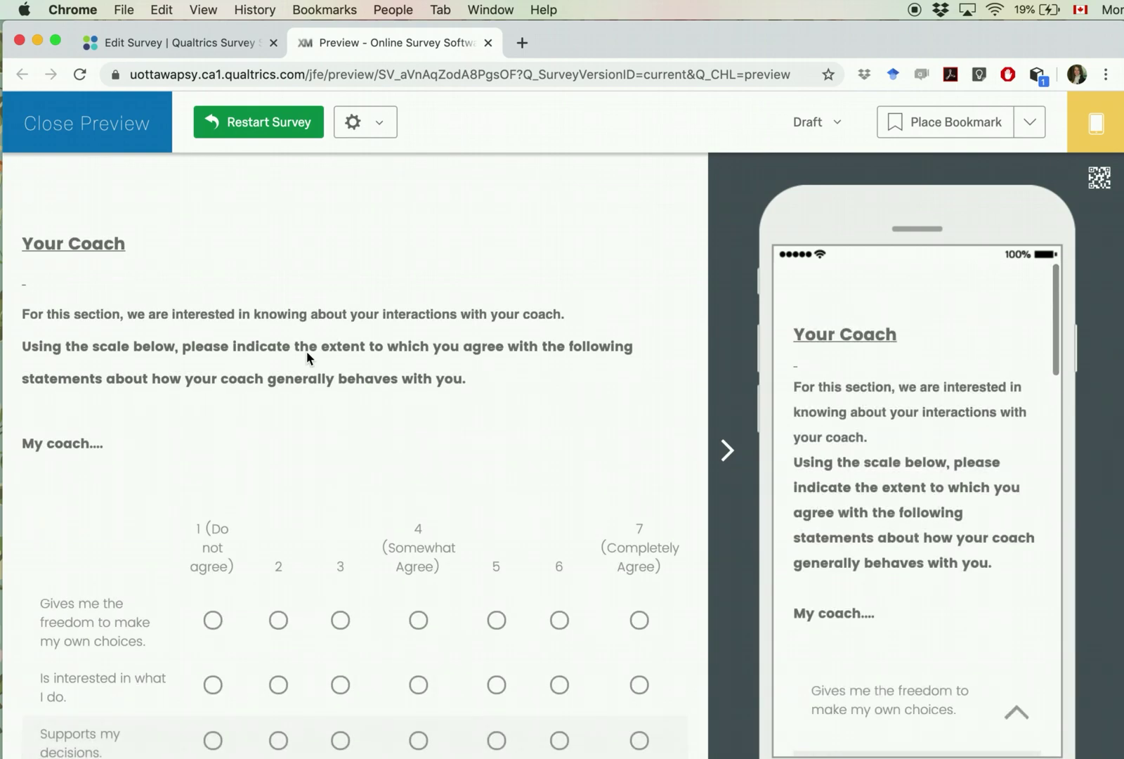
scroll(306, 357, down, 14)
click(662, 751)
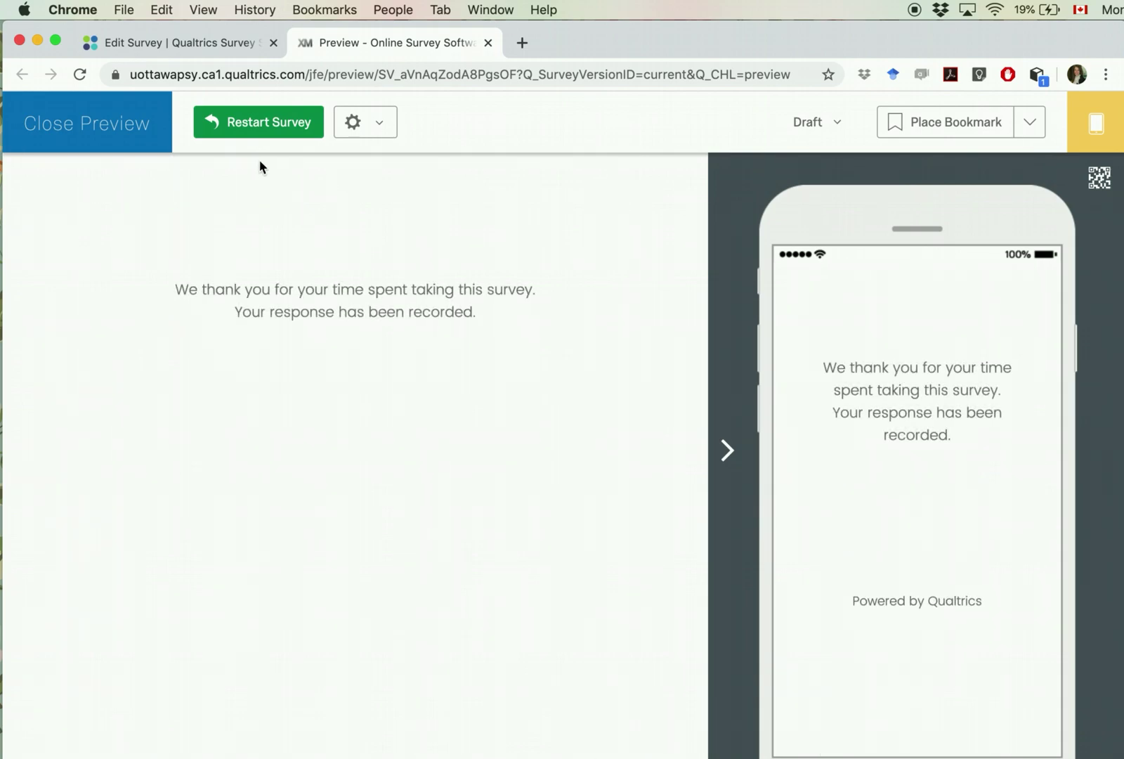
click(218, 126)
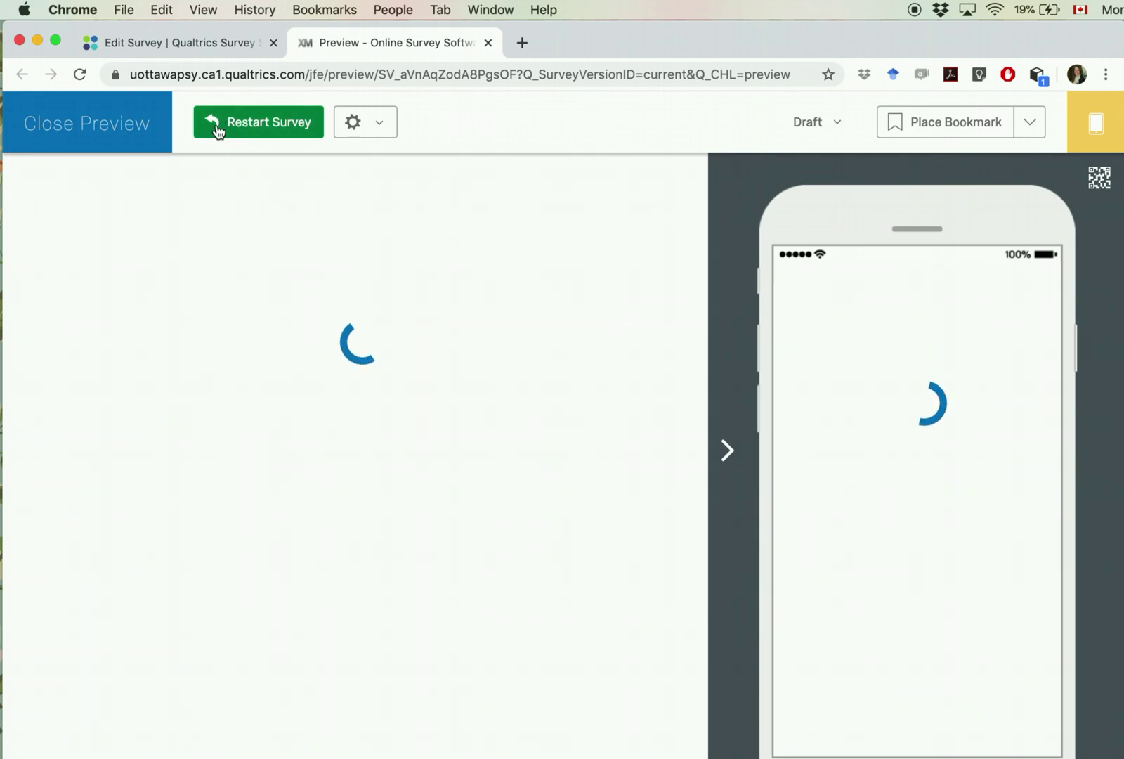
Step: Close the preview and review the birthday question's date validation and the page break
click(118, 140)
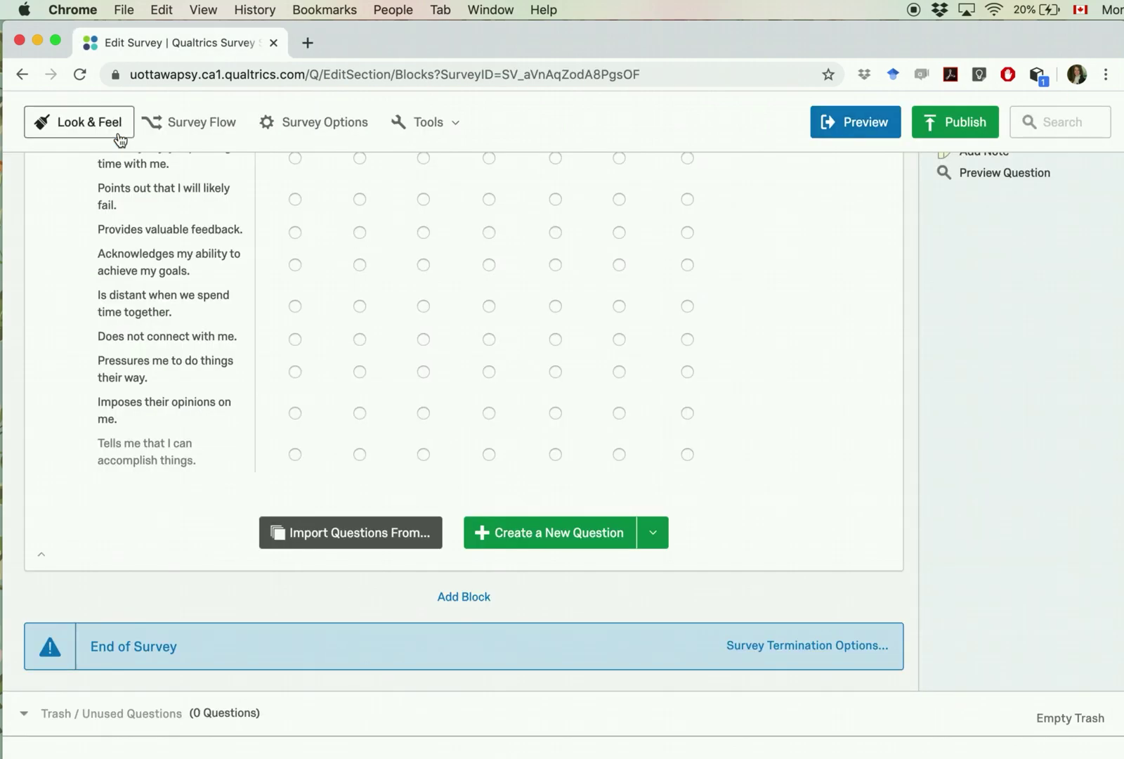
scroll(638, 370, up, 20)
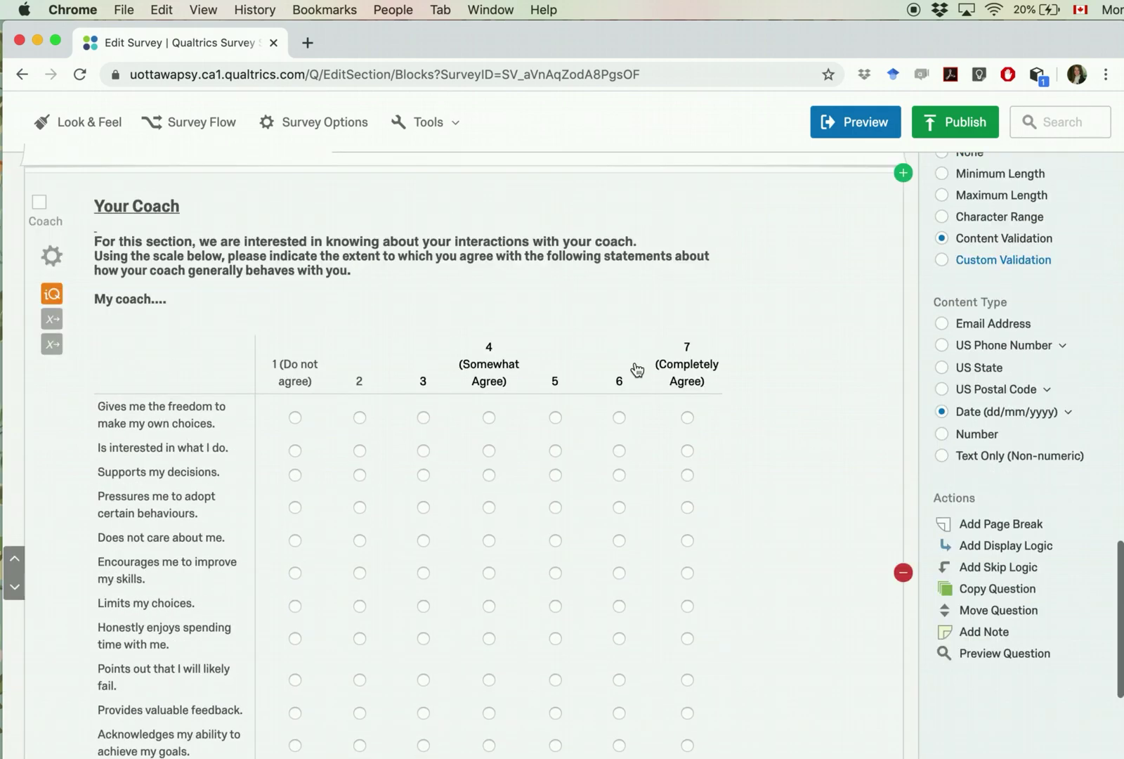
scroll(638, 371, down, 3)
scroll(636, 369, down, 15)
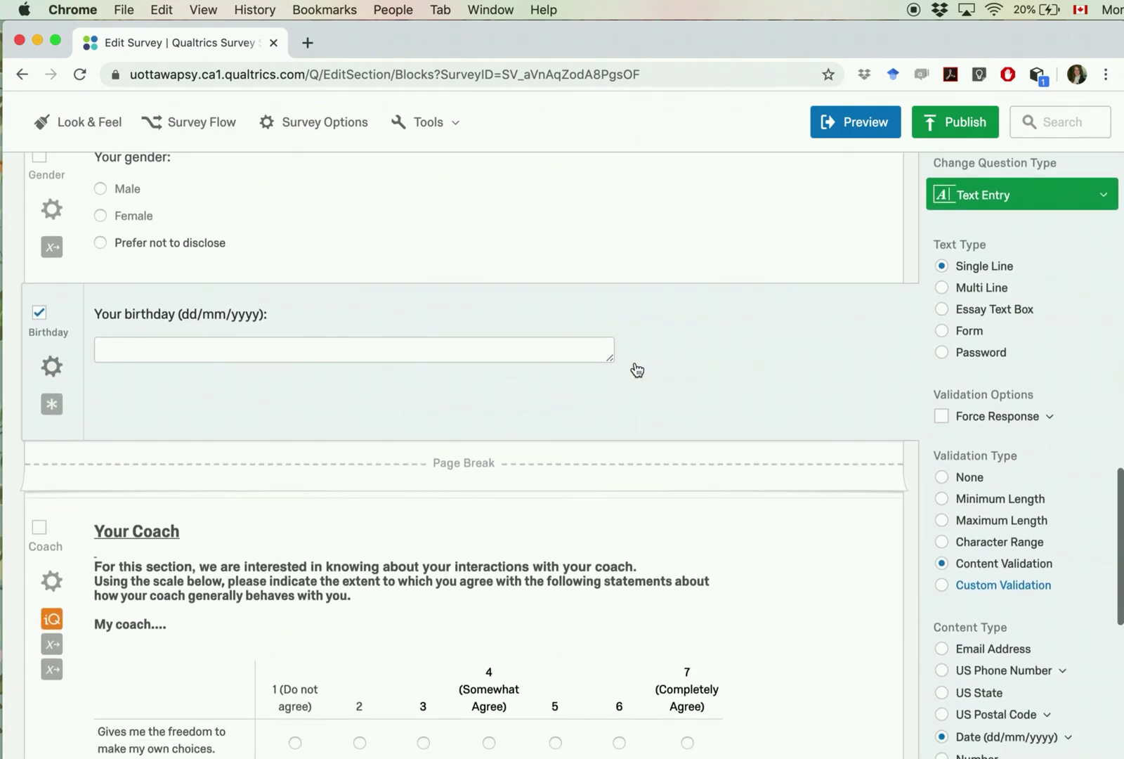
scroll(635, 367, down, 7)
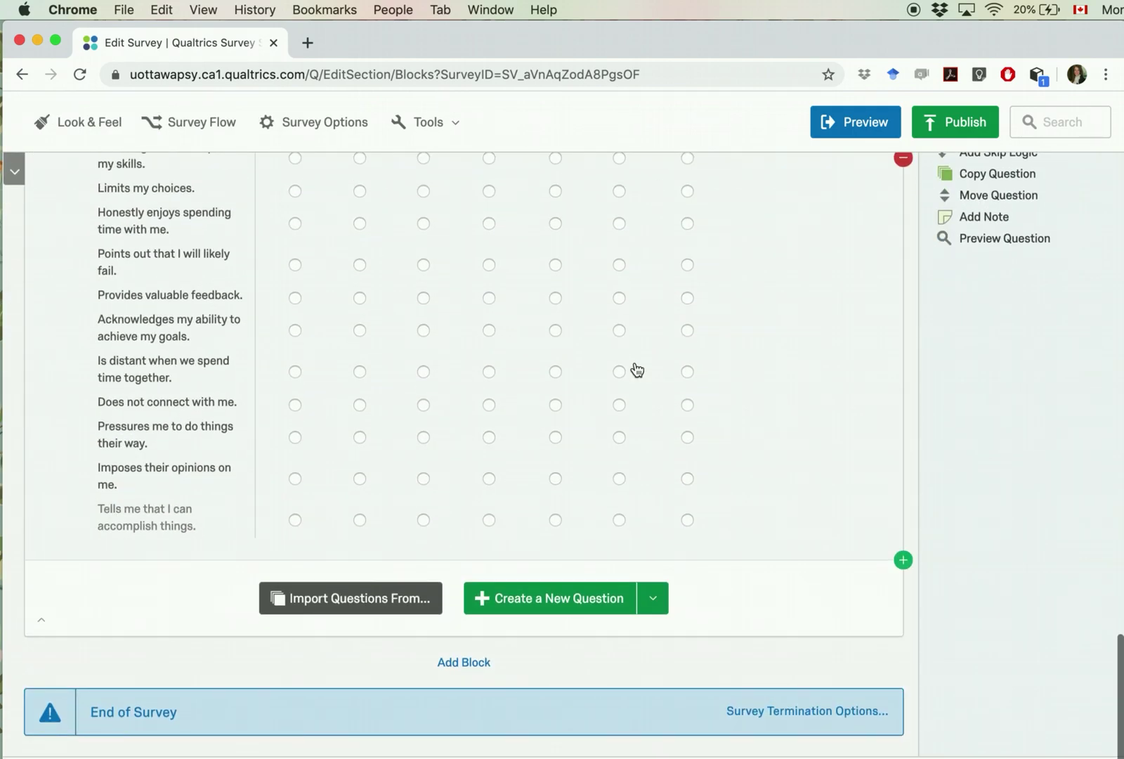
scroll(637, 369, up, 15)
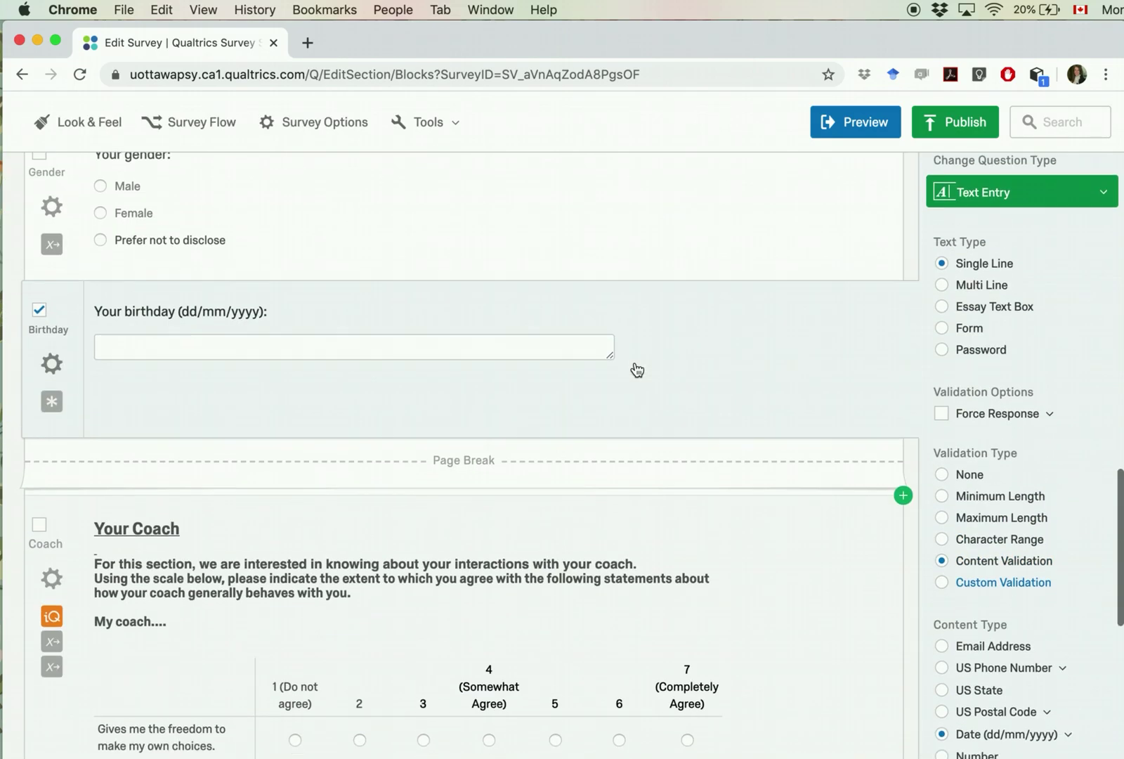
scroll(637, 368, down, 7)
scroll(635, 368, up, 7)
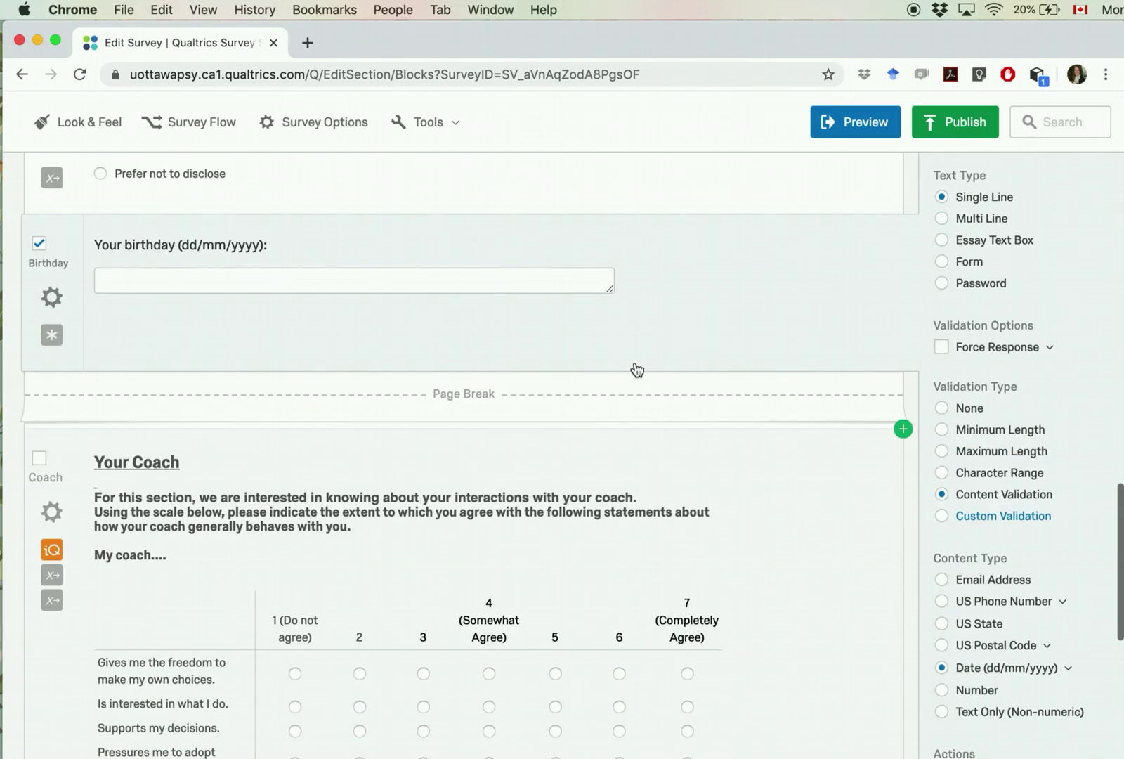
scroll(635, 369, down, 2)
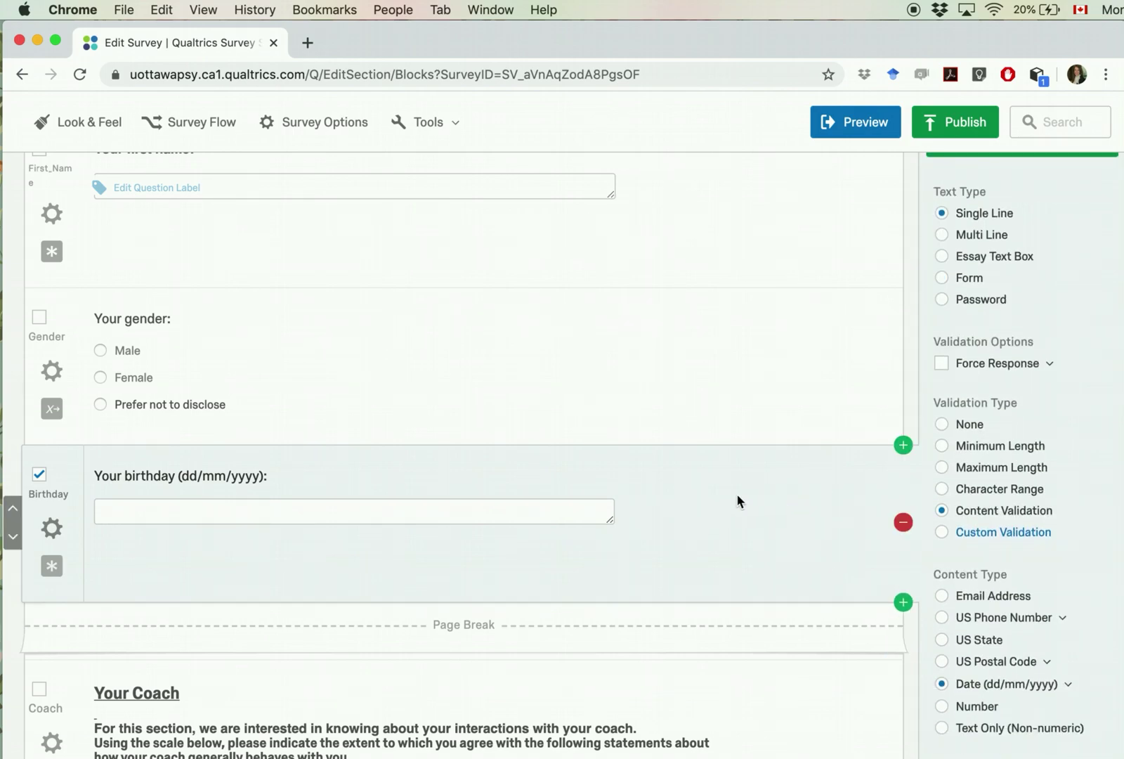
scroll(631, 484, up, 1)
scroll(631, 483, down, 2)
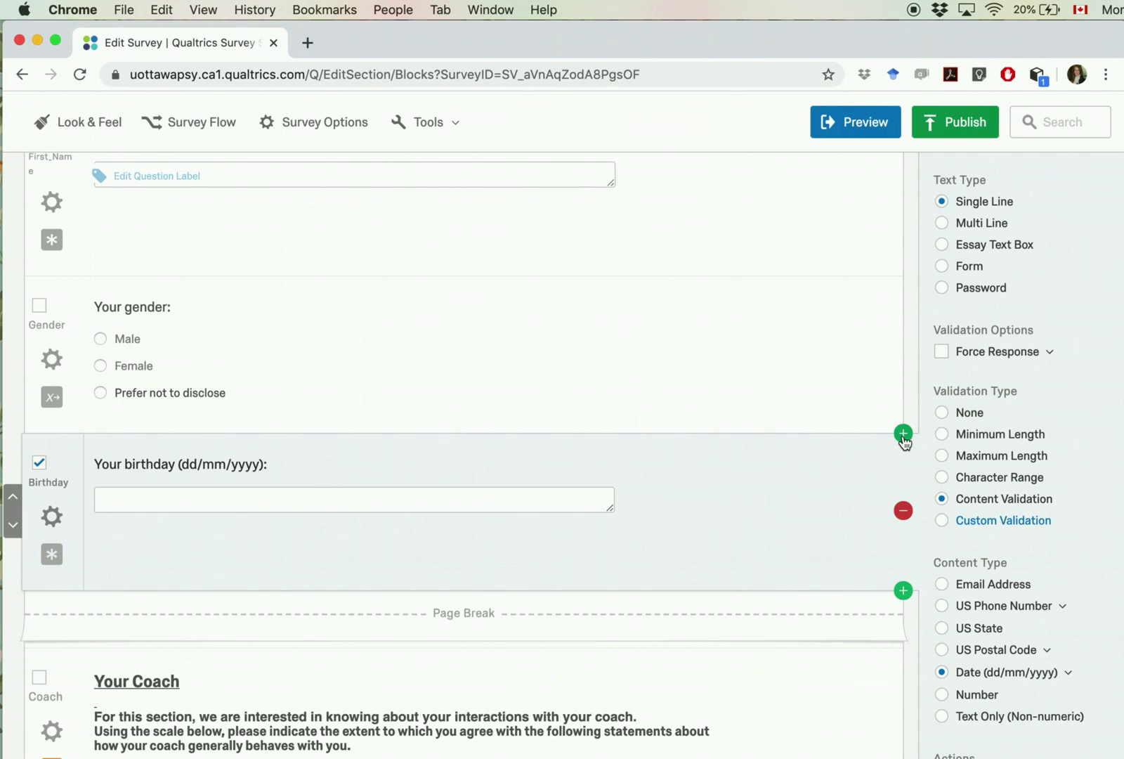
Step: Add a new Rank Order question between the gender and birthday questions
click(904, 435)
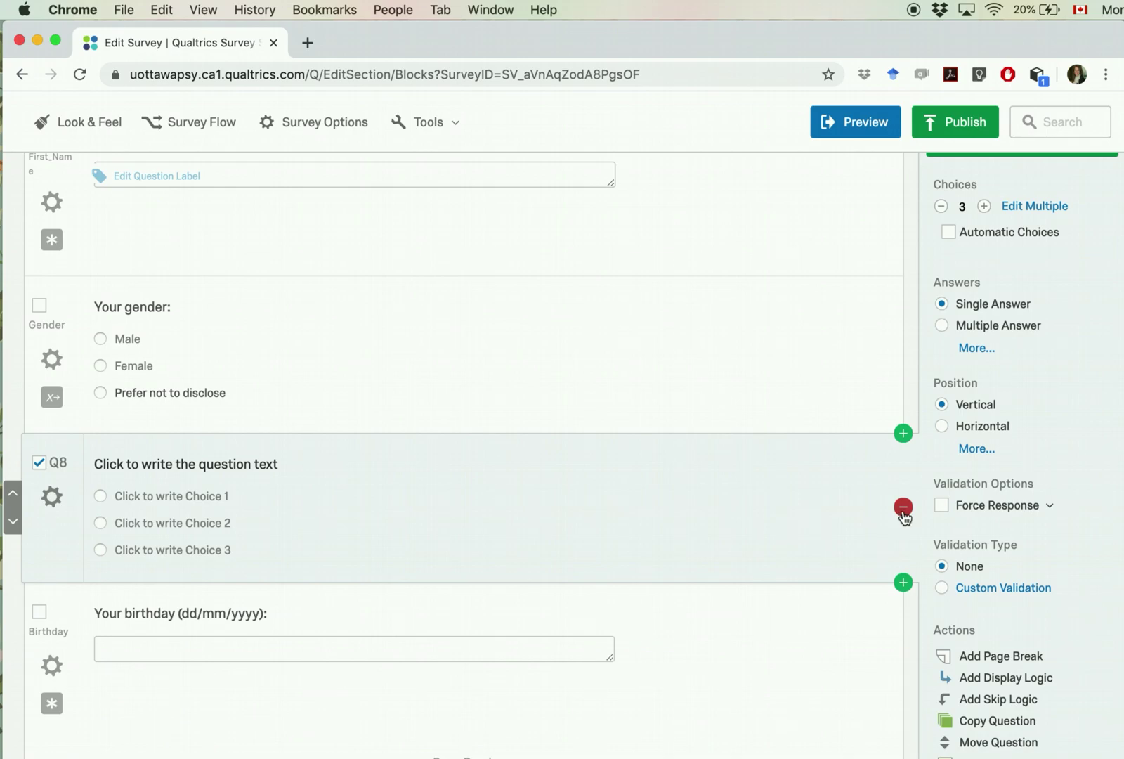
click(903, 508)
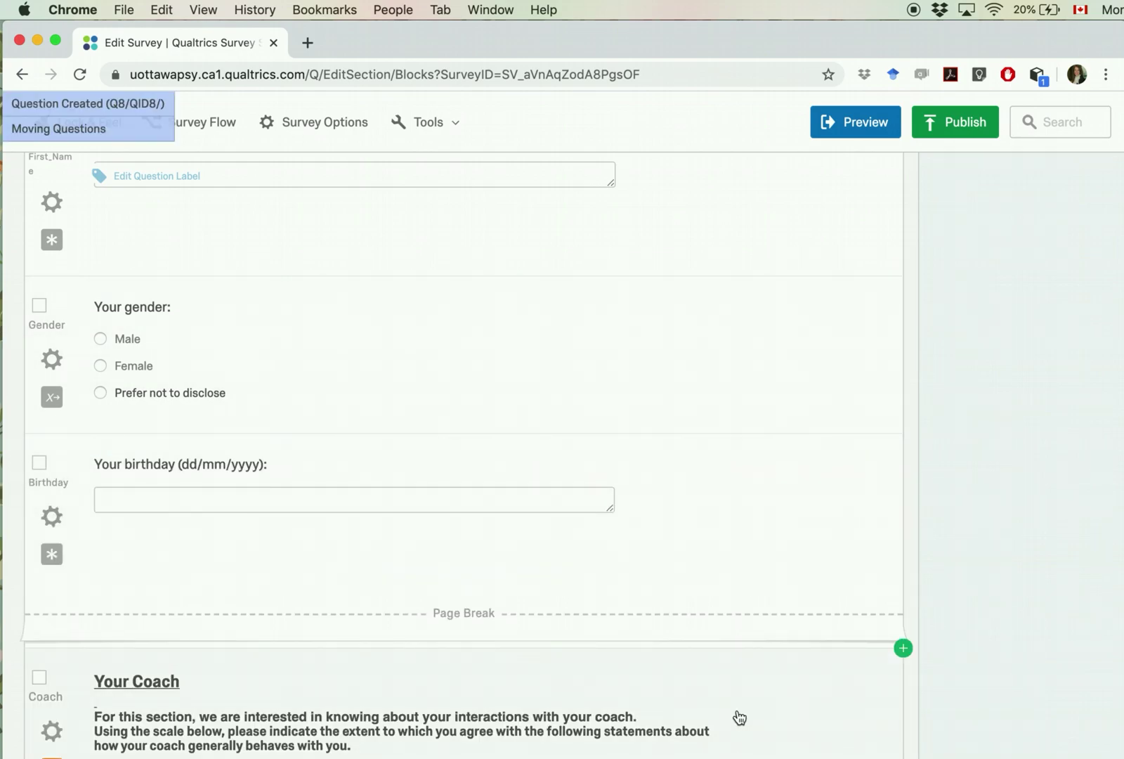
click(902, 432)
scroll(698, 548, up, 5)
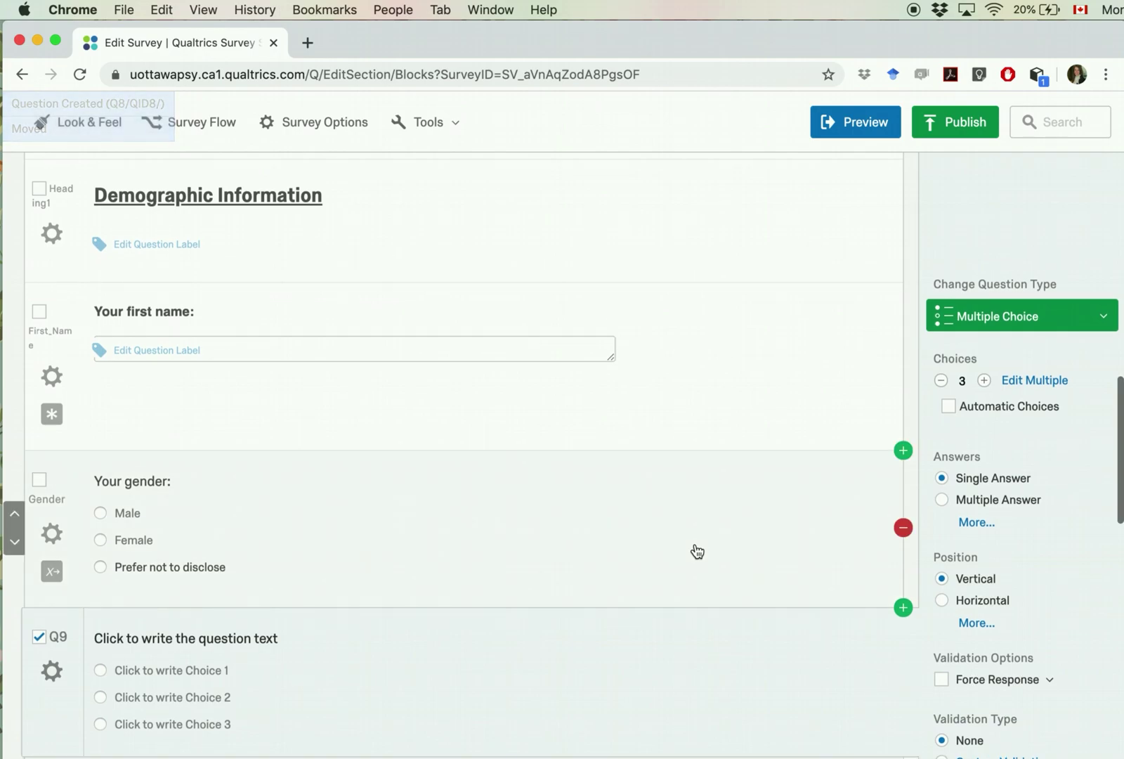
click(1047, 315)
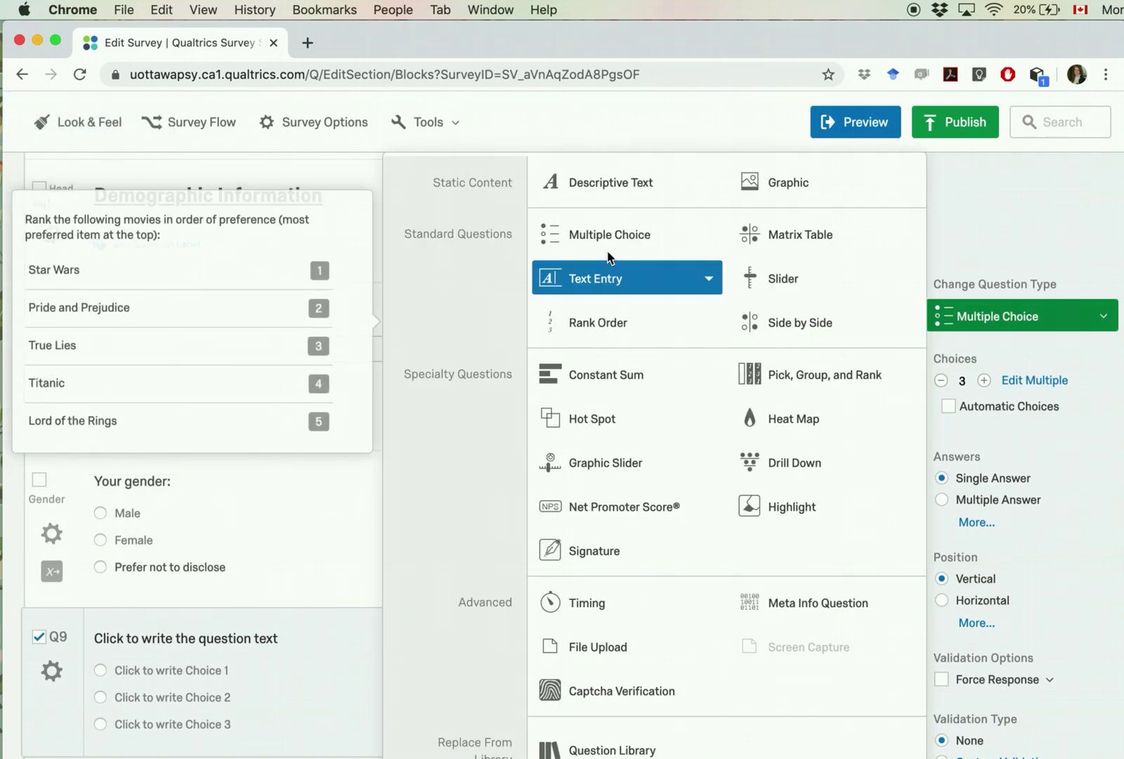
click(612, 322)
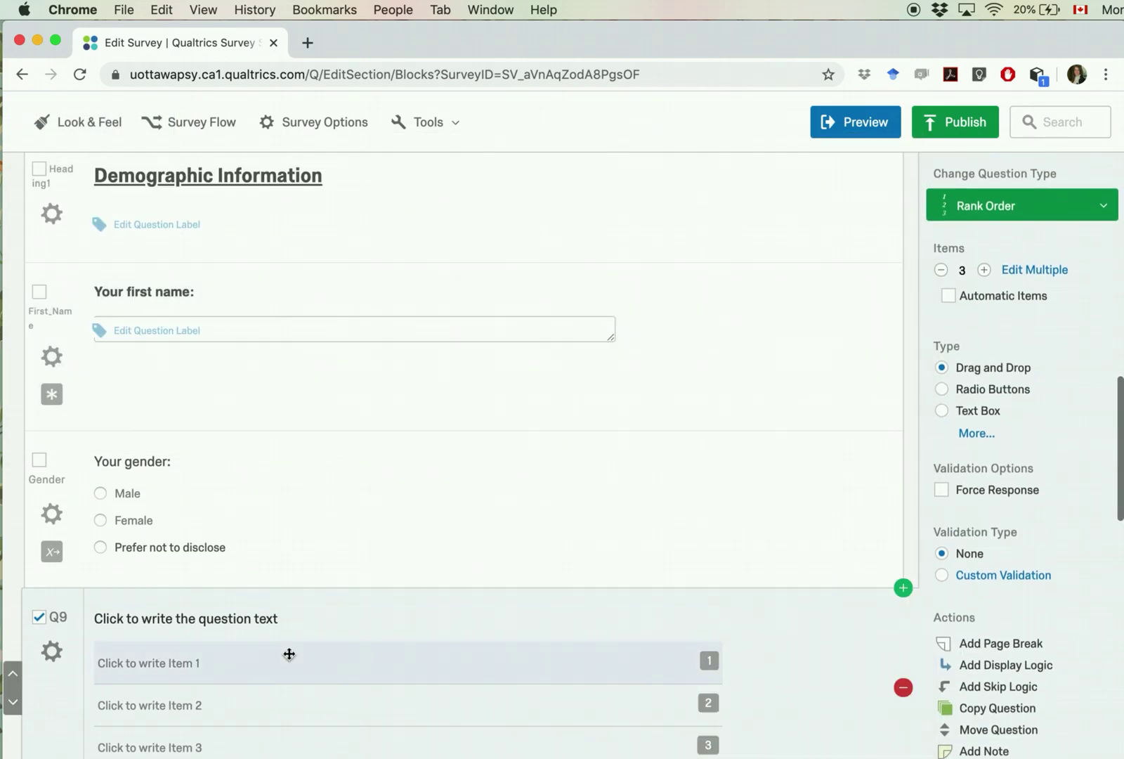
Step: Write the question text and the ranking items Cat, Dog and Horse
scroll(281, 633, down, 3)
click(233, 522)
text(Please pick your favourite:)
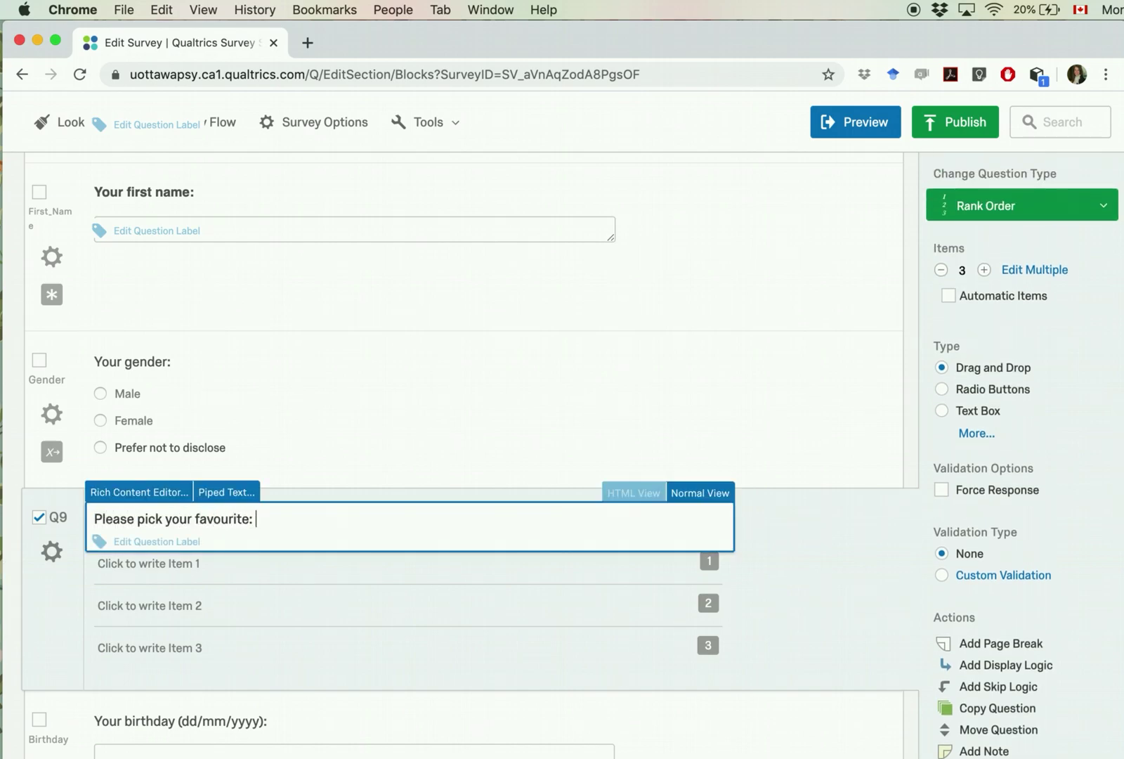
click(196, 570)
text(Cat)
click(180, 608)
text(Dog)
key(Return)
text(Horse)
click(58, 667)
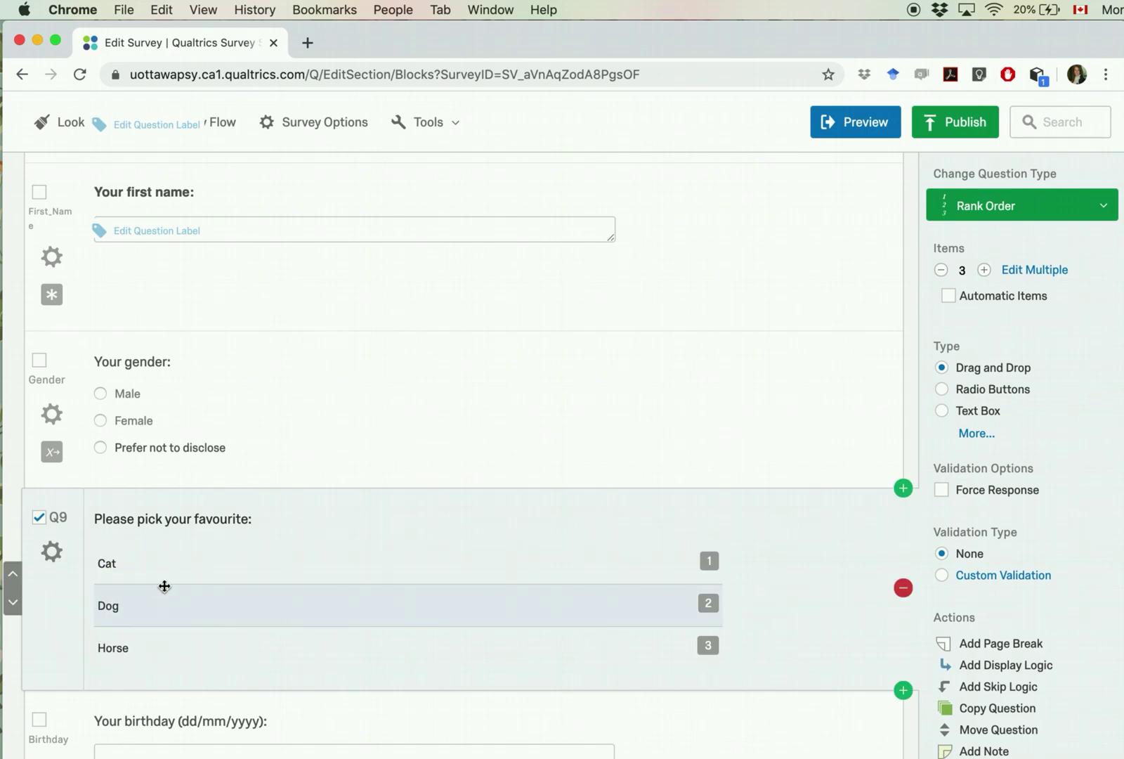
Step: Label the ranking question 'Animal'
click(59, 516)
text(ABima)
key(BackSpace)
key(BackSpace)
key(BackSpace)
text(imal)
key(Return)
click(53, 562)
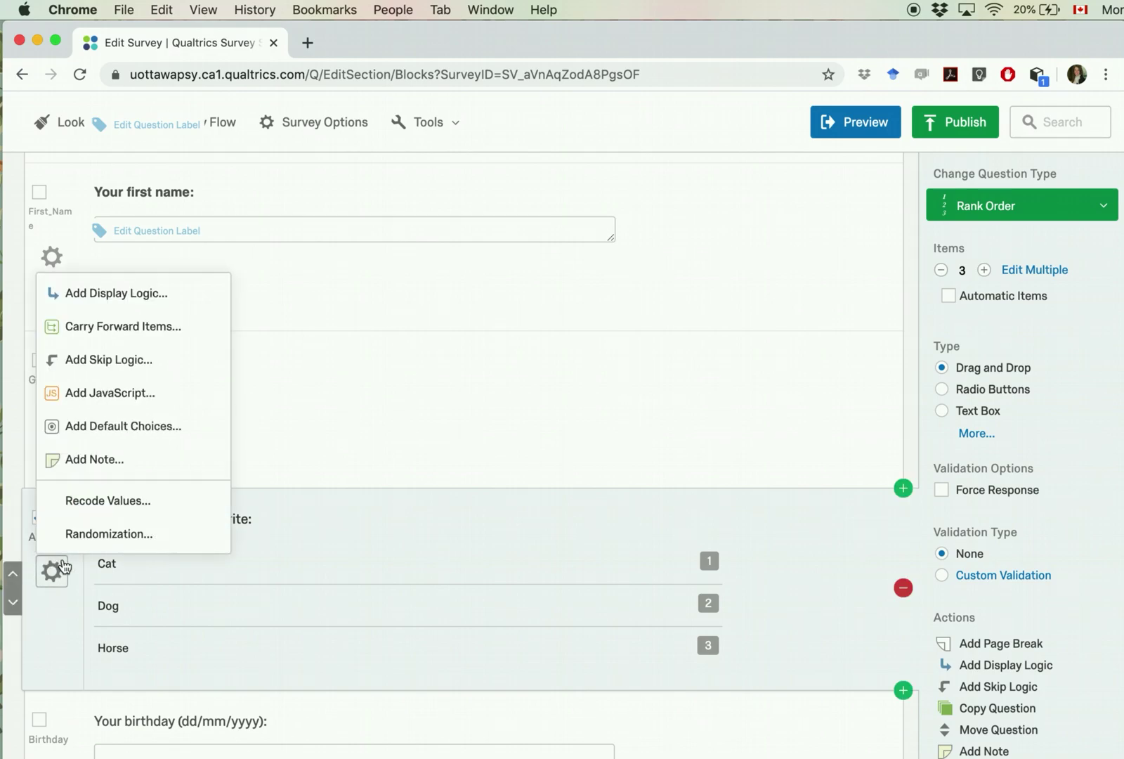
click(560, 632)
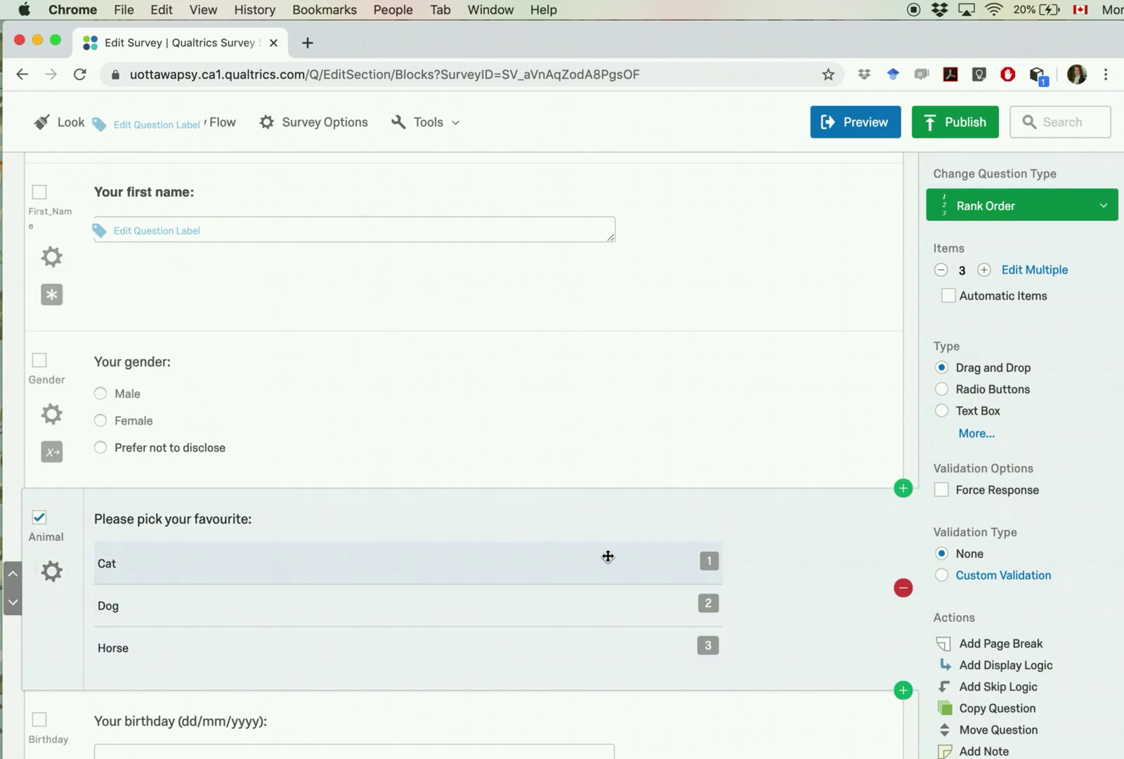
scroll(69, 562, down, 2)
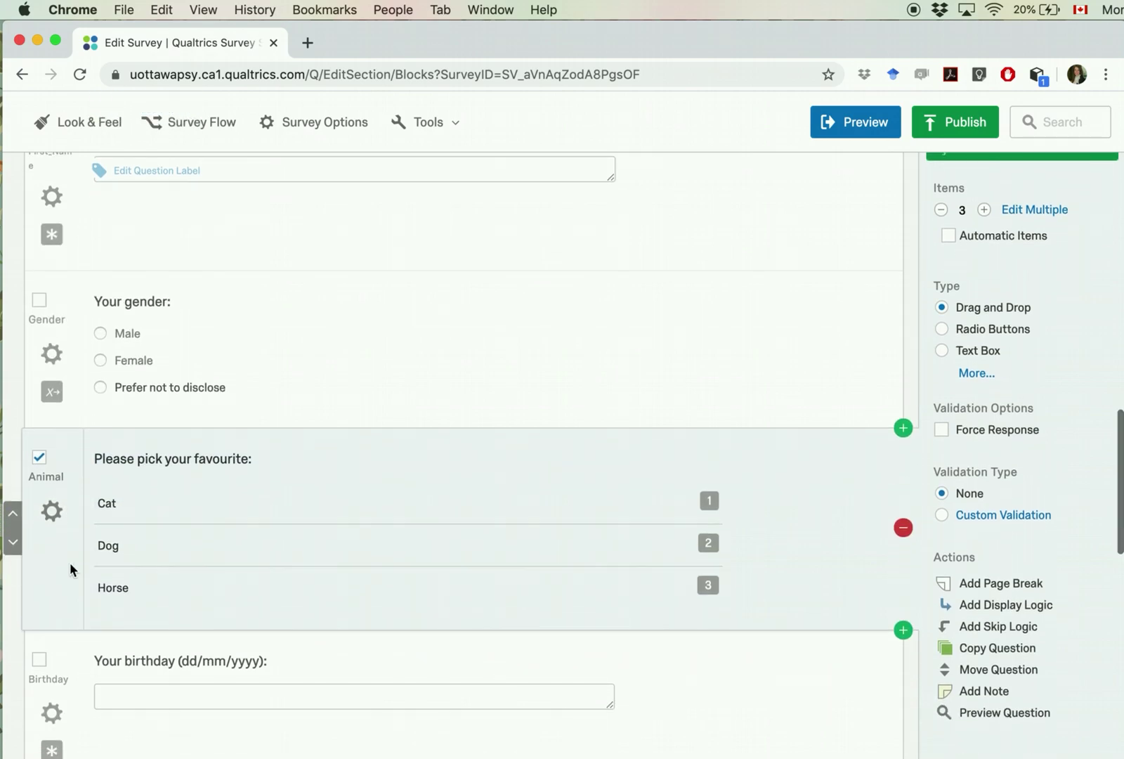
scroll(70, 563, down, 5)
scroll(71, 568, up, 3)
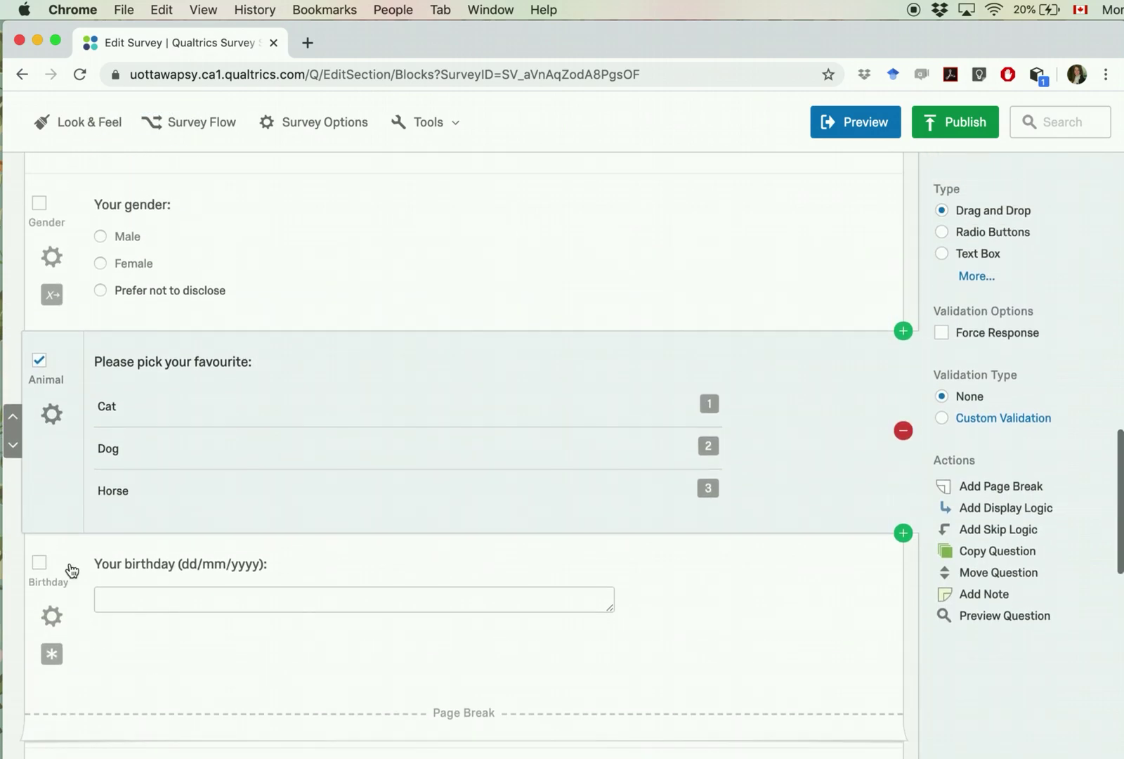
Step: Preview the survey, consent with Yes, and go to the next page
click(853, 135)
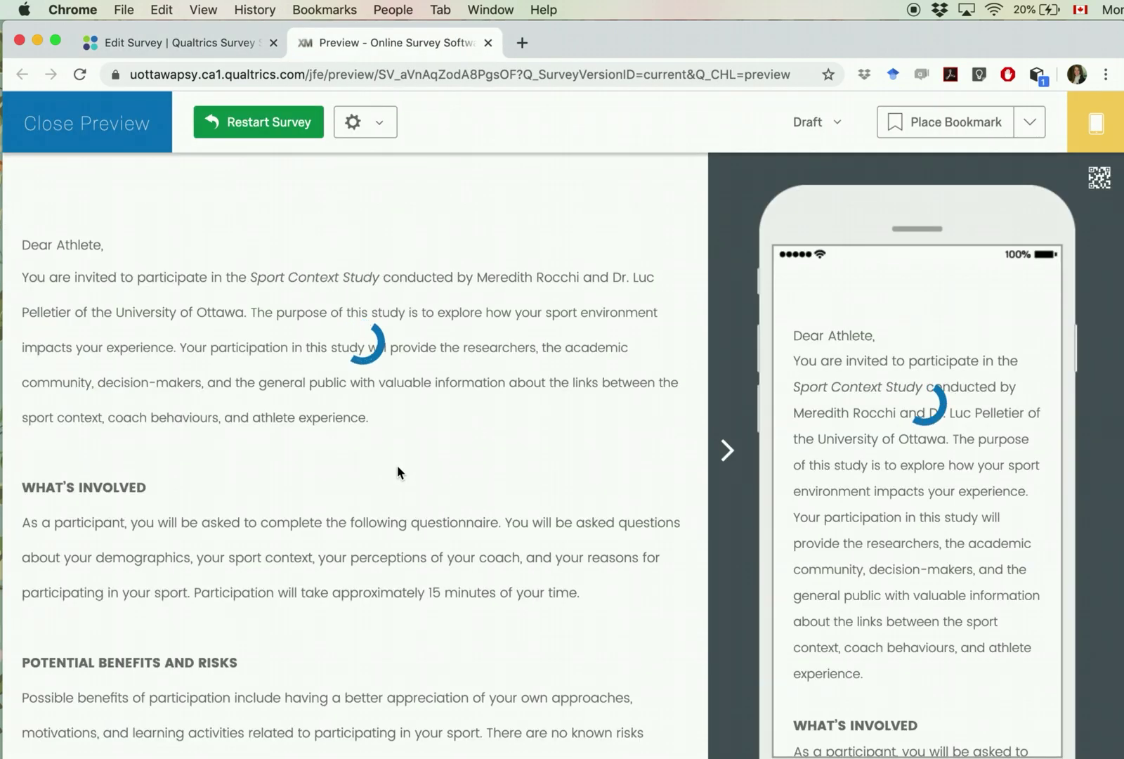
scroll(397, 465, down, 20)
click(55, 591)
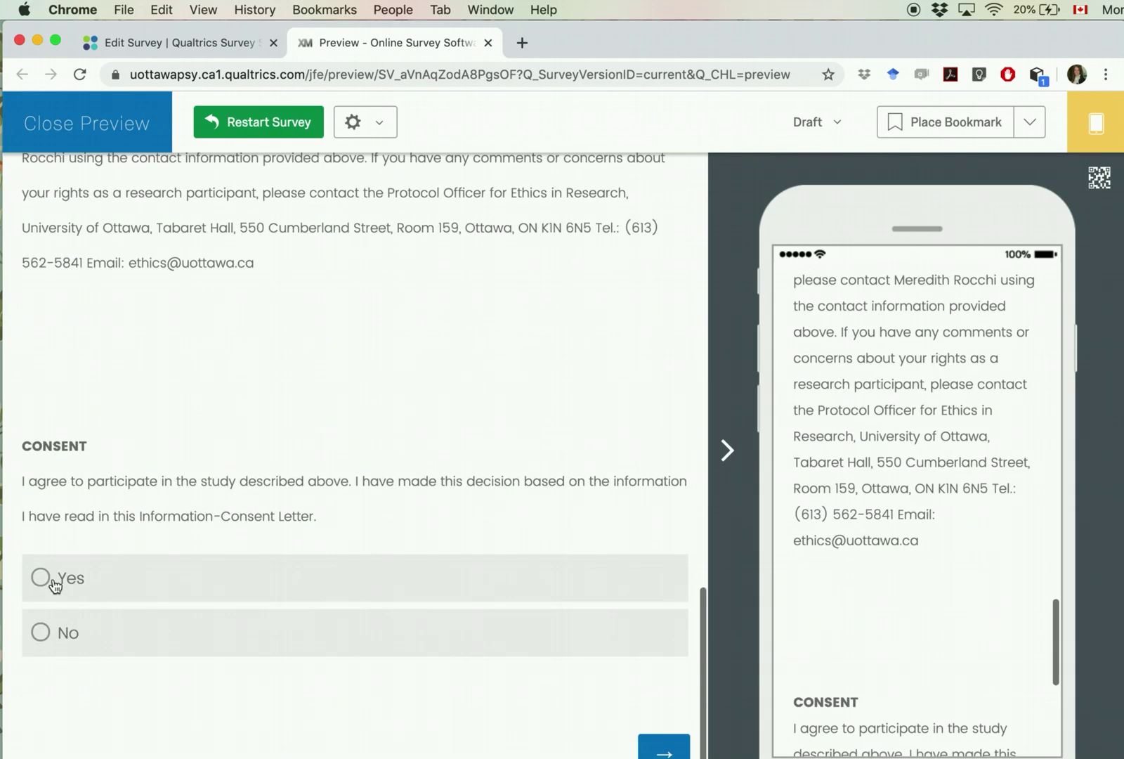
click(662, 750)
Step: Drag the animal rows until Cat, Dog and Horse rank 1 to 3
scroll(378, 464, down, 3)
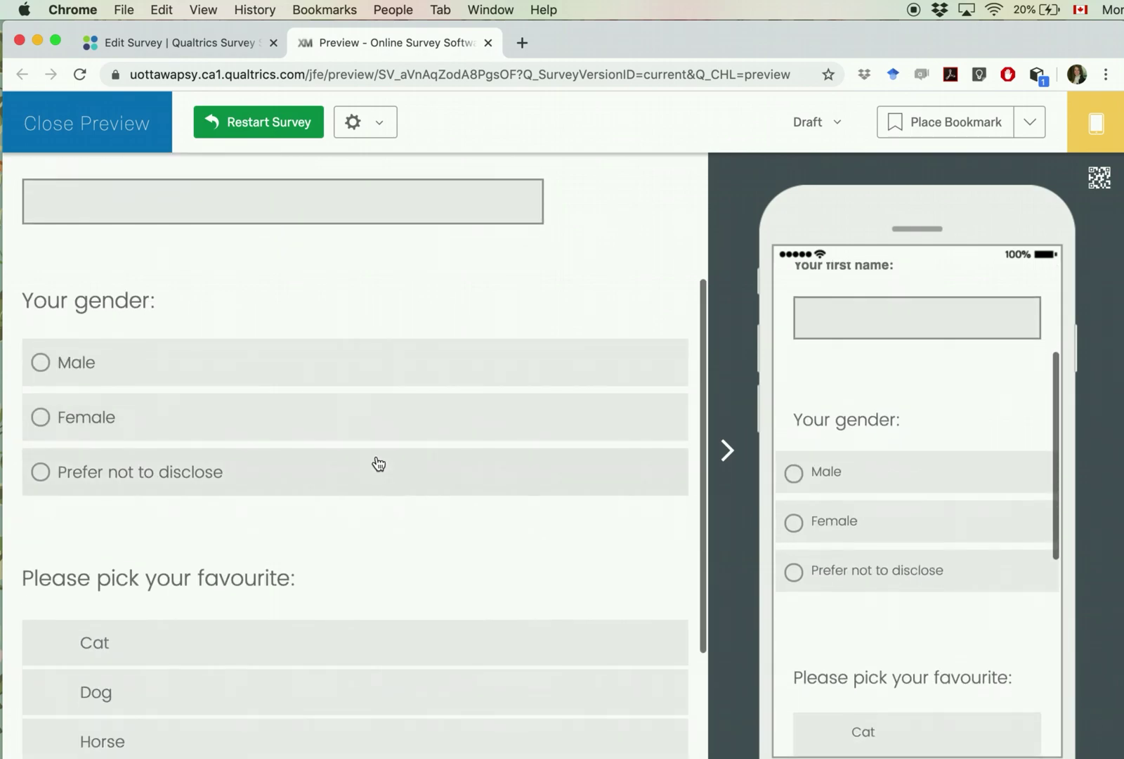
scroll(379, 464, down, 3)
click(206, 402)
drag(191, 508, 196, 403)
drag(189, 462, 190, 400)
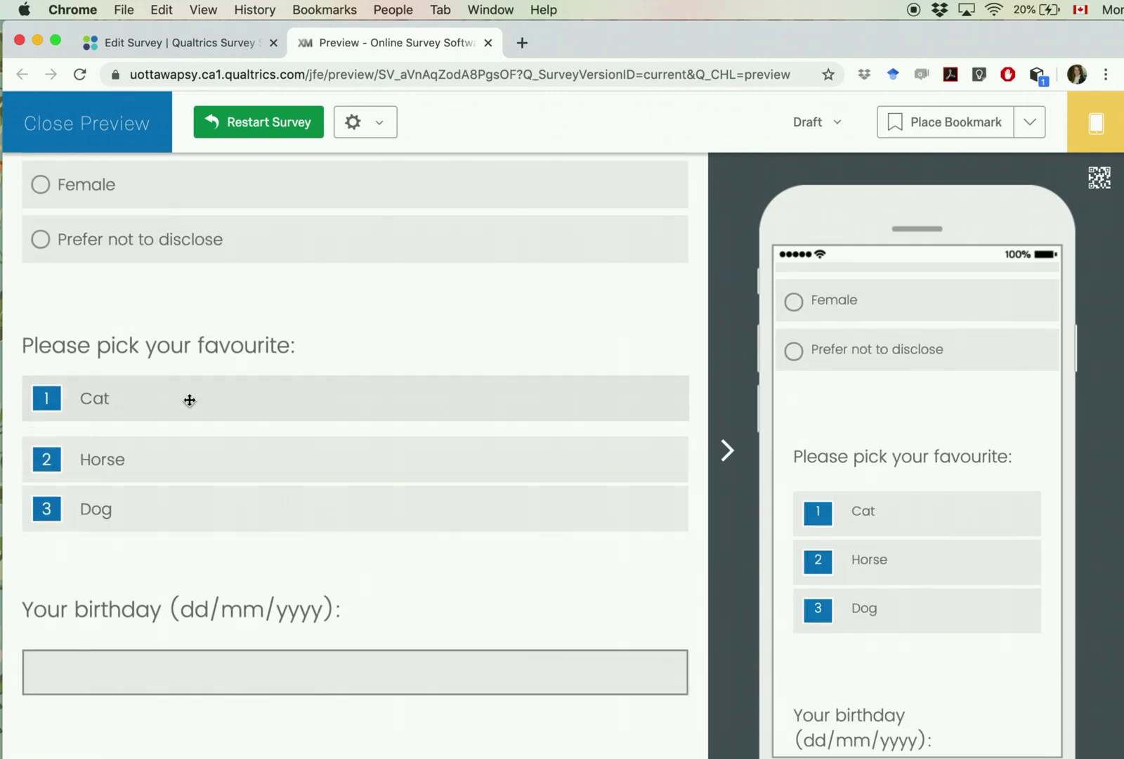
drag(184, 459, 179, 532)
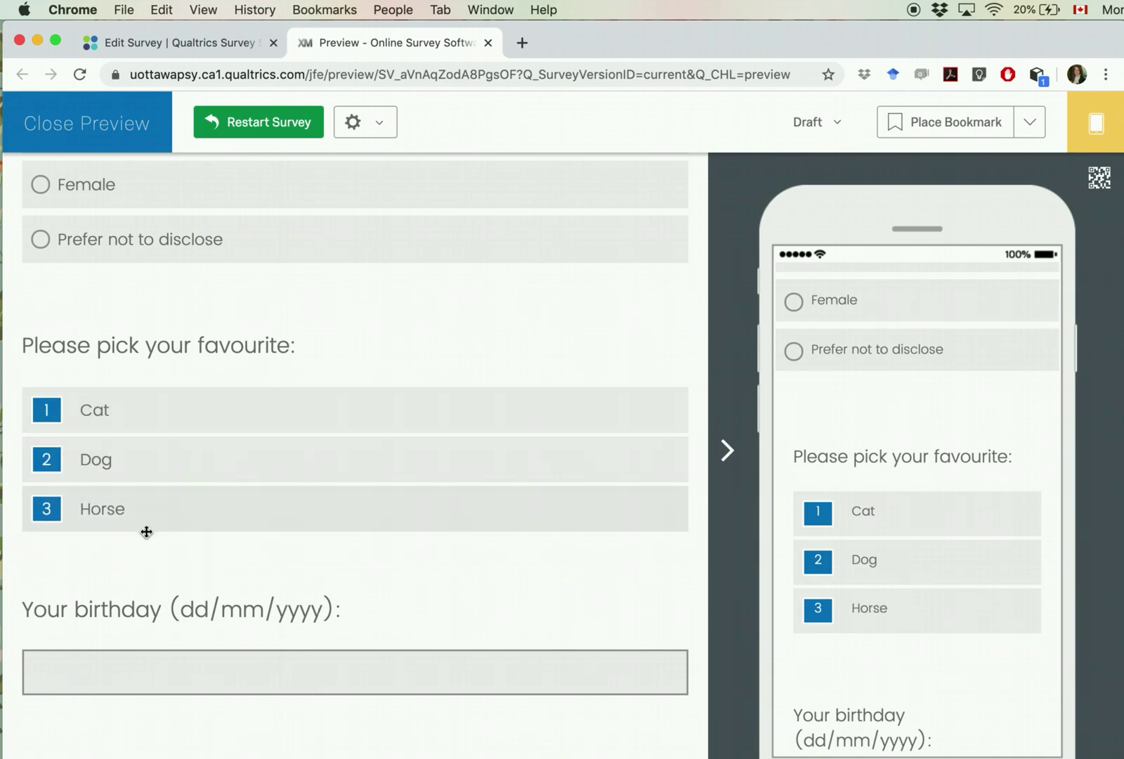
drag(164, 431, 150, 483)
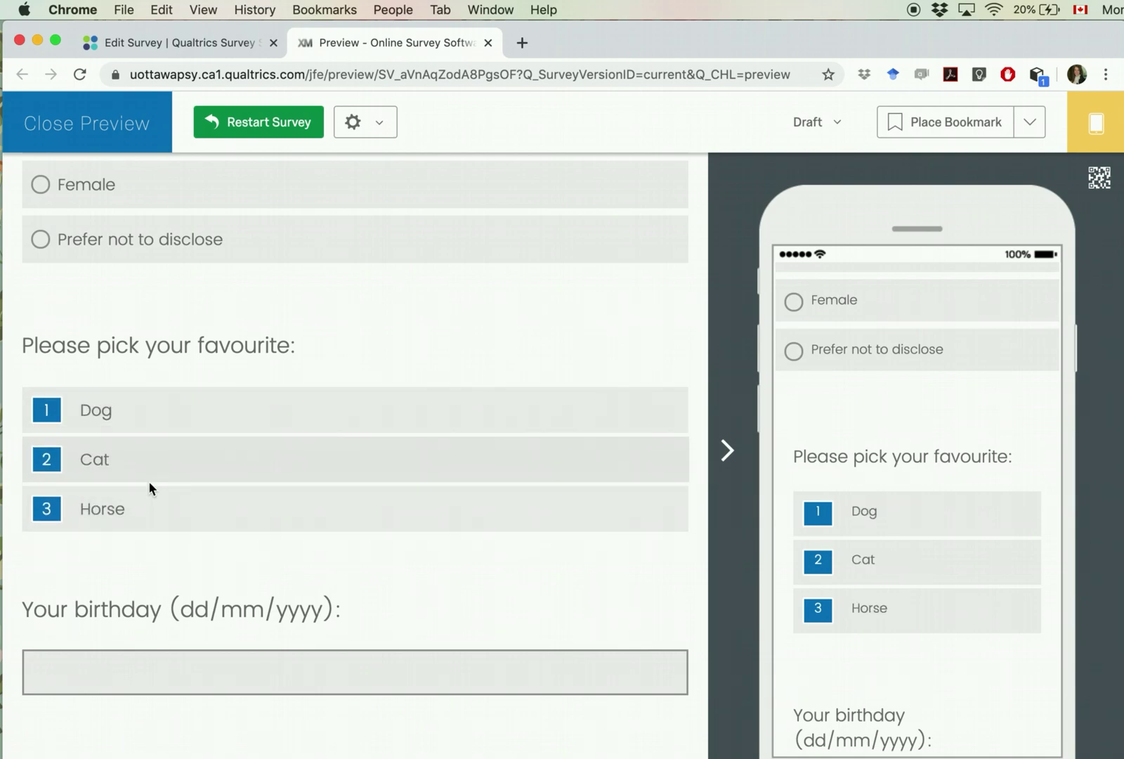
drag(175, 412, 169, 471)
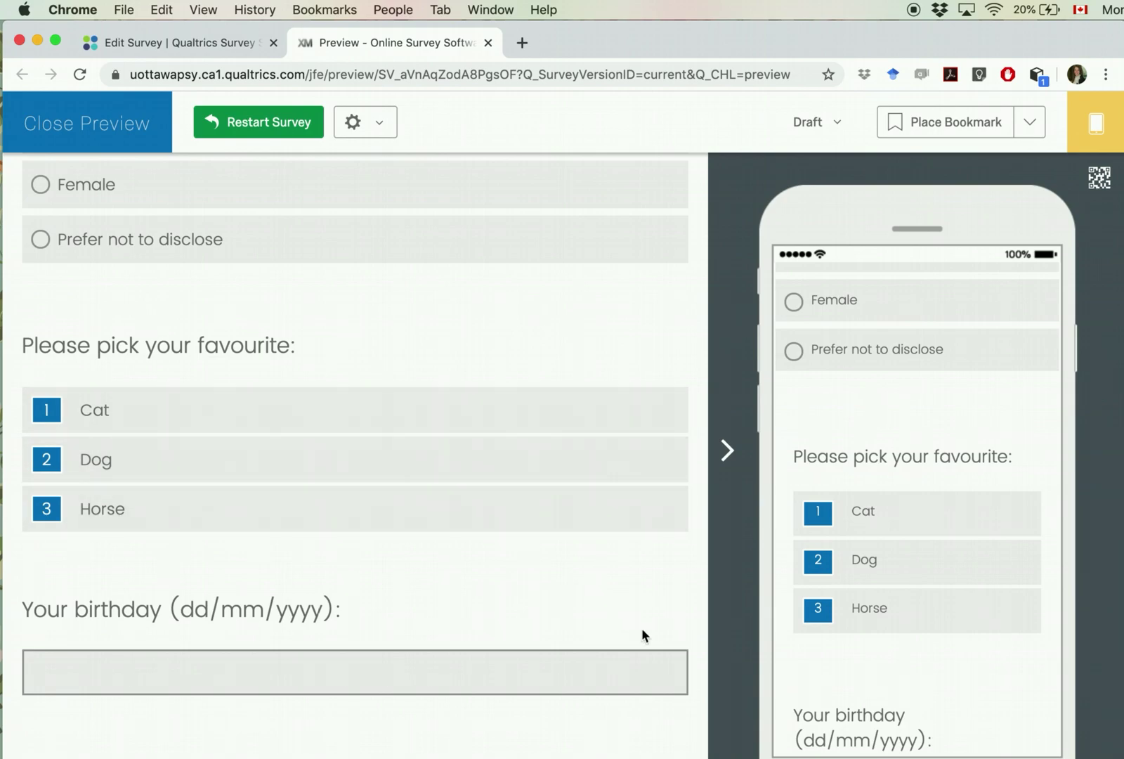
scroll(517, 548, down, 1)
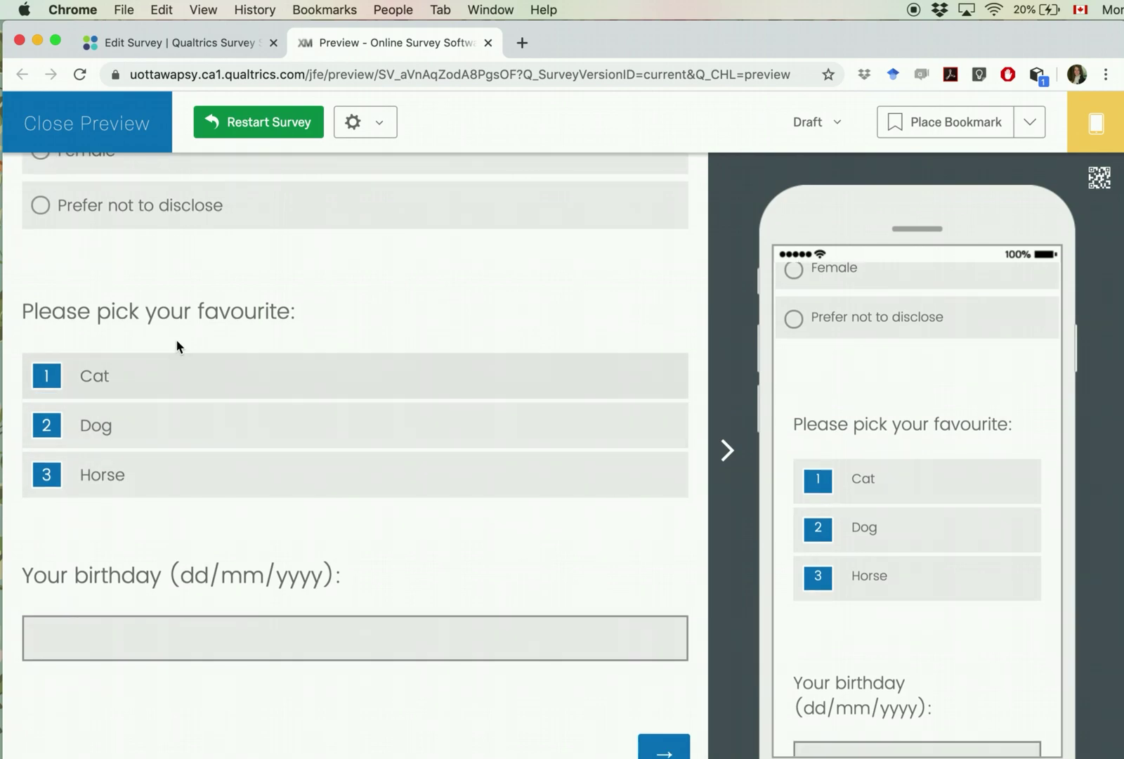
Step: Exit the preview and scroll the Fake123 editor back up to the consent letter
click(47, 127)
click(41, 137)
scroll(371, 523, up, 5)
scroll(370, 525, up, 15)
scroll(371, 525, down, 20)
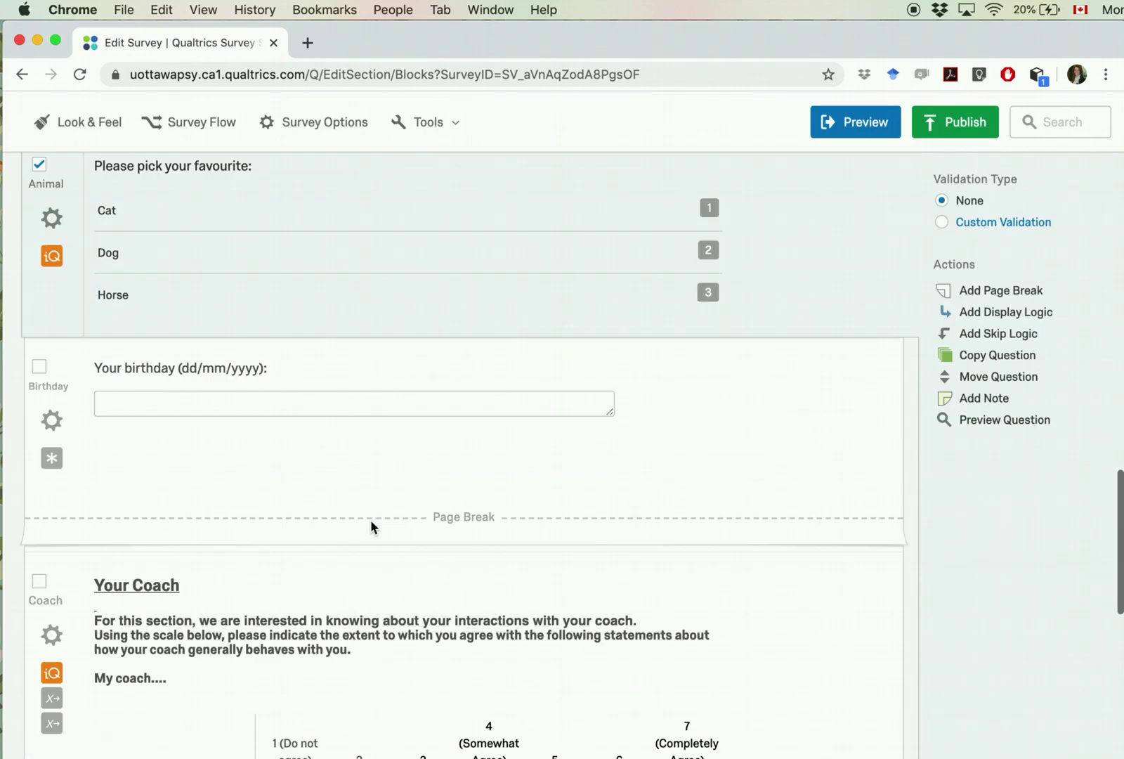
scroll(371, 525, down, 9)
scroll(371, 525, up, 5)
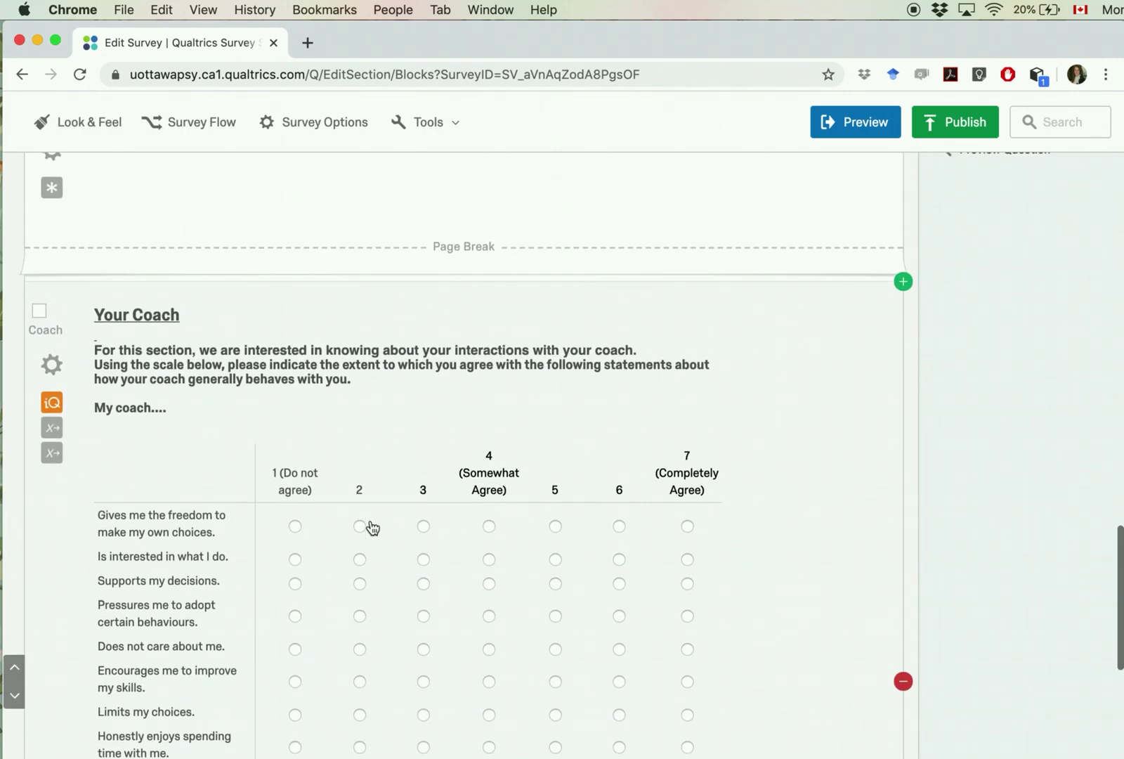
scroll(372, 527, up, 10)
scroll(373, 527, up, 1)
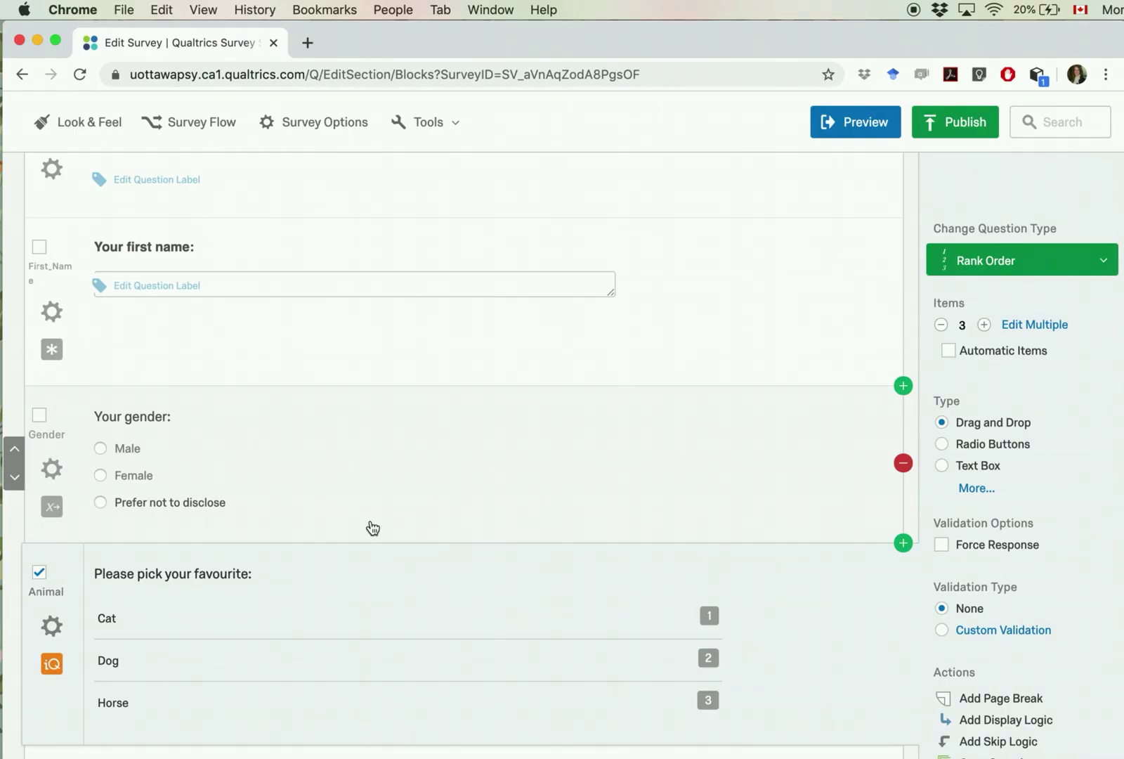
scroll(373, 527, up, 15)
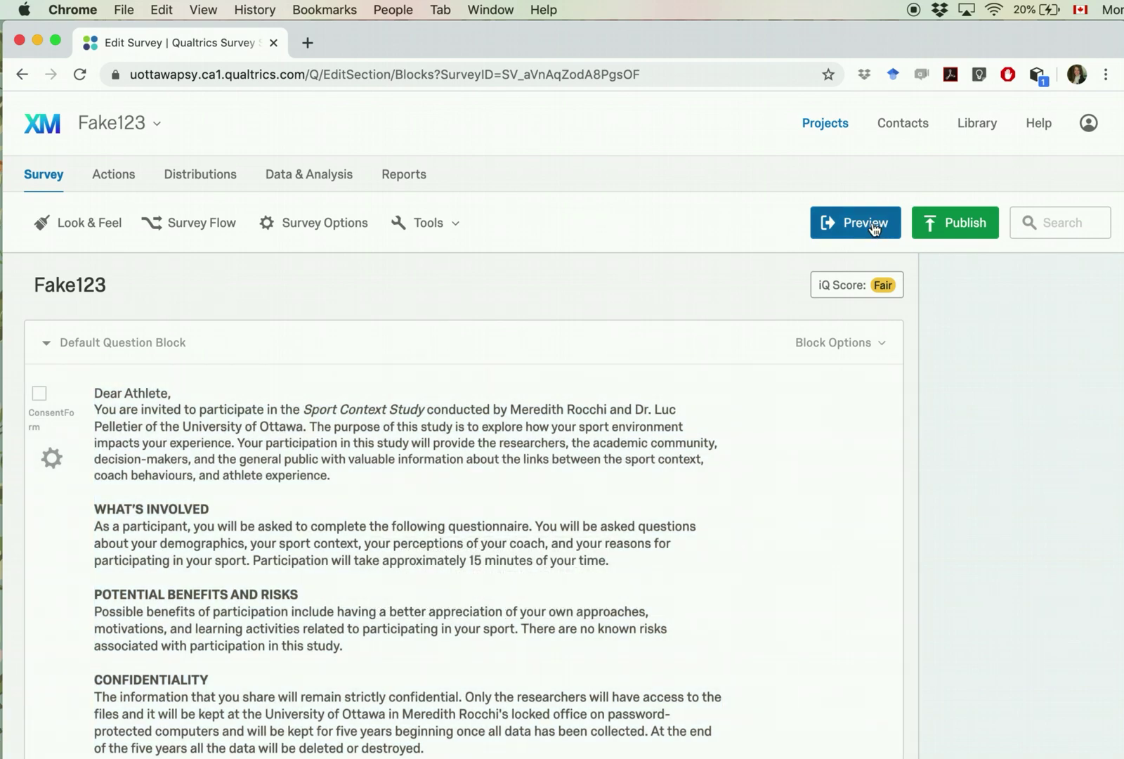
click(963, 226)
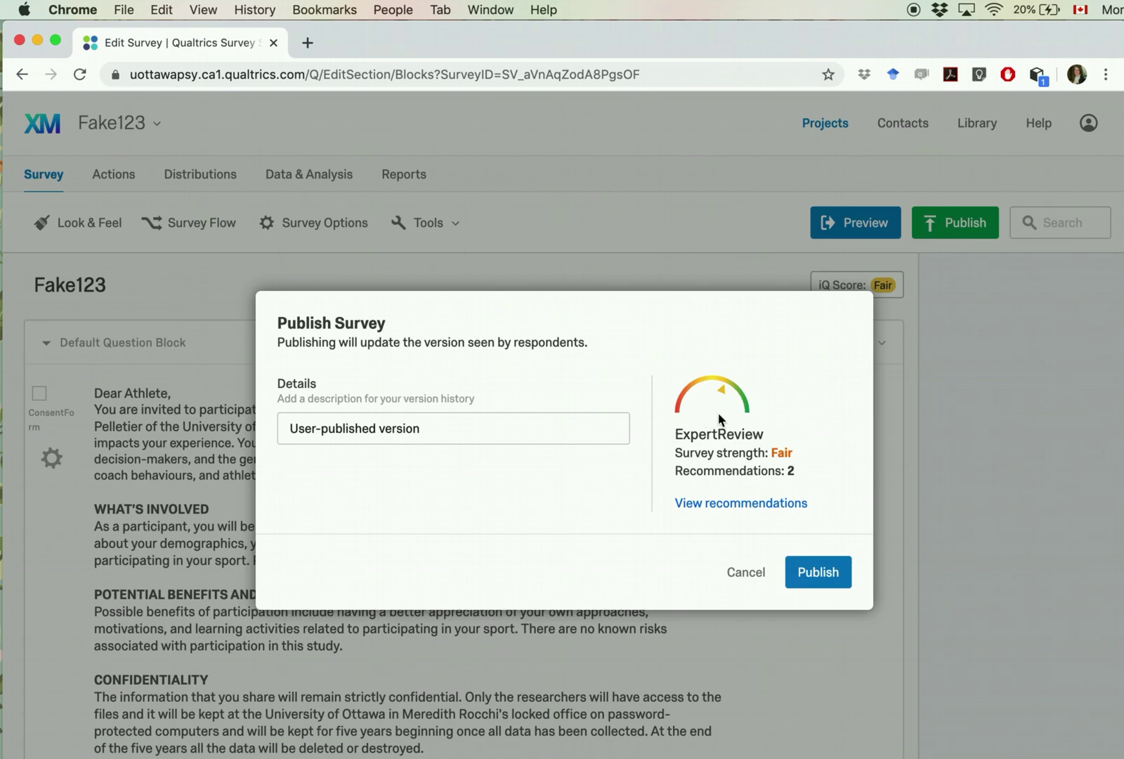
click(736, 505)
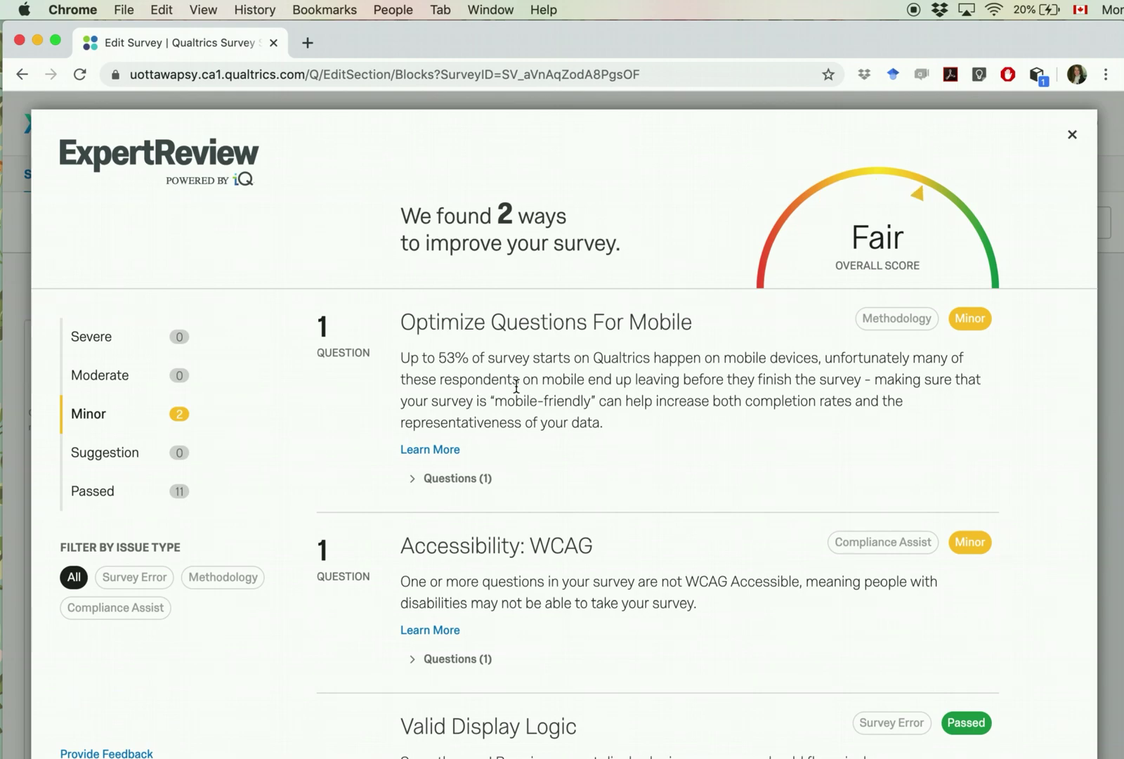
scroll(516, 386, down, 1)
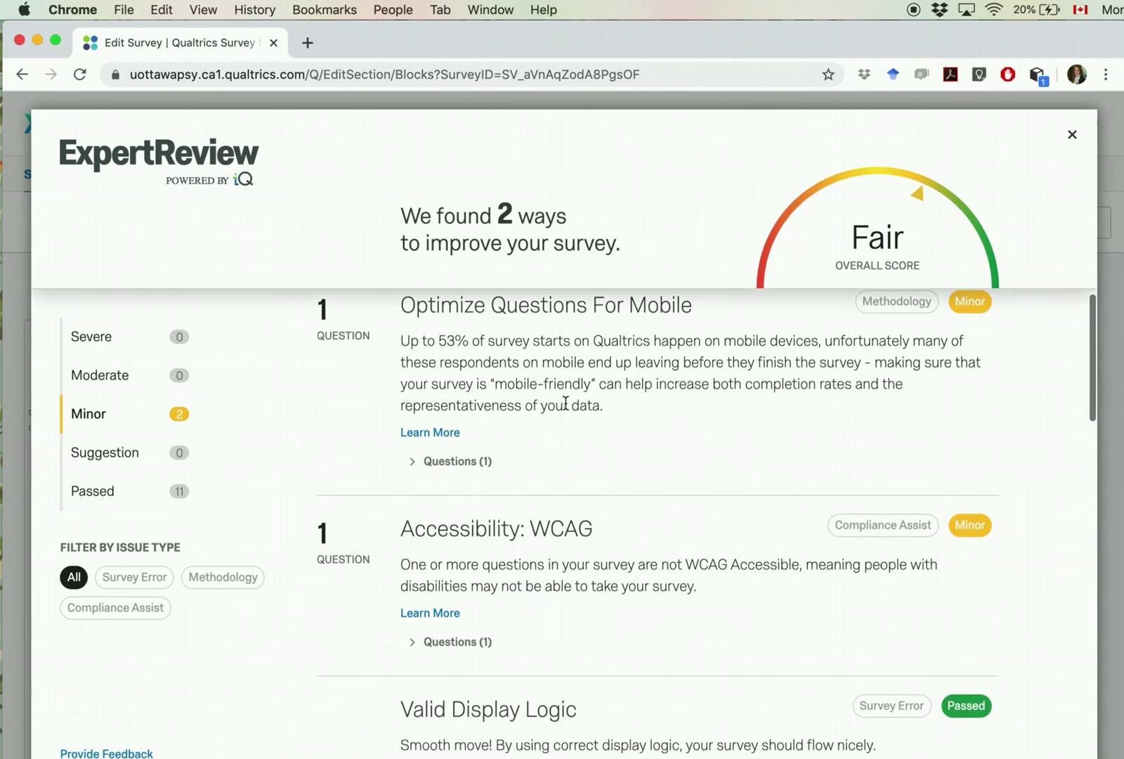
scroll(562, 400, up, 1)
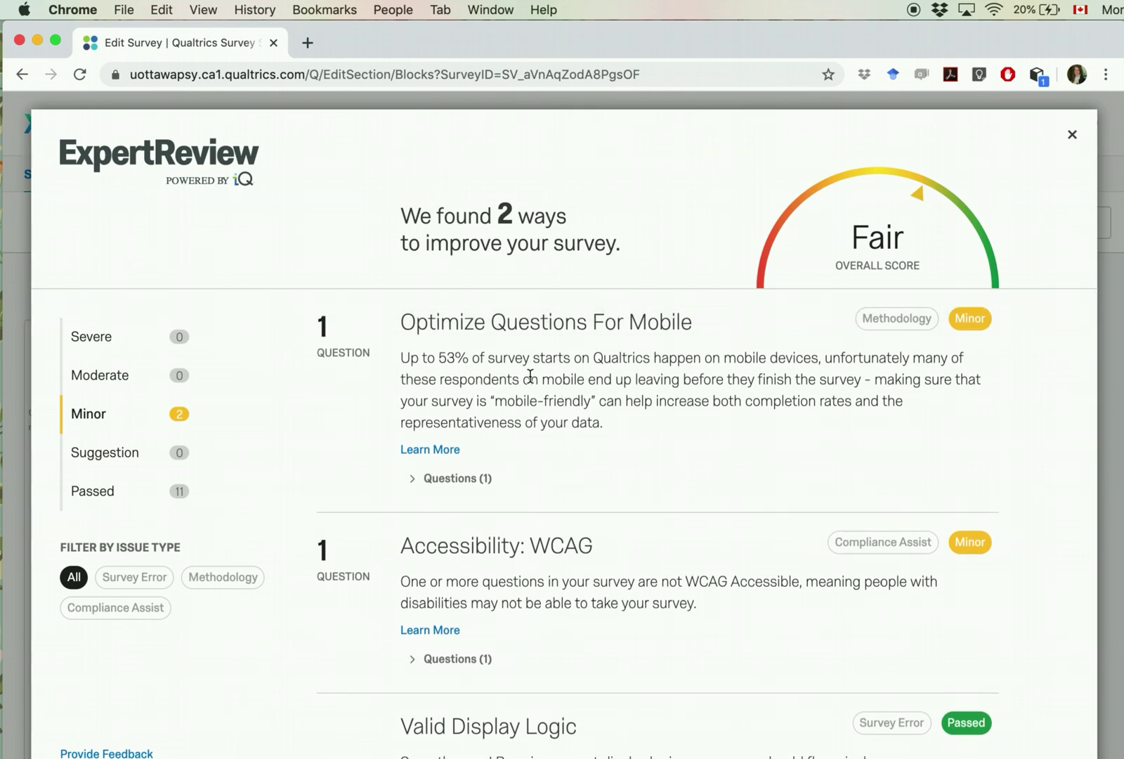
scroll(484, 377, down, 3)
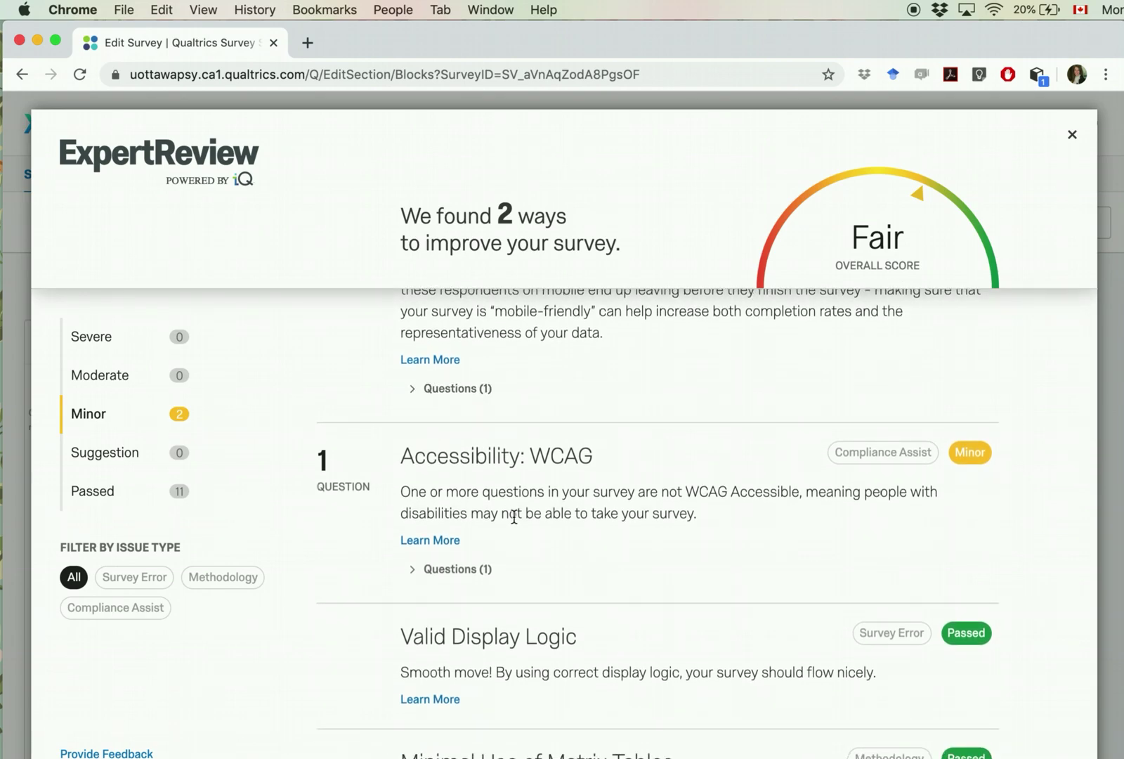
scroll(514, 516, down, 3)
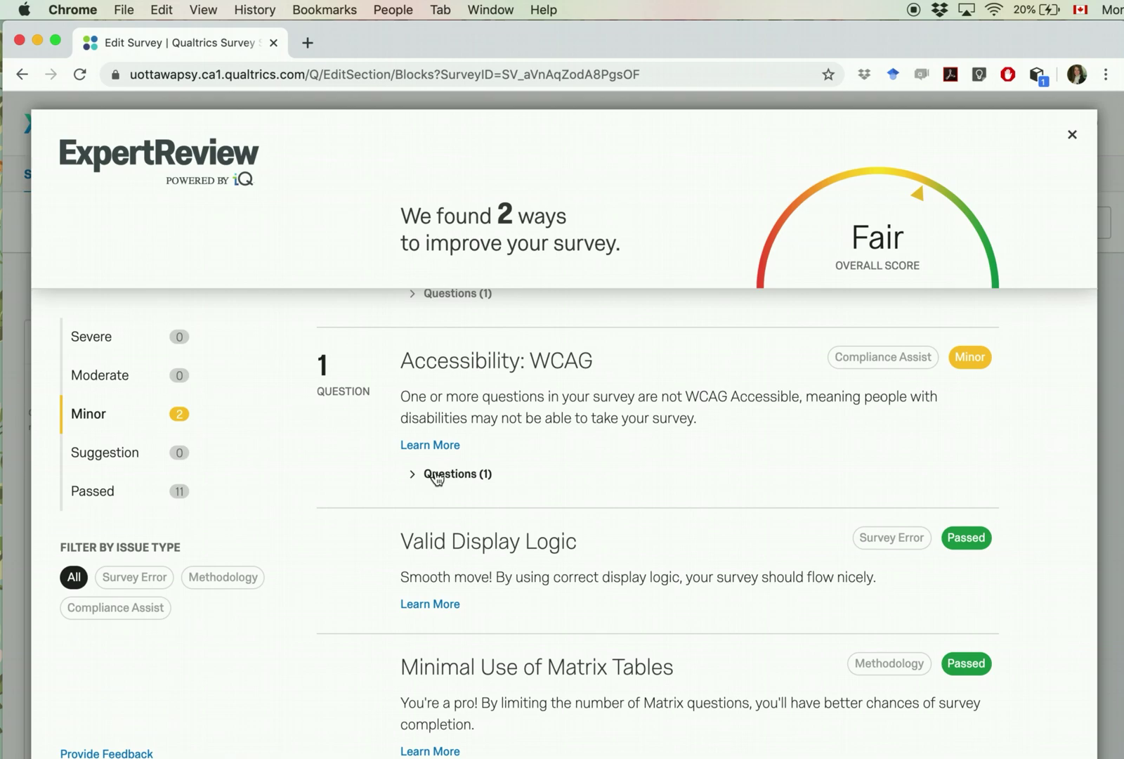
click(435, 477)
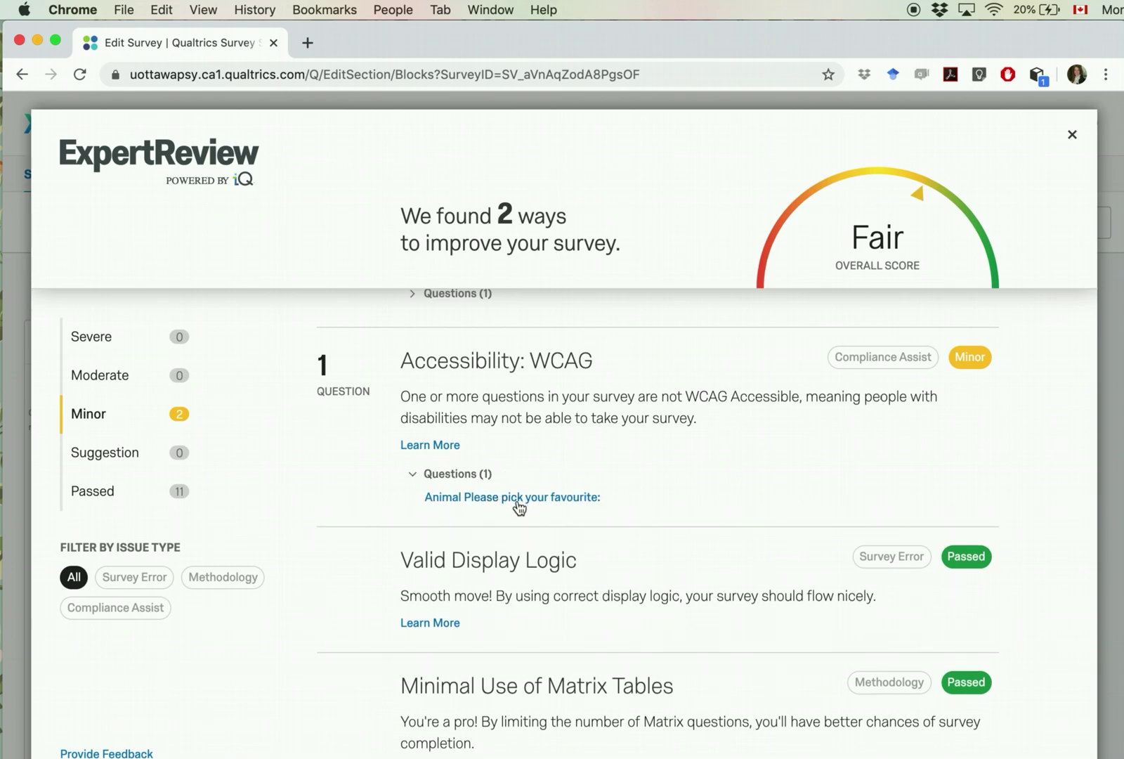
scroll(520, 507, up, 3)
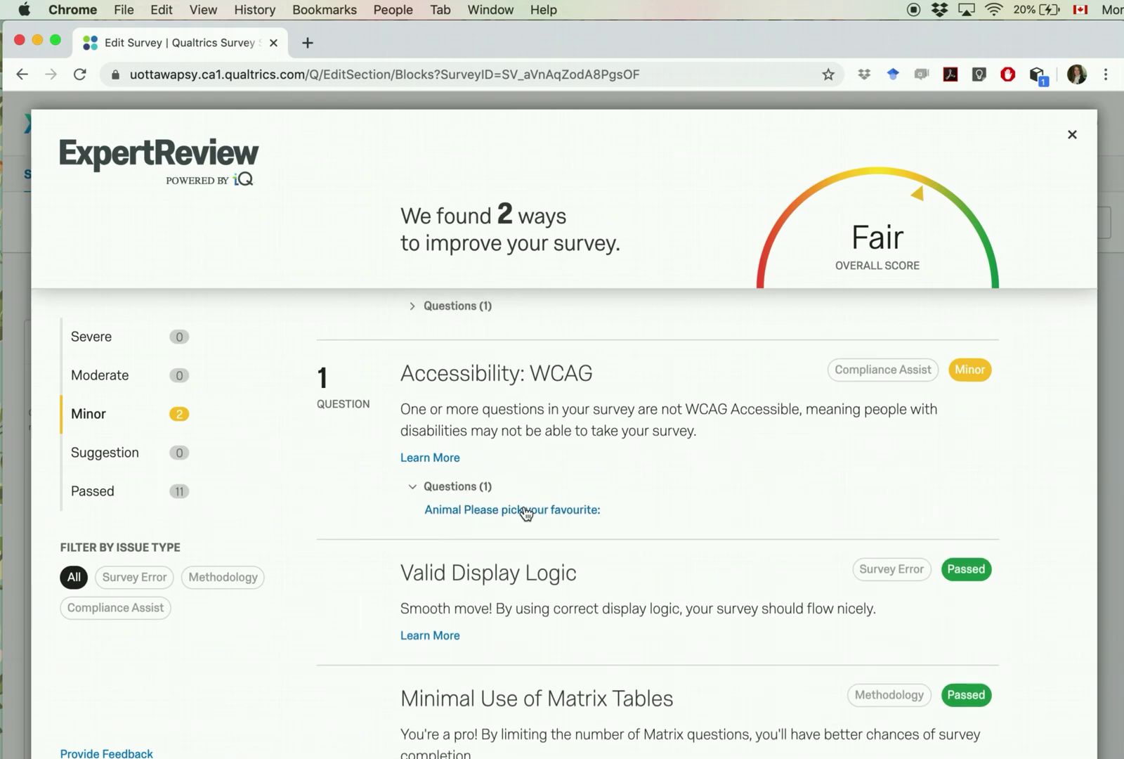
click(453, 442)
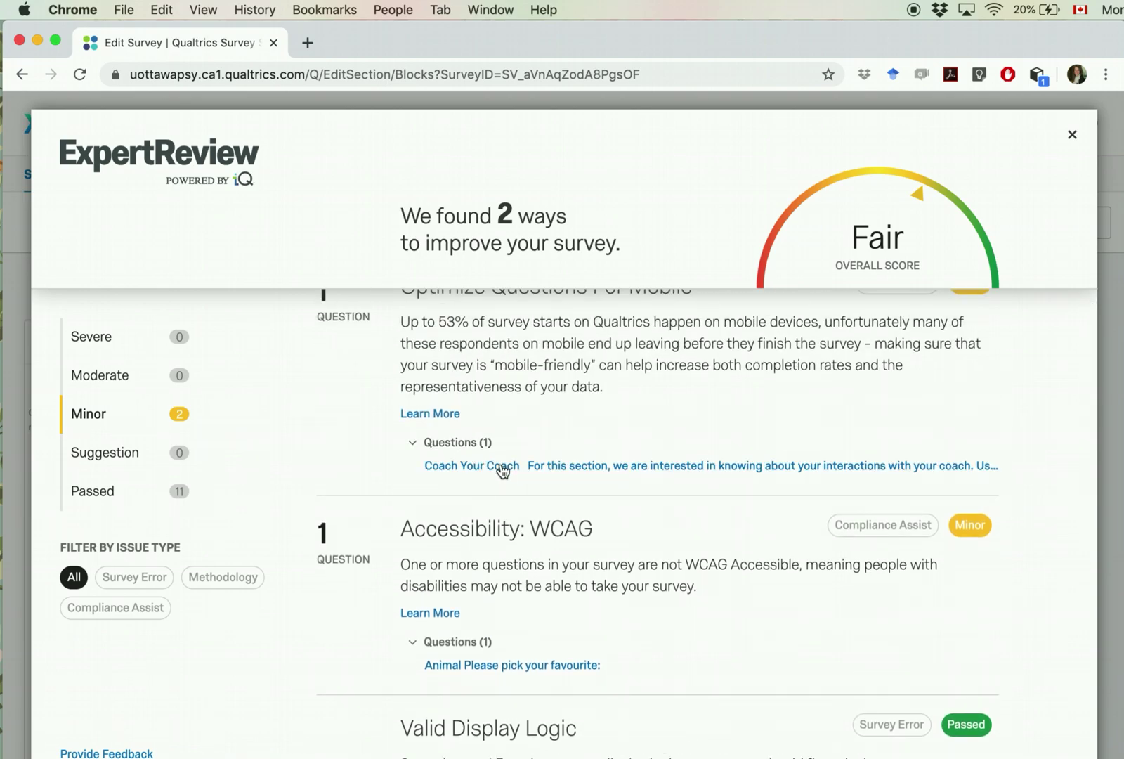
scroll(587, 474, up, 1)
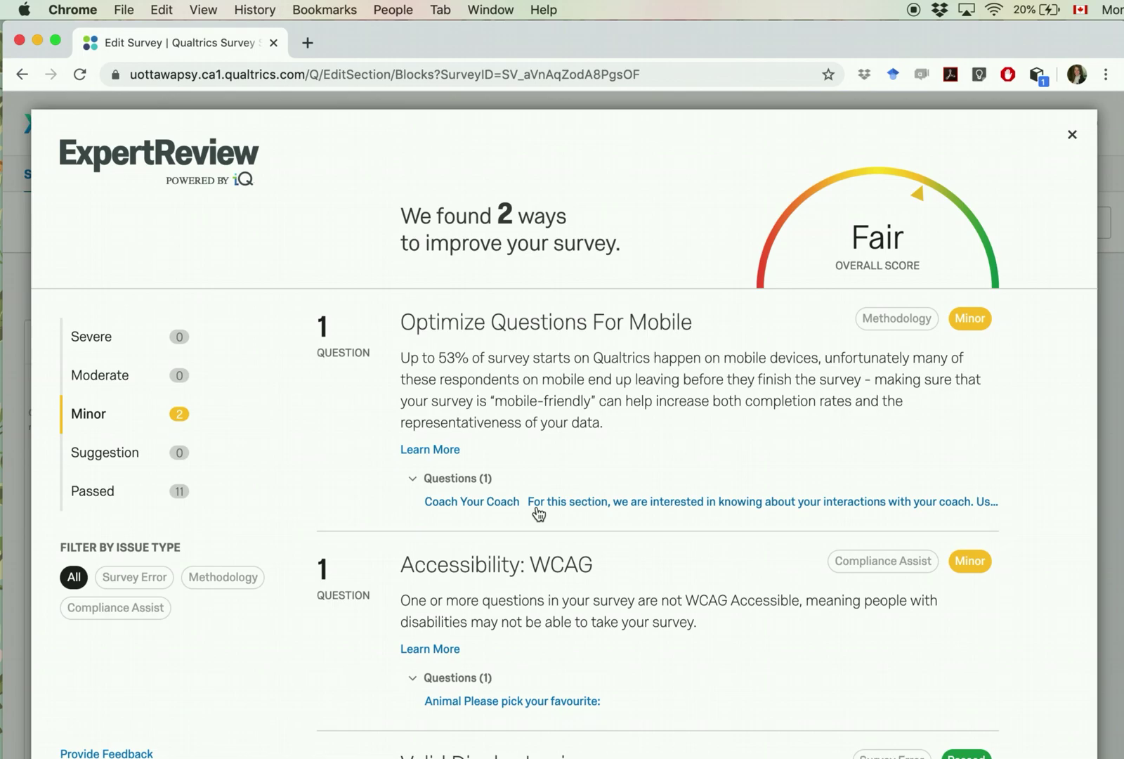
click(1072, 134)
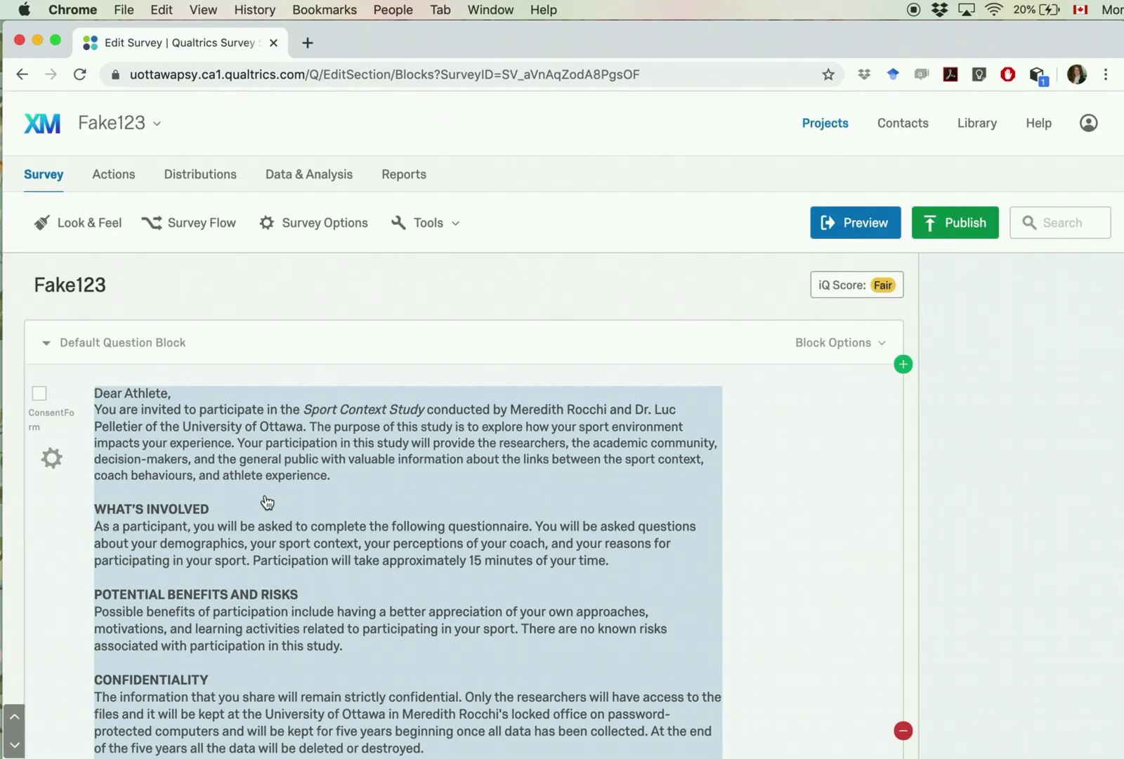
scroll(265, 501, down, 10)
scroll(266, 500, down, 15)
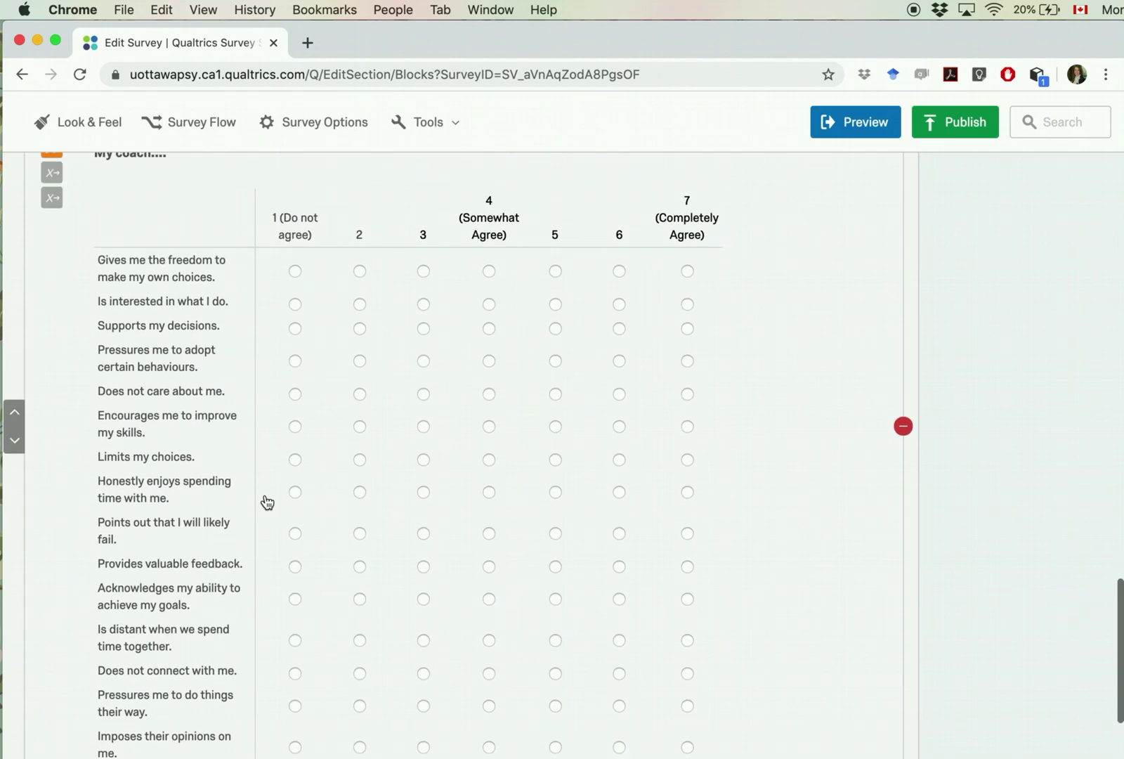
Step: Add a question at the end of the block worded 'My coach does not care about me'
scroll(243, 427, up, 4)
scroll(247, 422, down, 10)
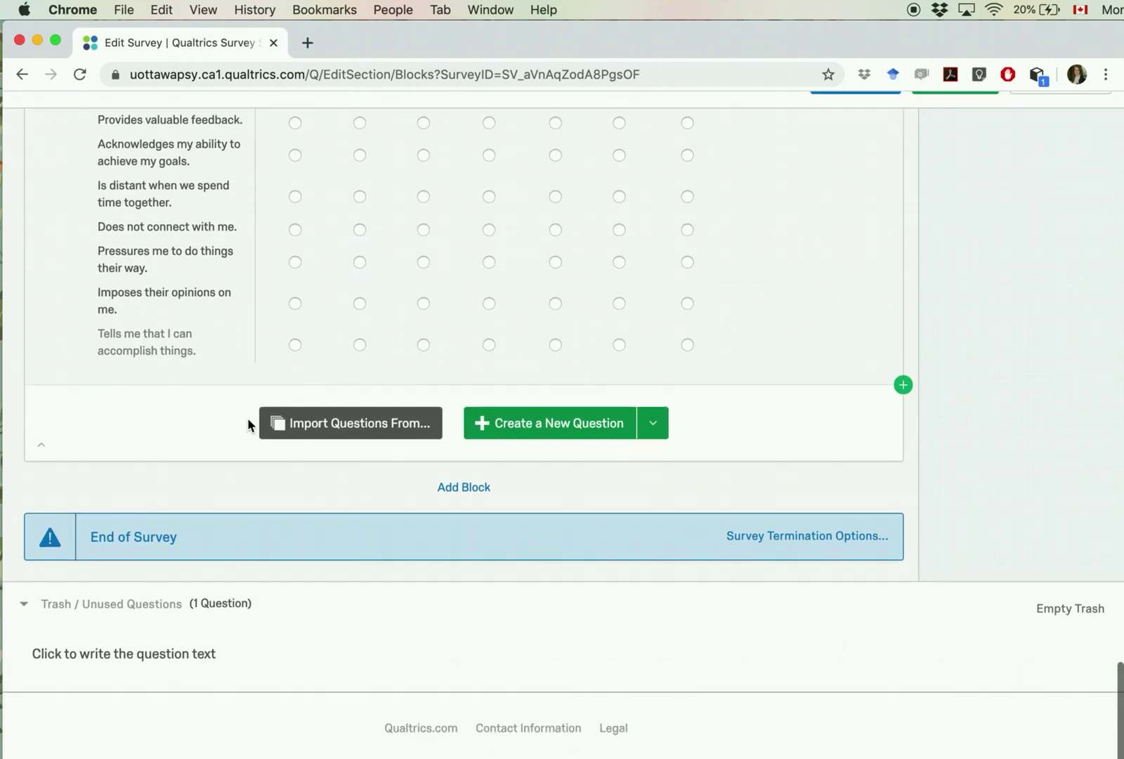
click(507, 559)
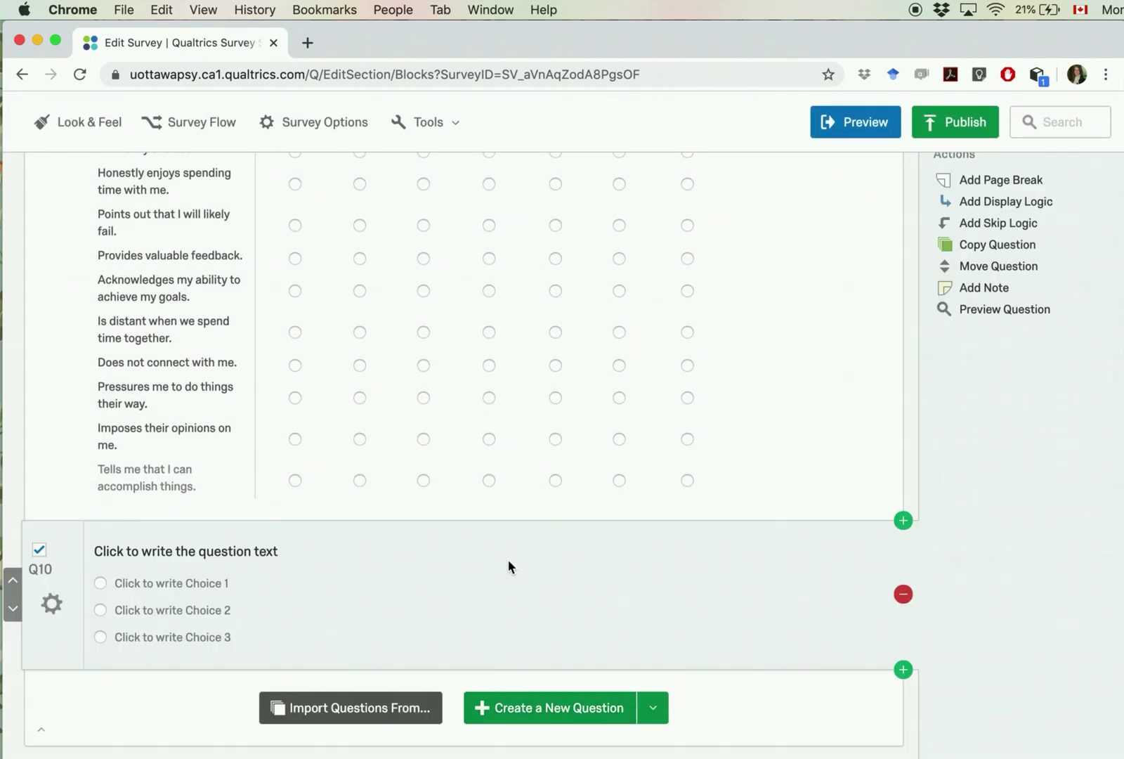
scroll(244, 551, up, 3)
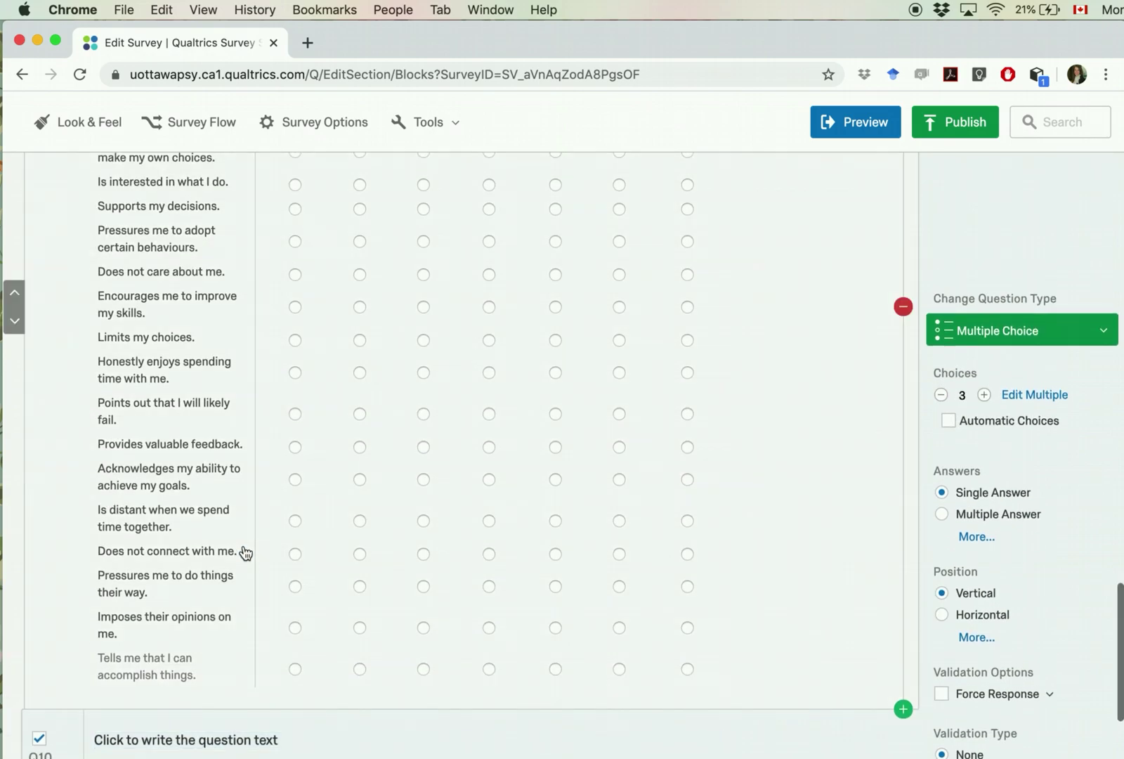
double_click(170, 274)
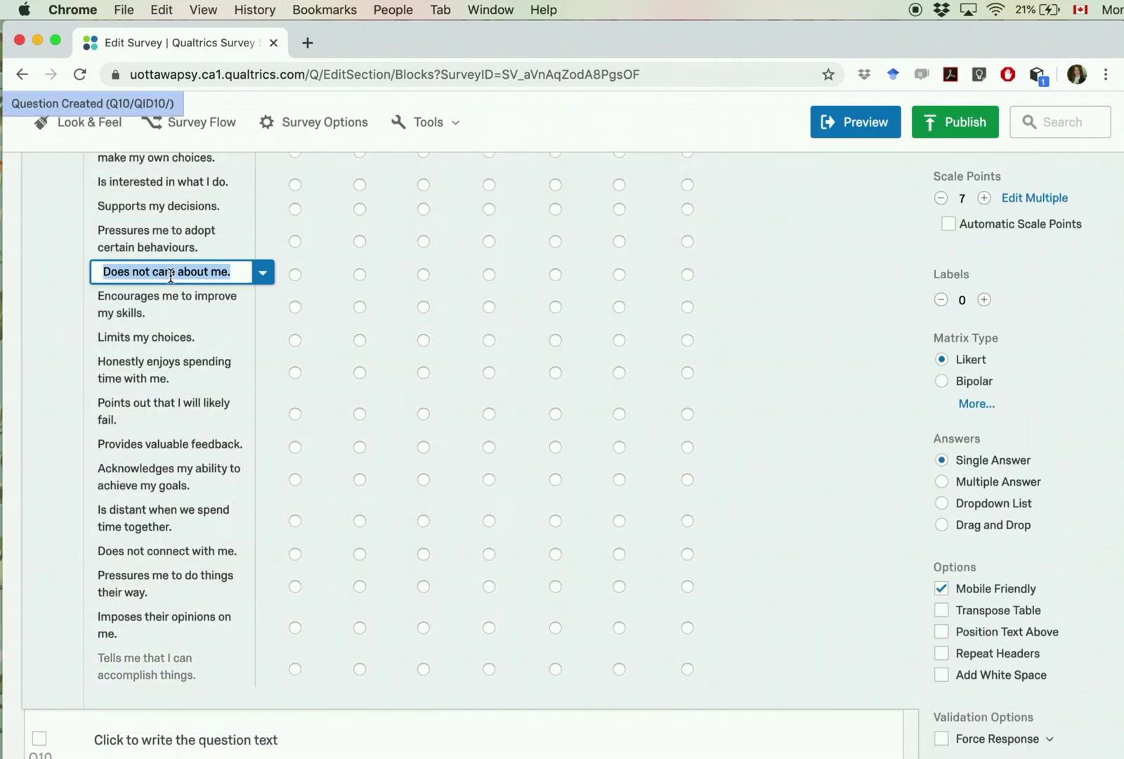
scroll(220, 632, down, 3)
click(209, 523)
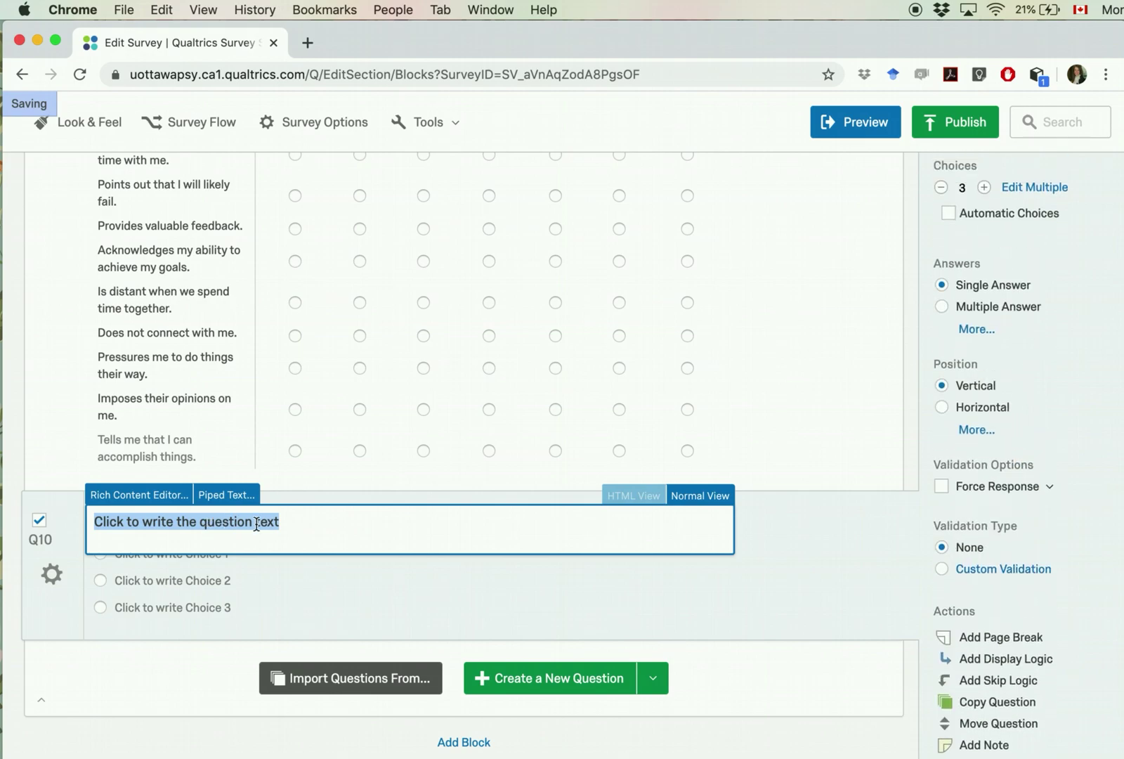
text(My Co)
key(BackSpace)
key(BackSpace)
text(coah des)
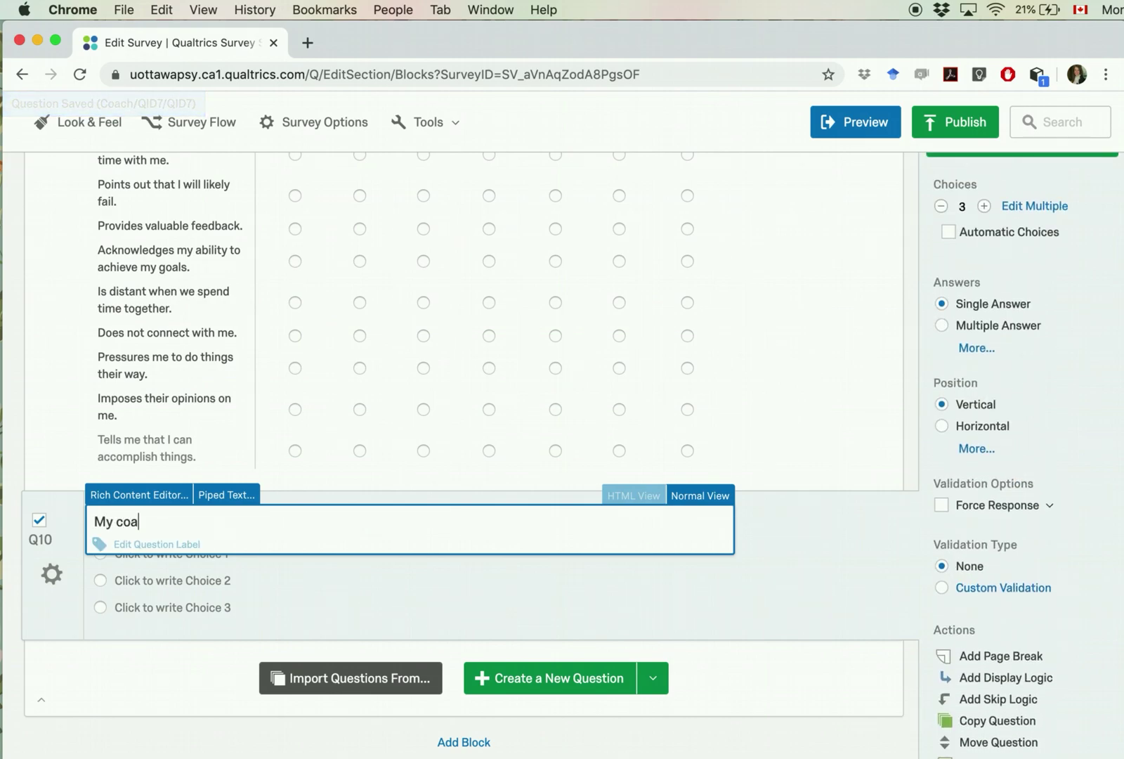
key(BackSpace)
key(BackSpace)
text(ch does not care about me.)
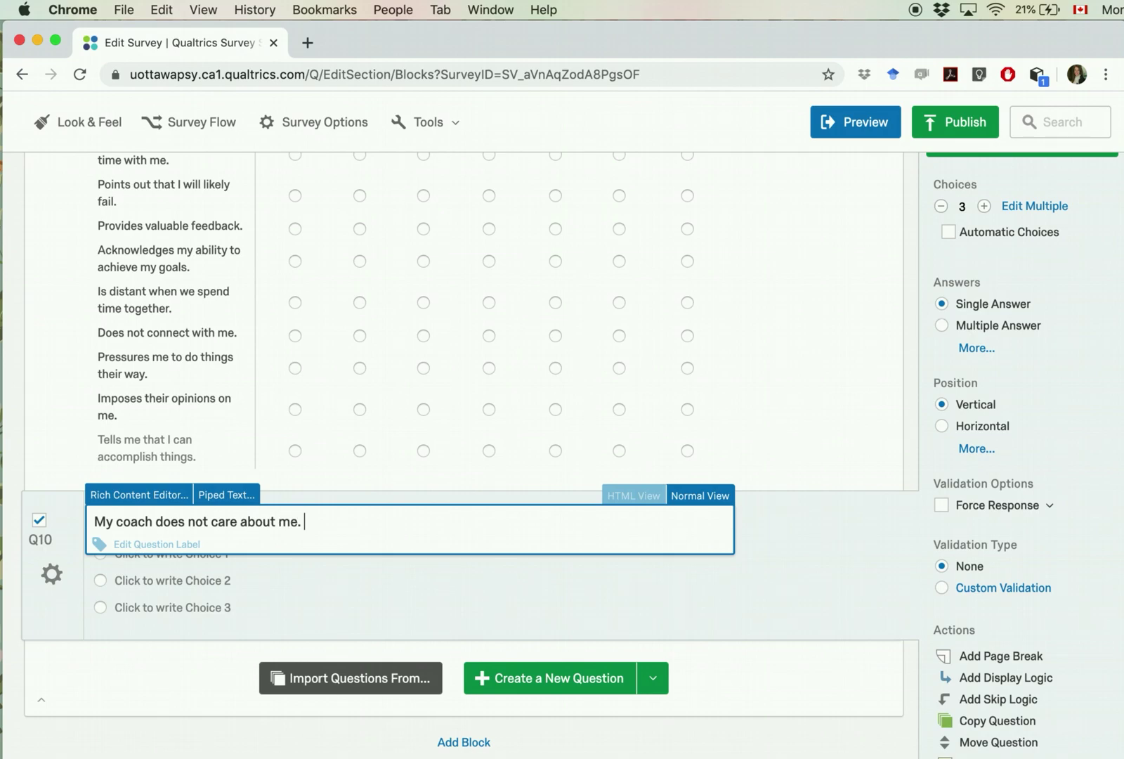
click(303, 608)
Step: Enter seven choices: 1 (Do not agree), 2, 3, 4 (Somewhat agree), 5, 6, 7 (Completely agree)
click(201, 555)
text(()
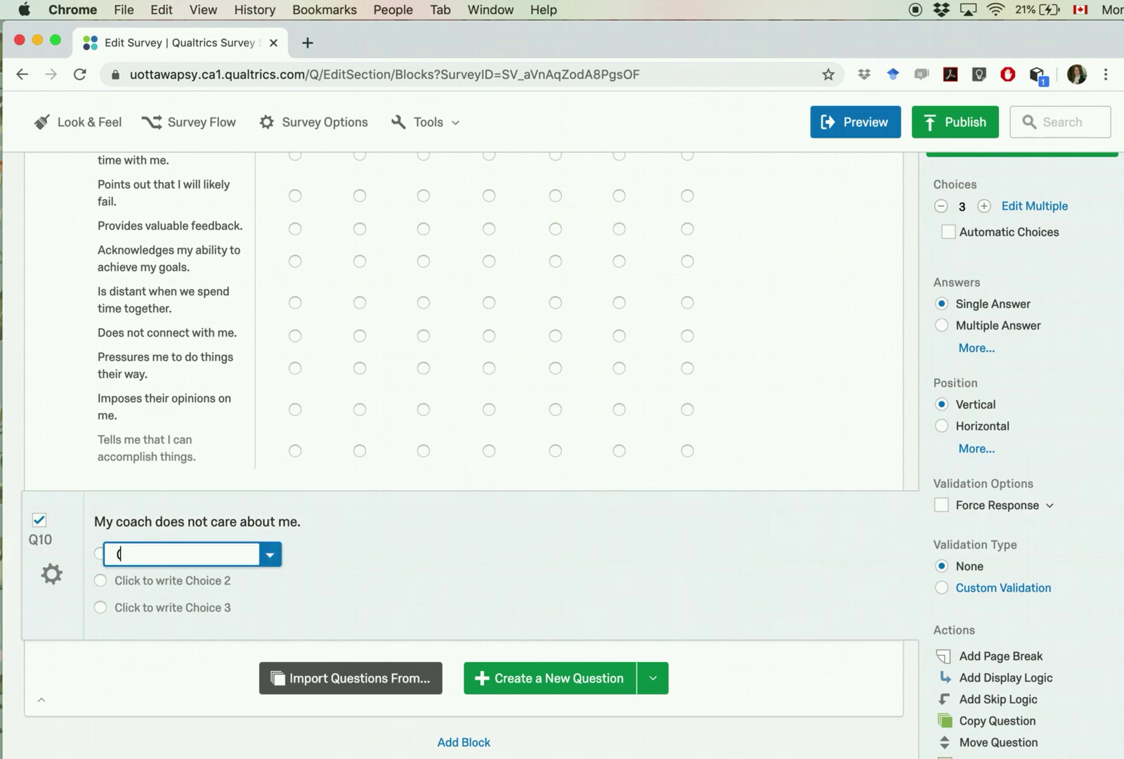
key(BackSpace)
text(1 (Do not)
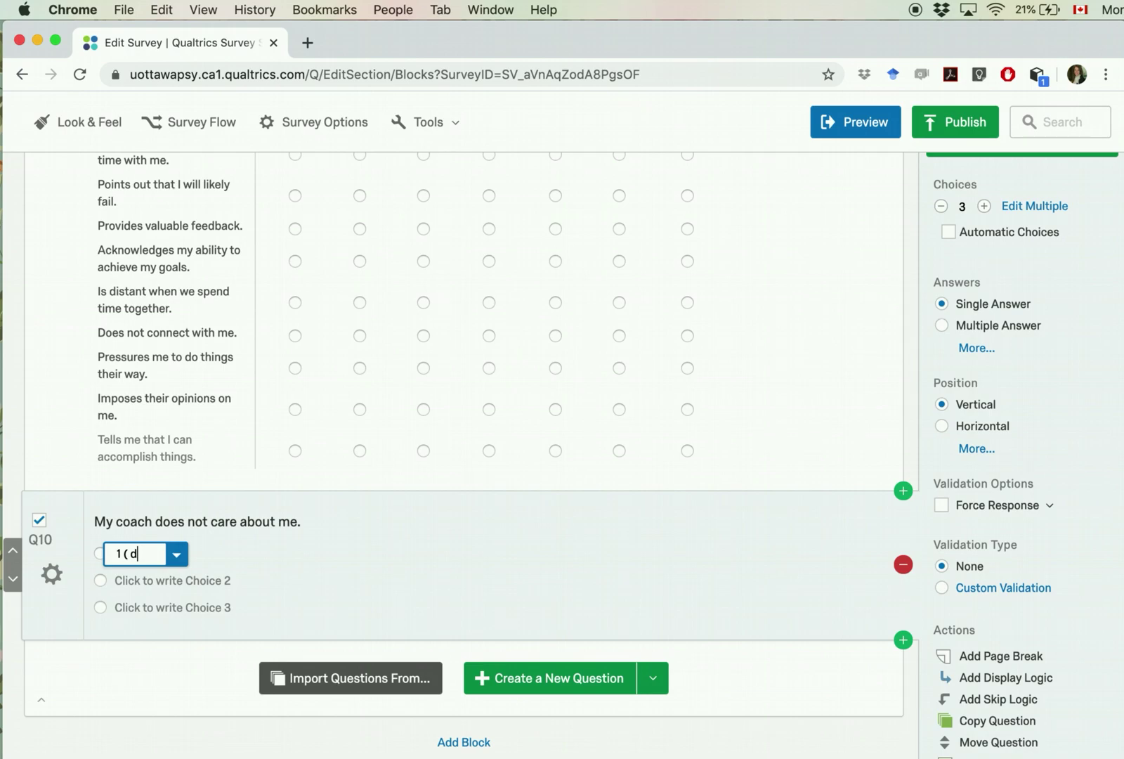
text( agree))
key(Tab)
text(2)
key(Tab)
text(3)
key(Tab)
text(4)
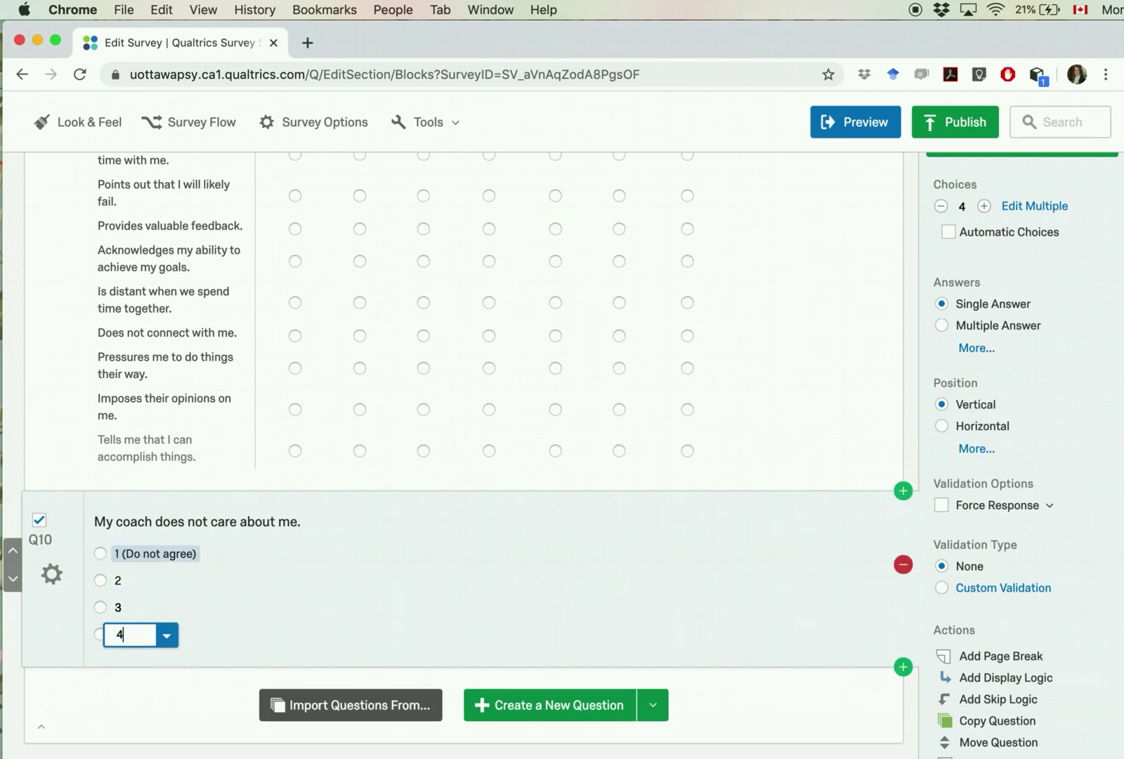
text( (Somehwat A)
key(BackSpace)
key(BackSpace)
key(BackSpace)
key(BackSpace)
key(BackSpace)
key(BackSpace)
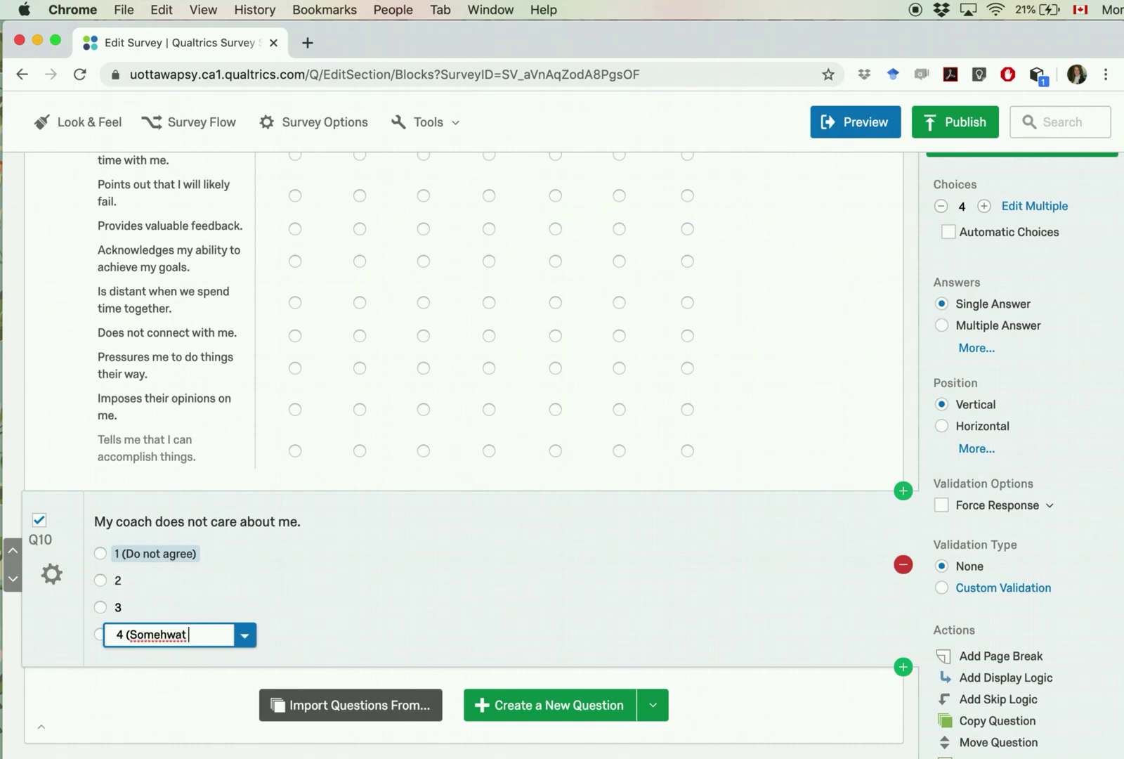
text(what agree))
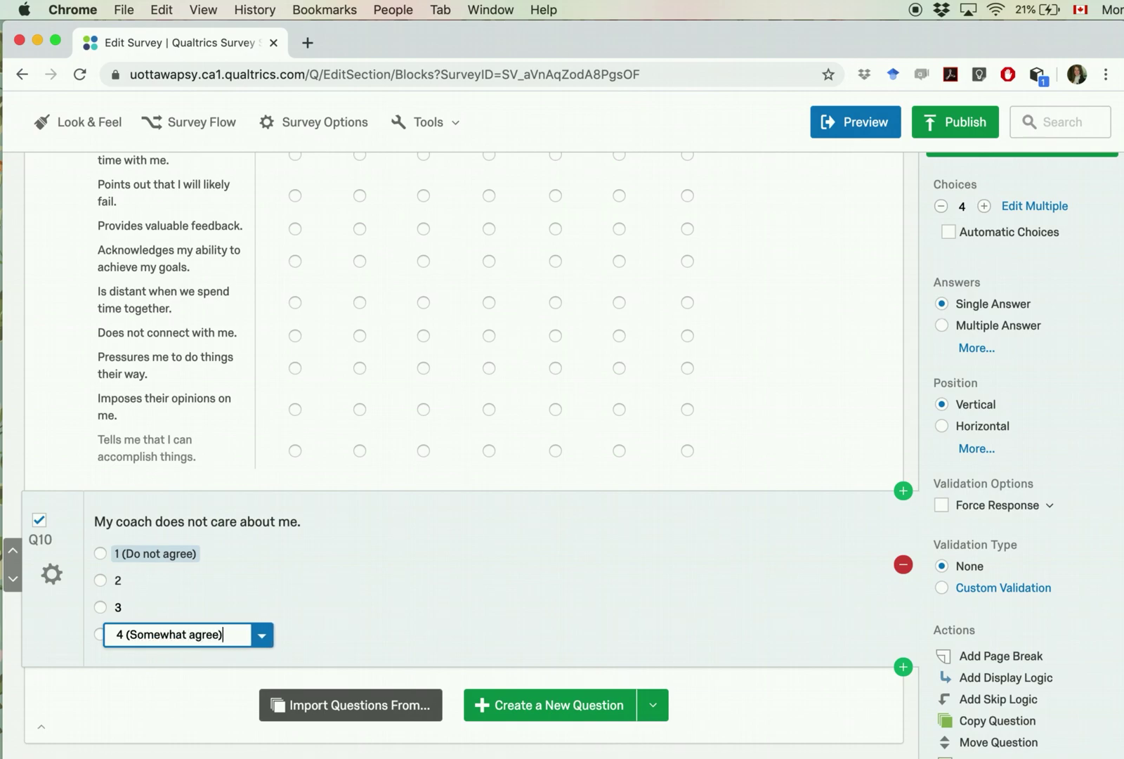
key(Tab)
text(5)
key(Tab)
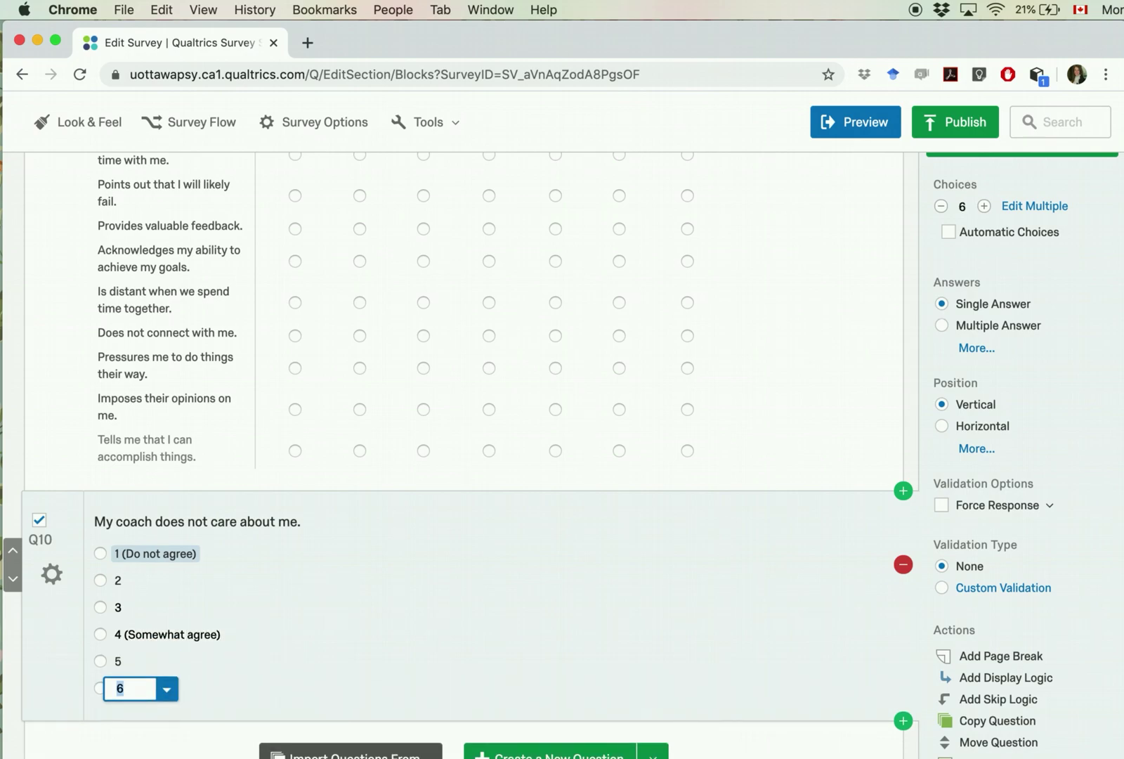
text(6)
key(Tab)
text(7)
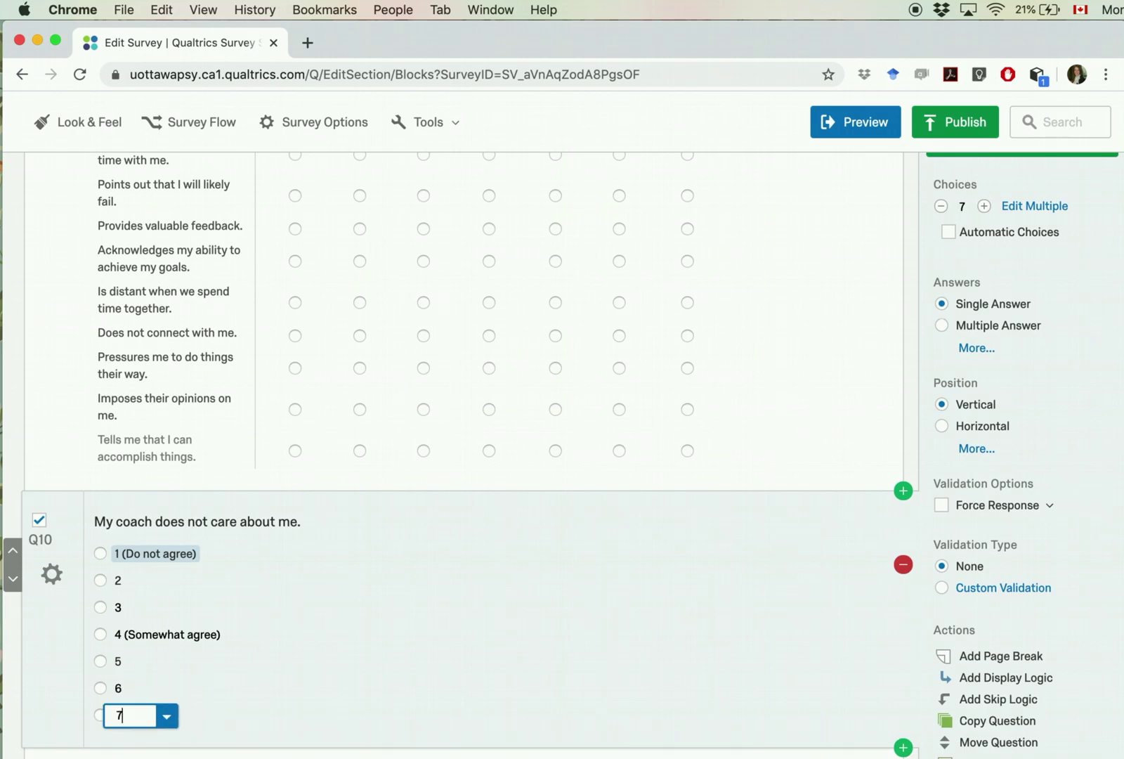
text( (Completely agree))
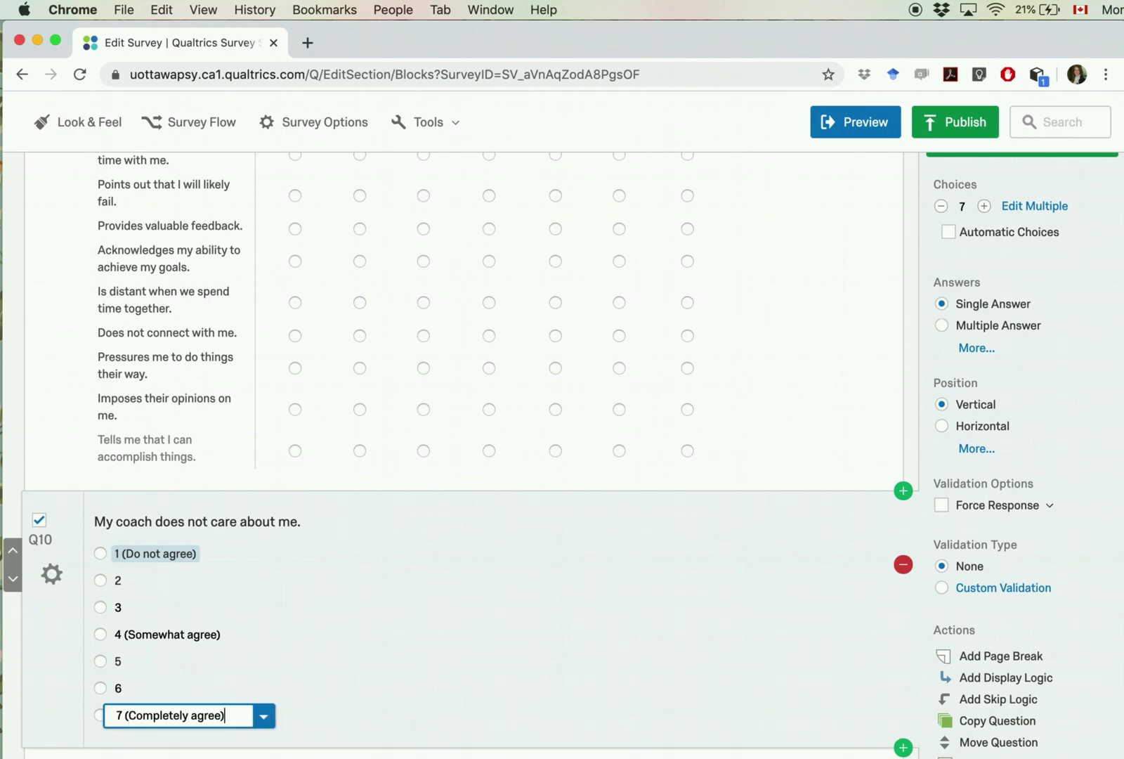
click(408, 548)
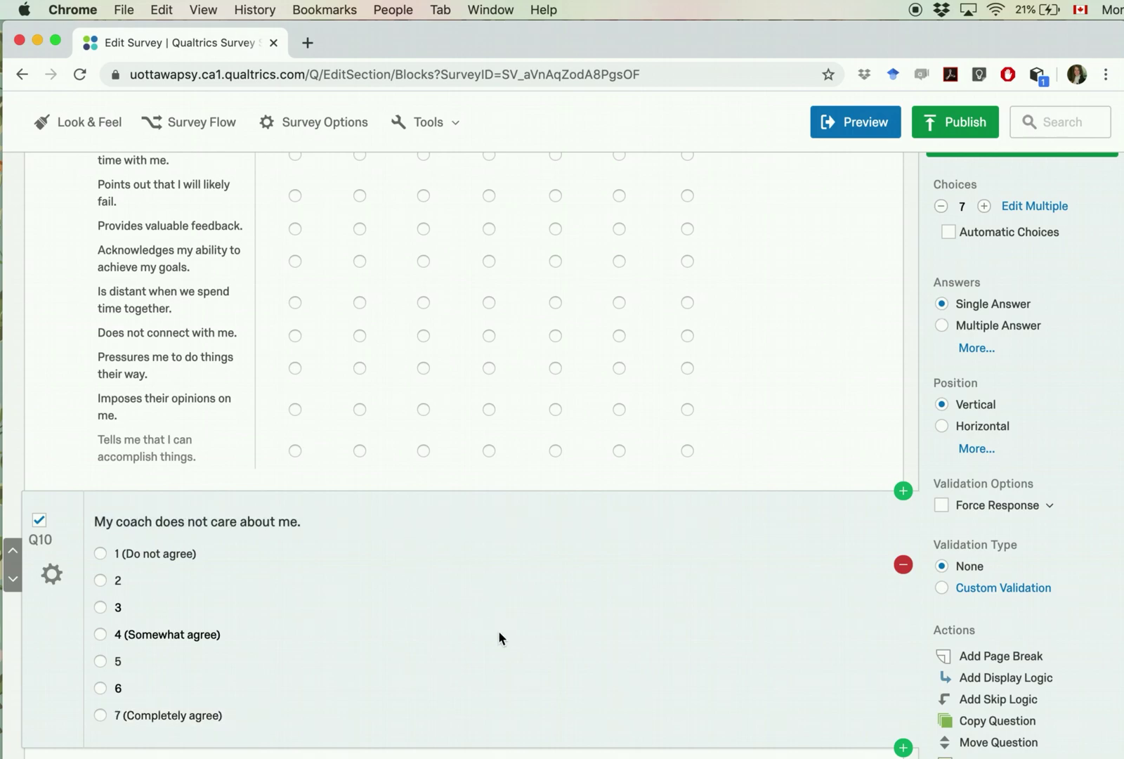
Step: Rename the question label from Q10 to Coach_Care
click(42, 540)
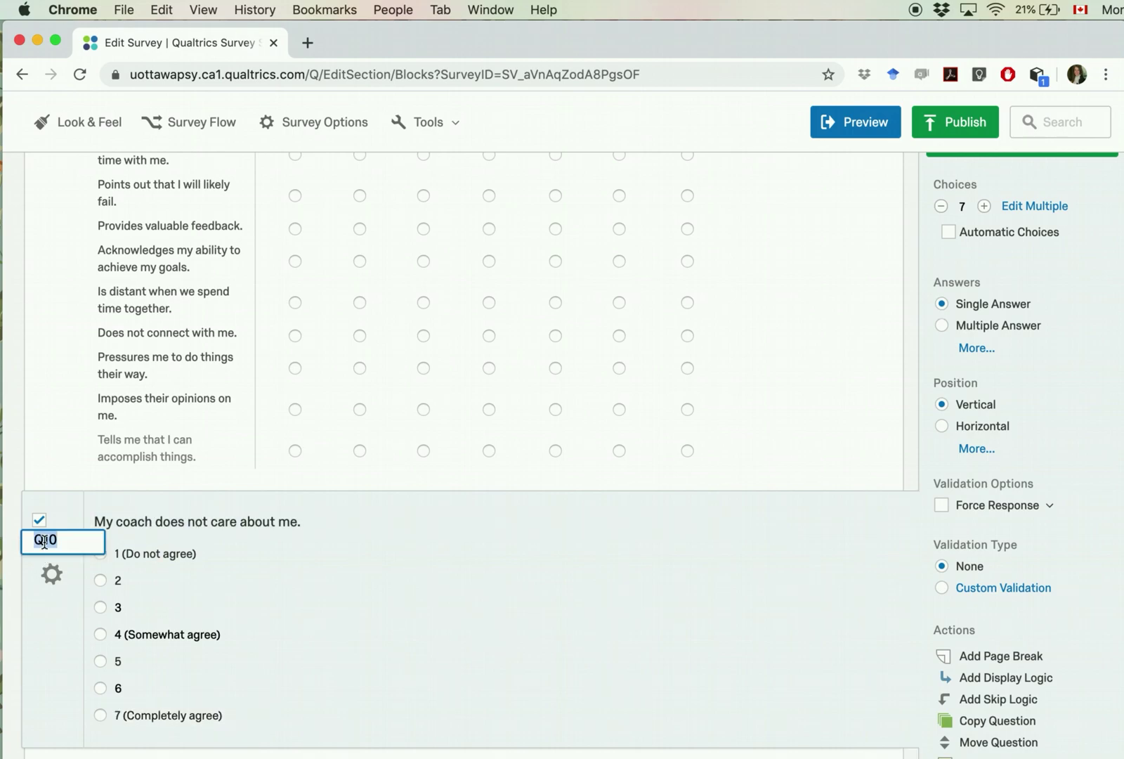
text(Coach_Care)
click(392, 664)
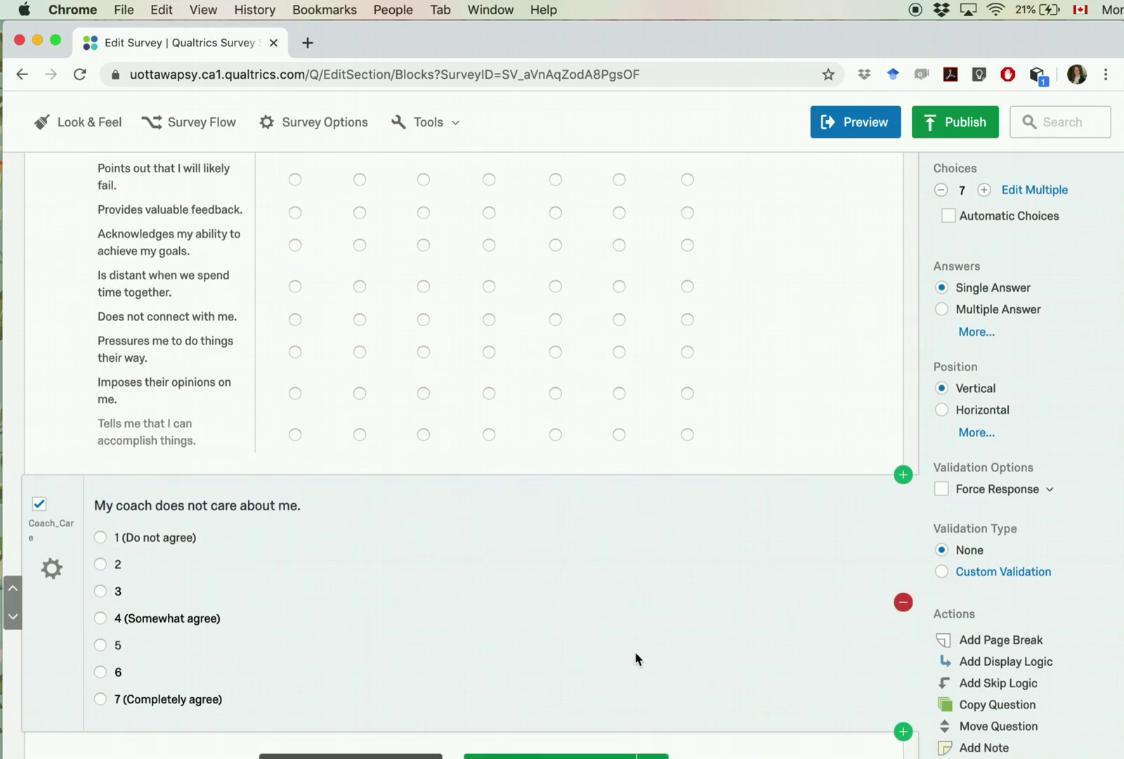
Step: Lay the seven choices out in a single horizontal row
scroll(634, 651, down, 3)
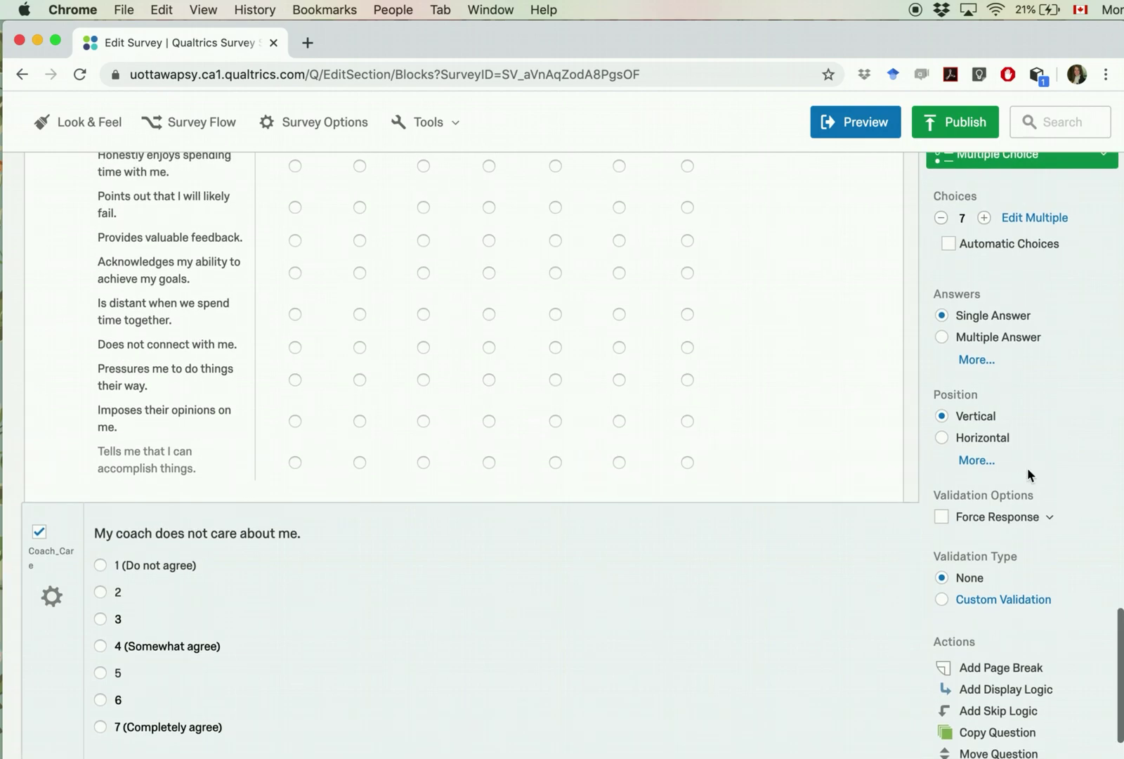
click(942, 440)
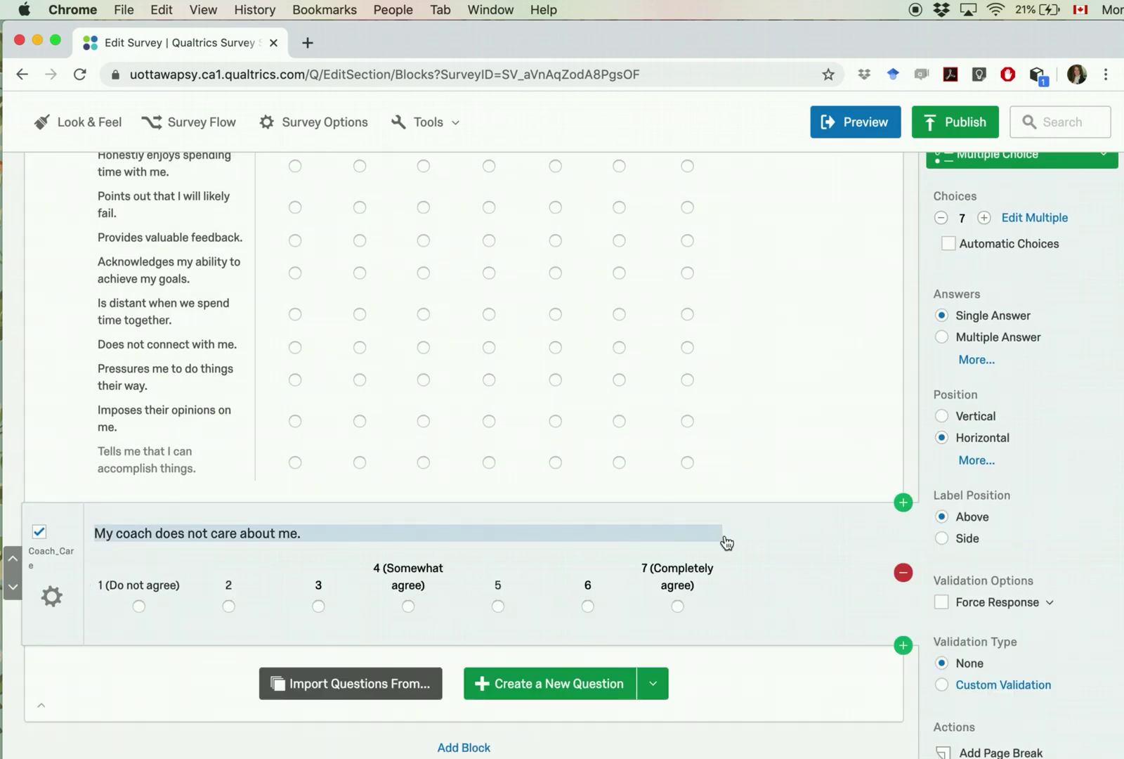
click(971, 460)
click(942, 460)
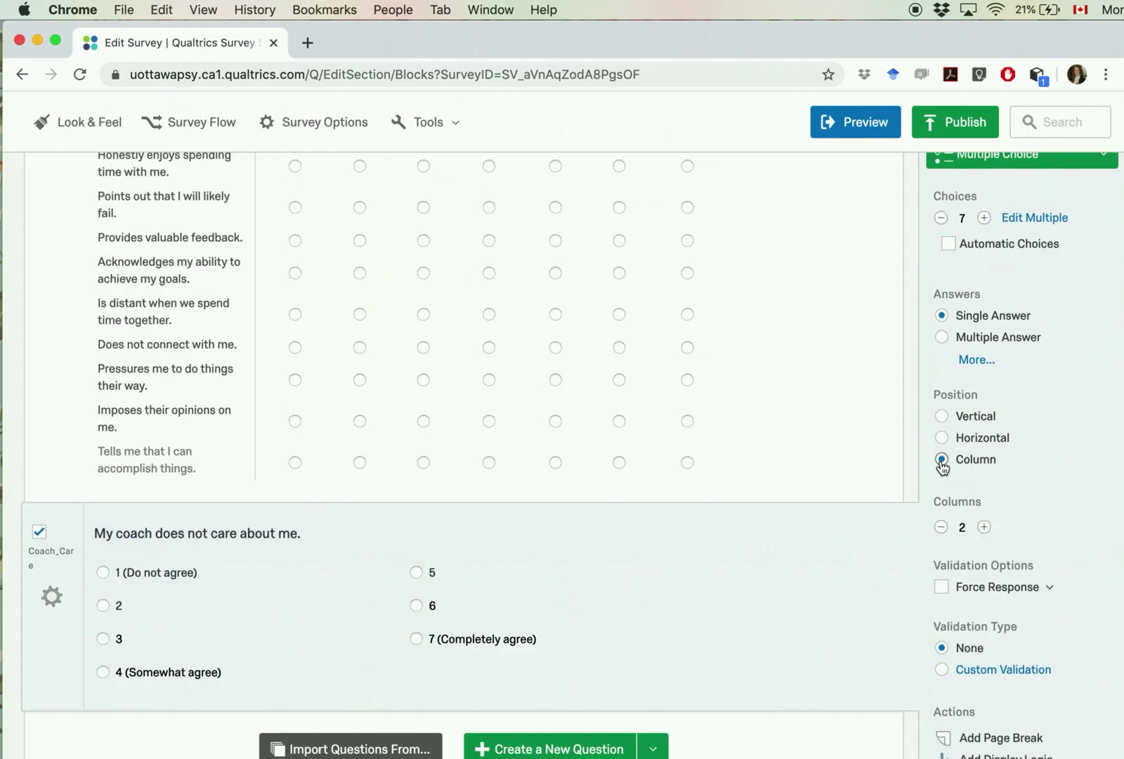
click(942, 438)
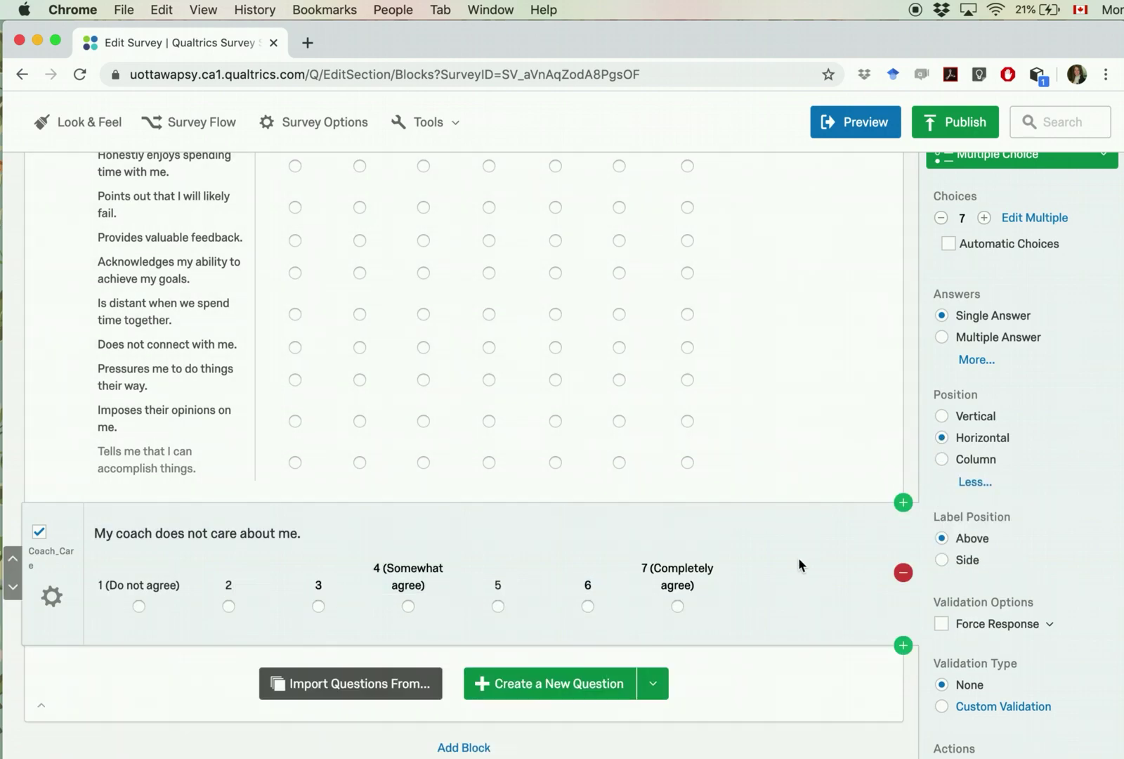
Step: Turn on Recode Values so the choices are coded 1–7
scroll(801, 564, up, 2)
scroll(801, 565, down, 4)
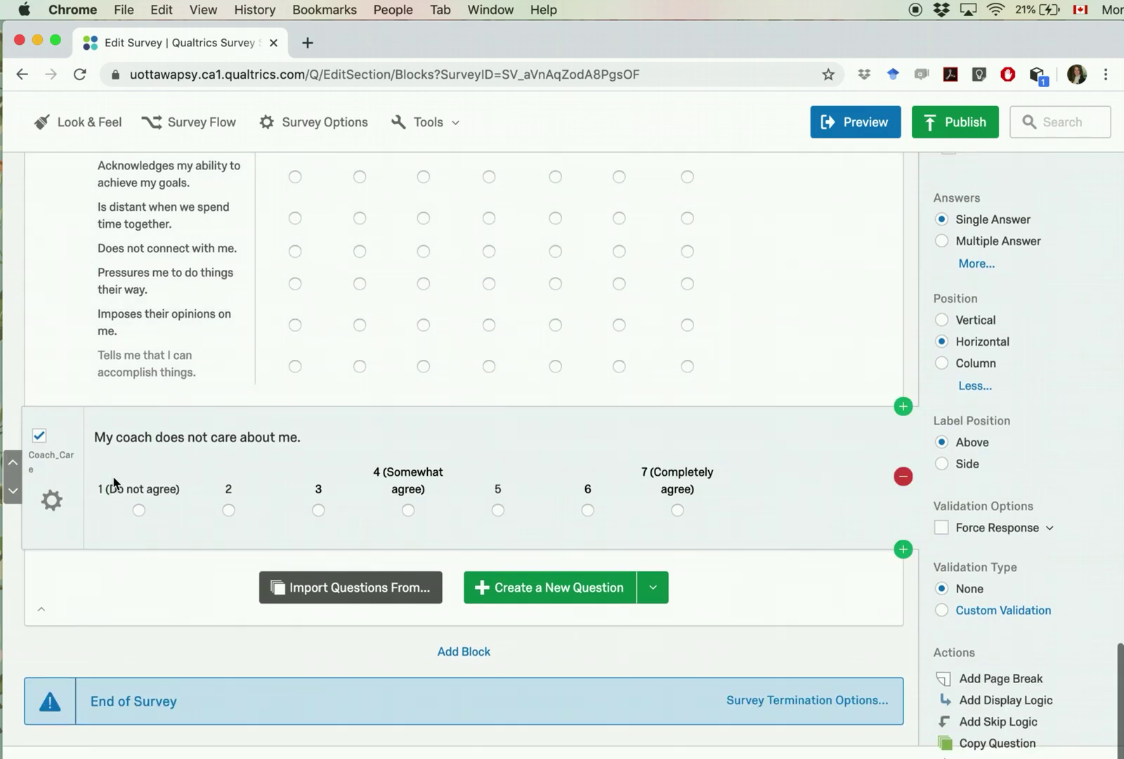
click(54, 500)
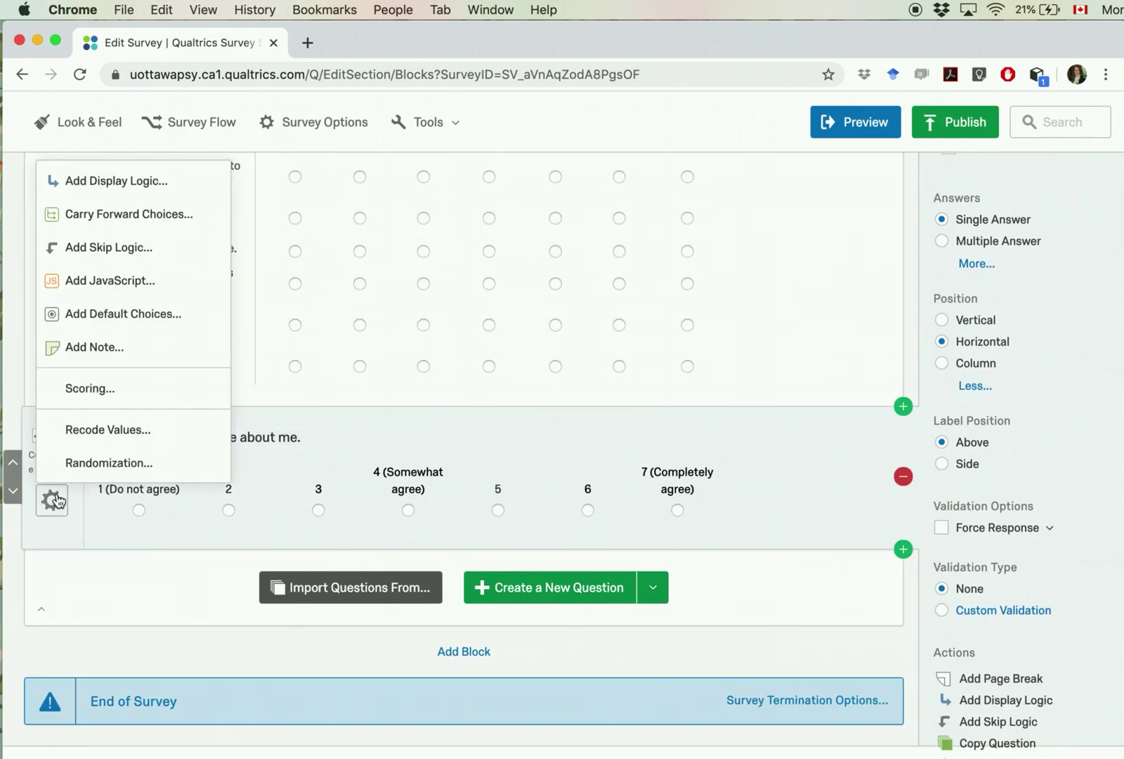
click(90, 430)
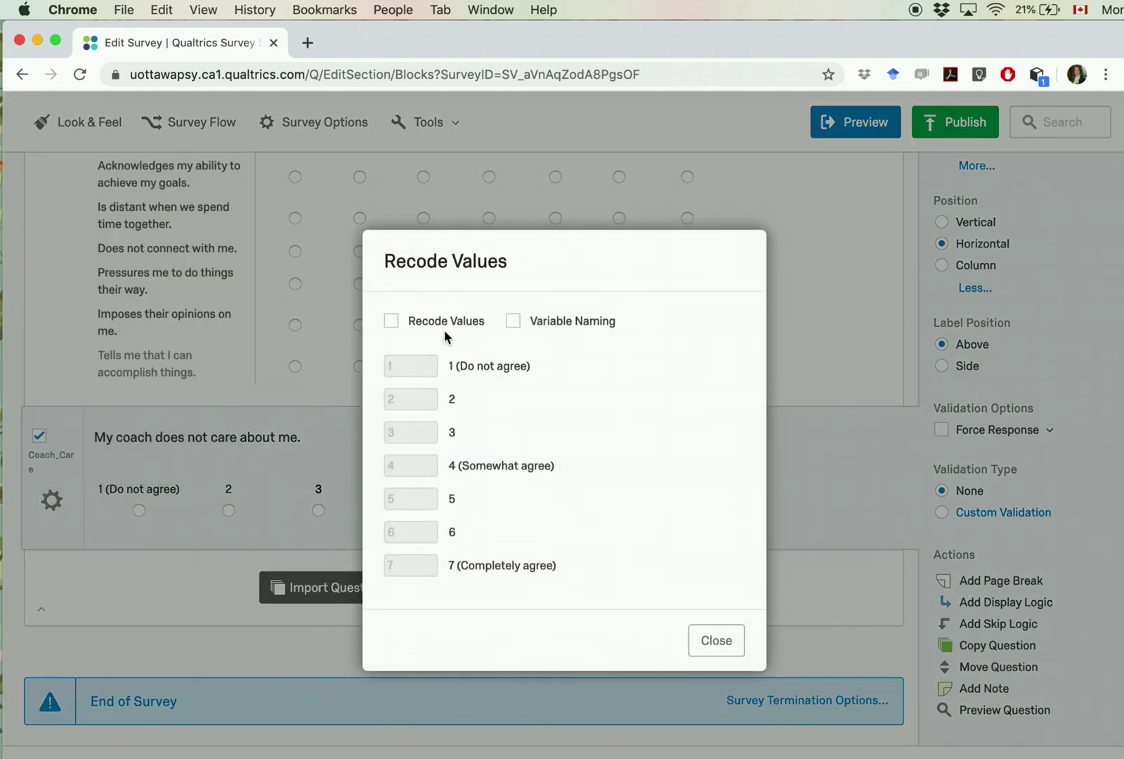
click(391, 321)
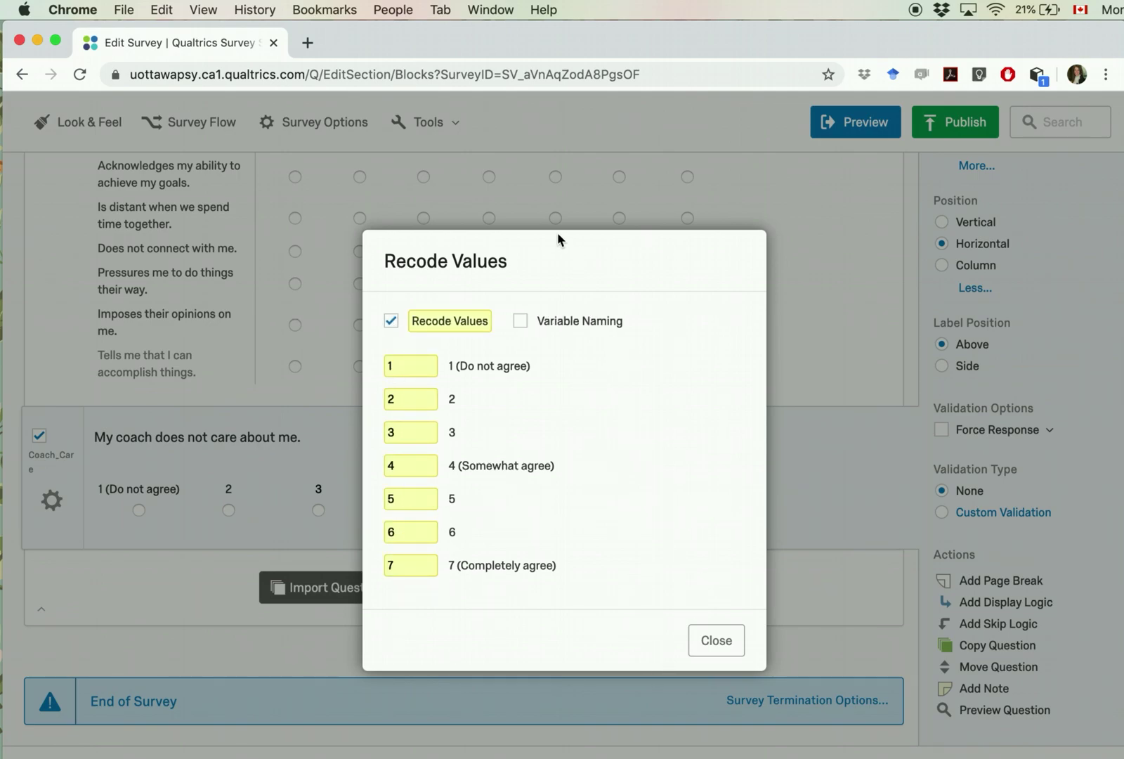
click(716, 641)
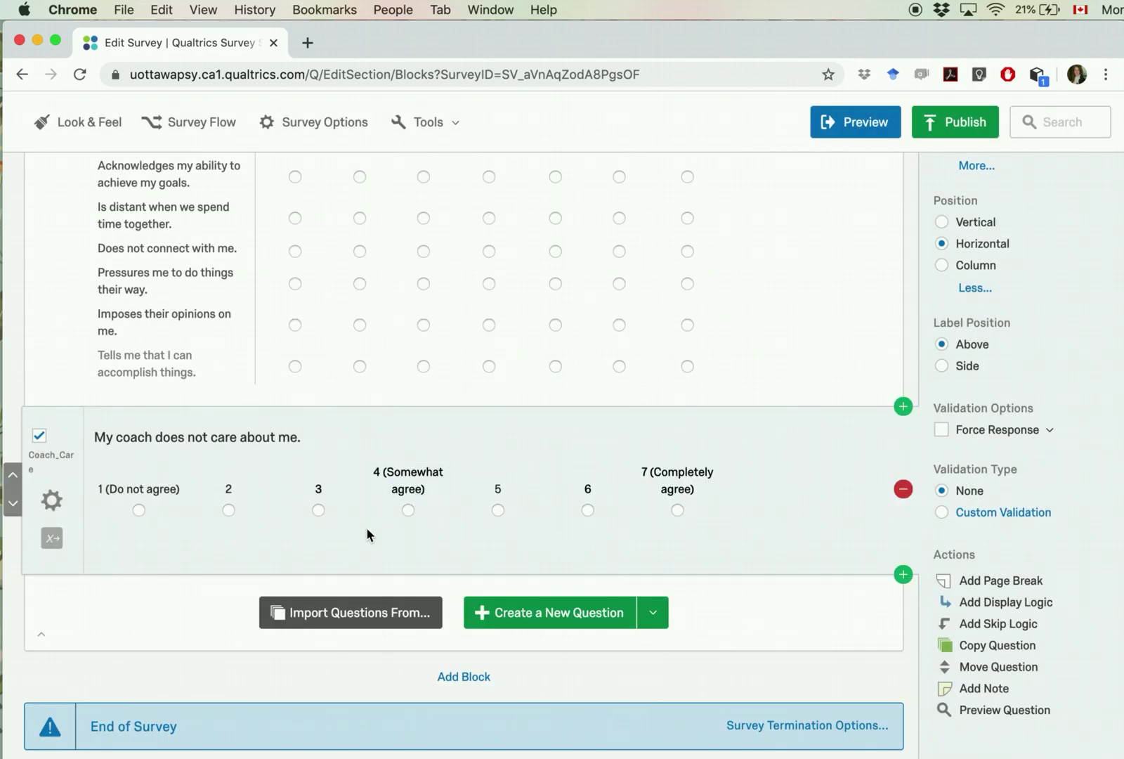
scroll(321, 472, up, 1)
scroll(321, 470, down, 3)
scroll(150, 478, down, 1)
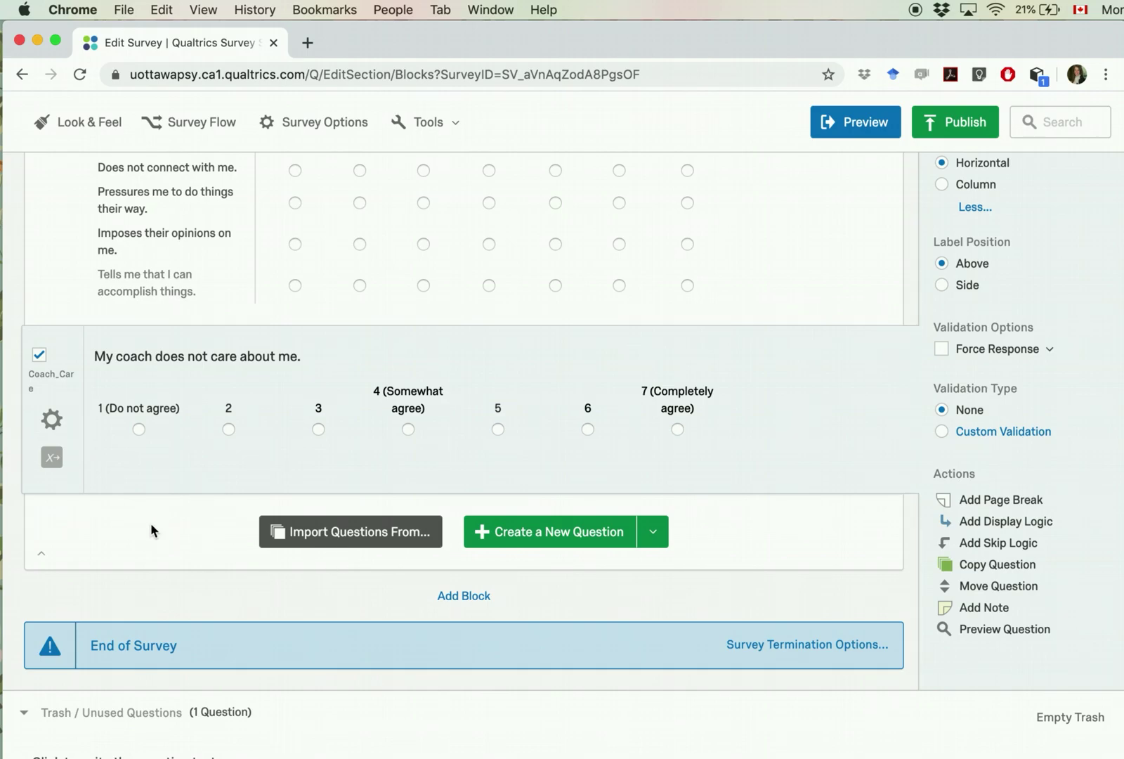
Step: Publish the Fake123 survey, keeping the existing version description
scroll(180, 548, up, 20)
scroll(181, 548, up, 10)
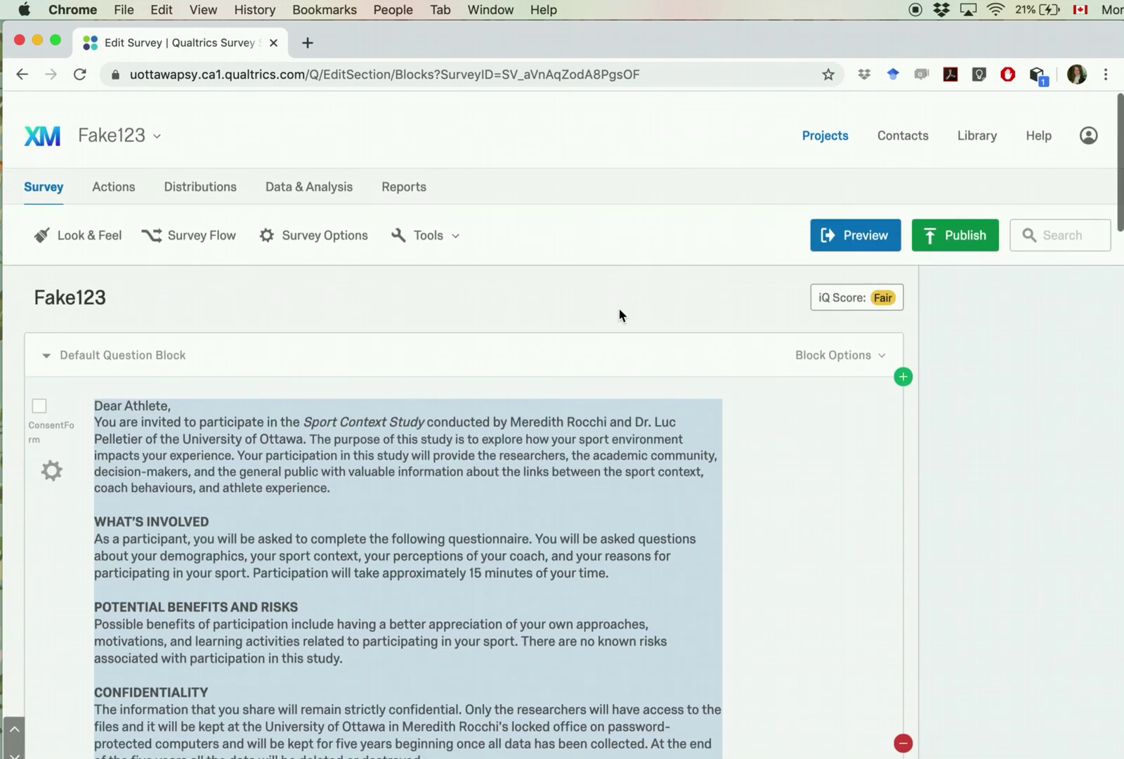
click(970, 228)
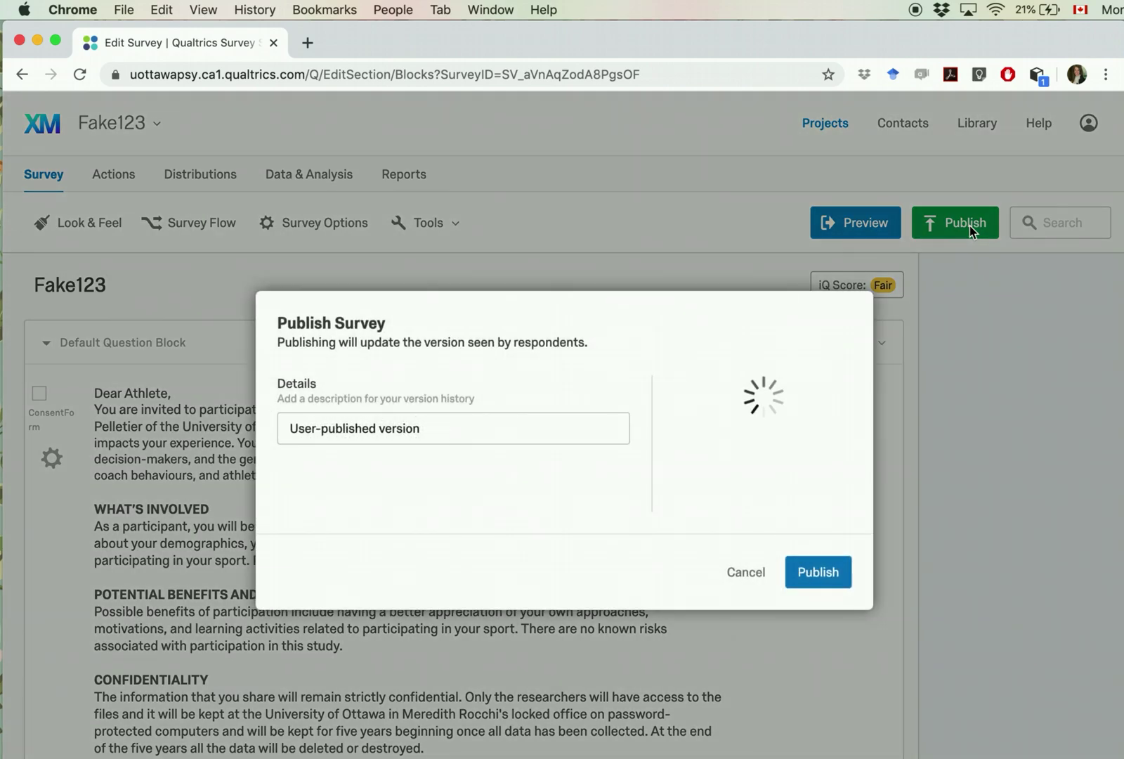
triple_click(465, 431)
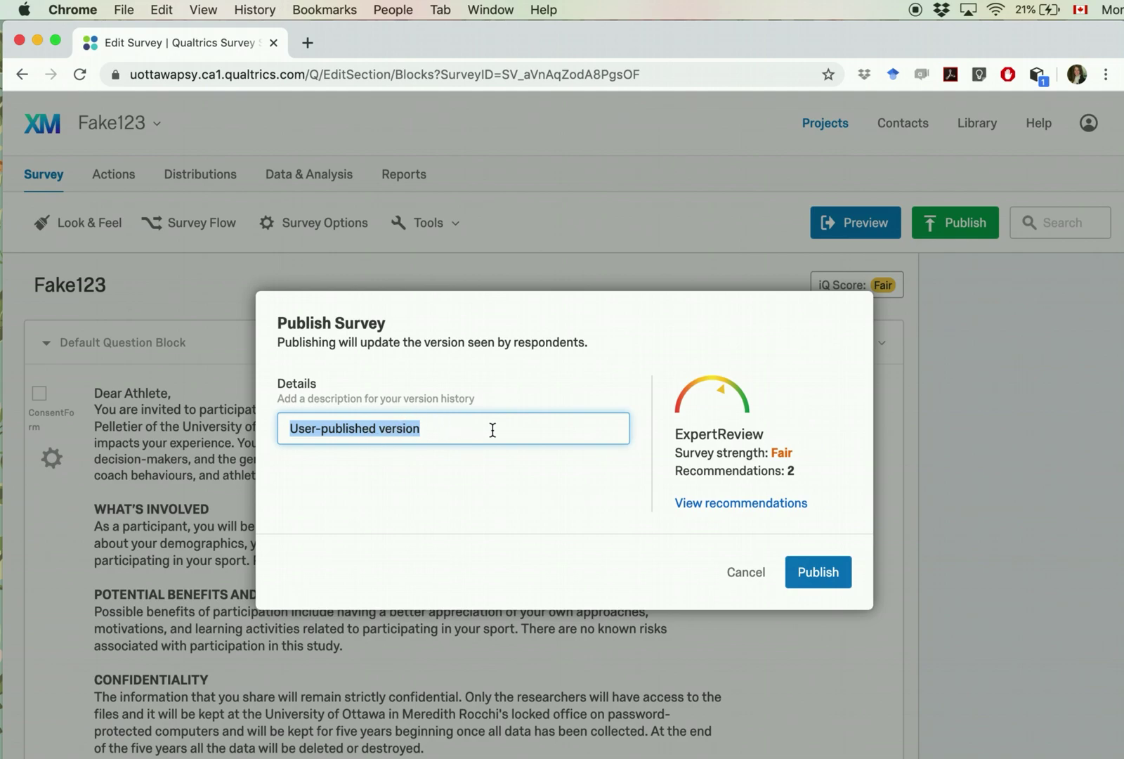
click(794, 580)
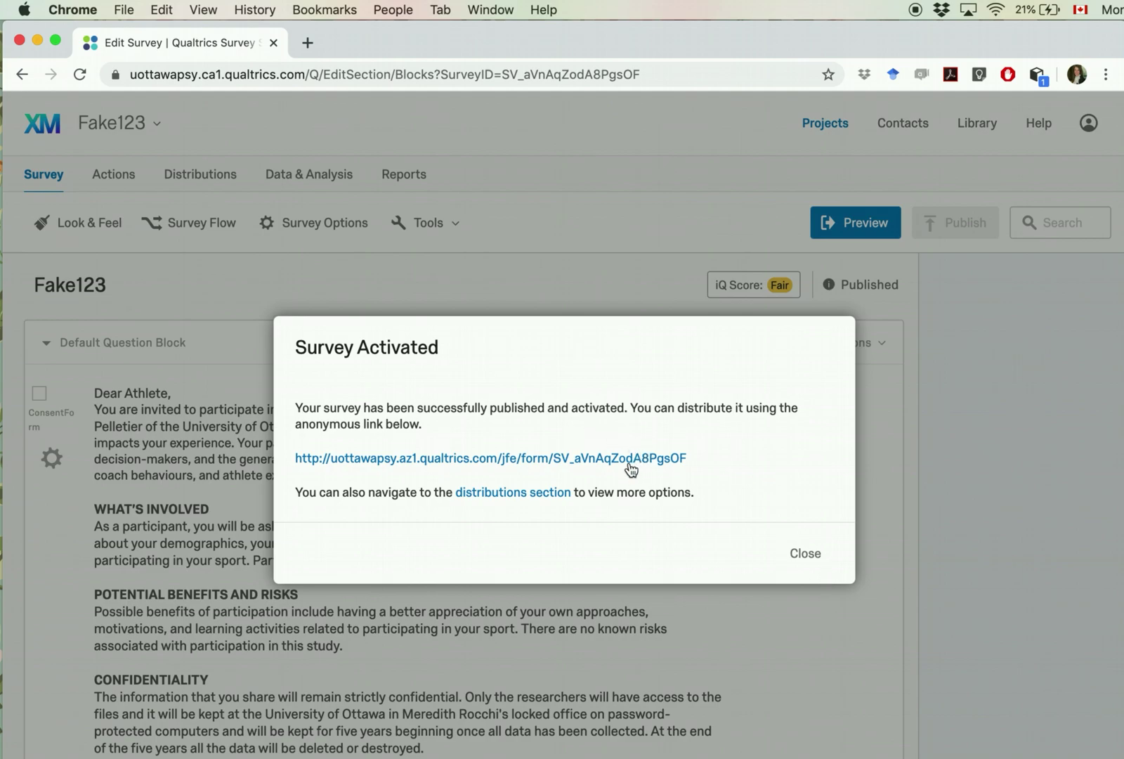
Step: Start the survey from its anonymous link and give consent to participate
click(578, 460)
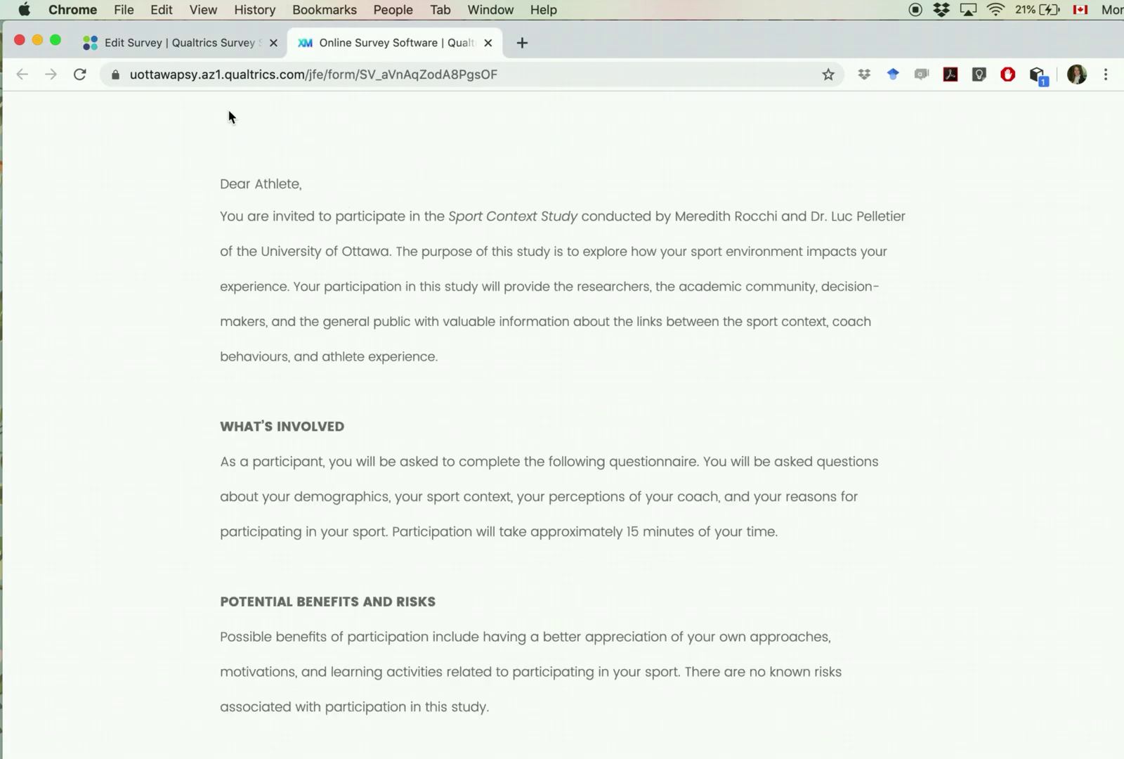
scroll(301, 442, down, 15)
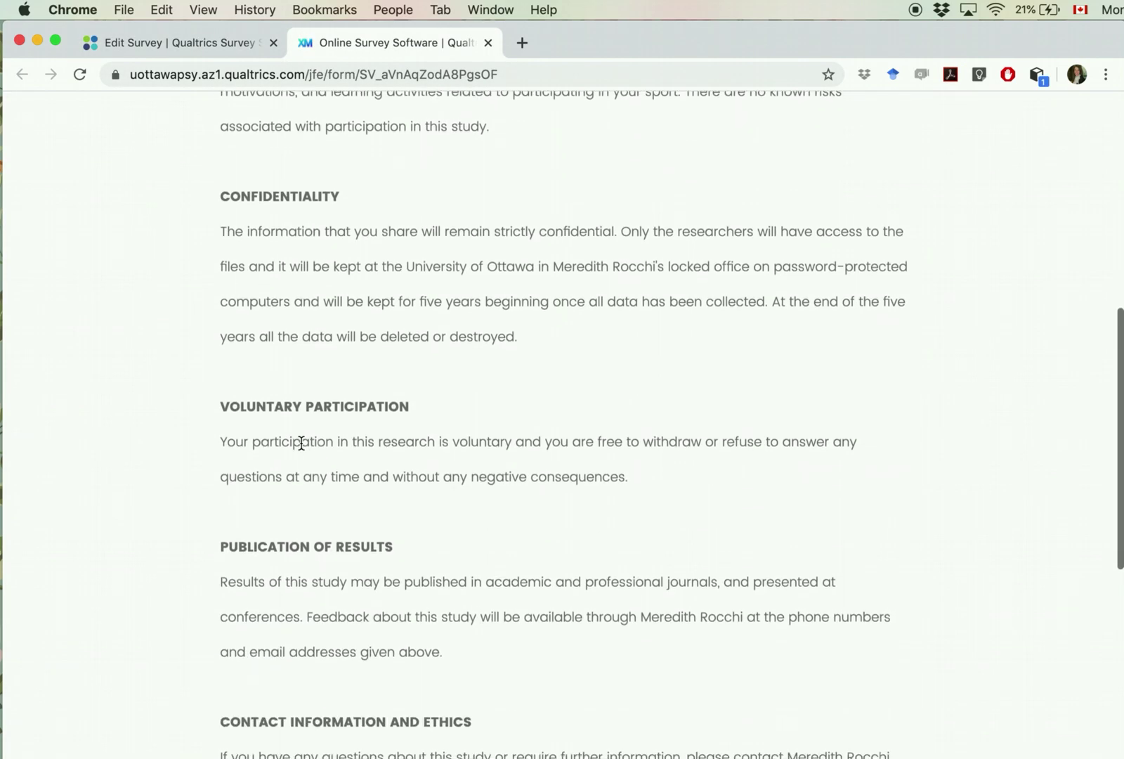
click(264, 597)
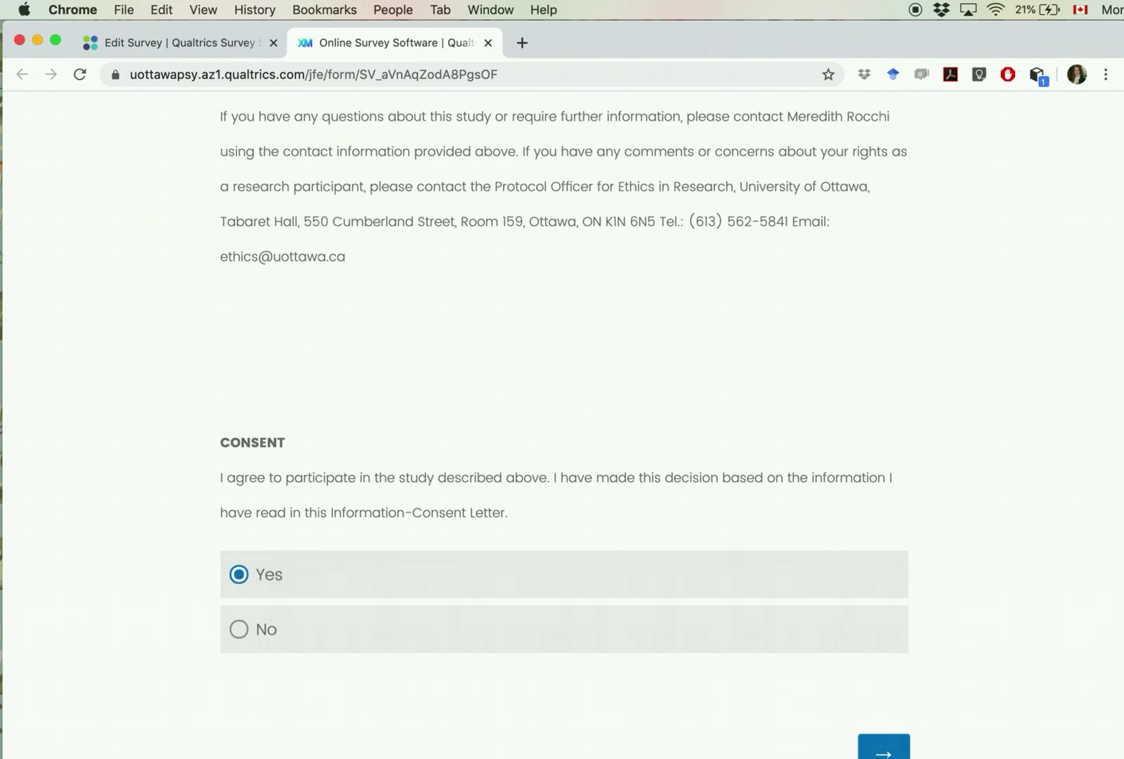
scroll(562, 421, up, 2)
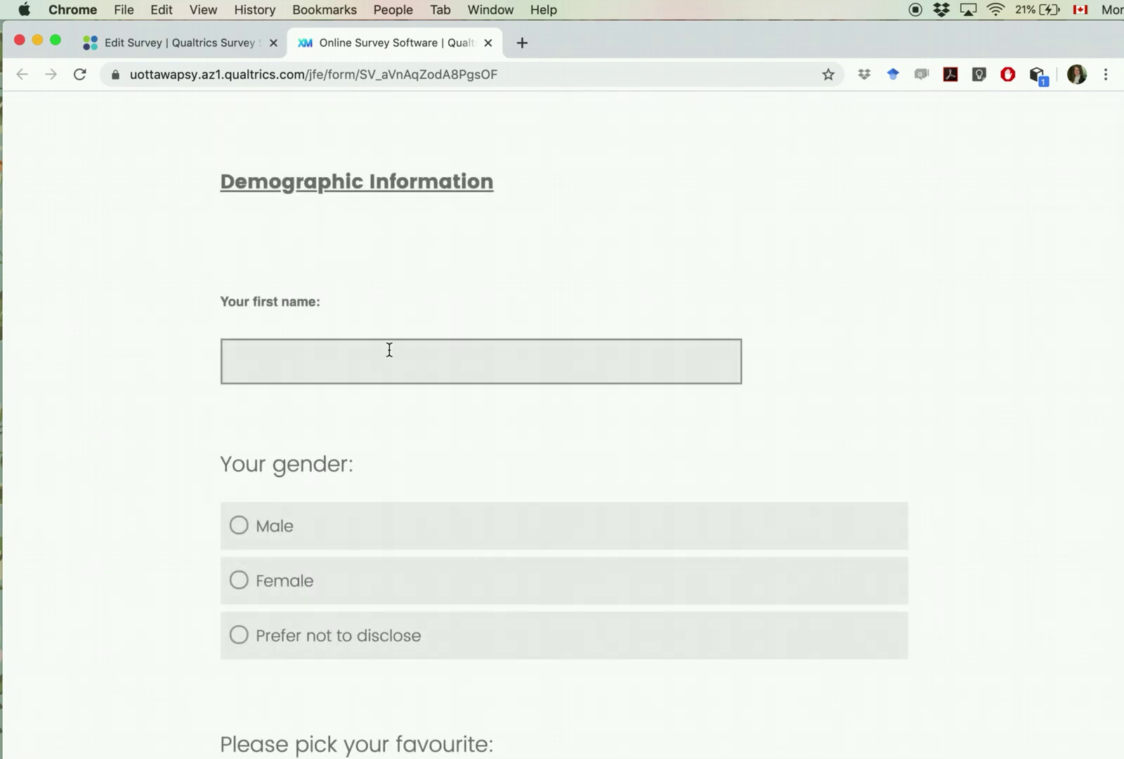
click(388, 350)
Step: Enter a respondent name, choose Female, rank Horse first, and answer the birthday question
text(Meredith)
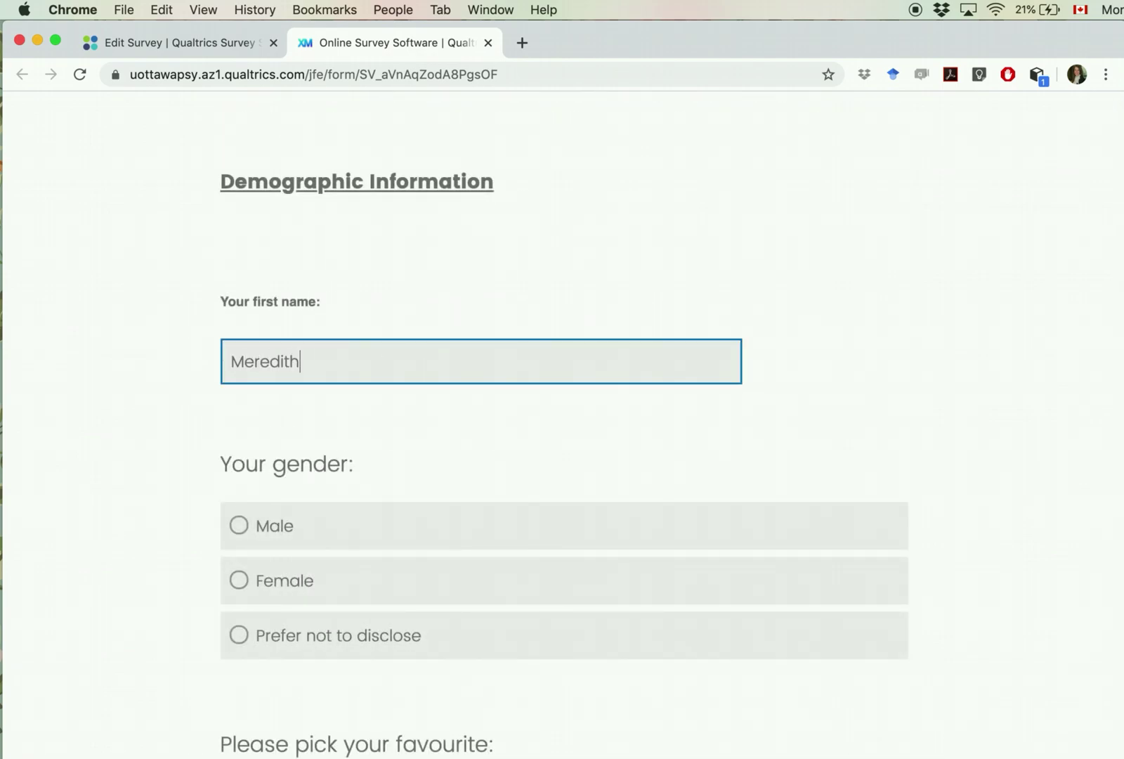
click(239, 584)
scroll(154, 667, down, 5)
click(311, 466)
click(319, 534)
drag(336, 570, 346, 451)
scroll(107, 602, down, 2)
click(291, 634)
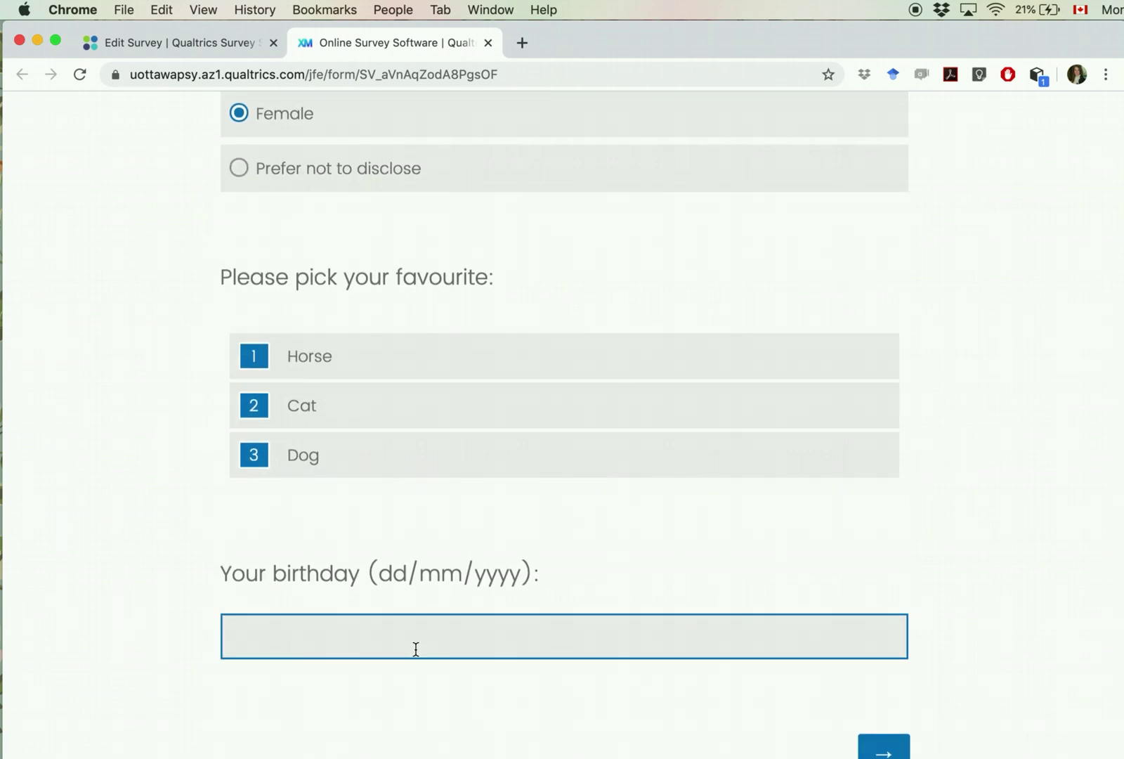
click(887, 750)
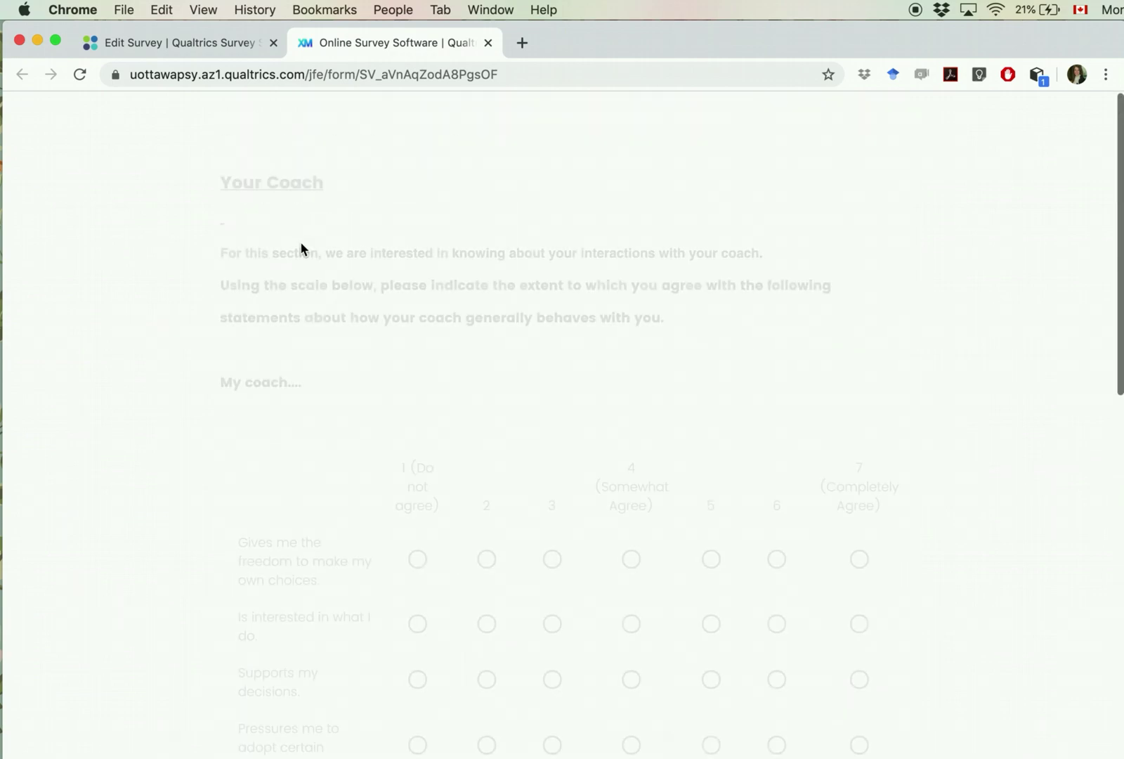
Step: Rate the first six coach statements 7, 6, 7, 6, 6, 6
scroll(346, 402, down, 3)
click(858, 347)
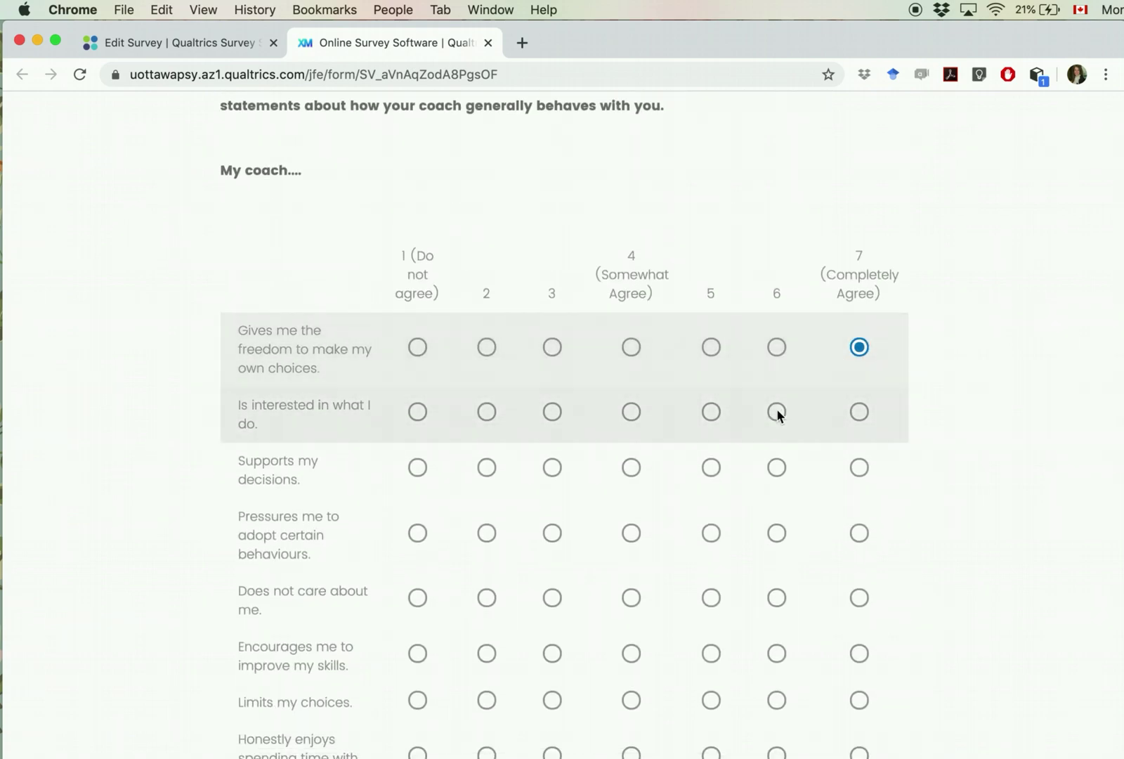
click(777, 412)
click(859, 467)
click(776, 533)
click(776, 597)
click(786, 650)
Step: Rate the remaining ten coach statements 6, 6, 5, 6, 5, 6, 5, 6, 5, 6
scroll(787, 633, down, 4)
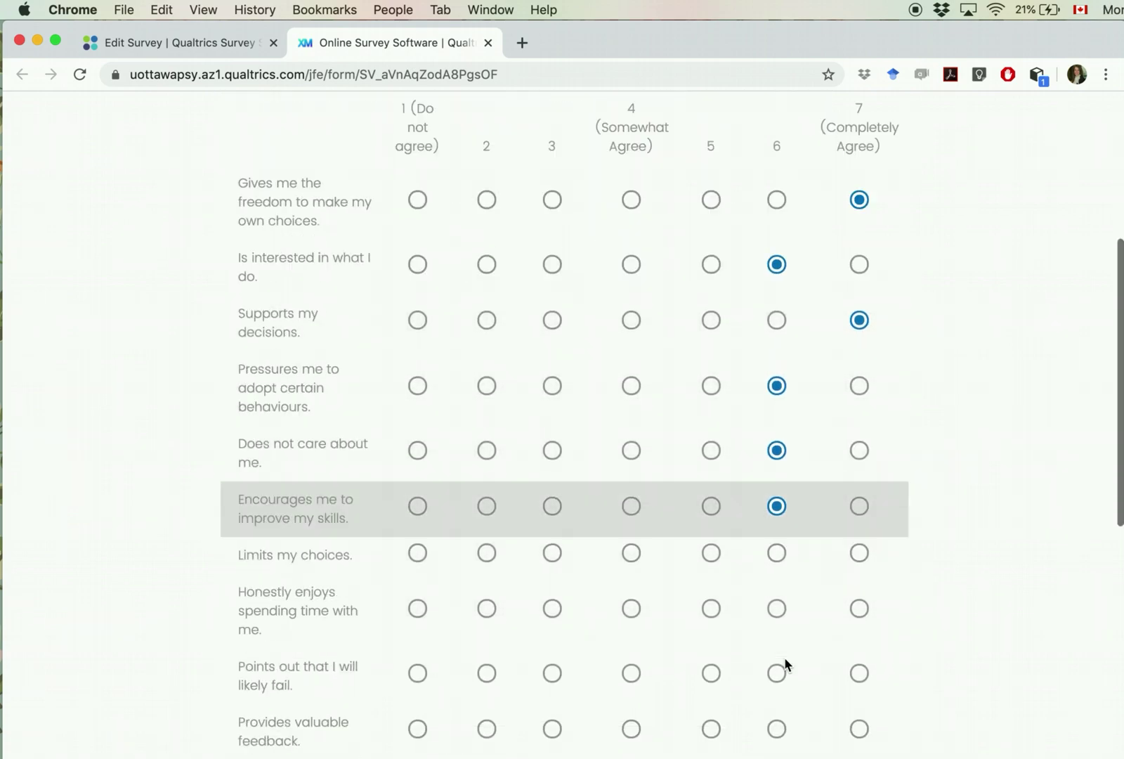
click(784, 443)
click(779, 395)
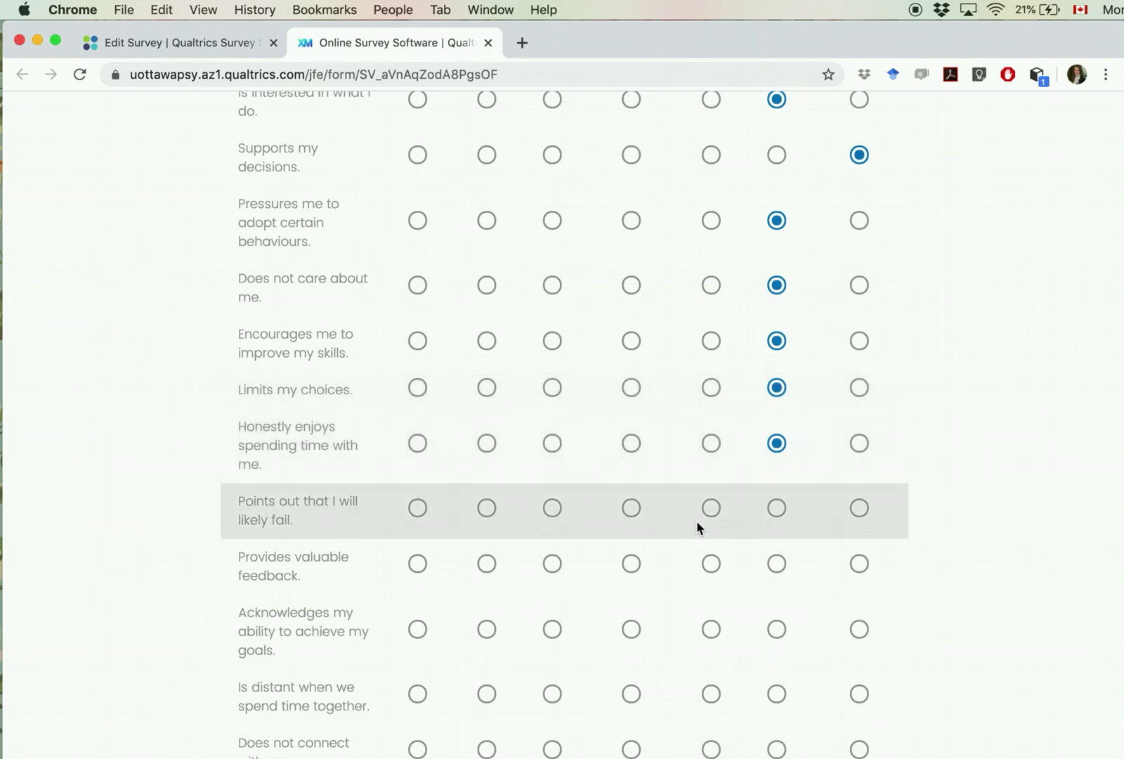
click(706, 511)
click(780, 567)
click(711, 633)
click(776, 694)
scroll(786, 696, down, 4)
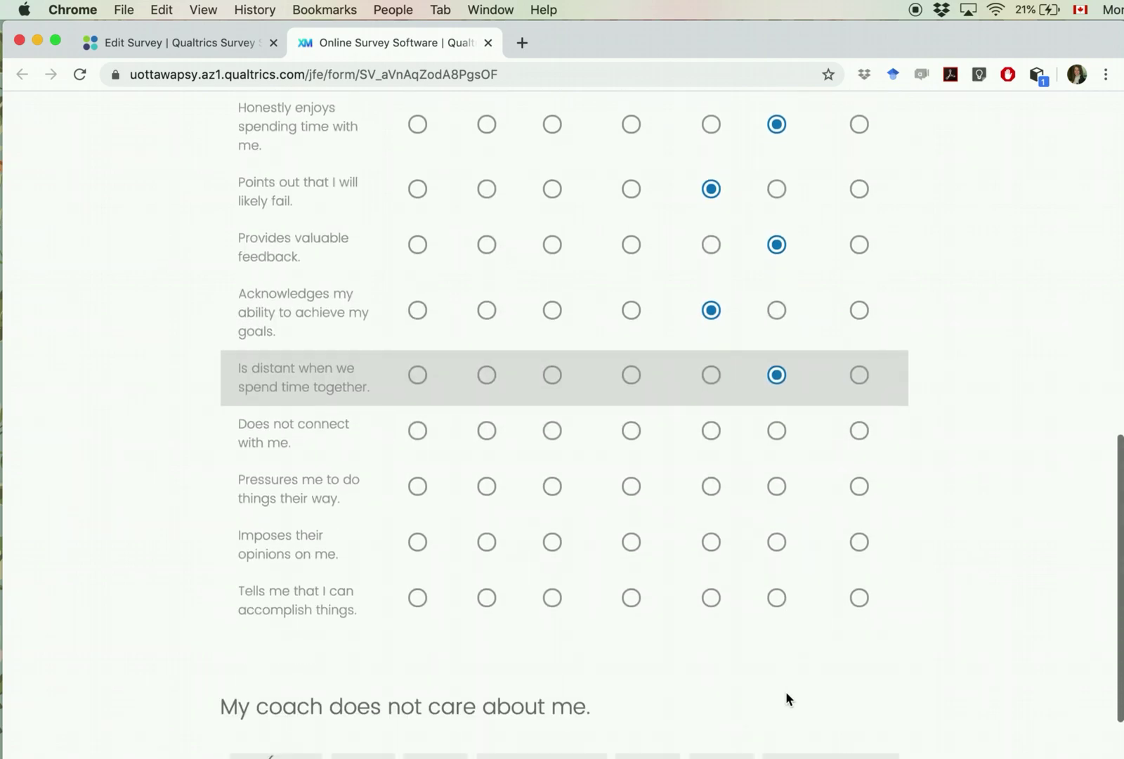
click(711, 430)
click(776, 486)
click(709, 542)
click(777, 597)
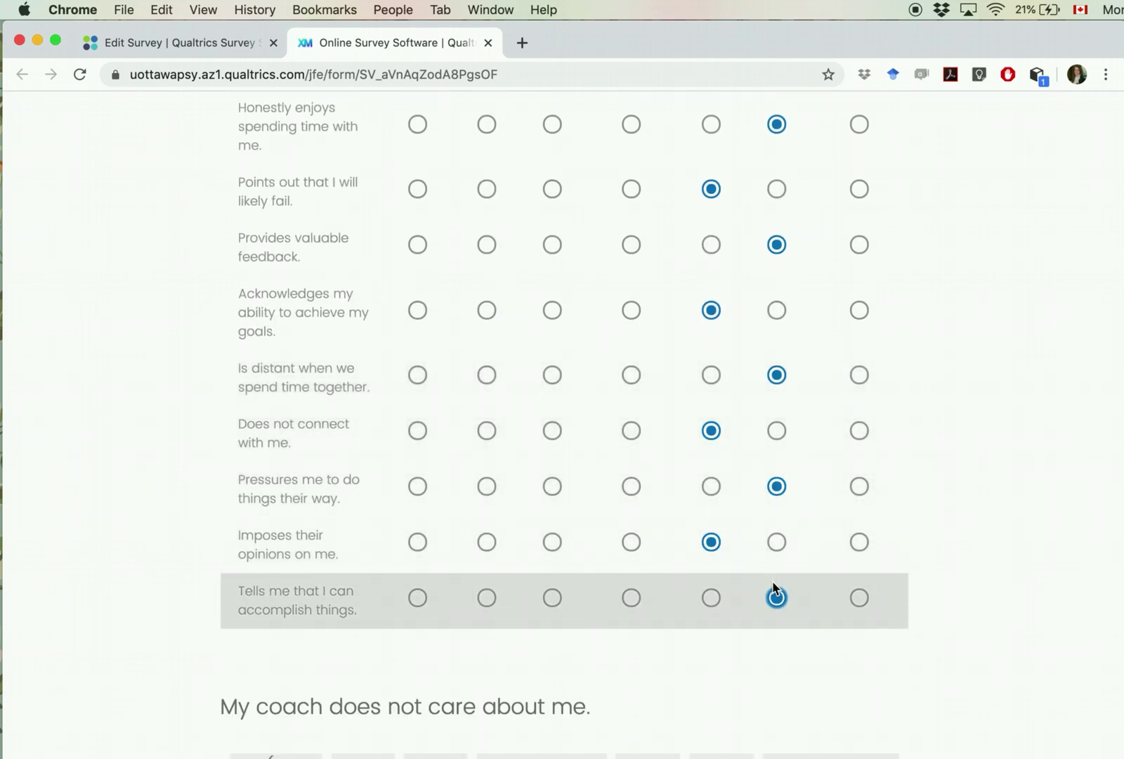
scroll(704, 631, down, 3)
Step: Answer the new coach-care question with 7, submit, and close the survey tab
click(832, 639)
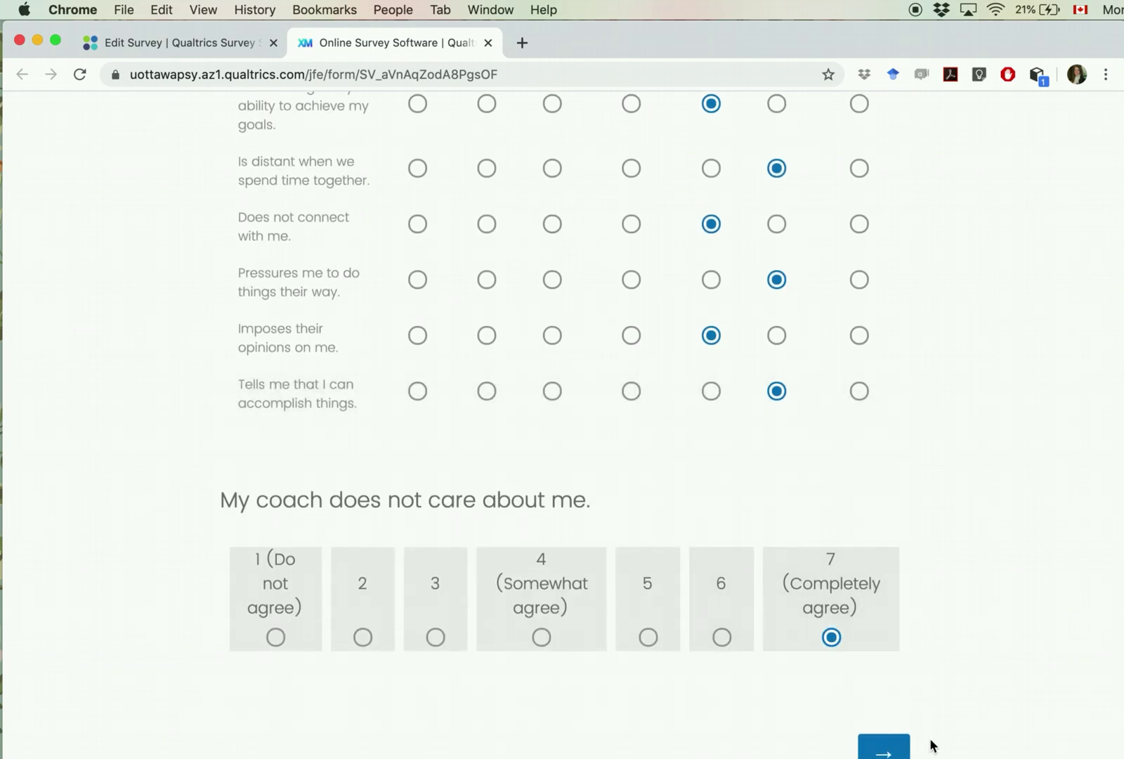
click(890, 755)
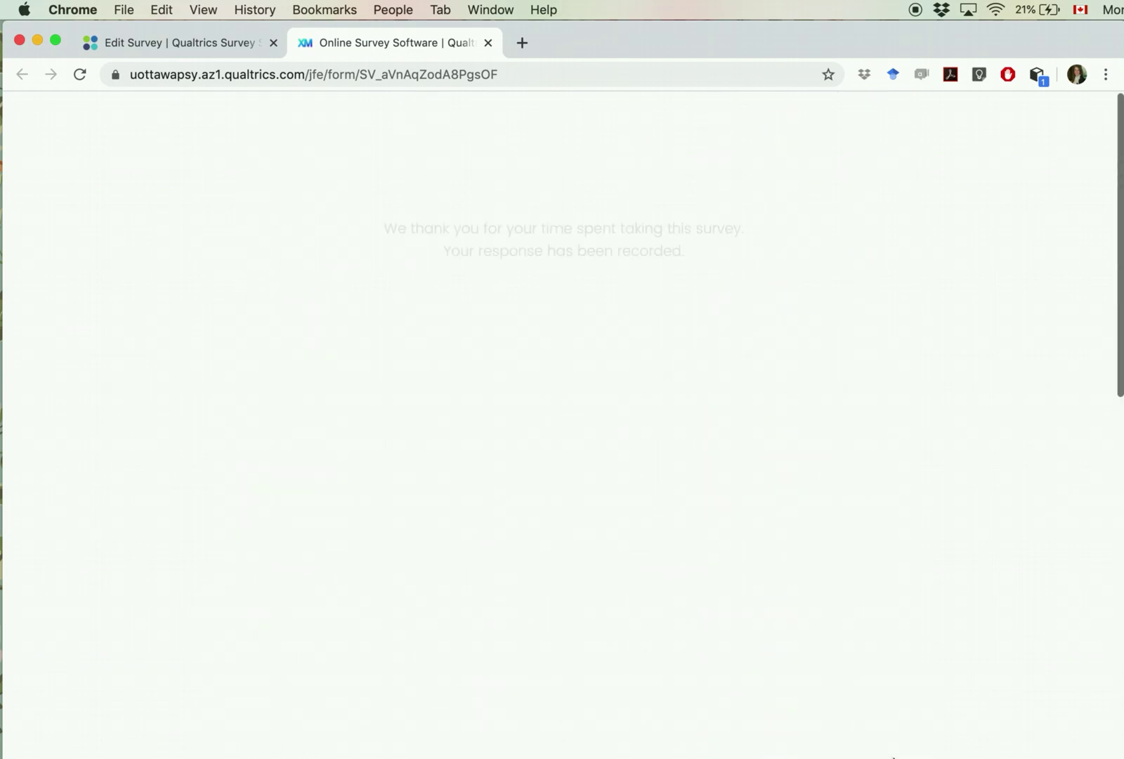
click(488, 43)
Step: Dismiss the Survey Activated message and open Export Data under Data & Analysis
click(801, 556)
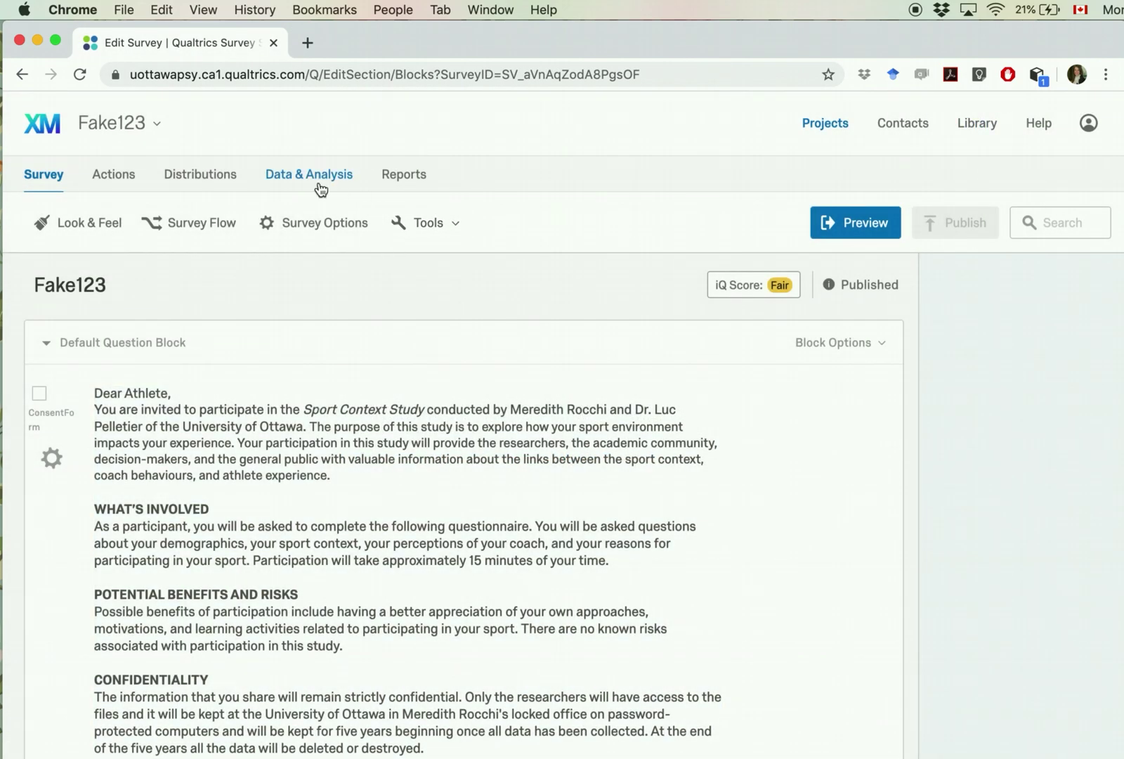
click(327, 188)
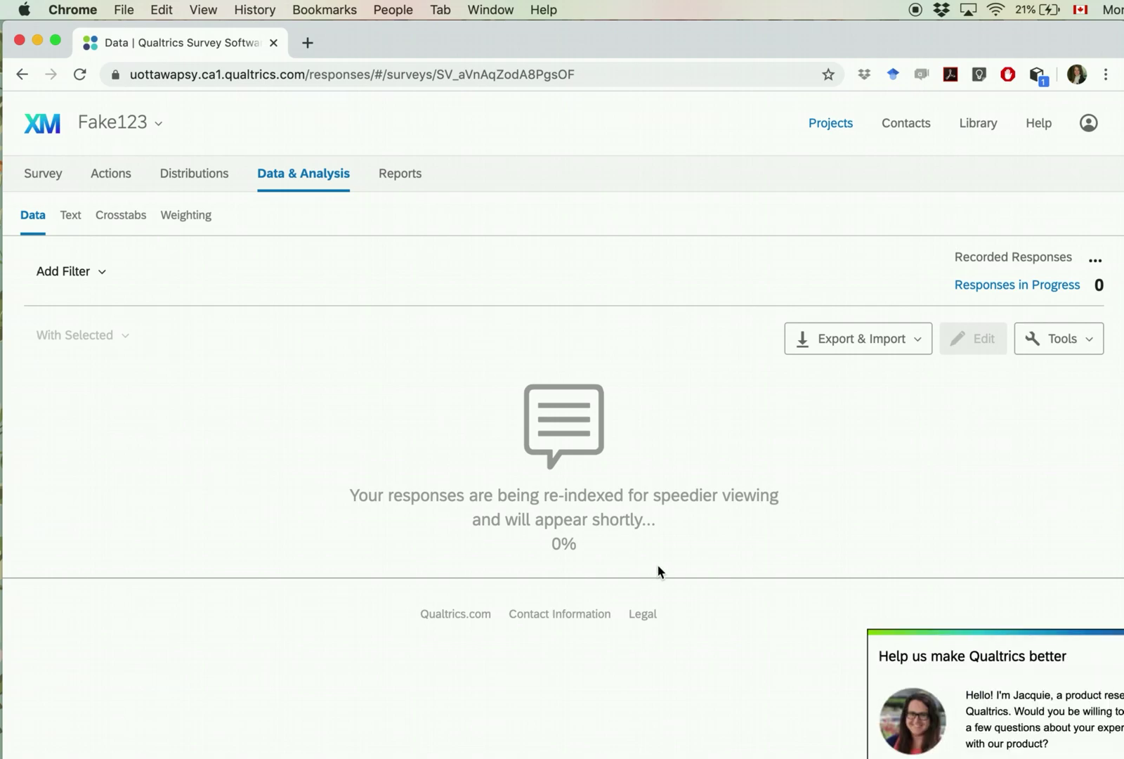
click(868, 336)
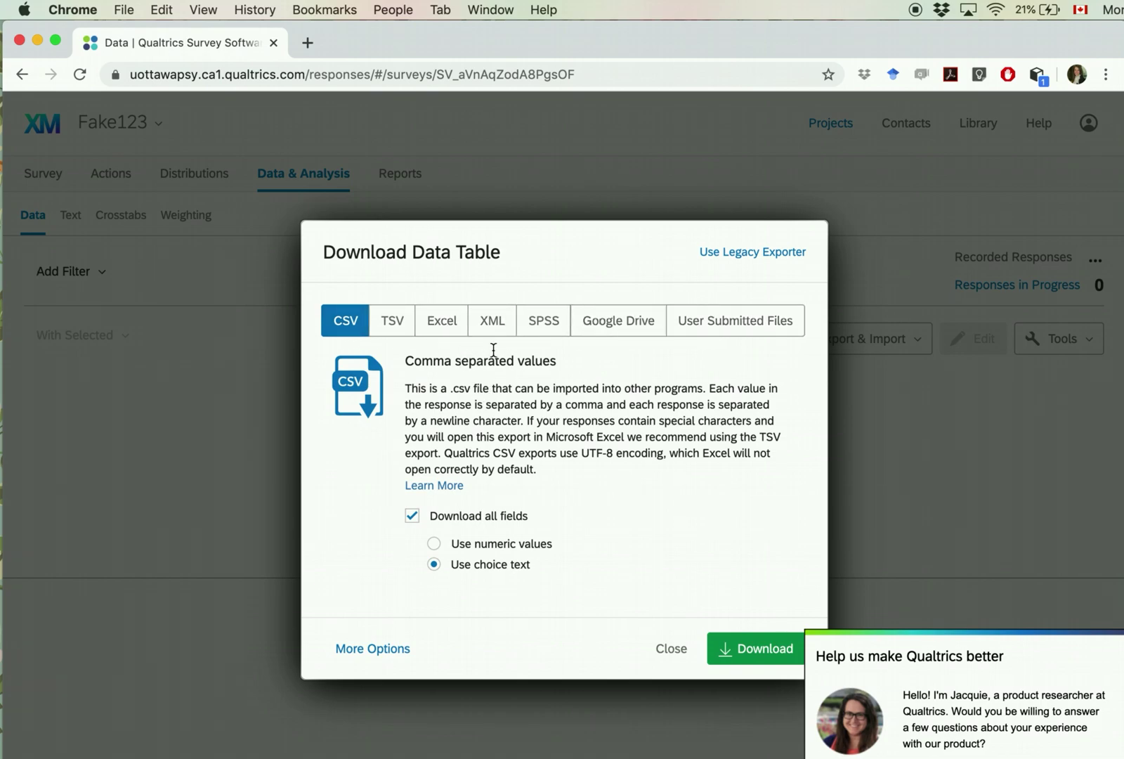
Step: Export the Fake123 responses in SPSS format with all fields and download the file
click(540, 323)
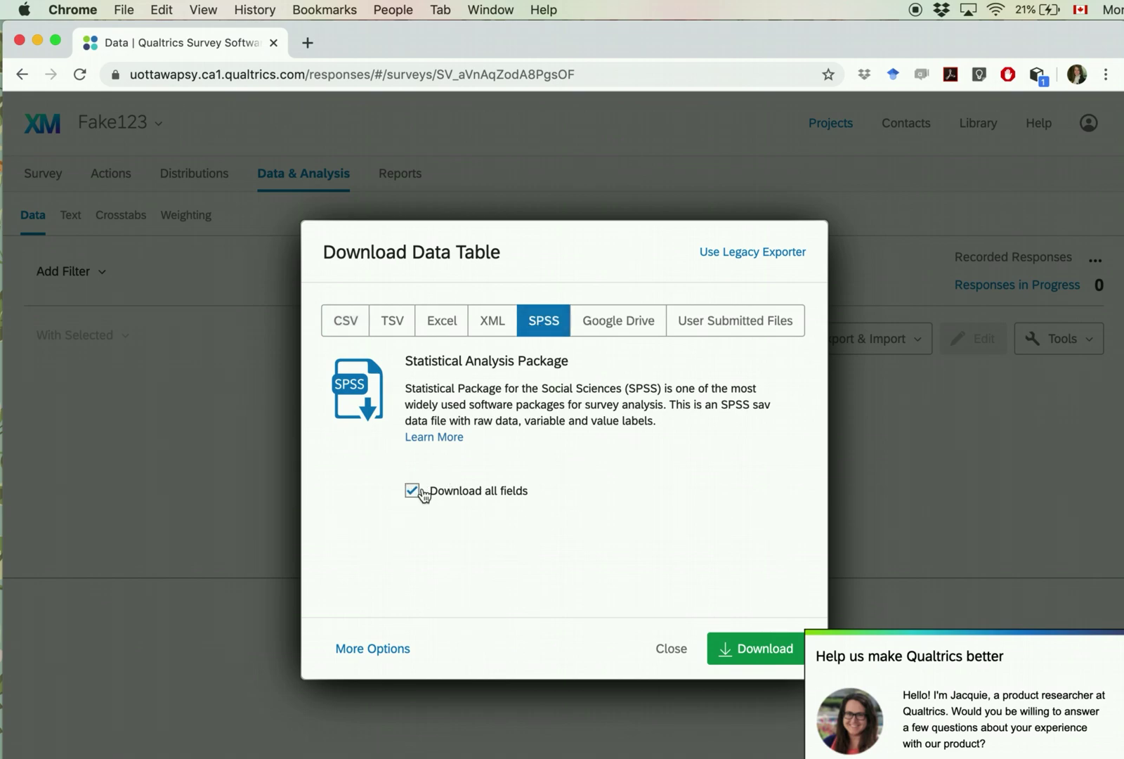
click(369, 648)
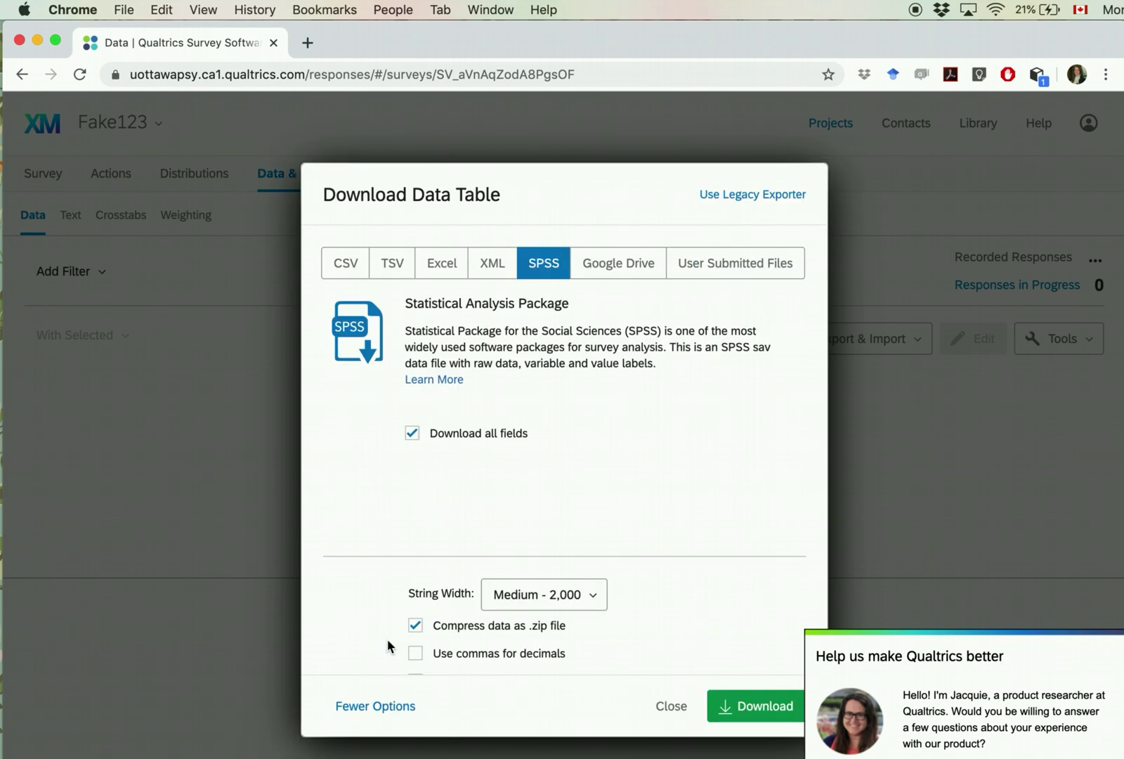
scroll(435, 601, down, 5)
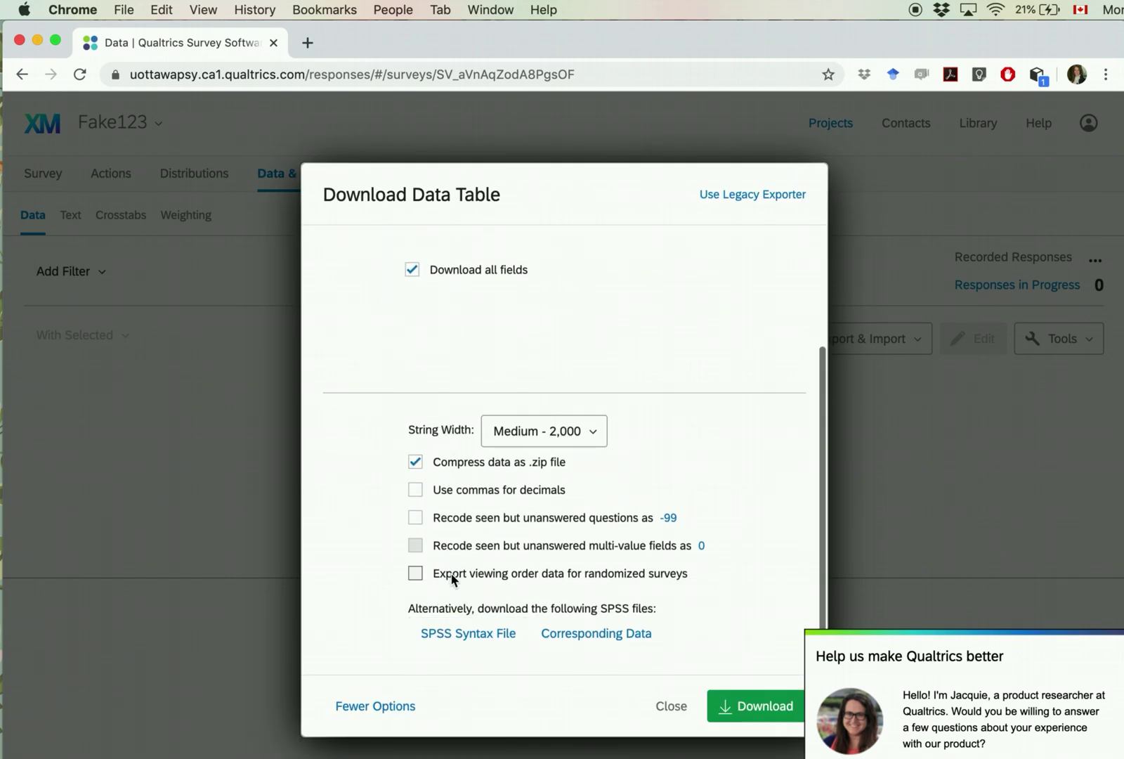
scroll(455, 485, up, 5)
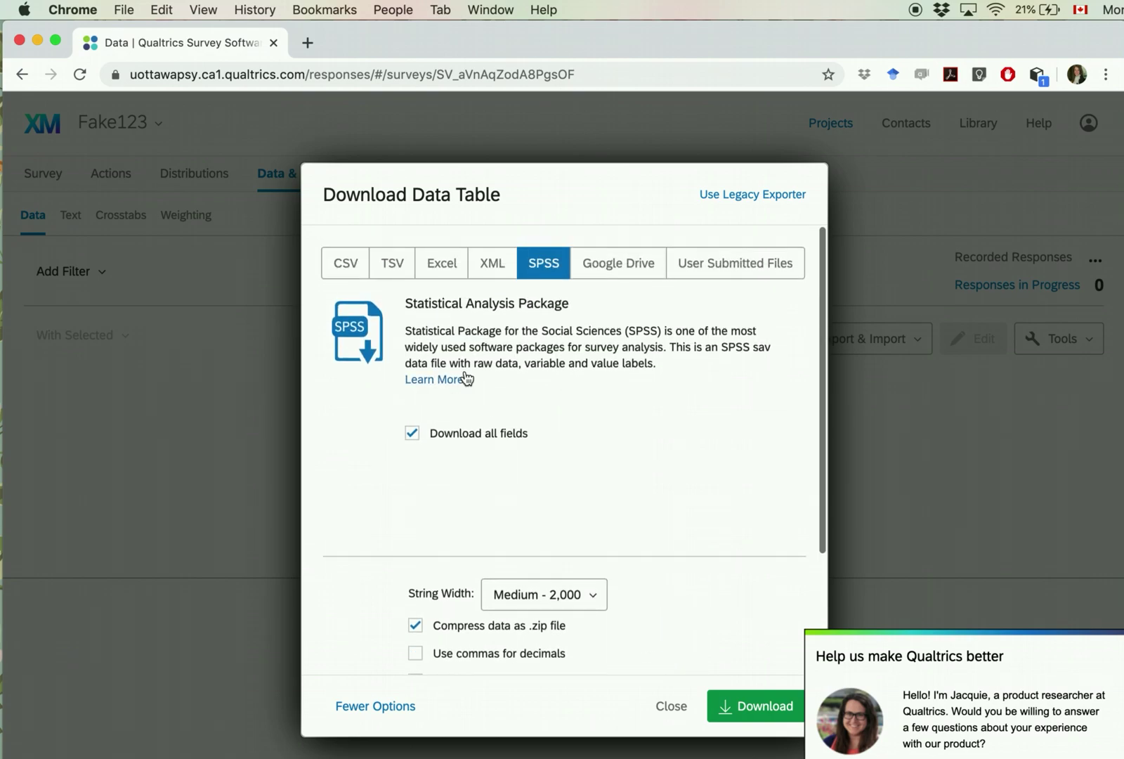
click(749, 705)
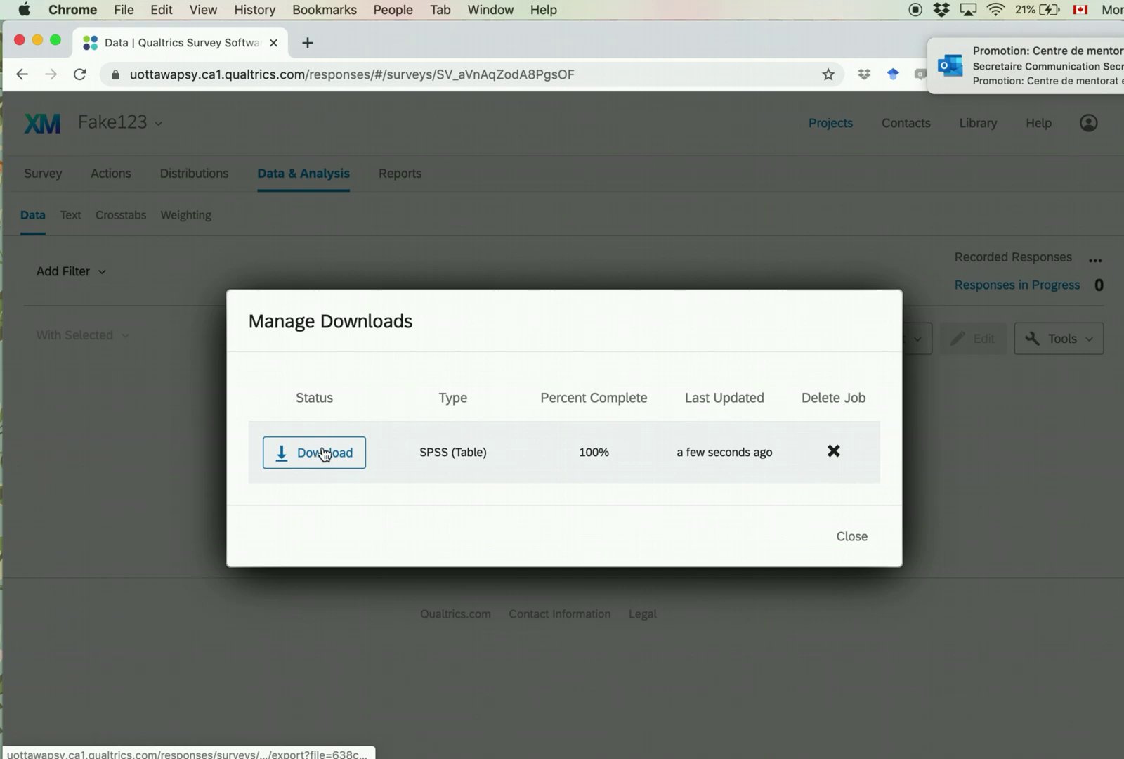
click(301, 455)
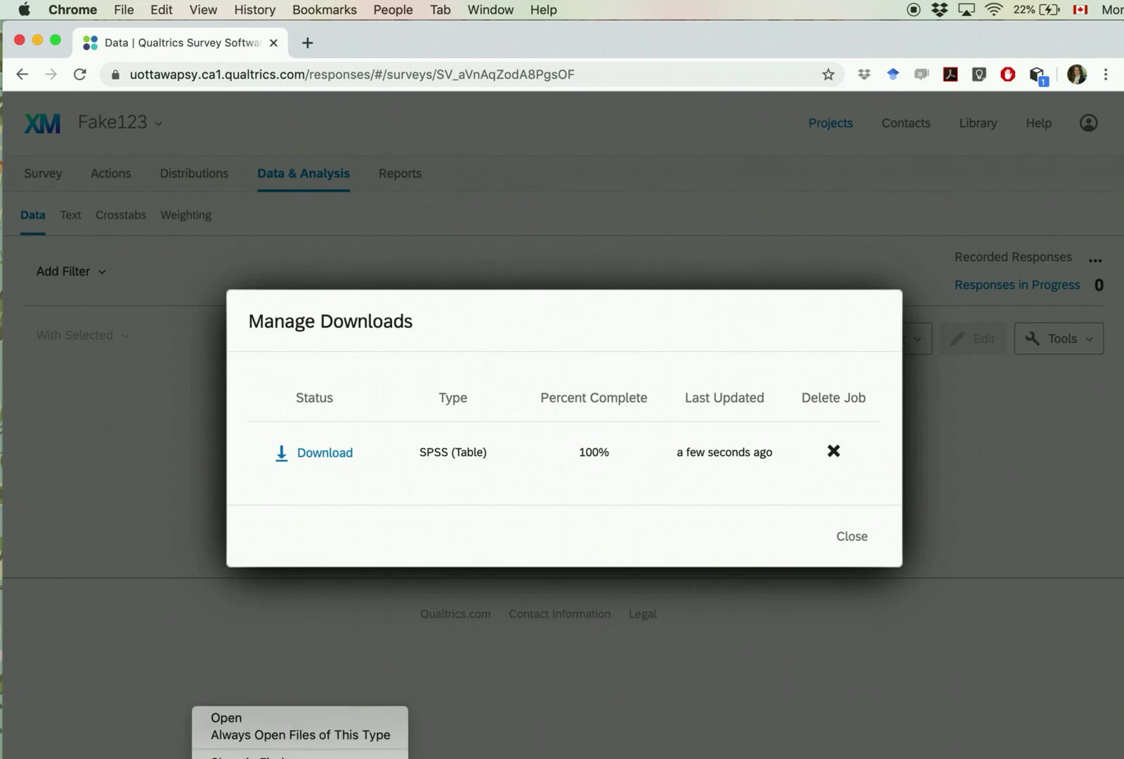
Step: Open Fake123_January 20, 2020_07.31.sav from Downloads in SPSS Statistics
click(251, 721)
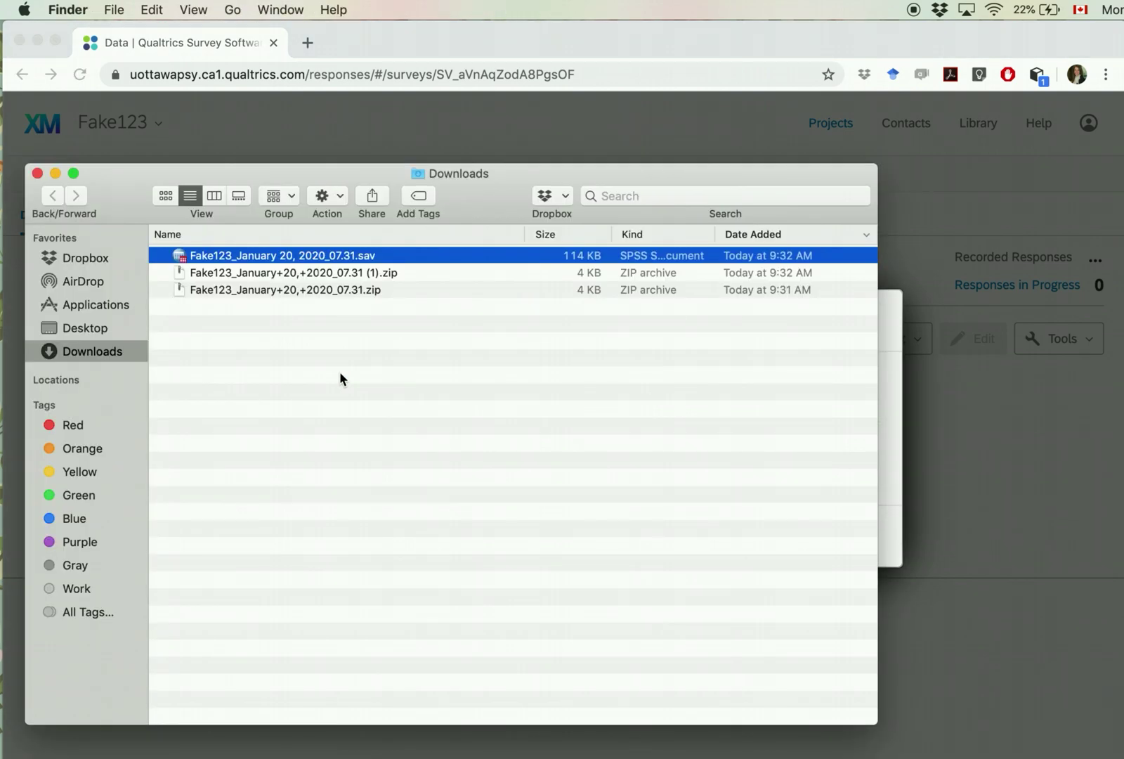
double_click(235, 265)
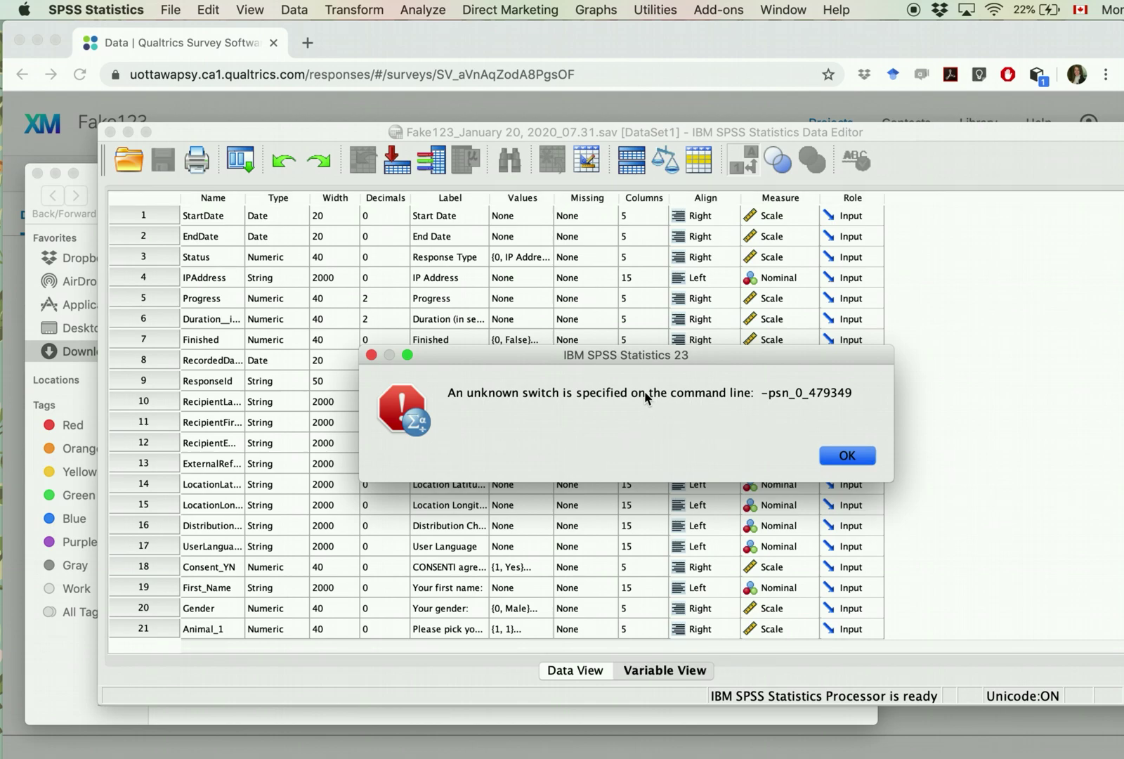
Step: Dismiss the error, widen the Name column, and review variables down to UserLanguage
click(848, 456)
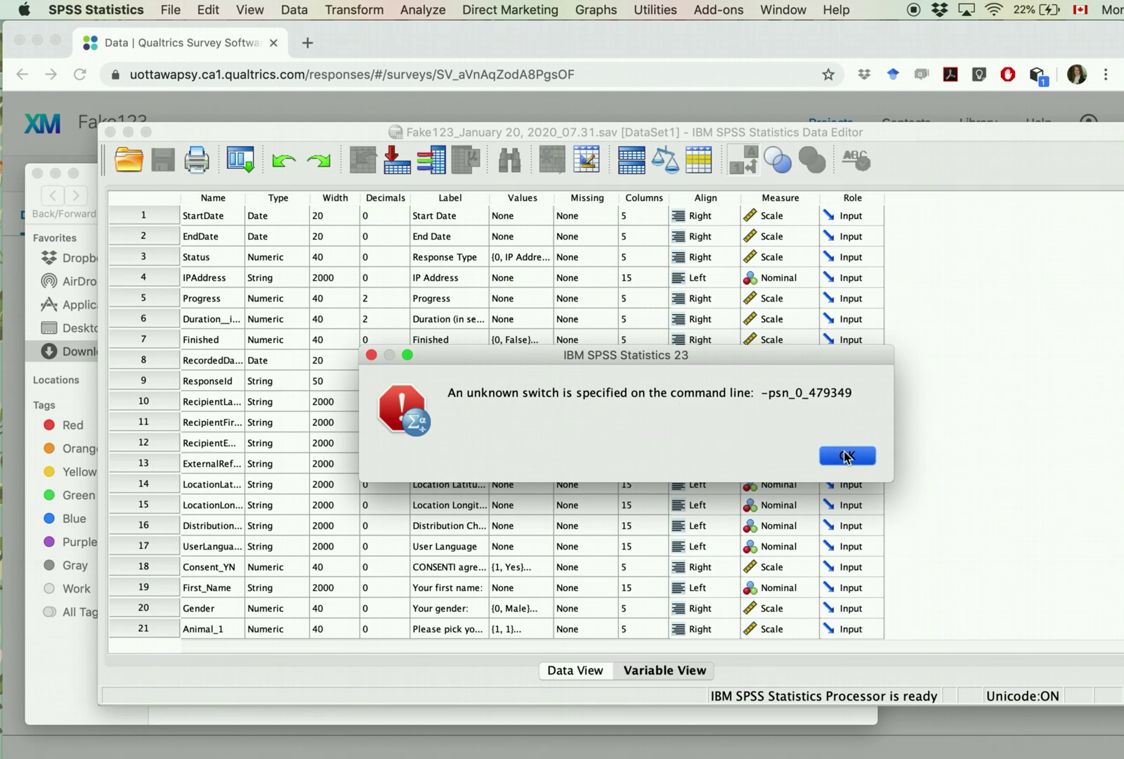
drag(475, 139, 450, 48)
drag(219, 102, 339, 105)
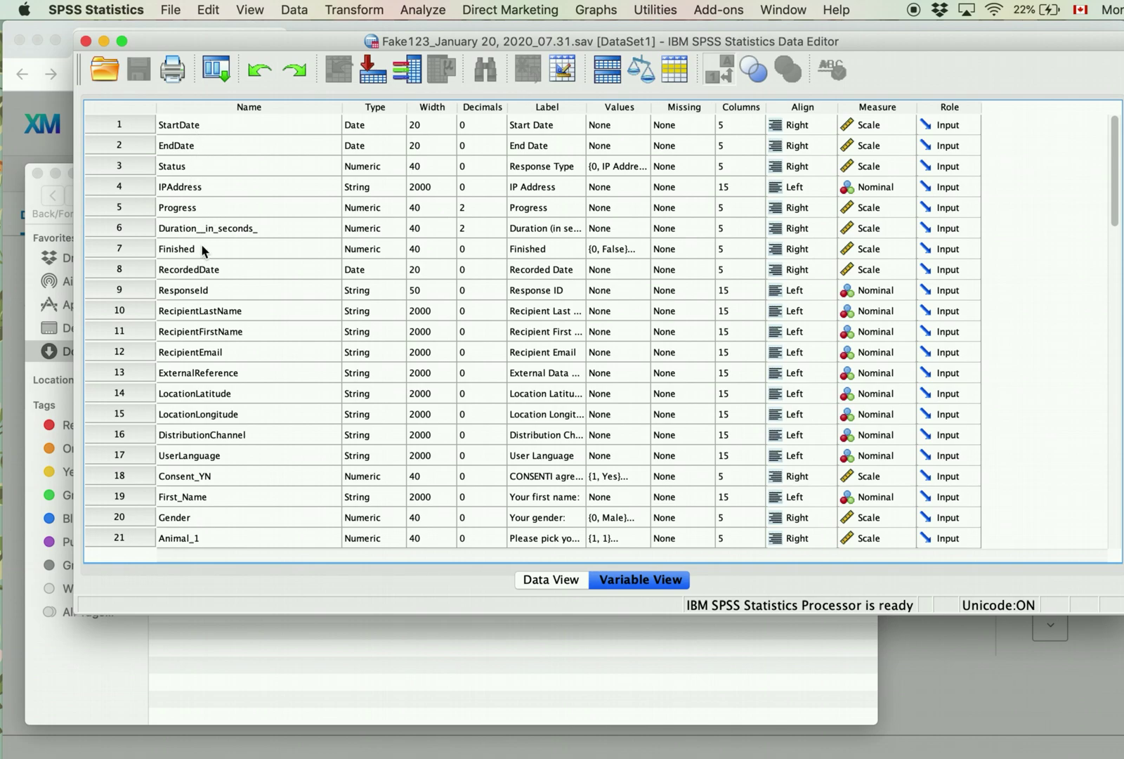
scroll(206, 379, down, 1)
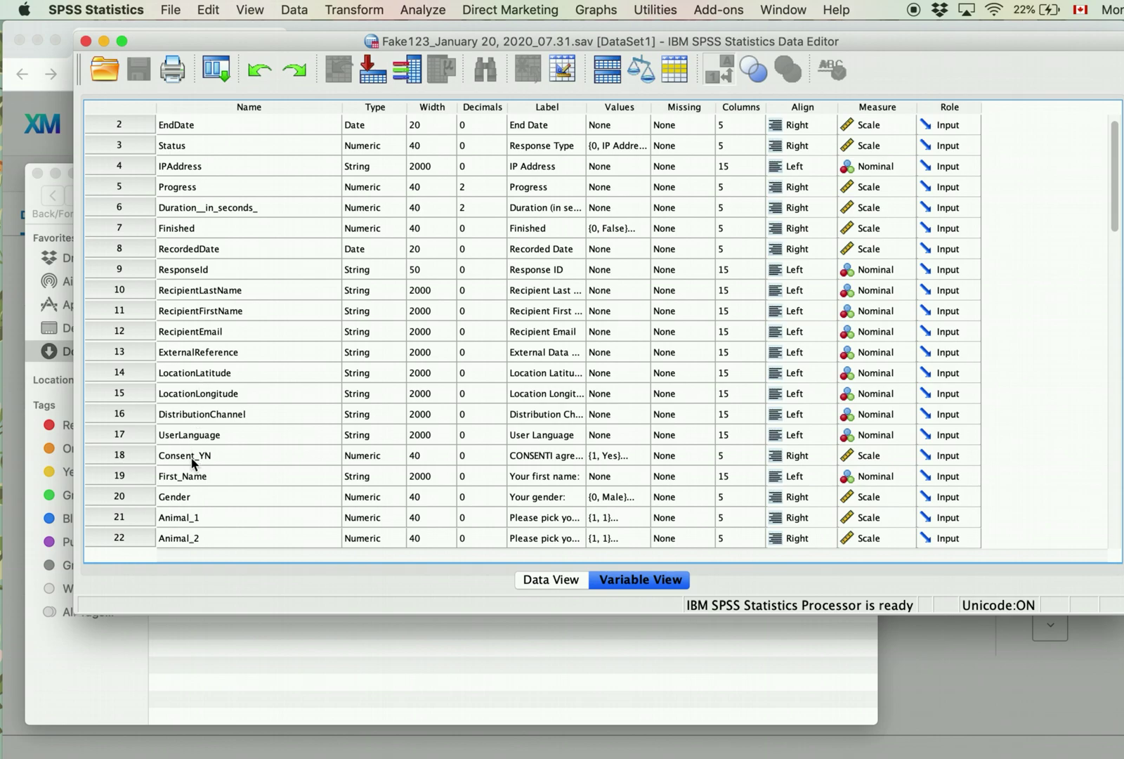
click(129, 436)
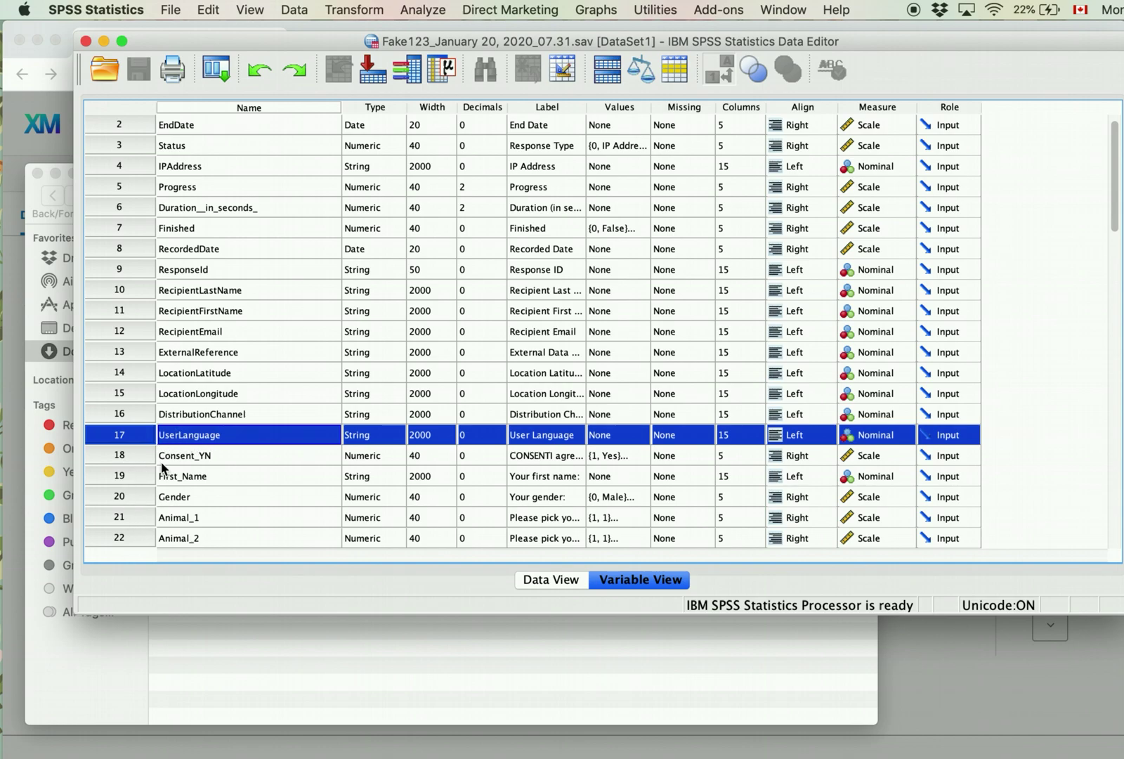
Step: Switch to Data View and inspect the DistributionChannel value of all four responses
click(128, 454)
drag(128, 456, 259, 324)
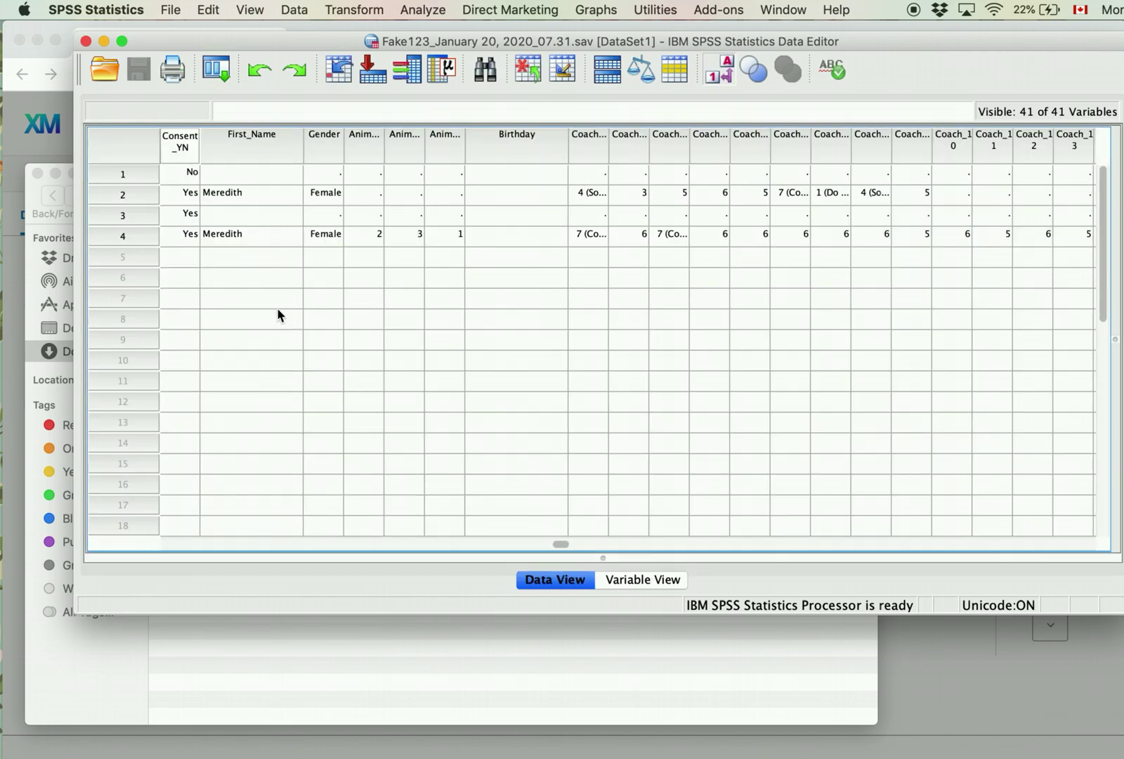
scroll(268, 330, left, 5)
scroll(268, 336, left, 3)
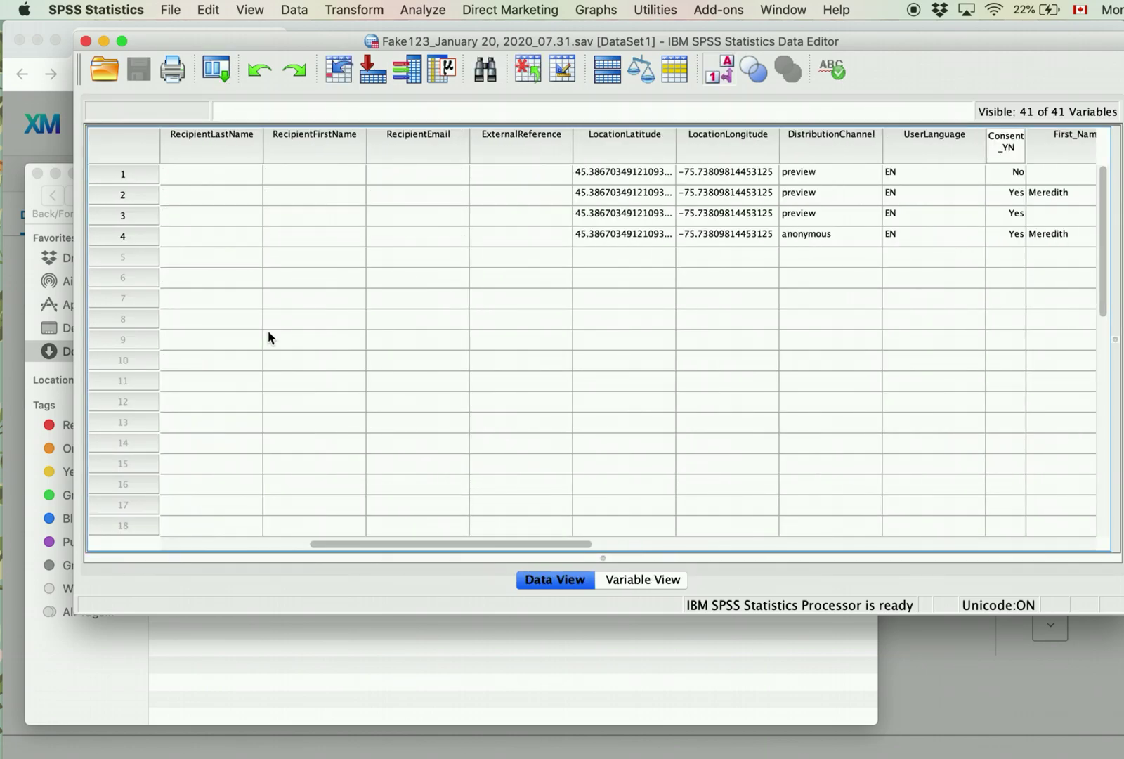
scroll(268, 337, right, 2)
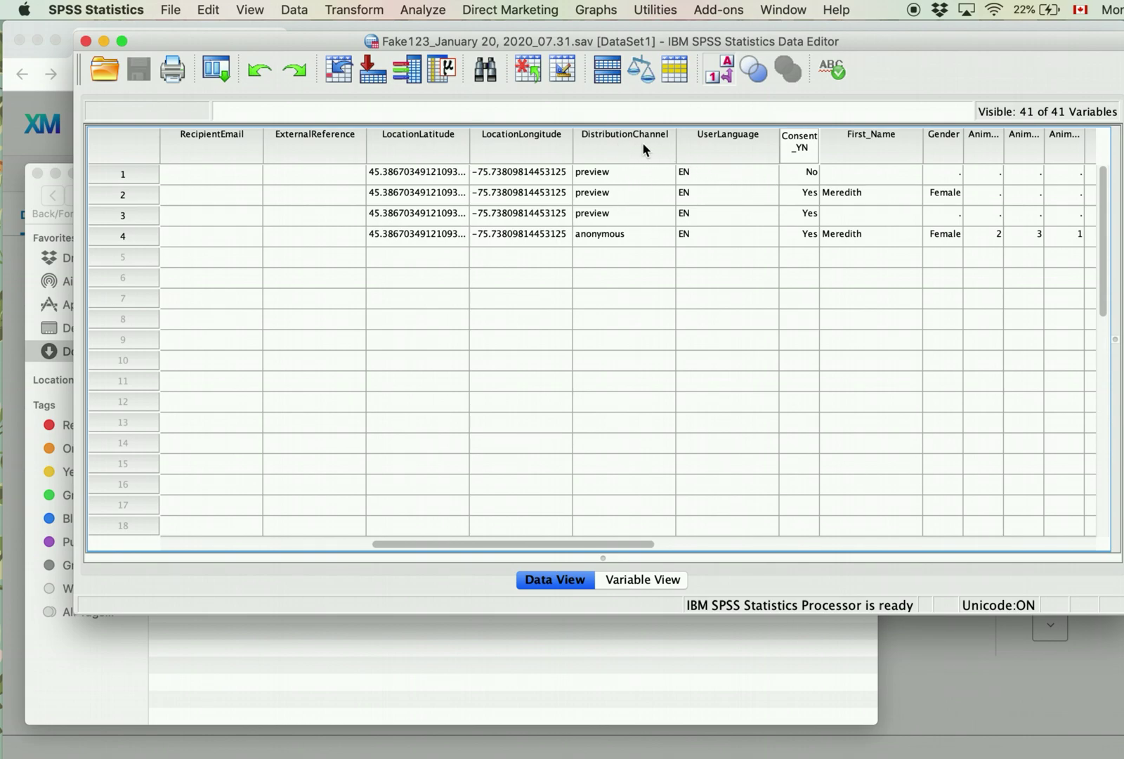
click(617, 174)
click(612, 192)
click(614, 214)
click(611, 239)
click(626, 168)
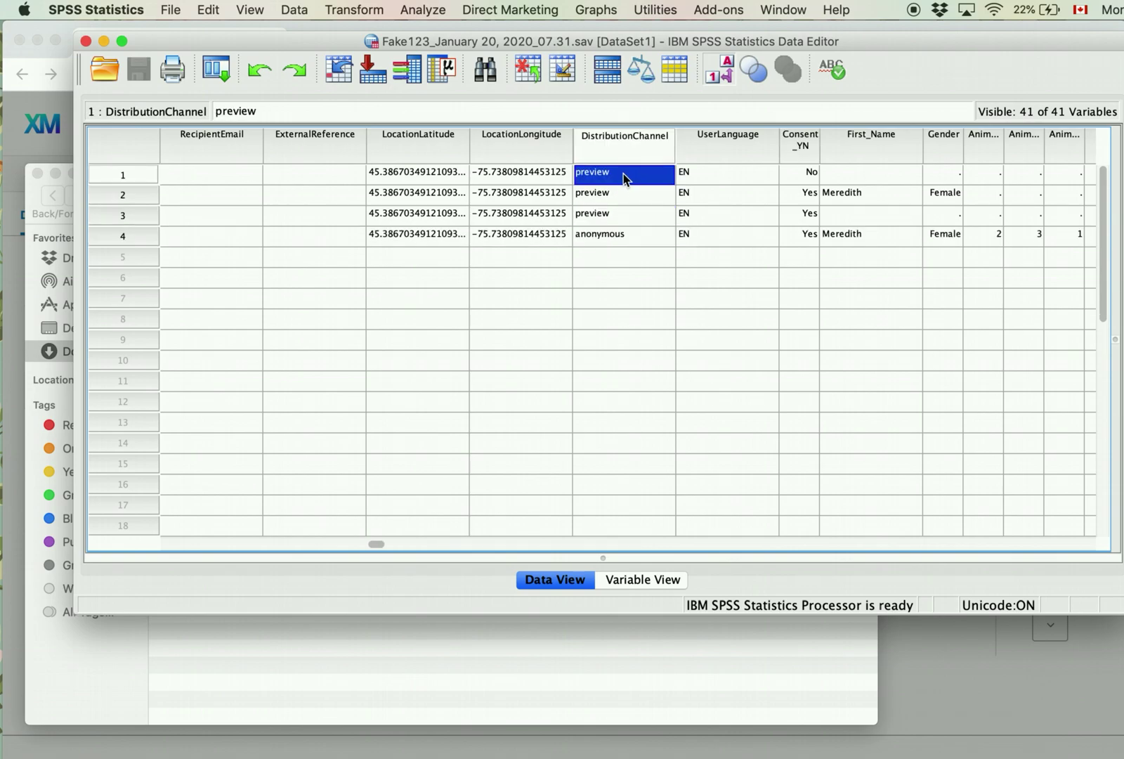
click(608, 192)
click(604, 214)
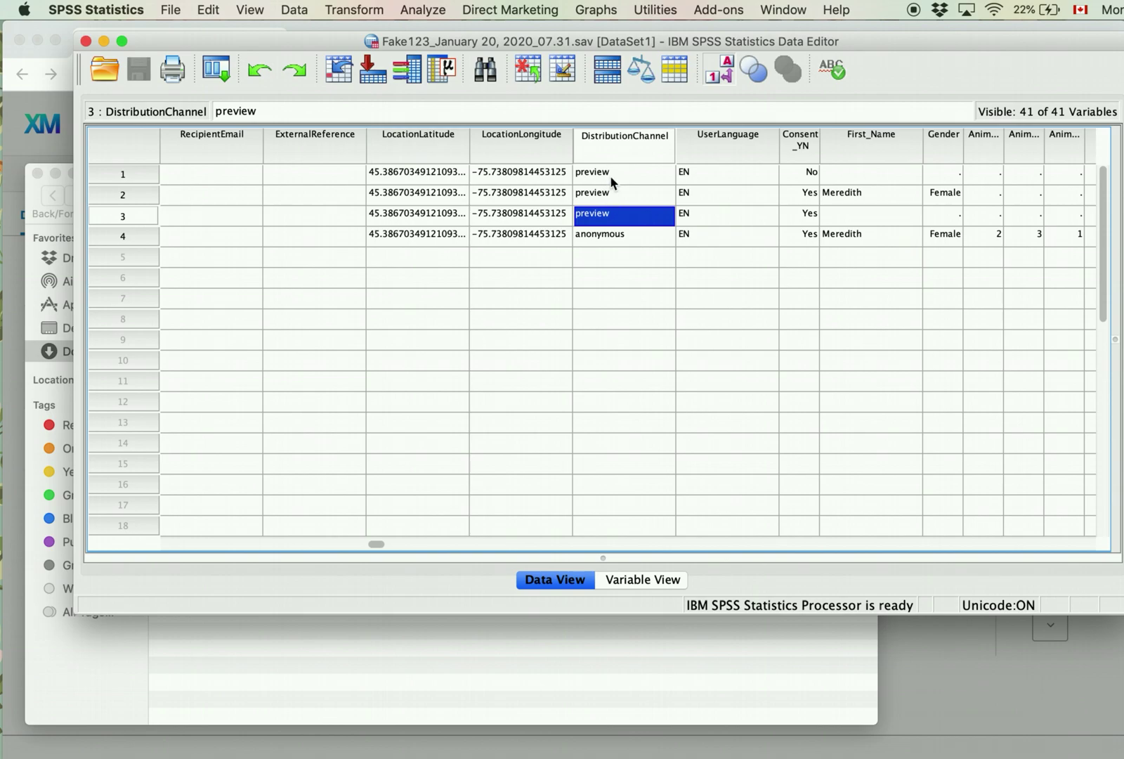
click(604, 237)
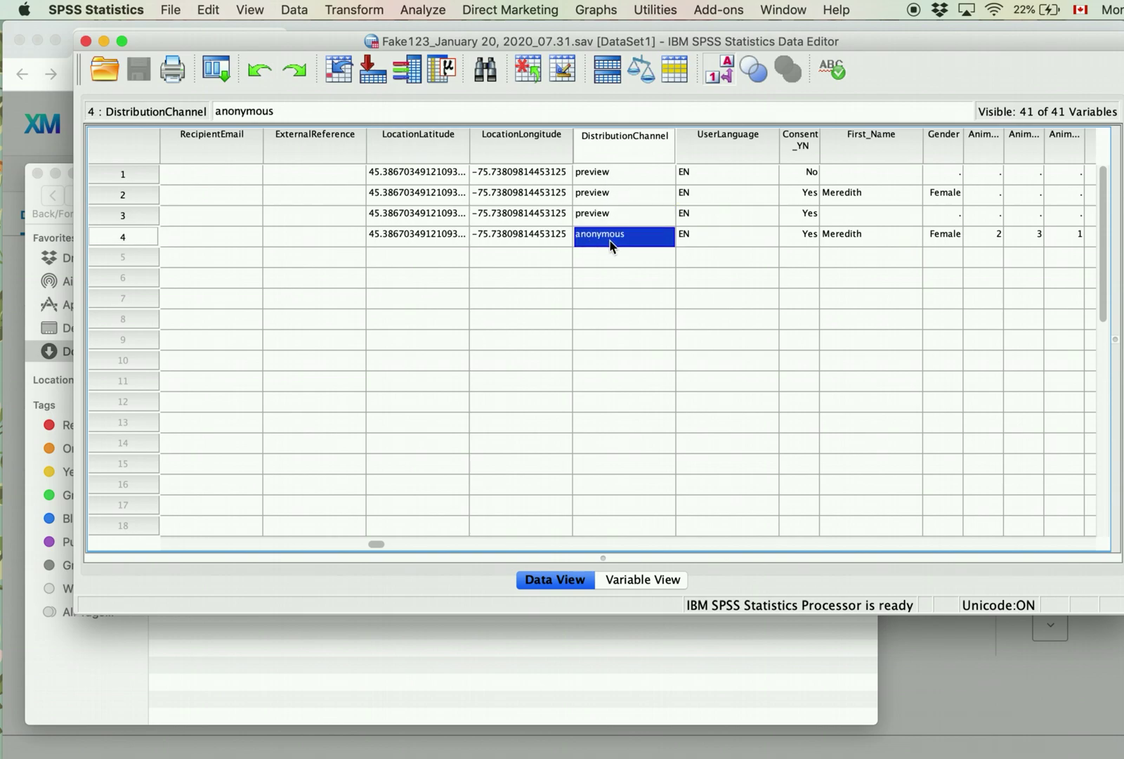
Step: Widen the Animal_1 and Coach_1 columns and turn value labels off
drag(375, 548, 484, 545)
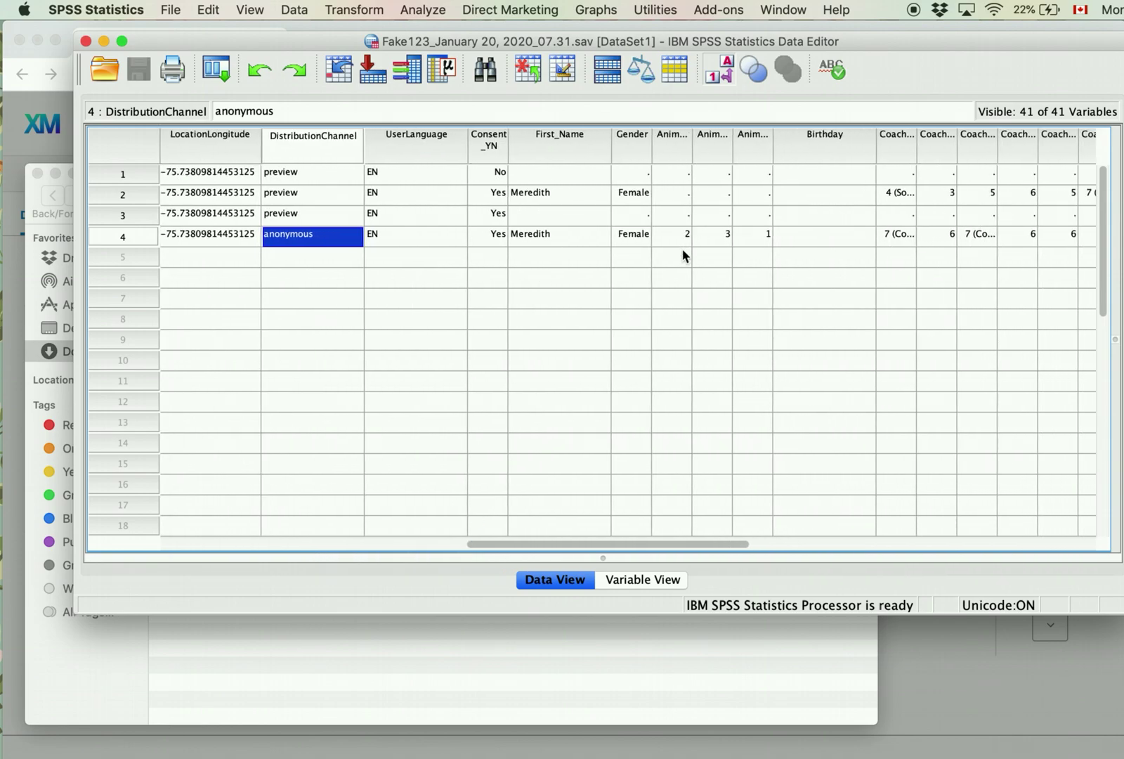
drag(690, 140, 743, 143)
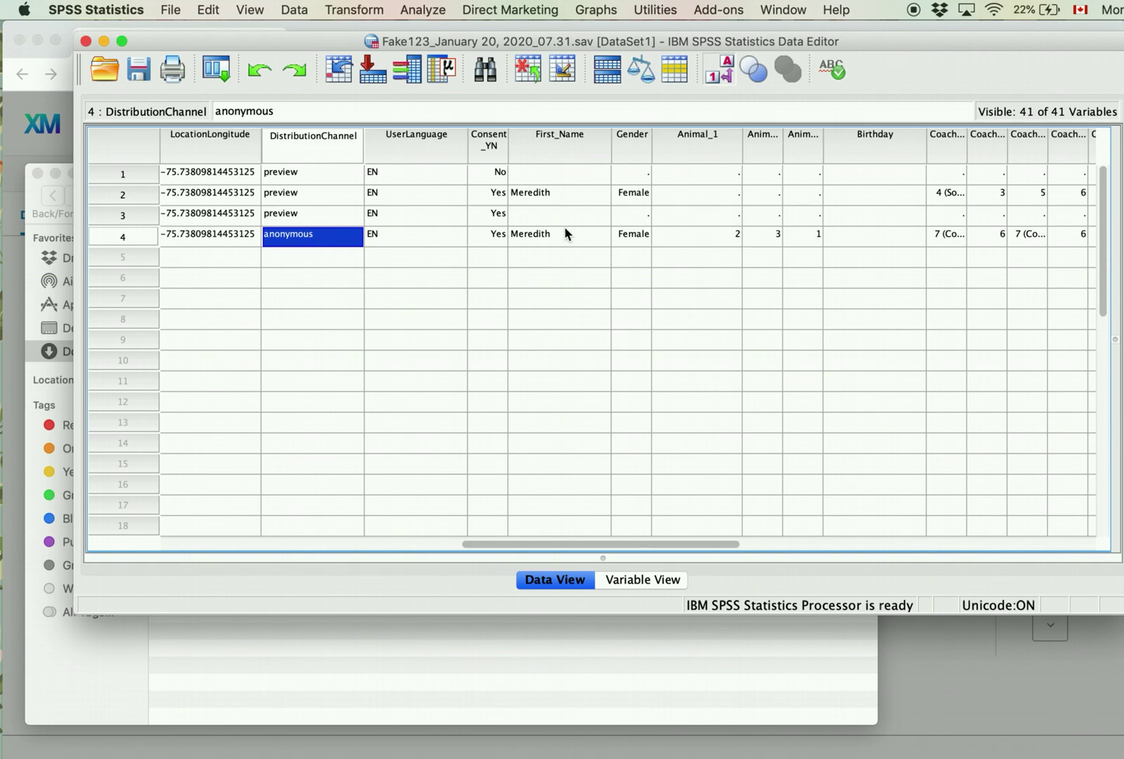
drag(625, 545, 695, 544)
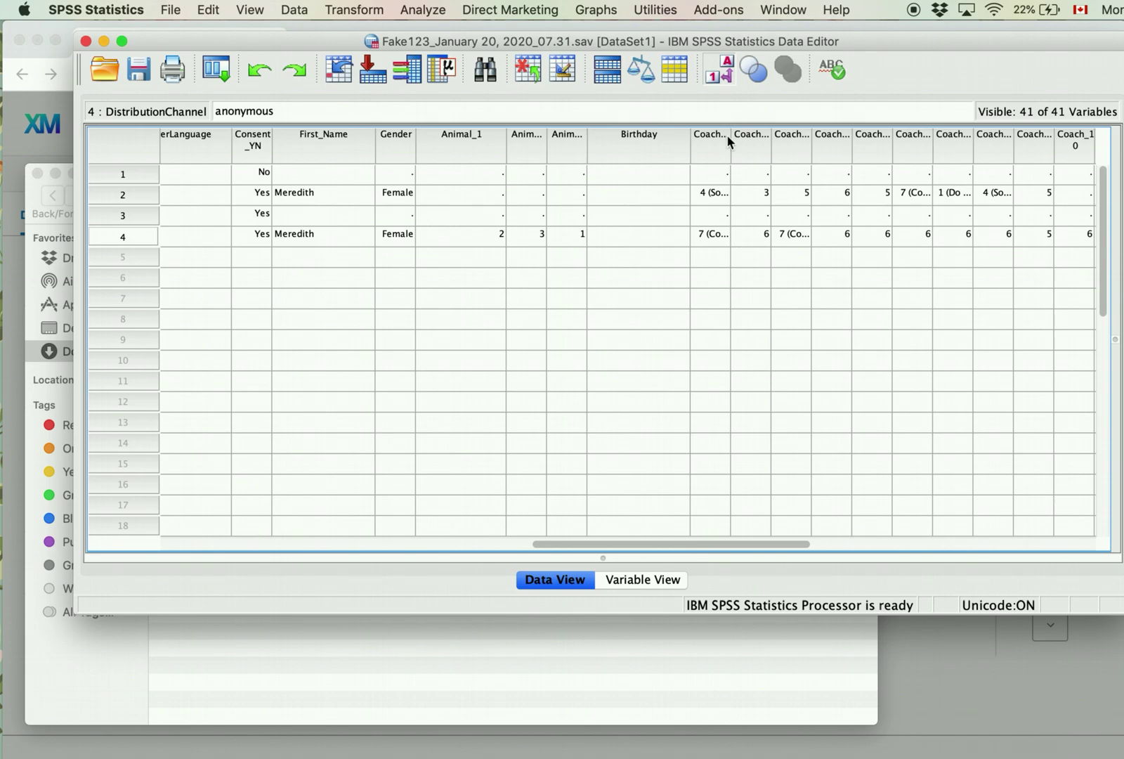
drag(727, 134, 756, 138)
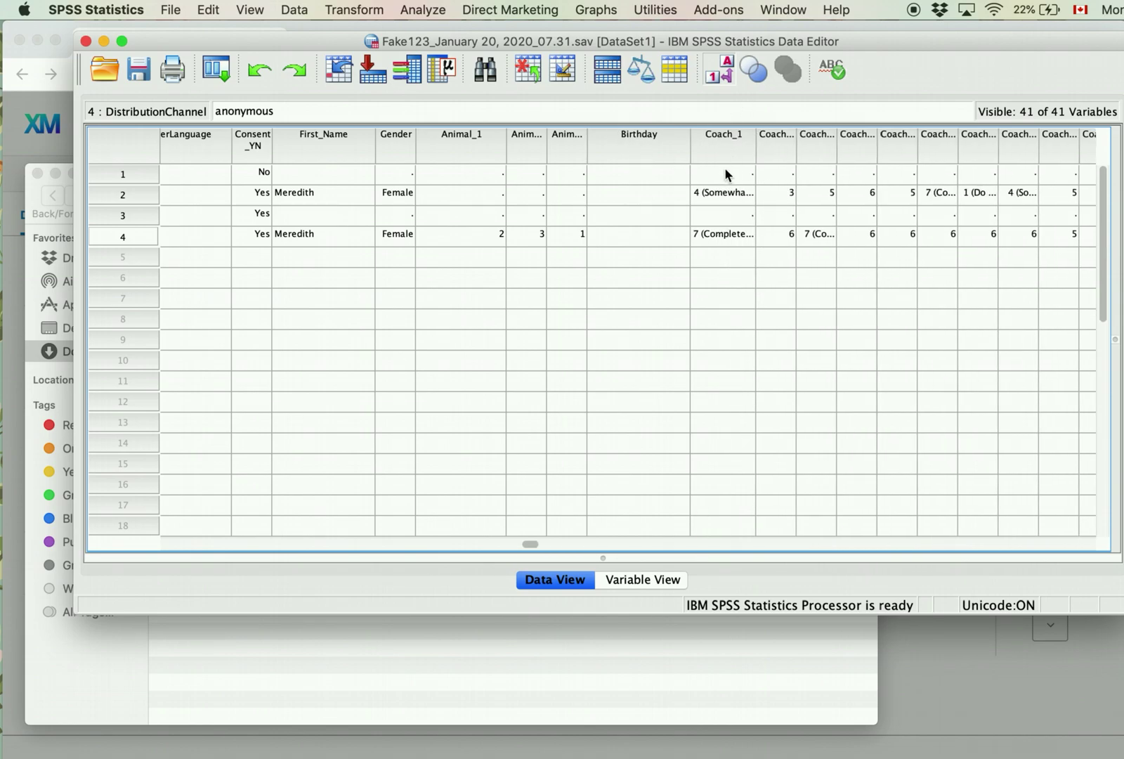
click(726, 80)
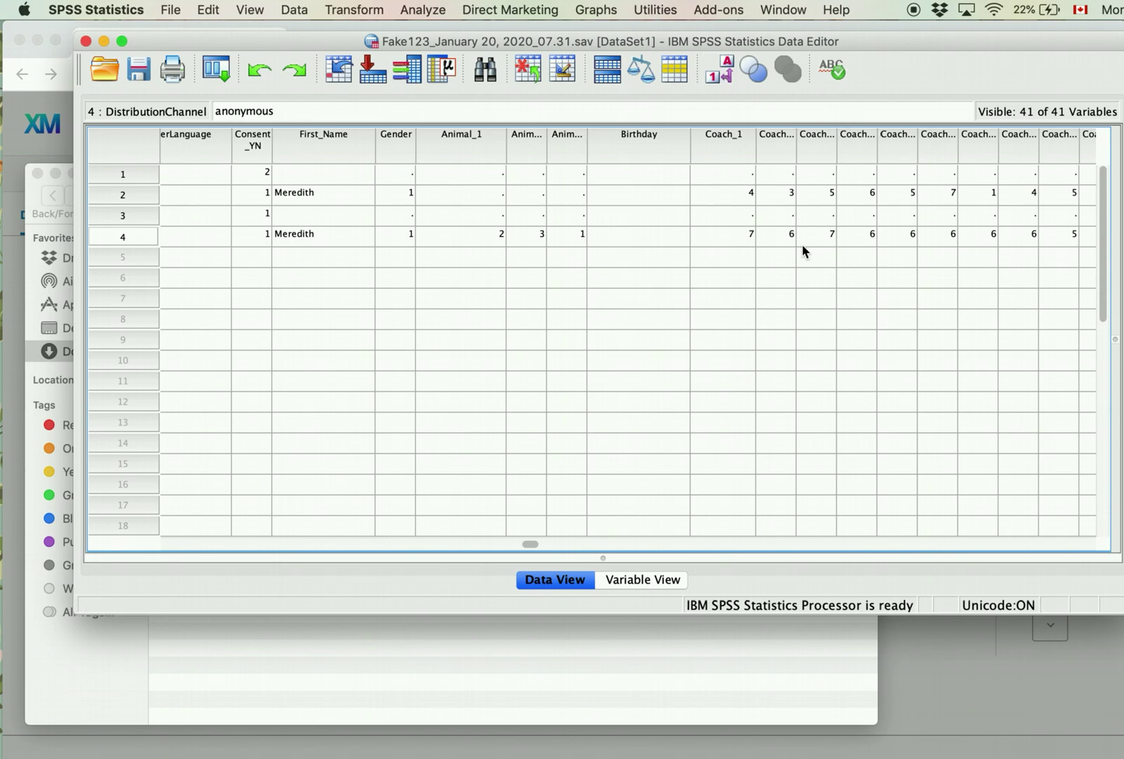
drag(532, 541, 682, 558)
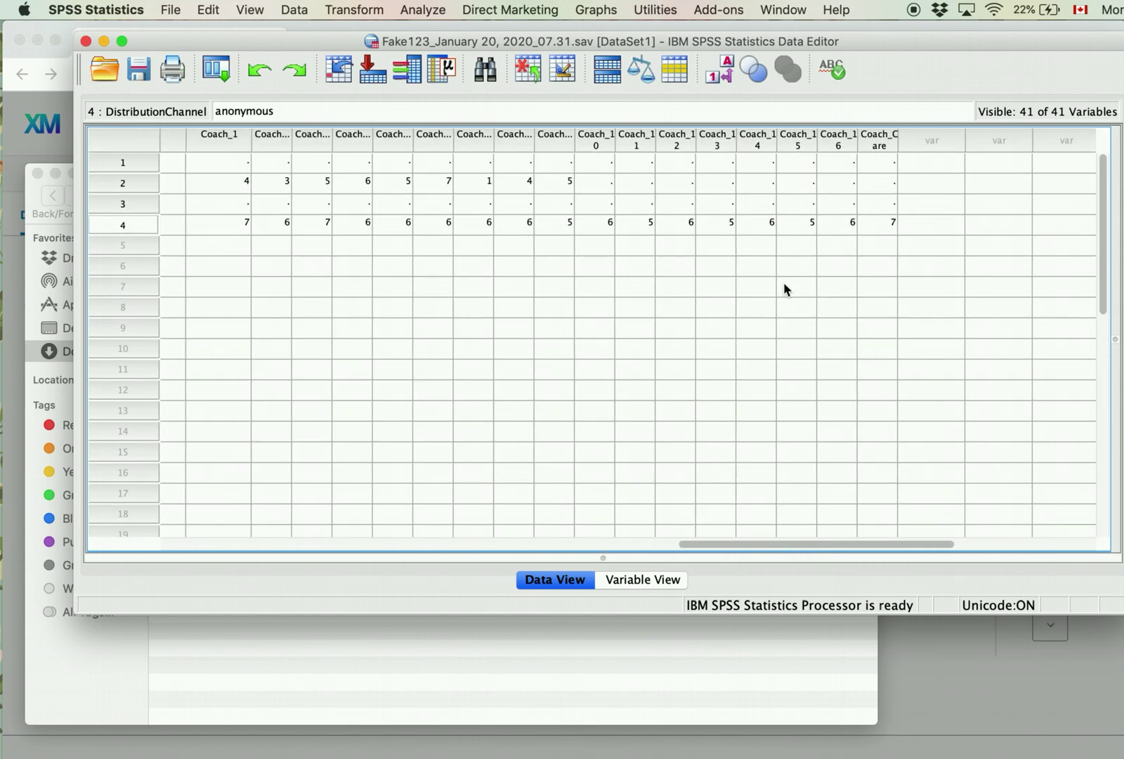
Step: Widen the Coach_Care column, then widen the Label column in Variable View
click(887, 142)
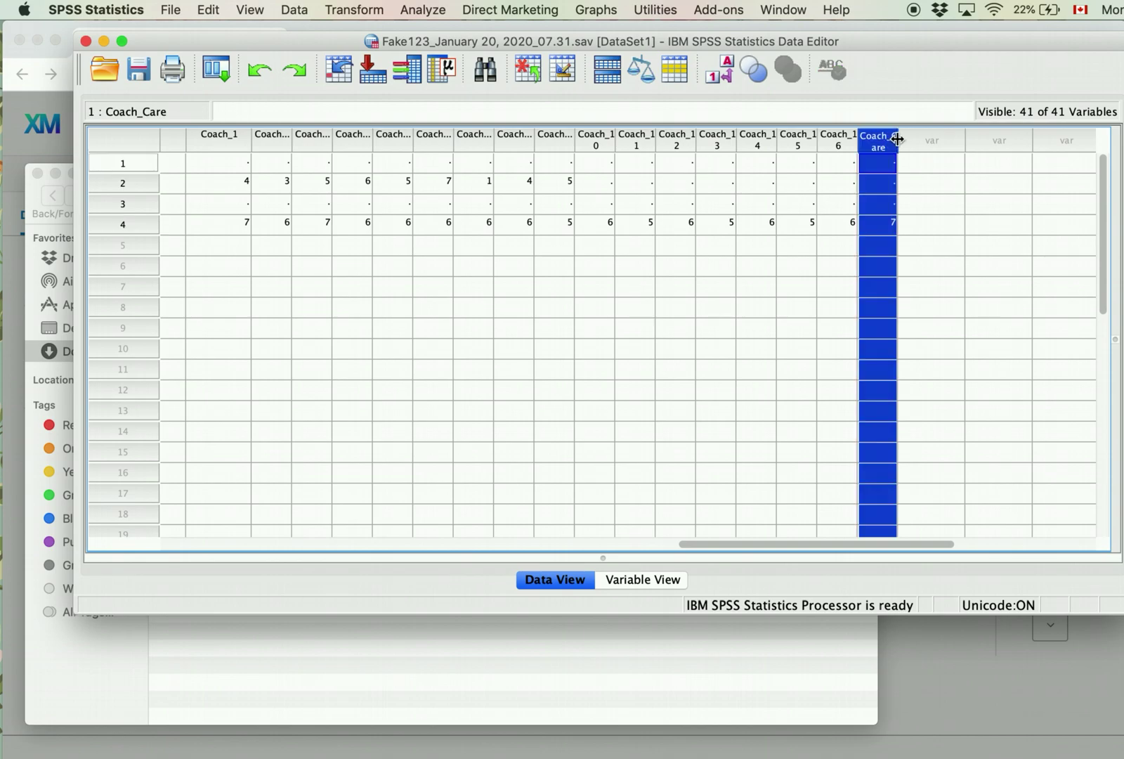
drag(940, 143, 942, 142)
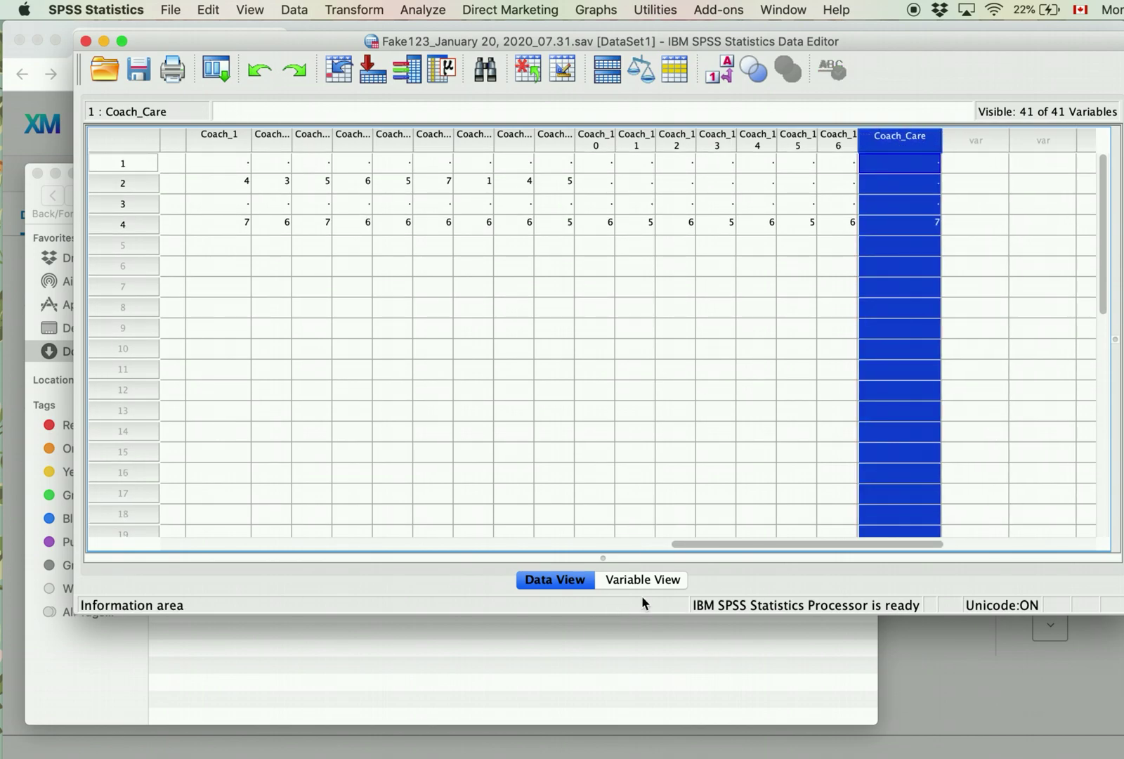
click(652, 581)
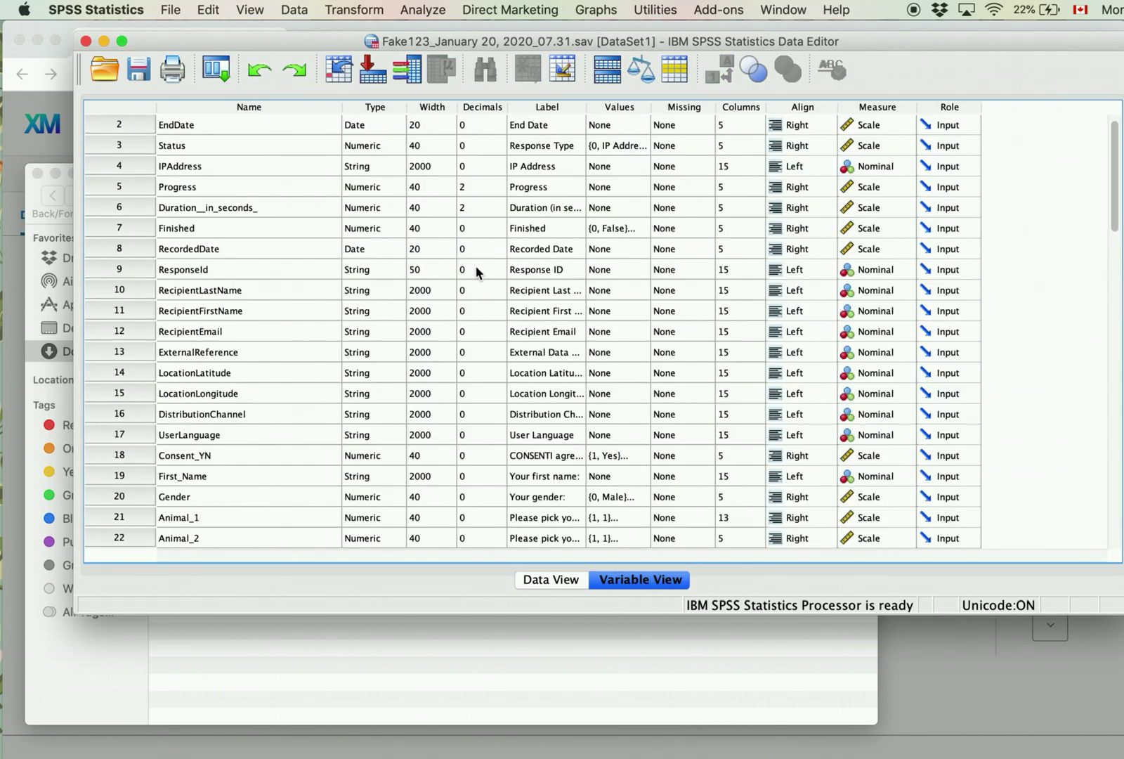
scroll(534, 323, down, 4)
drag(585, 106, 630, 106)
scroll(555, 395, down, 6)
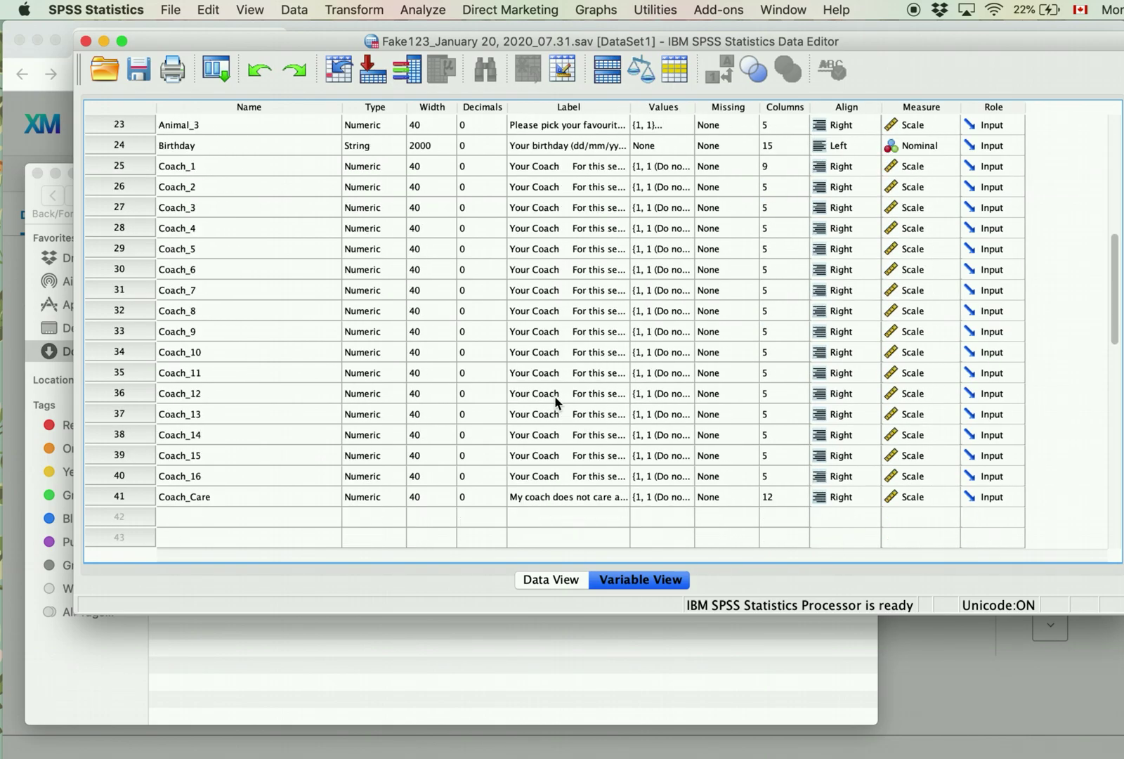
Step: Erase the variable label text of Coach_1 and Coach_2, leaving both labels empty
click(560, 168)
click(560, 168)
click(556, 188)
double_click(532, 167)
drag(539, 167, 531, 166)
triple_click(531, 167)
key(super+a)
key(BackSpace)
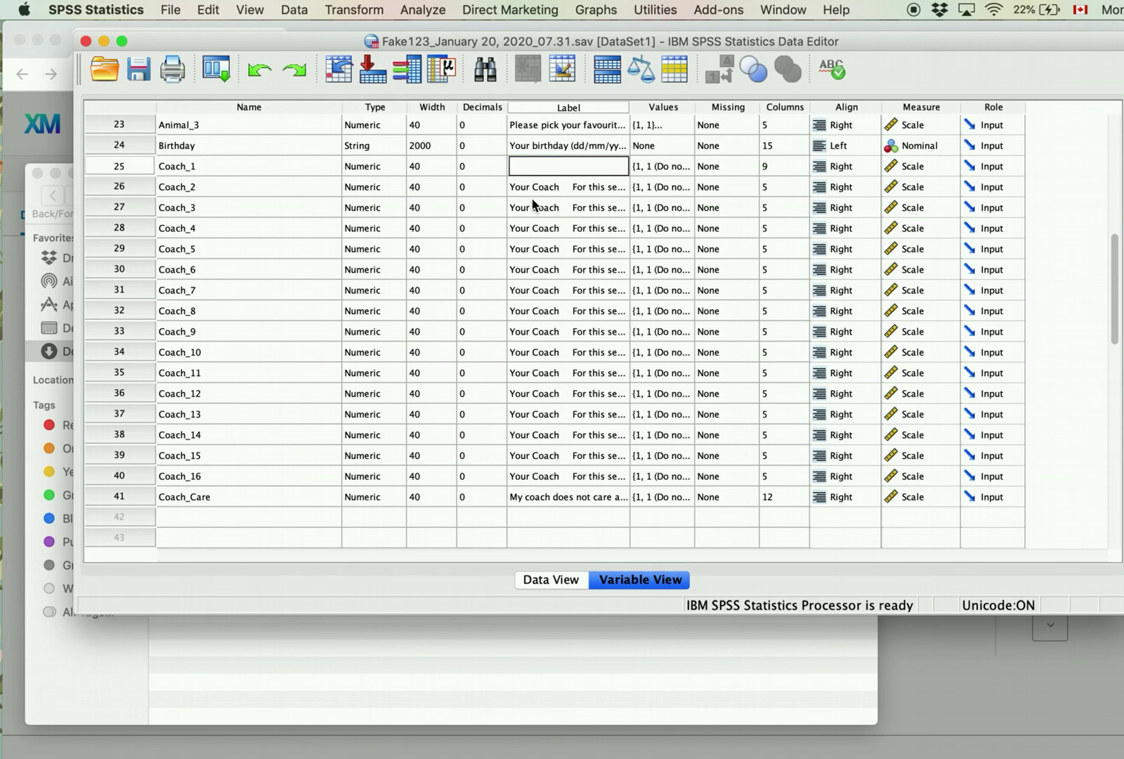
click(542, 188)
double_click(543, 187)
key(super+a)
key(BackSpace)
click(568, 274)
Step: Widen the Values column and check Coach_1's 1–7 agreement value labels
drag(695, 107, 751, 106)
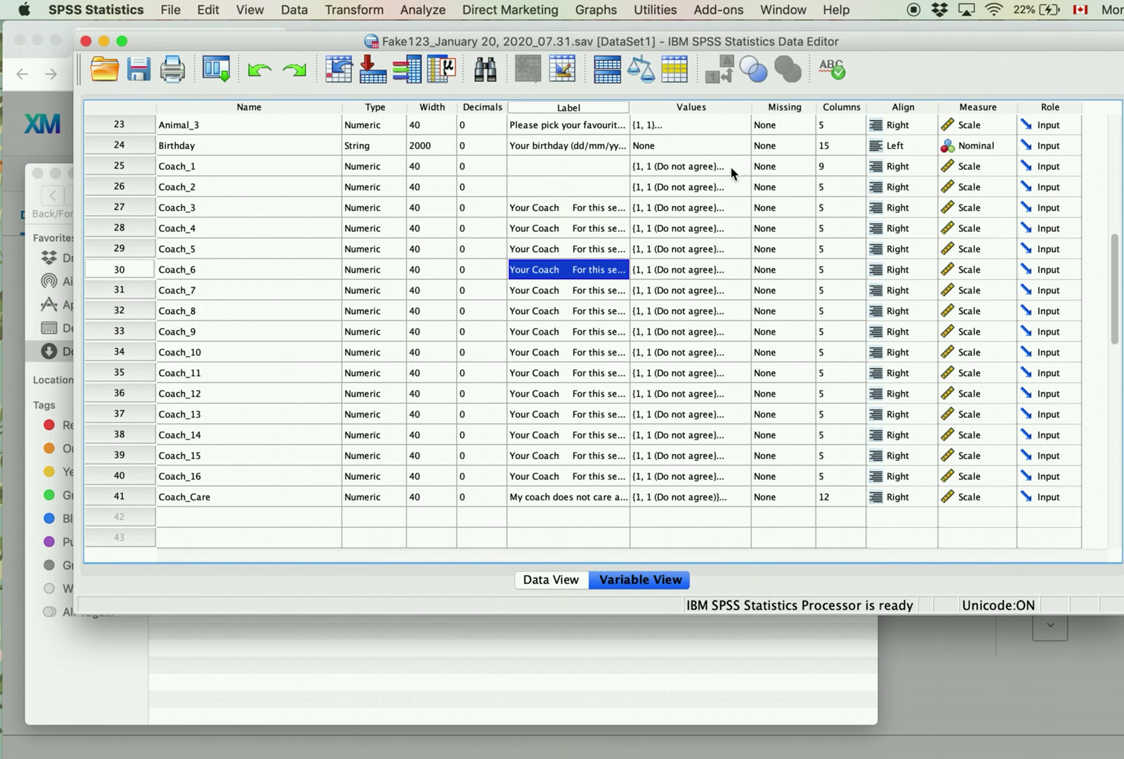
click(732, 168)
click(743, 166)
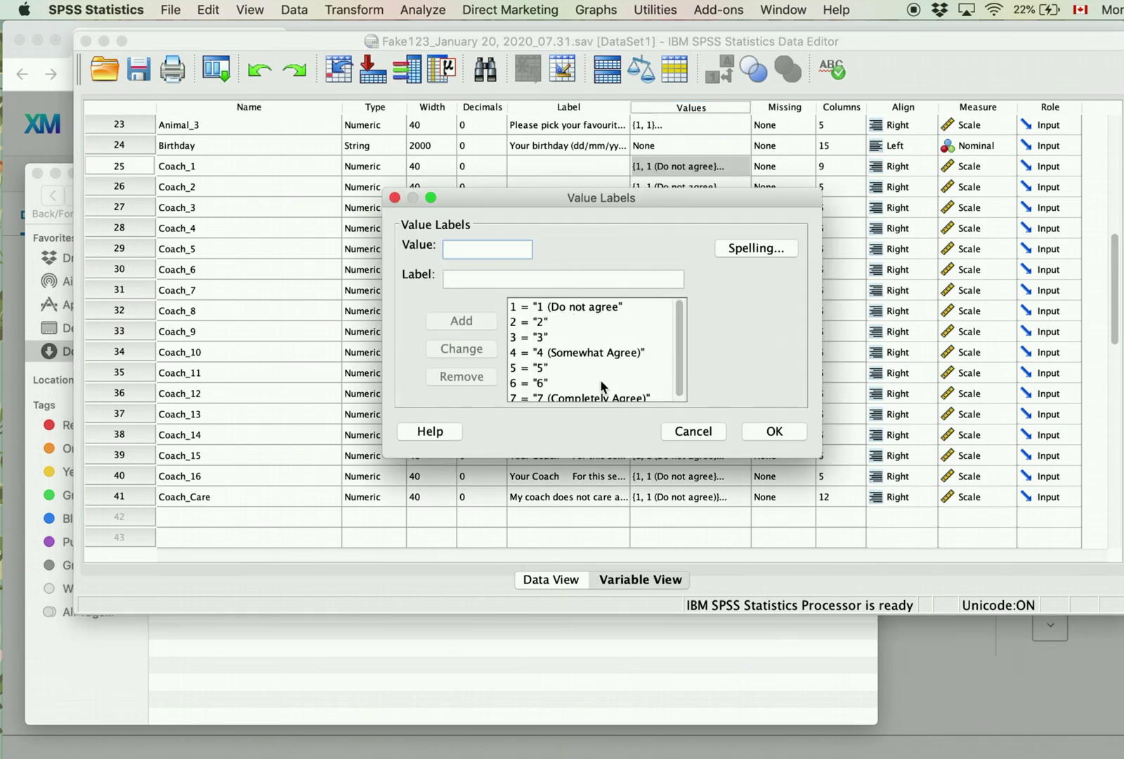
click(749, 434)
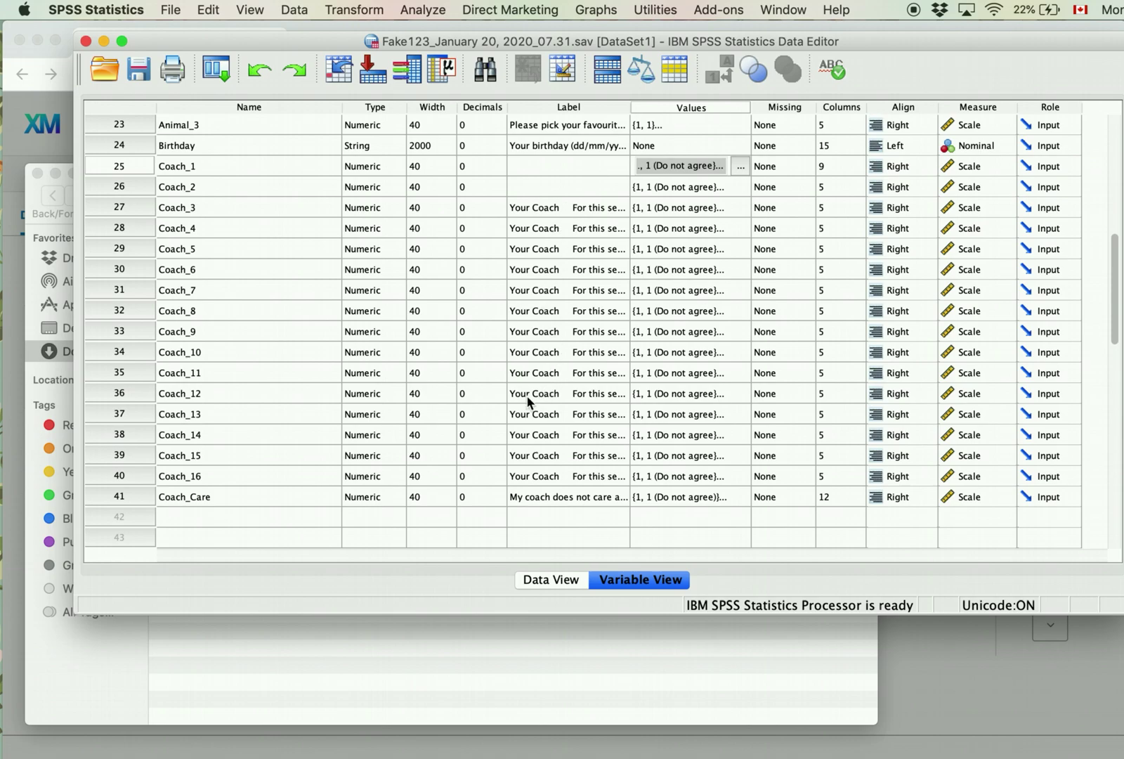
scroll(396, 303, up, 3)
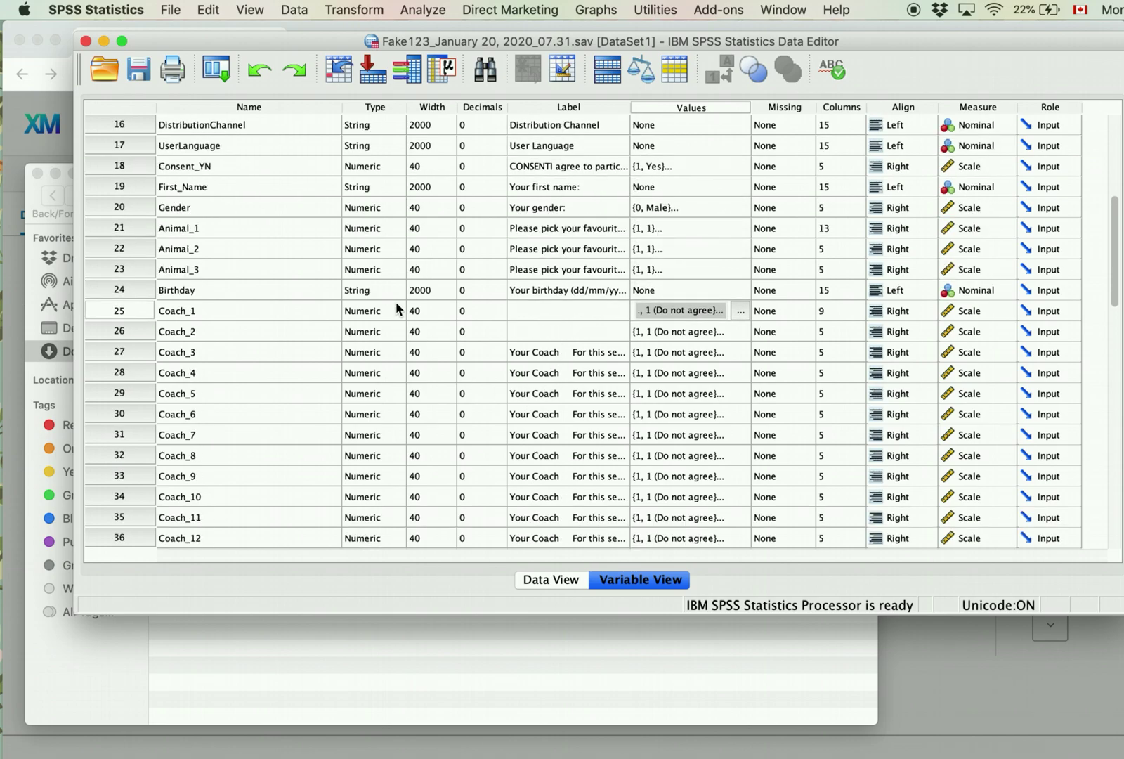
Step: Jump from Coach_11's variable row to Data View and scroll left to the first response columns
scroll(397, 302, up, 3)
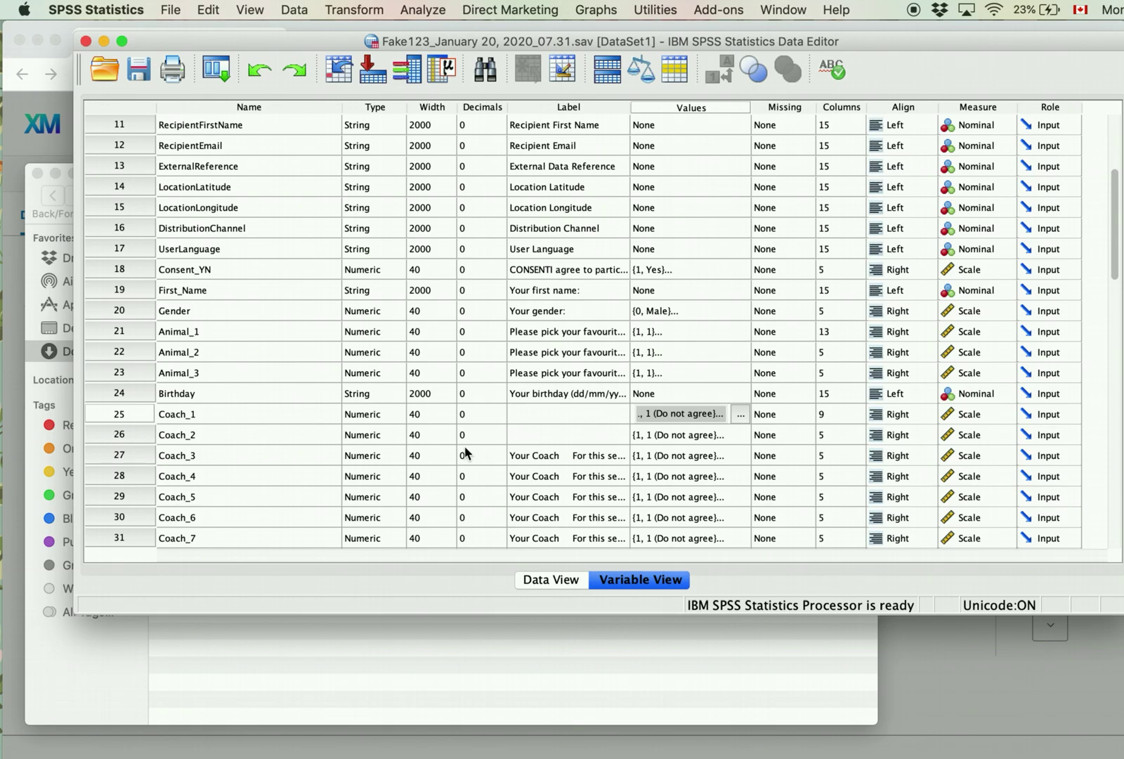
scroll(464, 453, down, 10)
scroll(464, 454, up, 7)
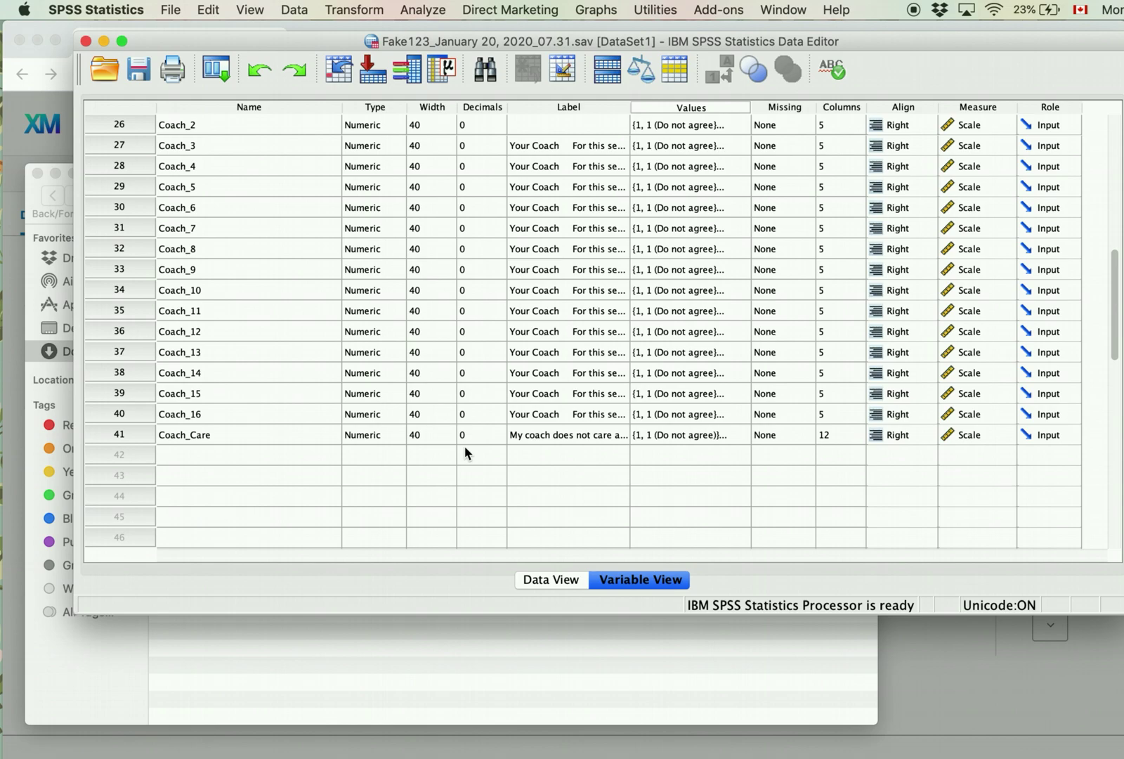
double_click(126, 315)
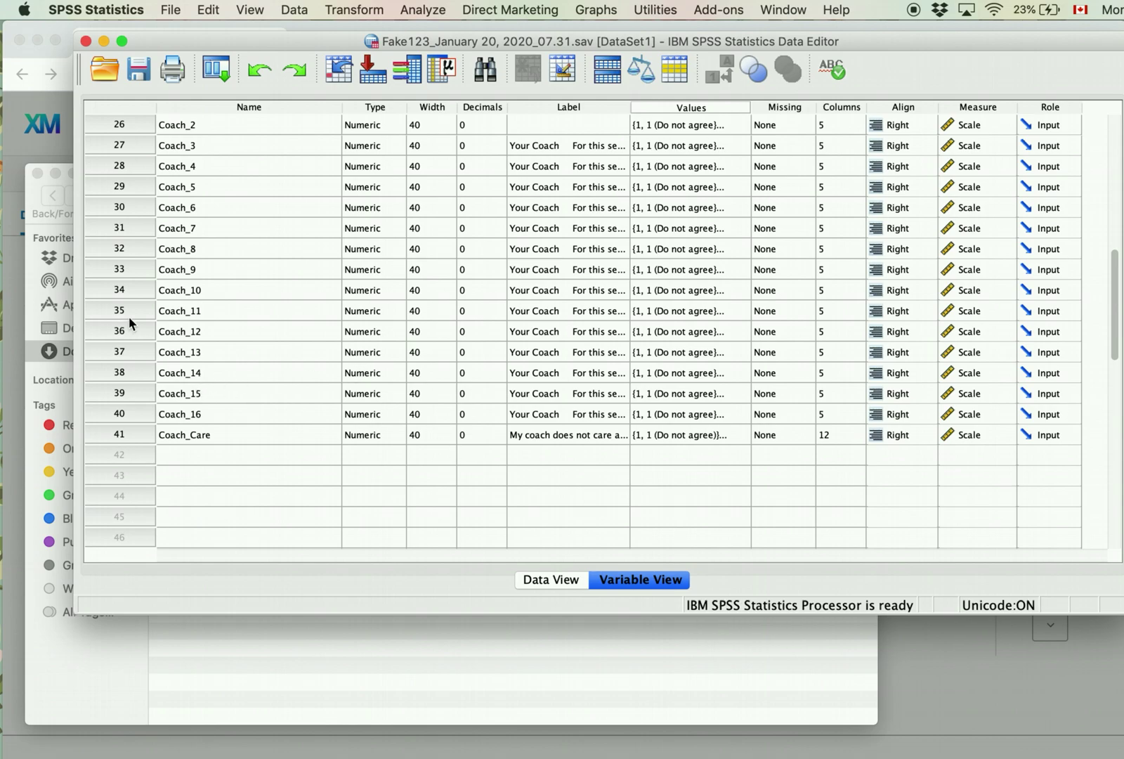
scroll(379, 204, left, 15)
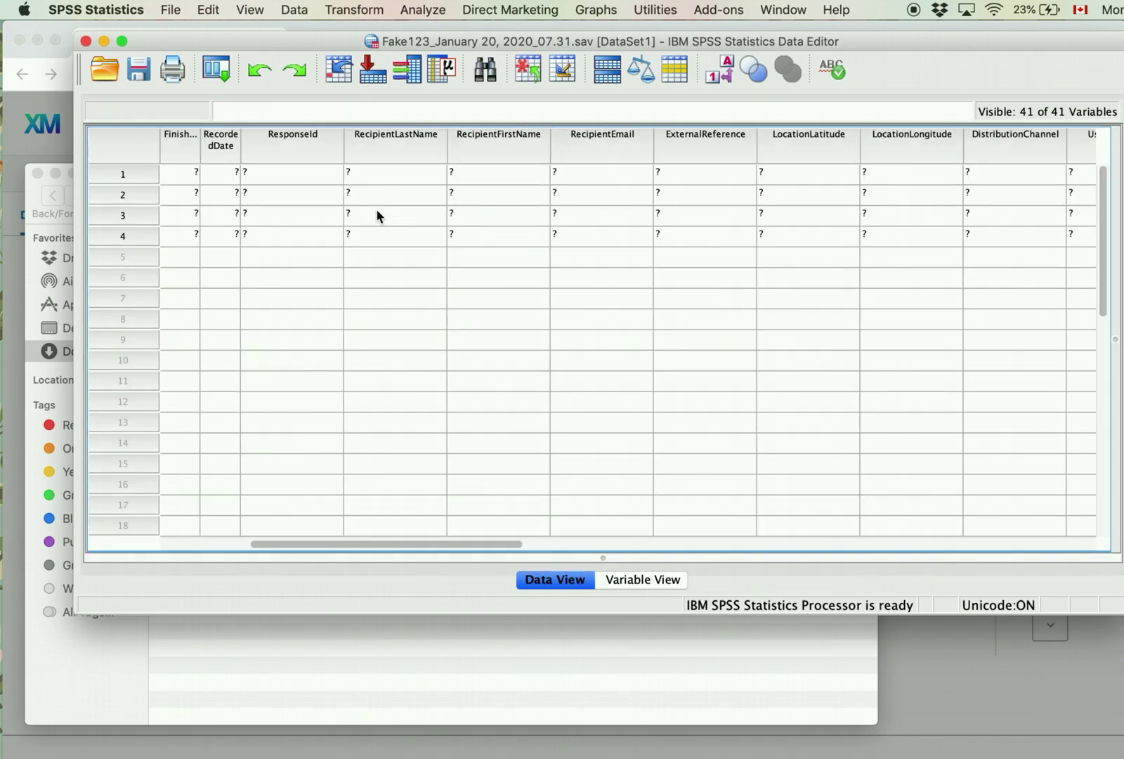